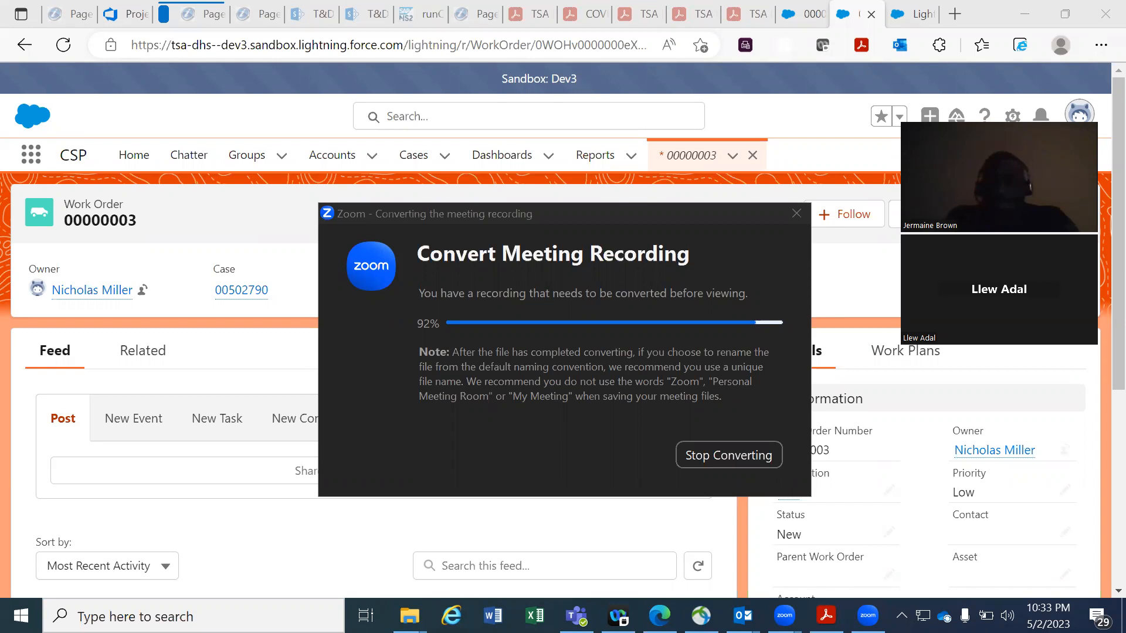
Open the "FW: CSD - Database Statement of Work" email in Outlook and dismiss the OneDrive deleted-files reminder and recording folder covering it.
{"action": "mouse_move", "coordinate": [743, 615]}
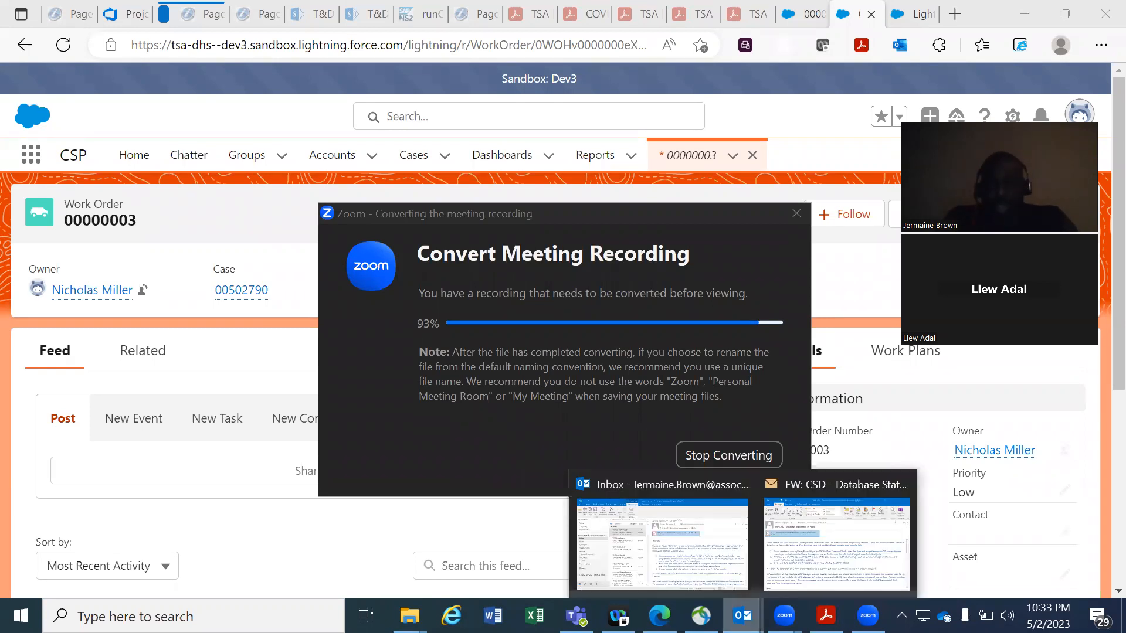
{"action": "left_click", "coordinate": [801, 548]}
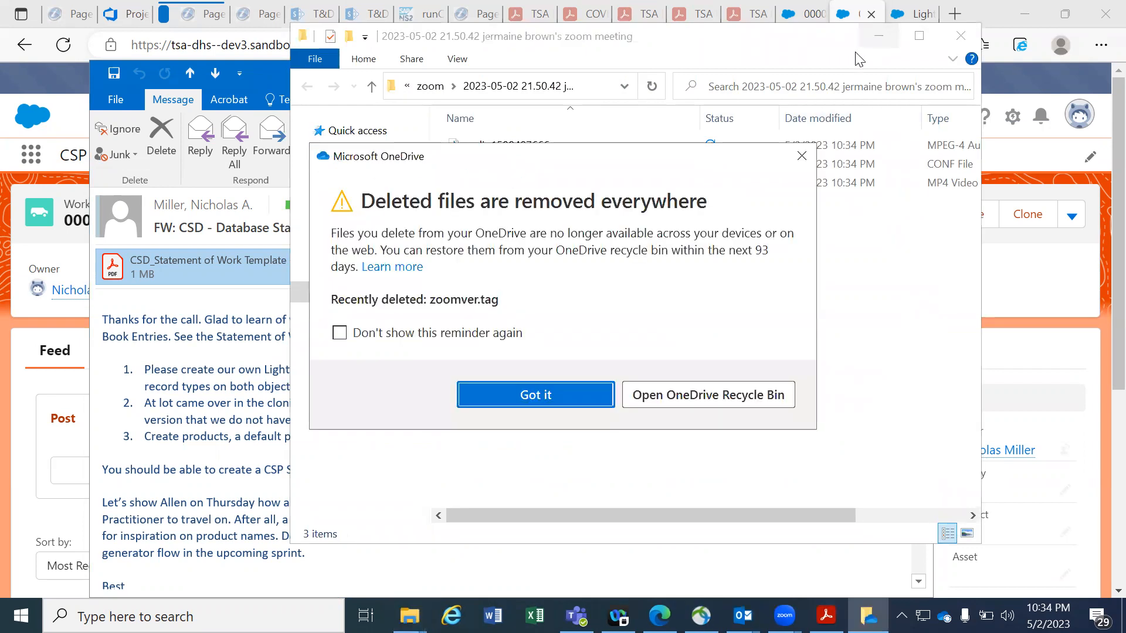
{"action": "left_click", "coordinate": [880, 39]}
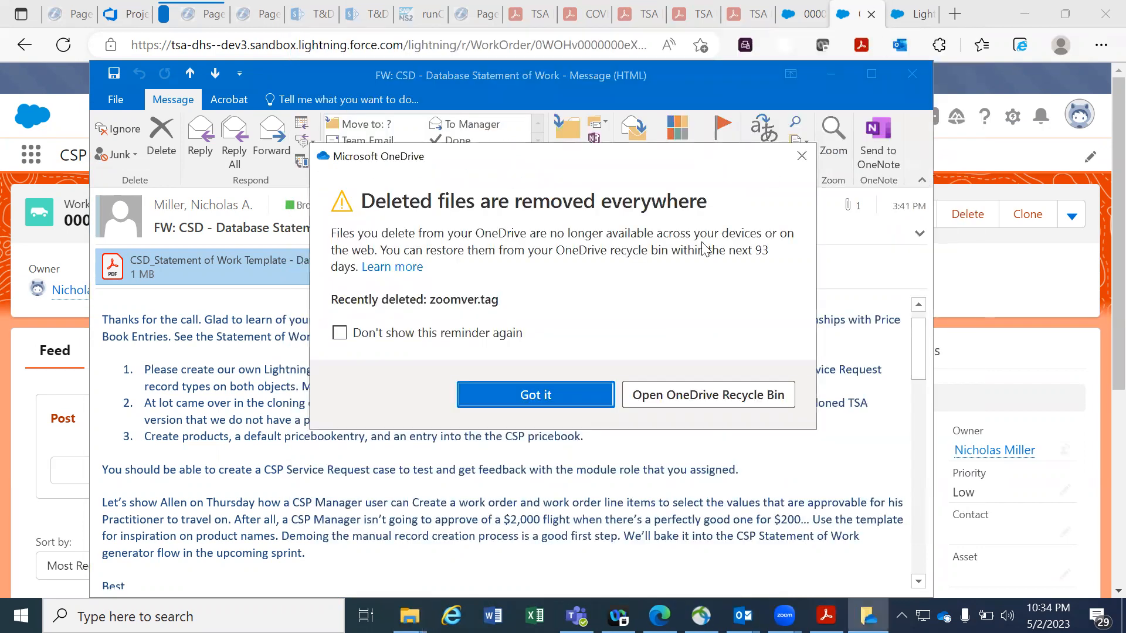
{"action": "left_click", "coordinate": [561, 391]}
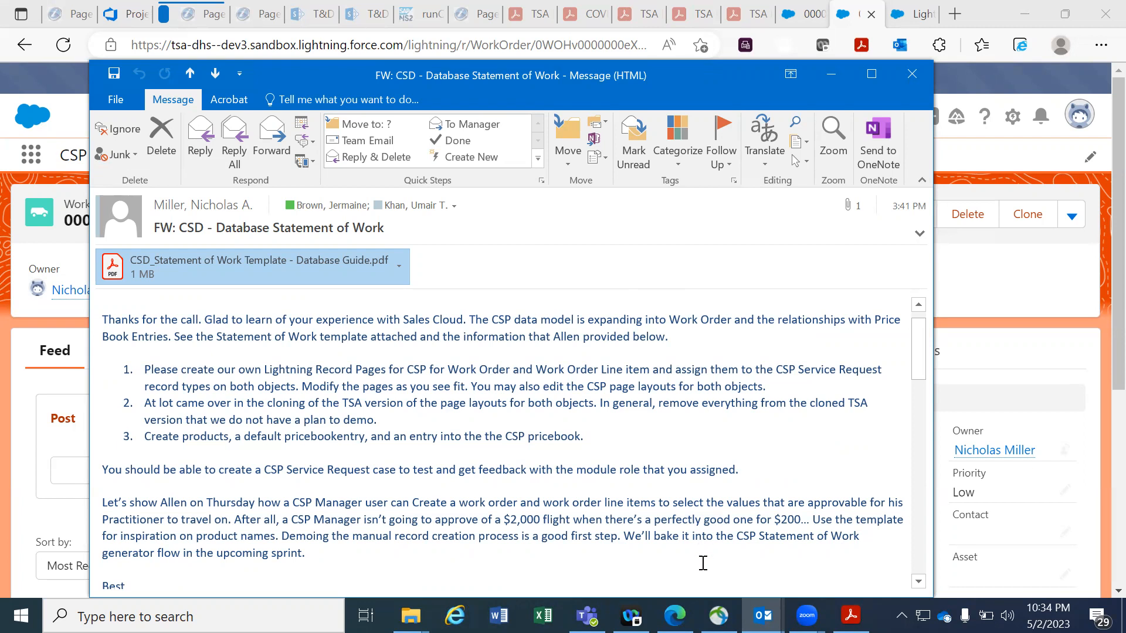
Switch to the browser's Lightning App Builder setup page and set the Lightning Pages list view to All.
{"action": "left_click", "coordinate": [674, 616]}
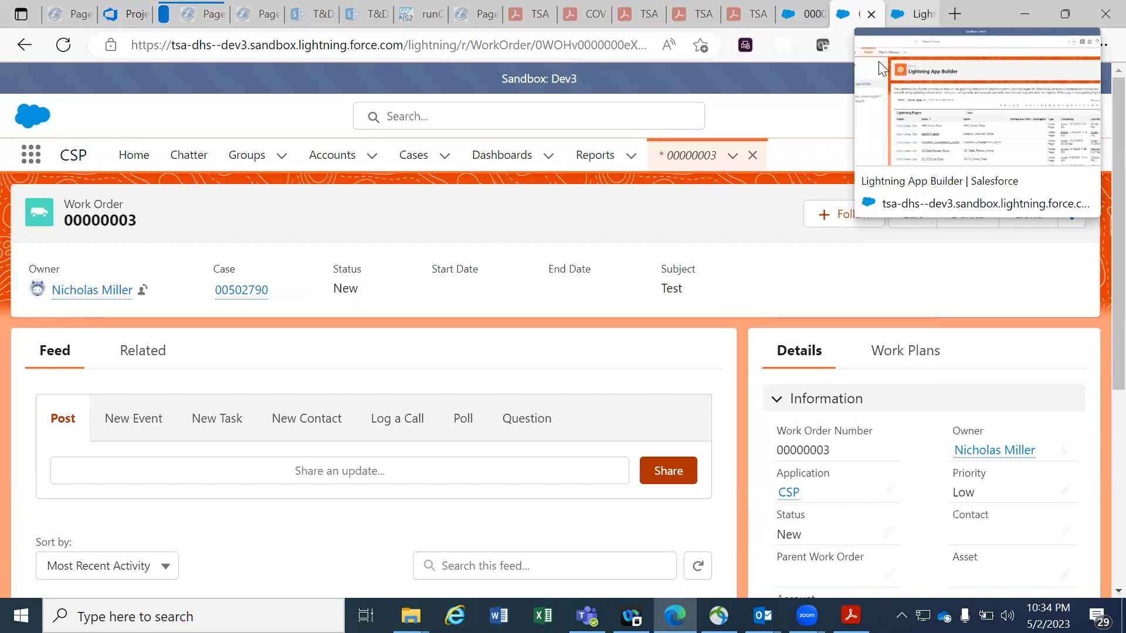
{"action": "key", "text": "ctrl+Tab"}
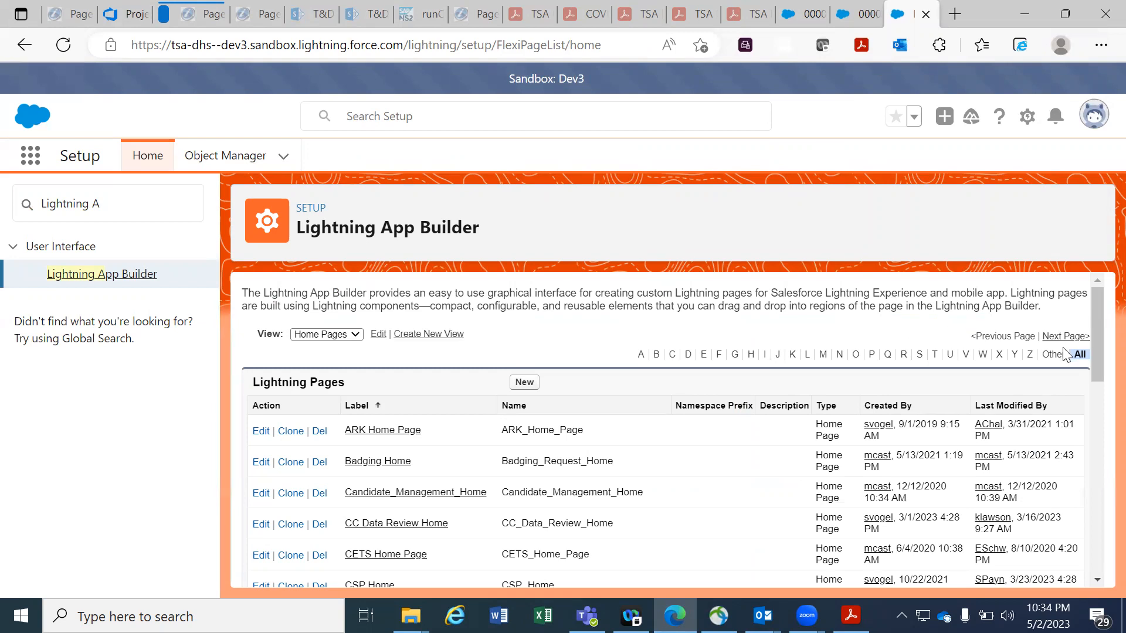
{"action": "left_click", "coordinate": [984, 355]}
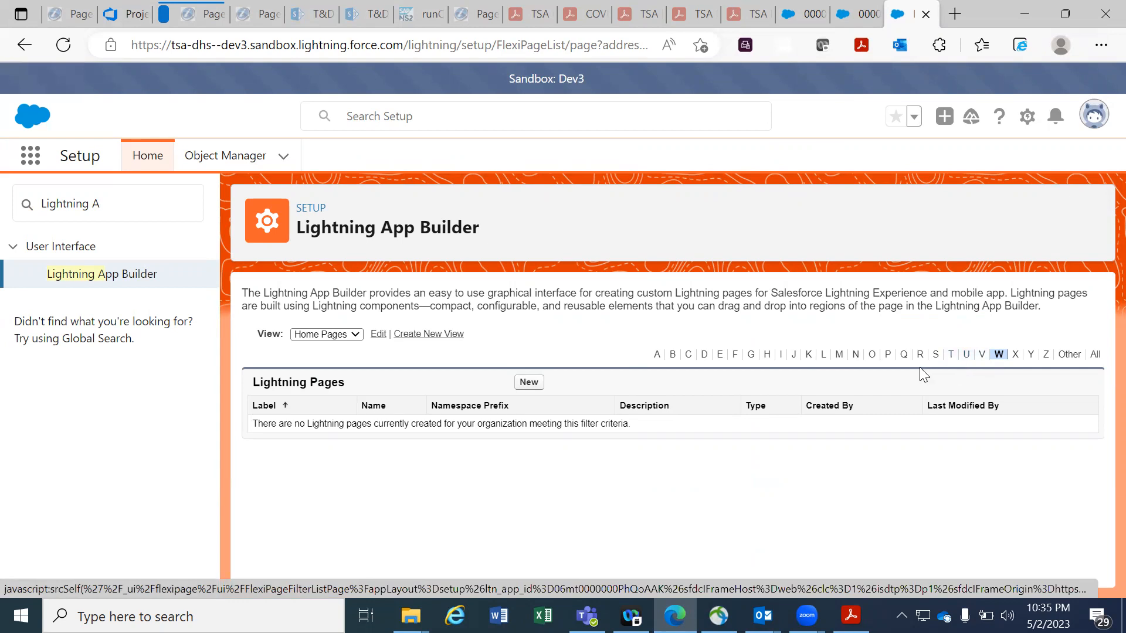
{"action": "left_click", "coordinate": [1094, 357]}
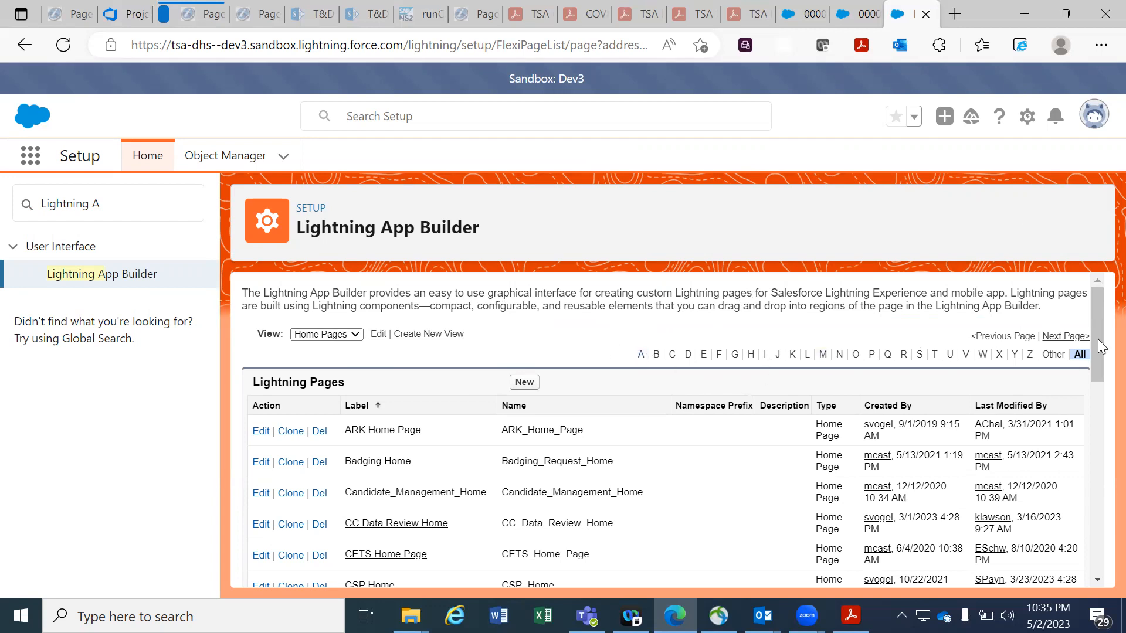
{"action": "left_click", "coordinate": [330, 337]}
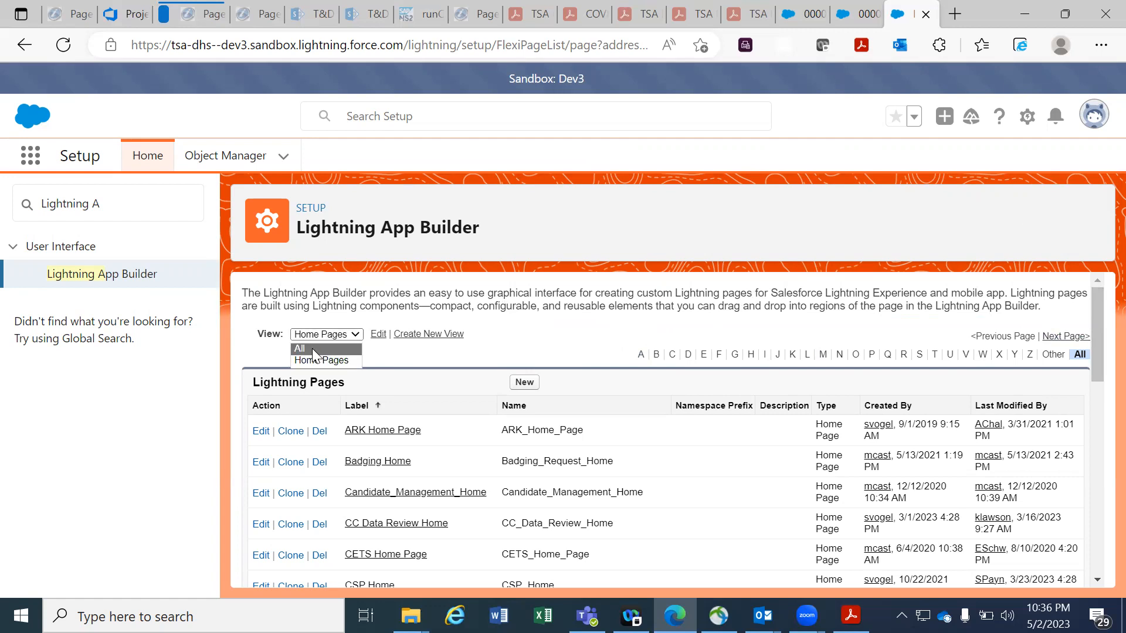
{"action": "left_click", "coordinate": [311, 348]}
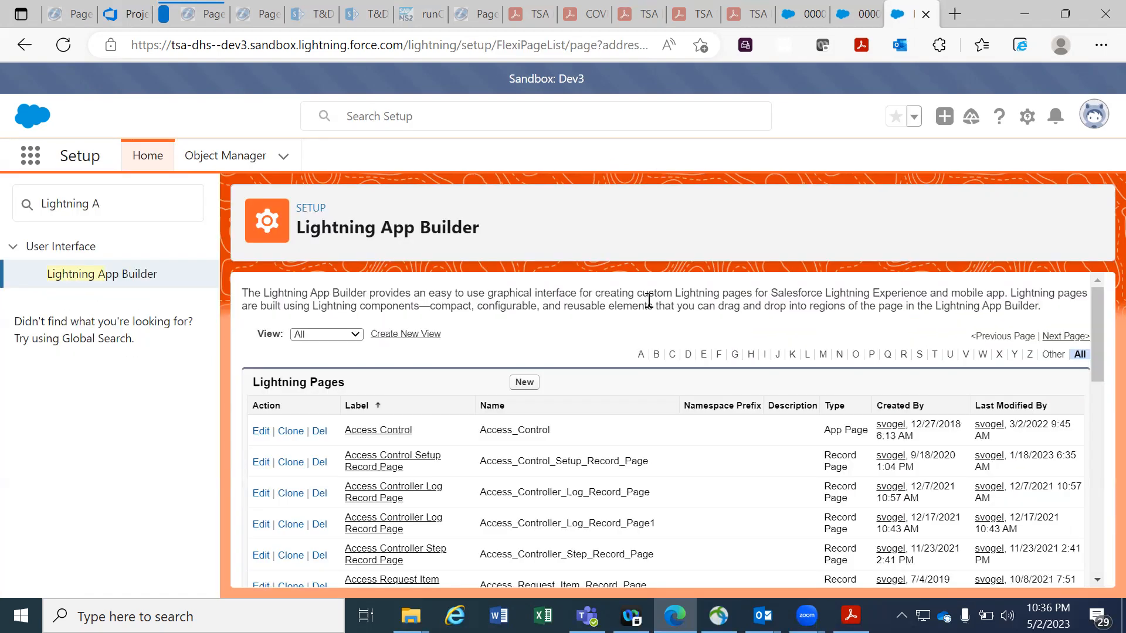
Recheck the email's requirements and examine the Lightning pages starting with W for existing Work Order pages.
{"action": "key", "text": "alt+Tab"}
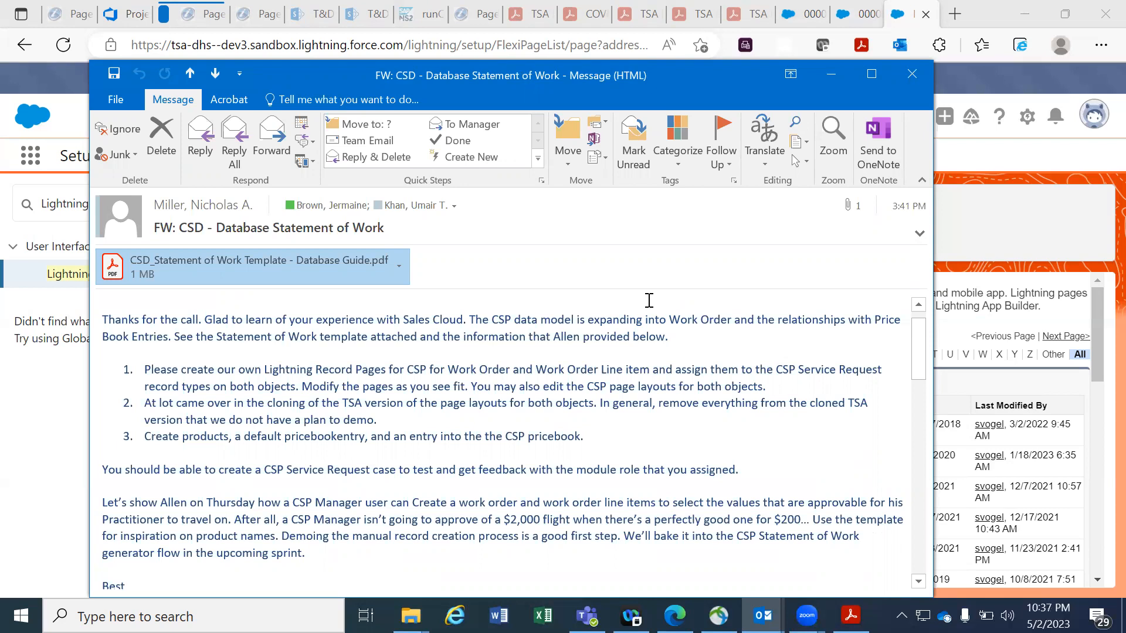
{"action": "left_click", "coordinate": [1032, 226]}
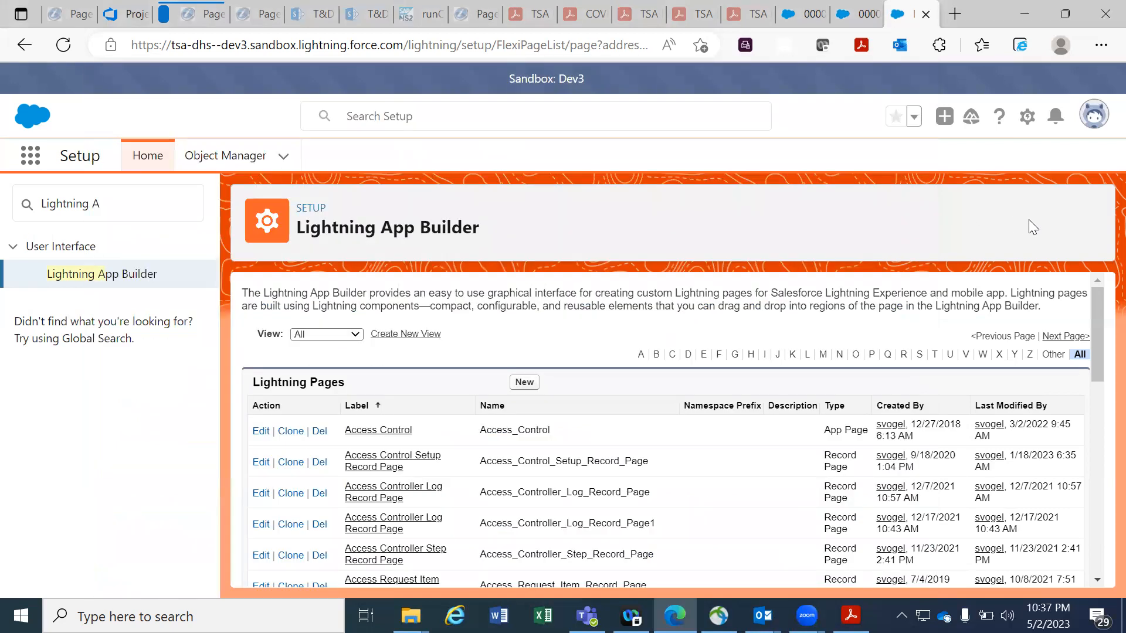
{"action": "left_click", "coordinate": [982, 355]}
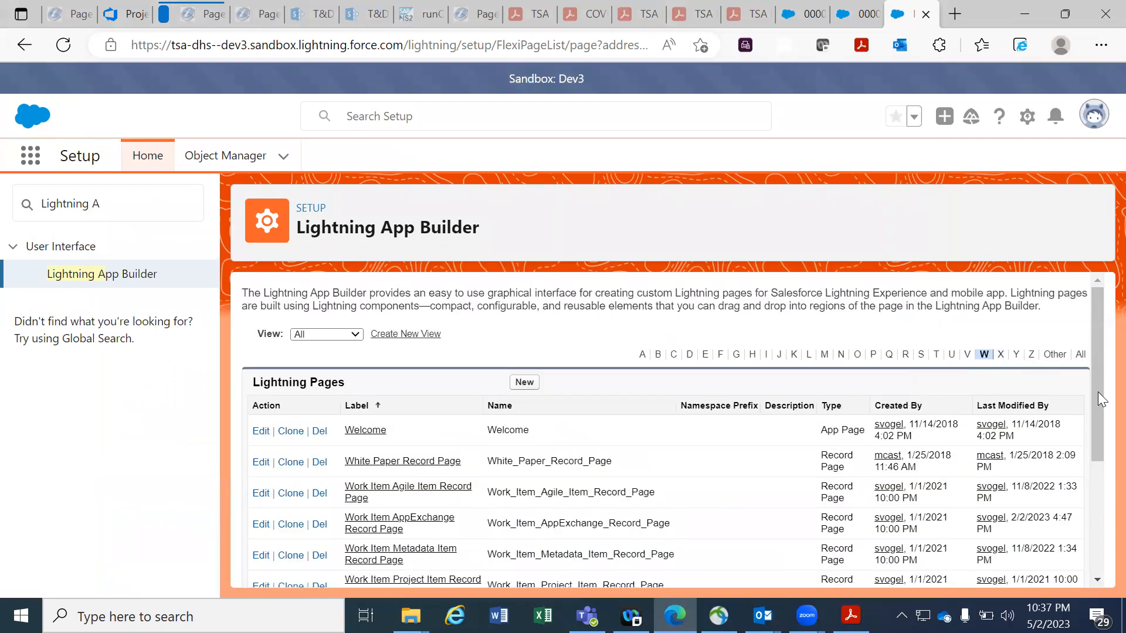
{"action": "left_click_drag", "start_coordinate": [1098, 396], "coordinate": [1098, 479]}
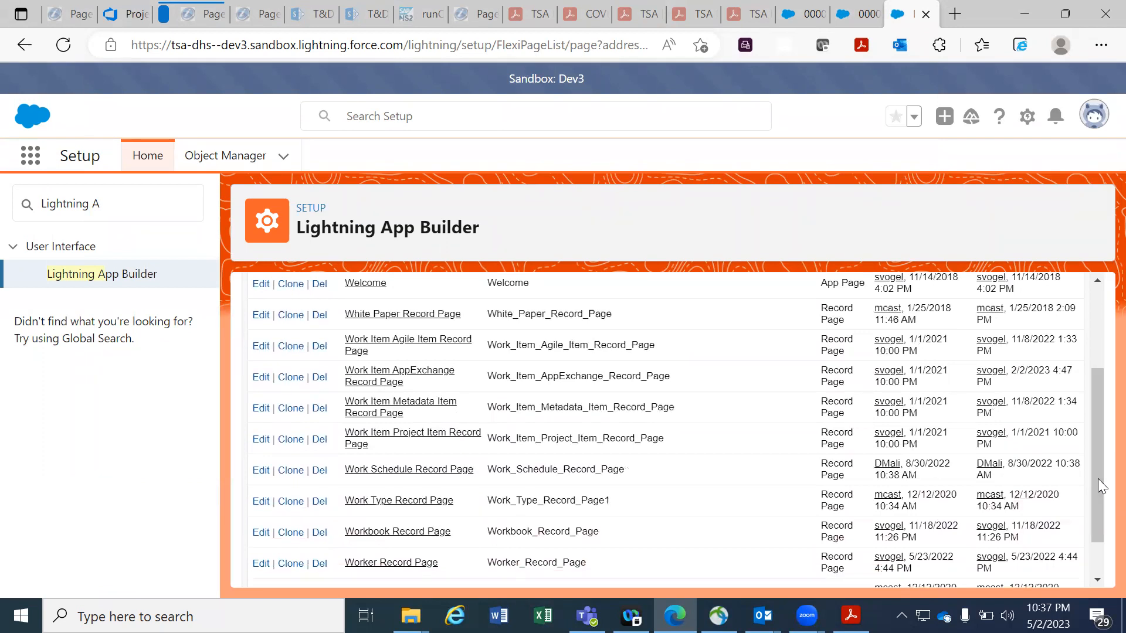
{"action": "mouse_move", "coordinate": [1097, 488]}
{"action": "left_mouse_down"}
{"action": "mouse_move", "coordinate": [1095, 525]}
{"action": "mouse_move", "coordinate": [1098, 482]}
{"action": "left_mouse_up"}
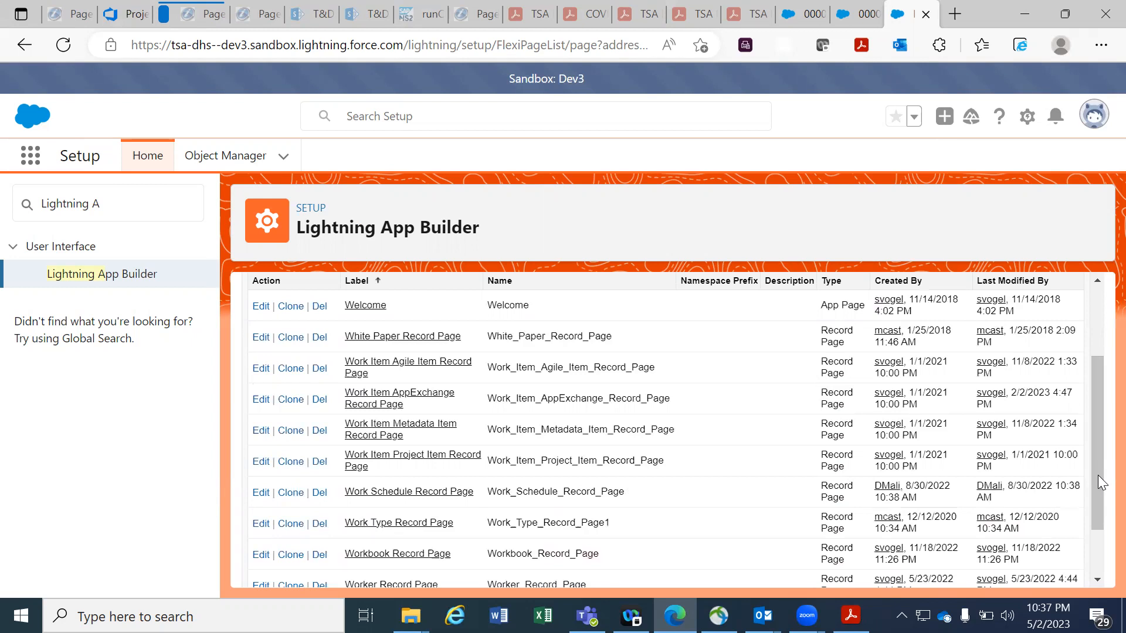
Open the CSP work order's record page for editing in Lightning App Builder and dismiss the walkthrough message.
{"action": "left_click", "coordinate": [866, 25]}
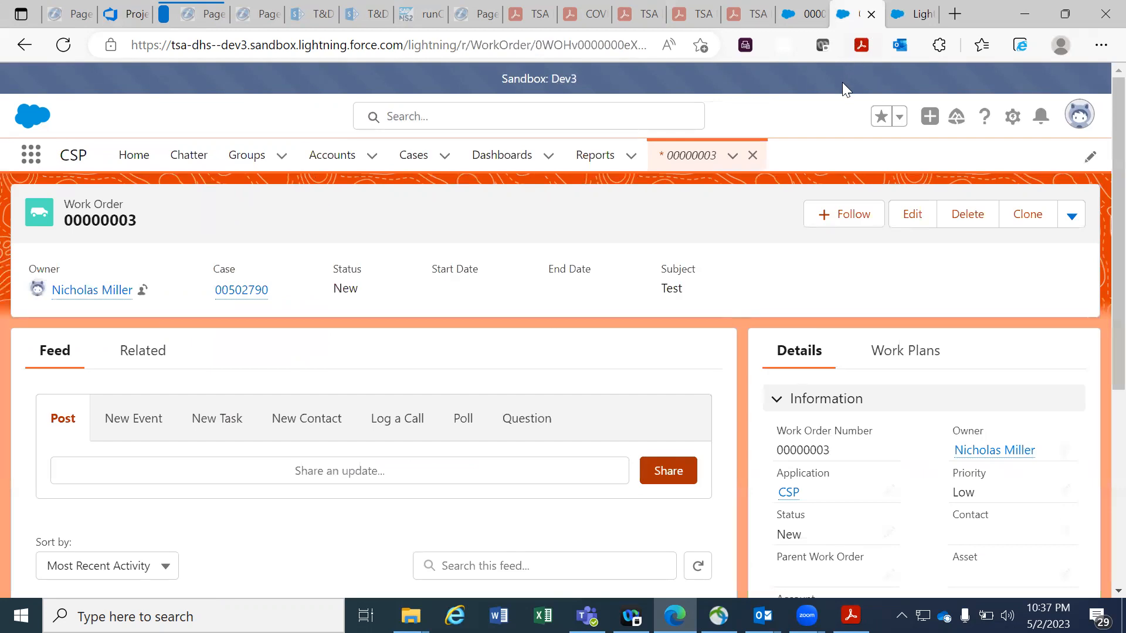
{"action": "left_click", "coordinate": [1015, 120]}
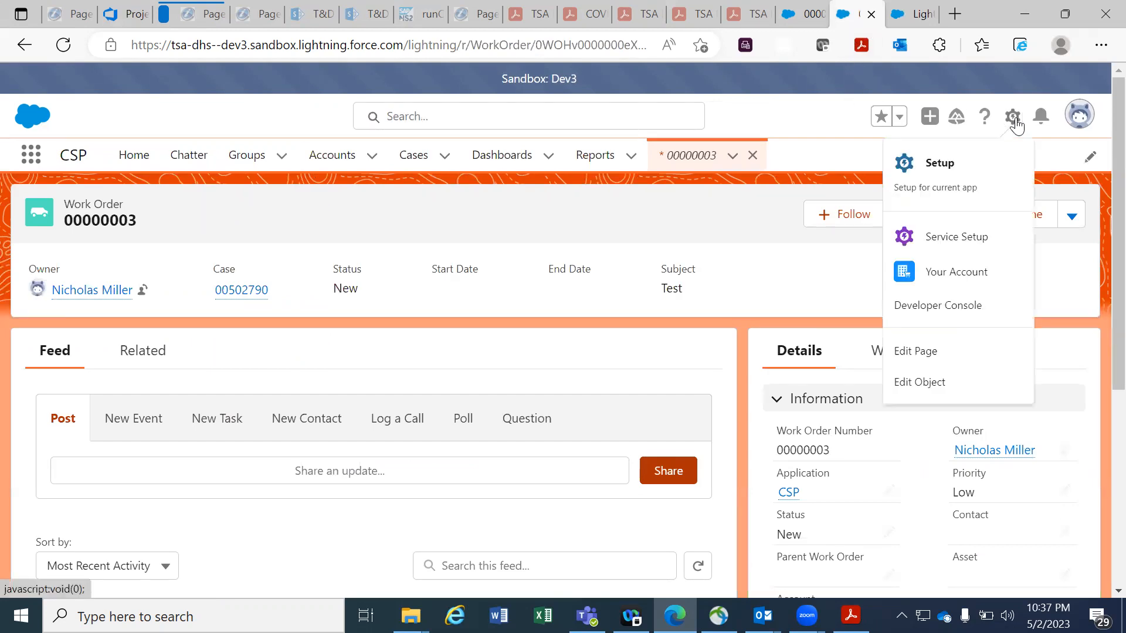
{"action": "left_click", "coordinate": [930, 352]}
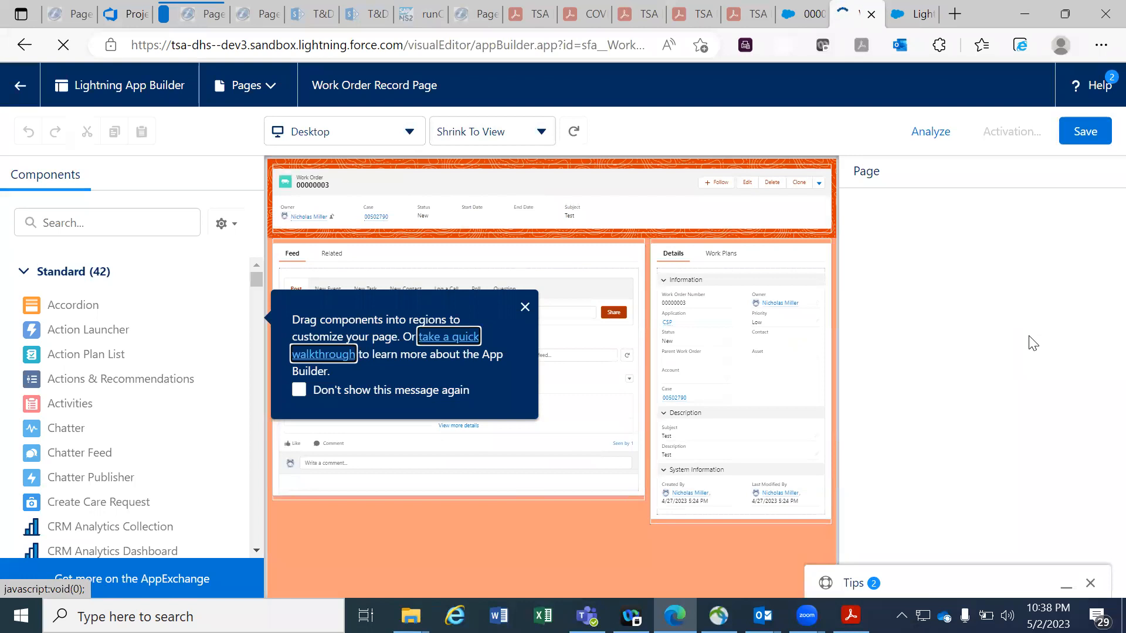
{"action": "left_click", "coordinate": [528, 309]}
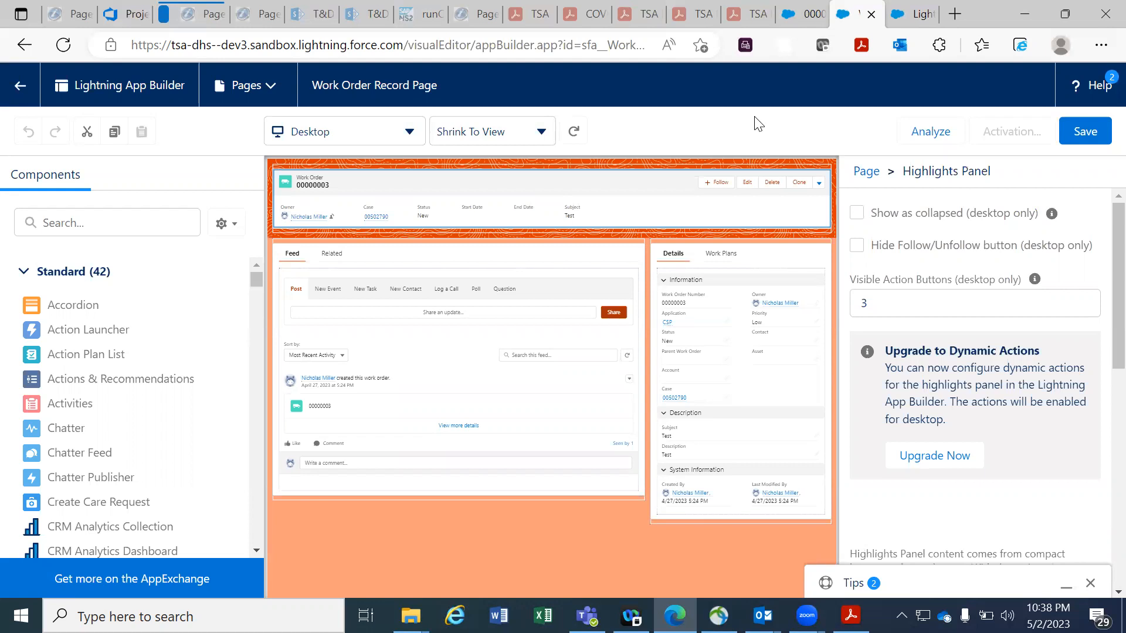
Start a new Lightning page of the Record Page type, confirming leaving the current page.
{"action": "left_click", "coordinate": [270, 91]}
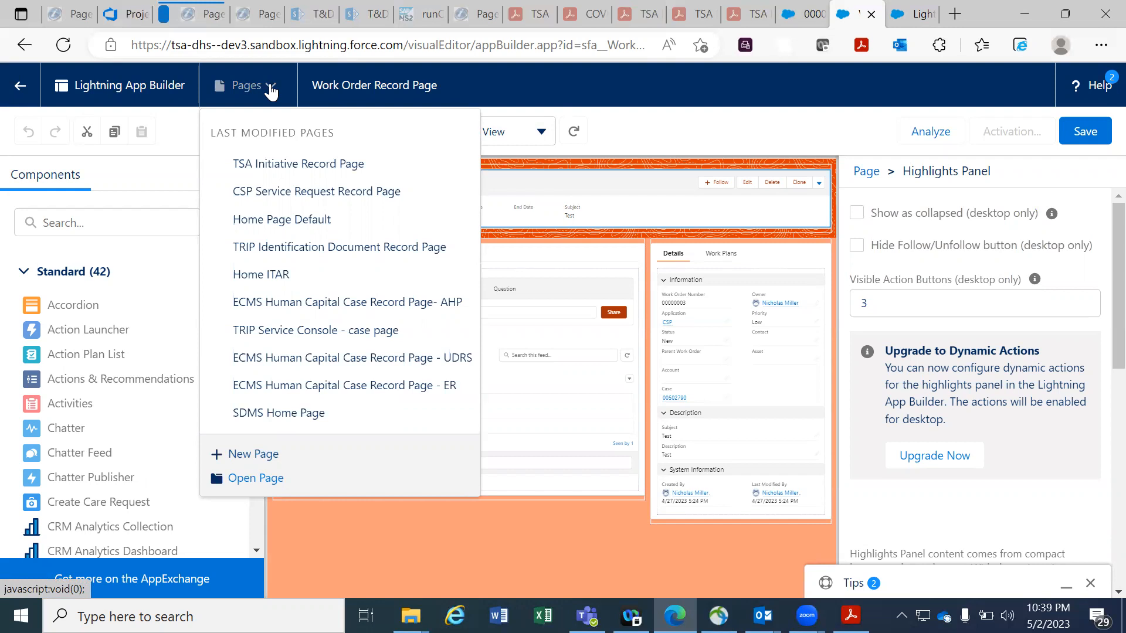
{"action": "left_click", "coordinate": [252, 455]}
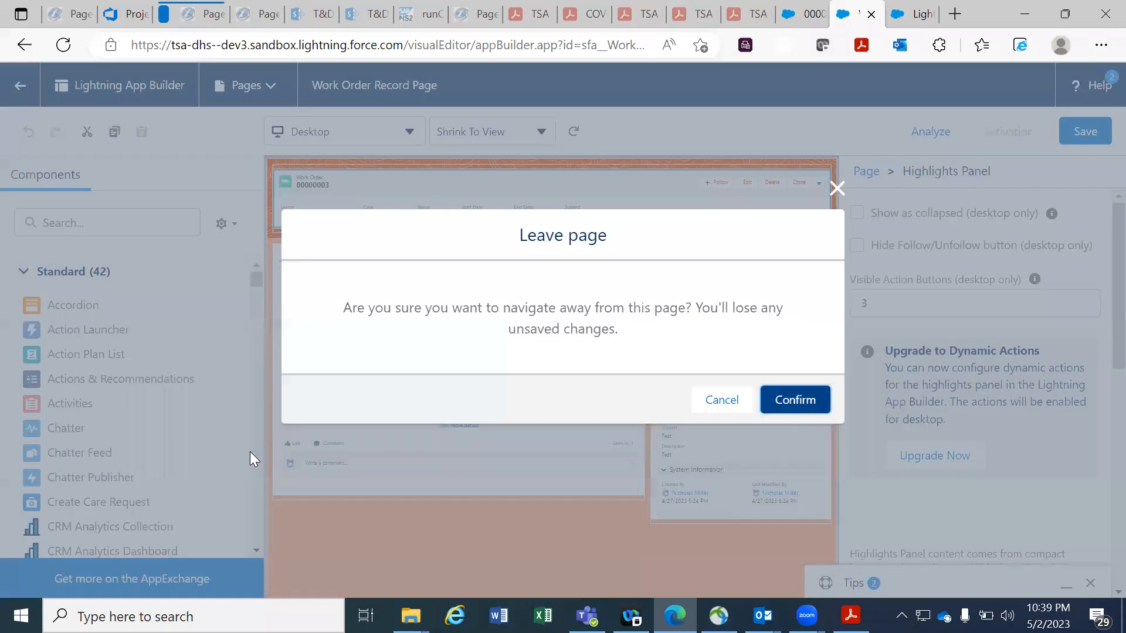
{"action": "left_click", "coordinate": [794, 401]}
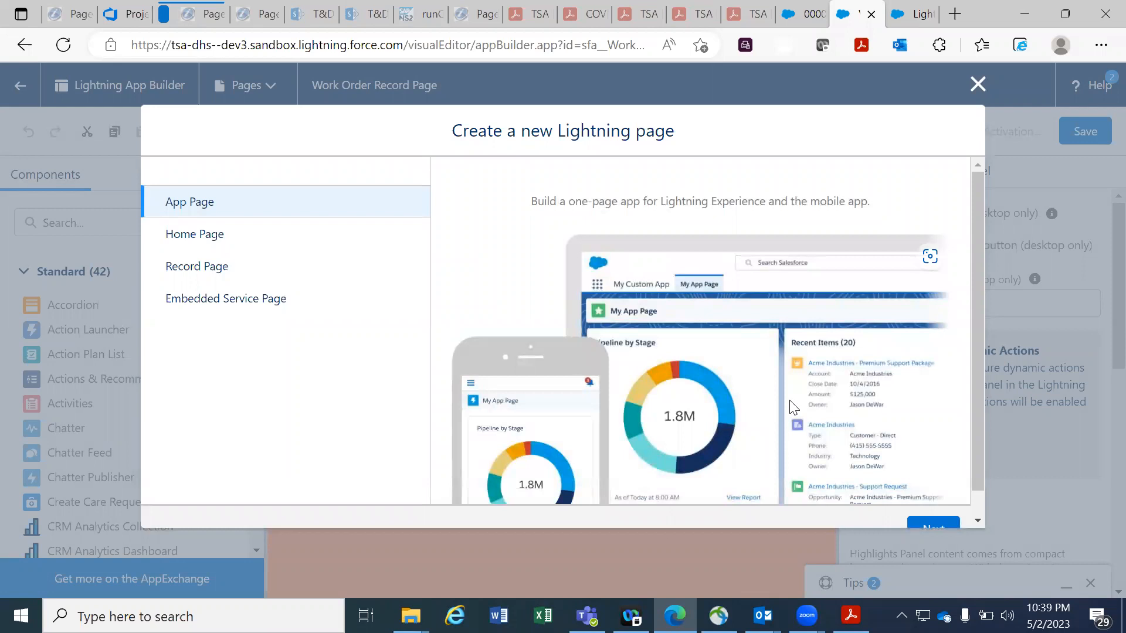
{"action": "left_click", "coordinate": [205, 269]}
{"action": "scroll", "coordinate": [976, 258], "scroll_direction": "down", "scroll_amount": 2}
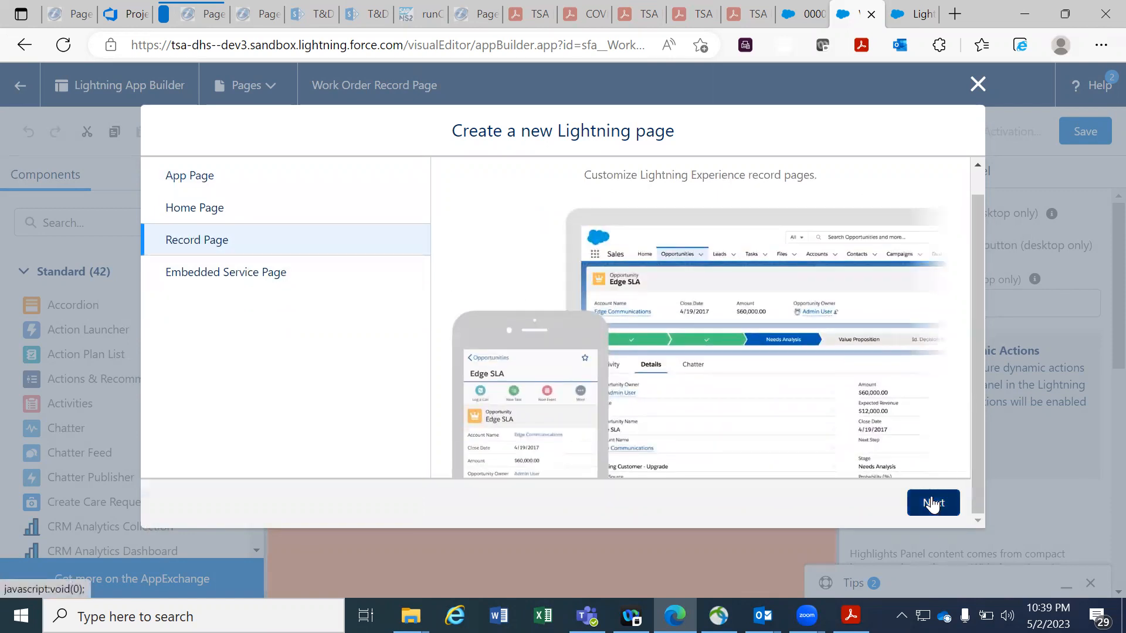
{"action": "left_click", "coordinate": [932, 504]}
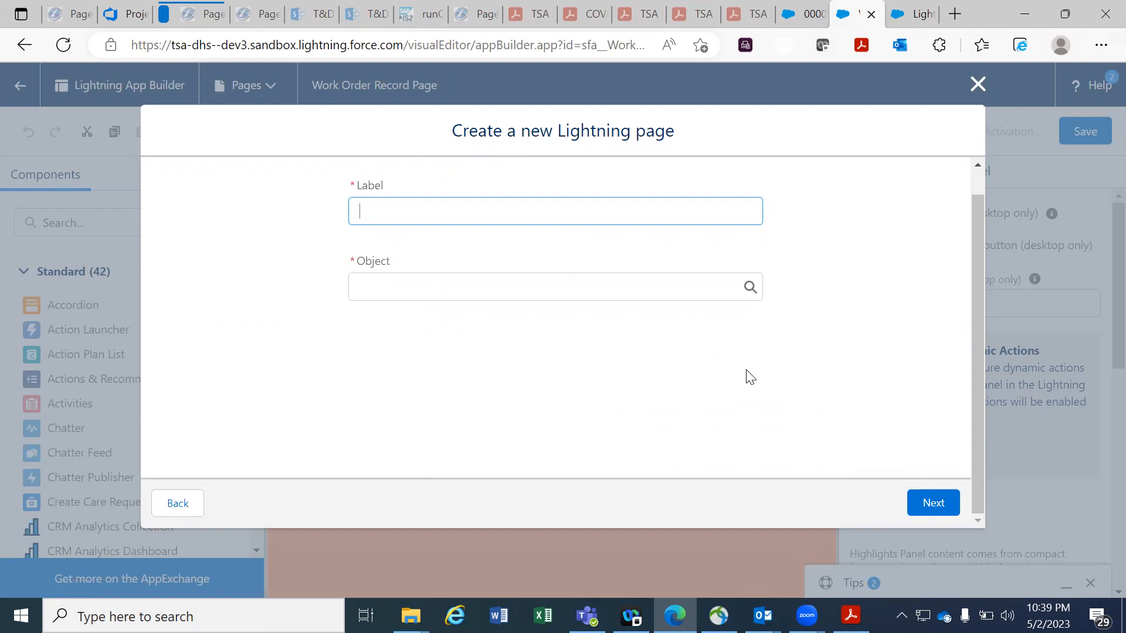
Label the new record page "CSP Work Order Record Page" and assign it to the Work Order object.
{"action": "type", "text": "CSP "}
{"action": "type", "text": "Wwo"}
{"action": "key", "text": "BackSpace"}
{"action": "key", "text": "BackSpace"}
{"action": "type", "text": "ork Order Record"}
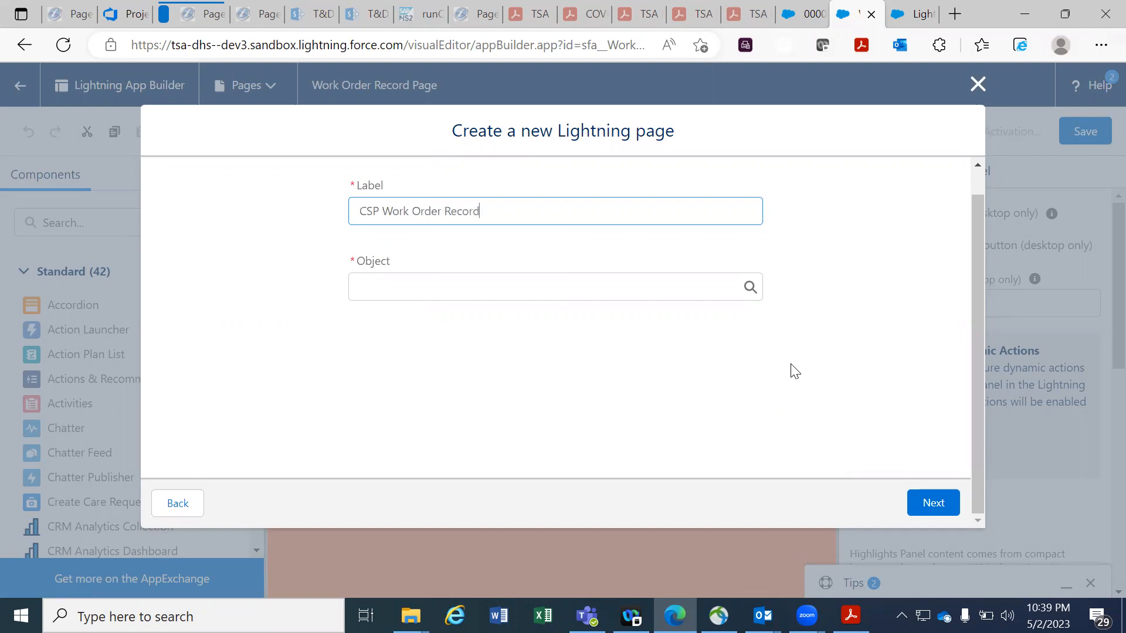
{"action": "type", "text": " Page"}
{"action": "key", "text": "Return"}
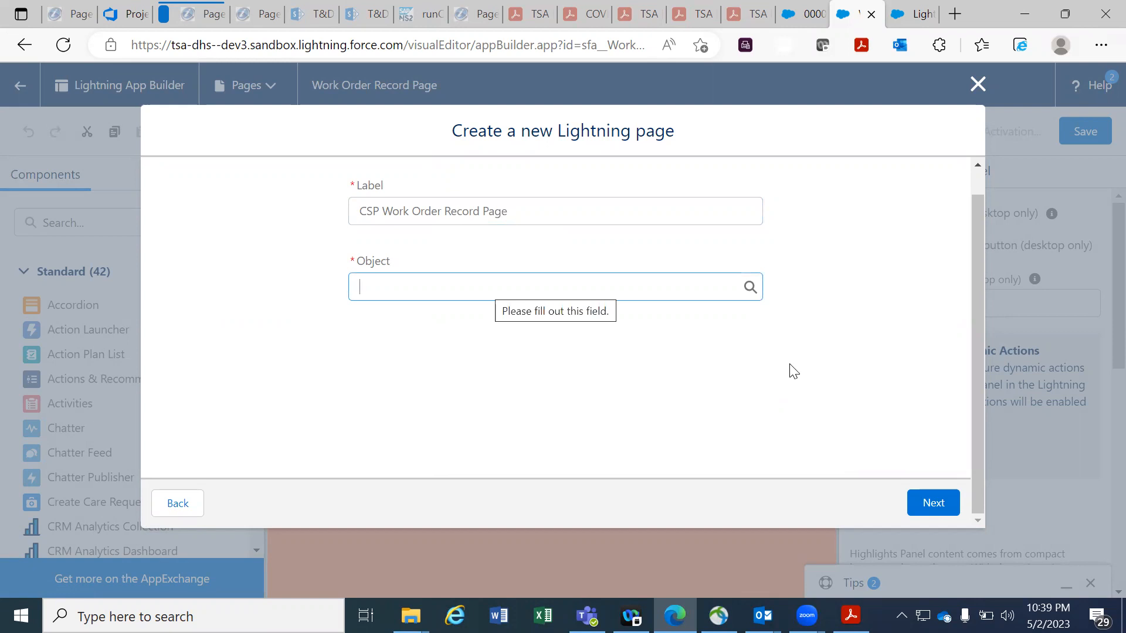
{"action": "type", "text": "Work"}
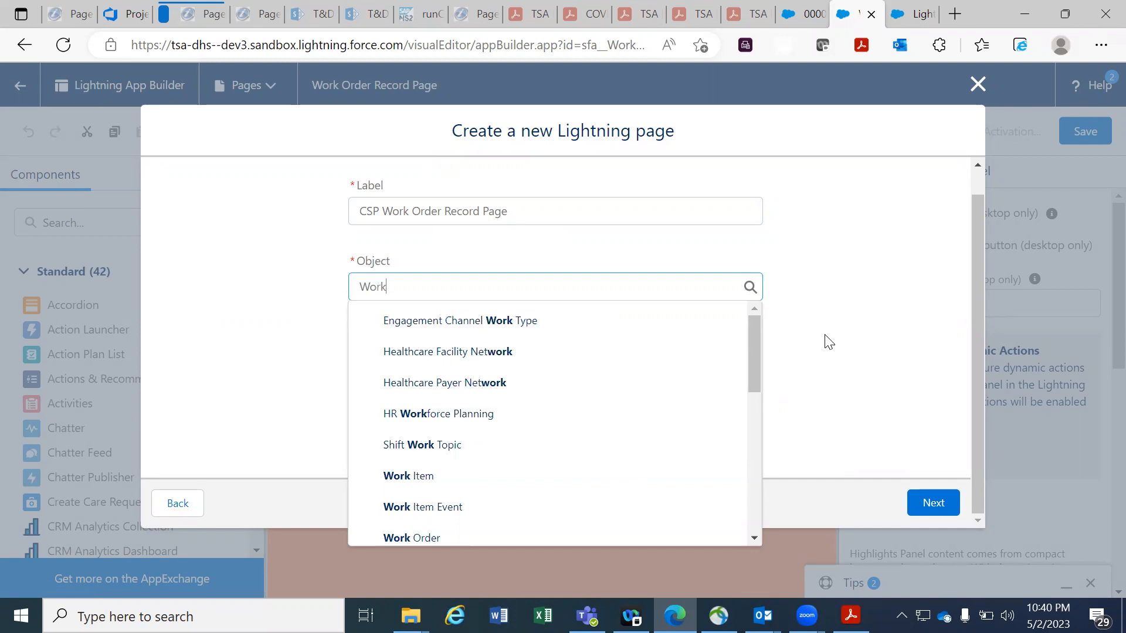
{"action": "type", "text": " O"}
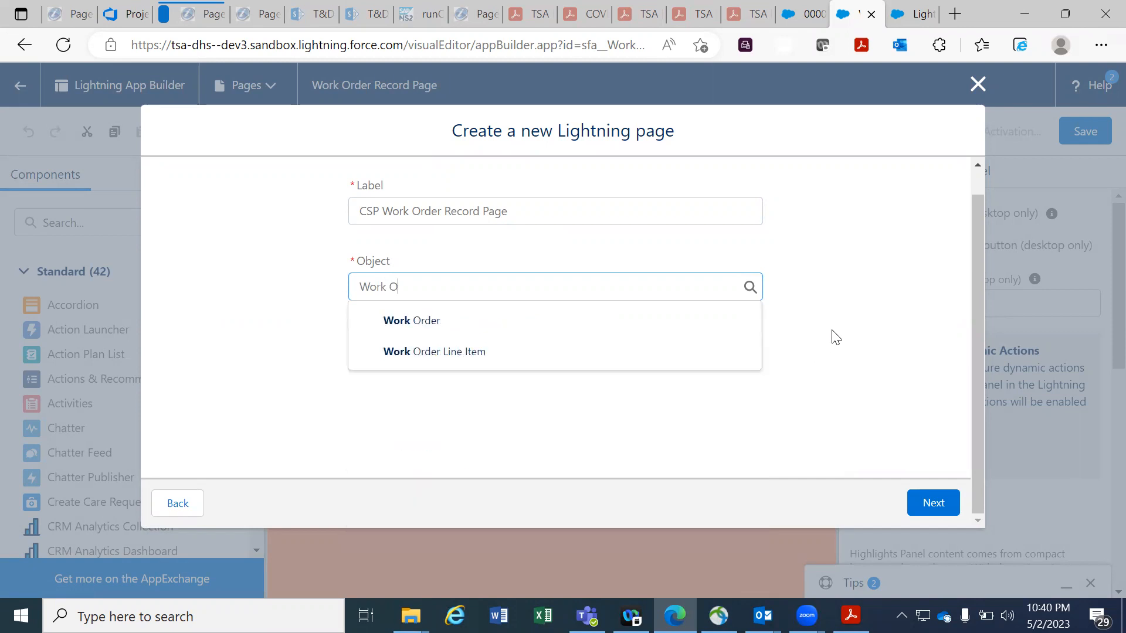
{"action": "left_click", "coordinate": [509, 324]}
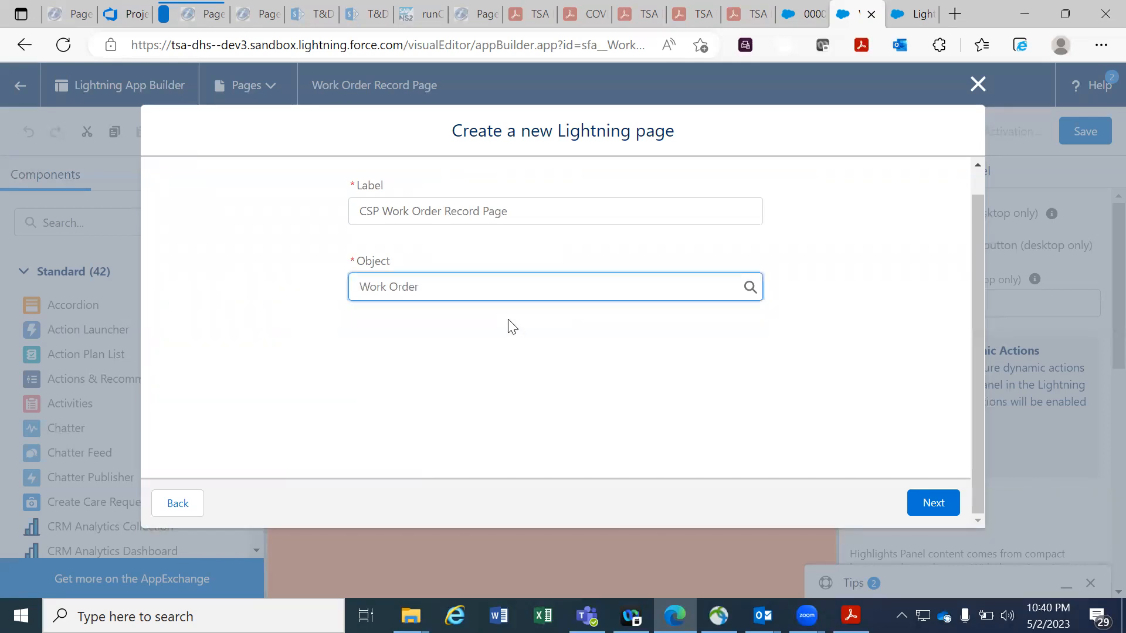
{"action": "left_click", "coordinate": [935, 503]}
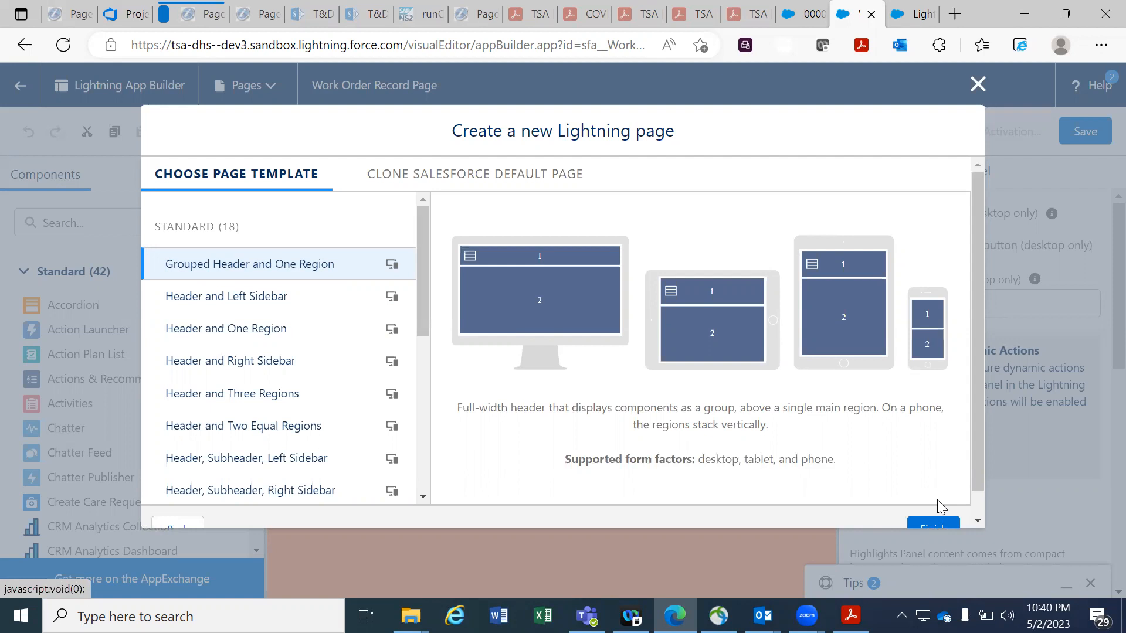
Compare the page templates with the cloneable Salesforce defaults, select Full View Default, and cancel the page creation.
{"action": "left_click", "coordinate": [503, 180]}
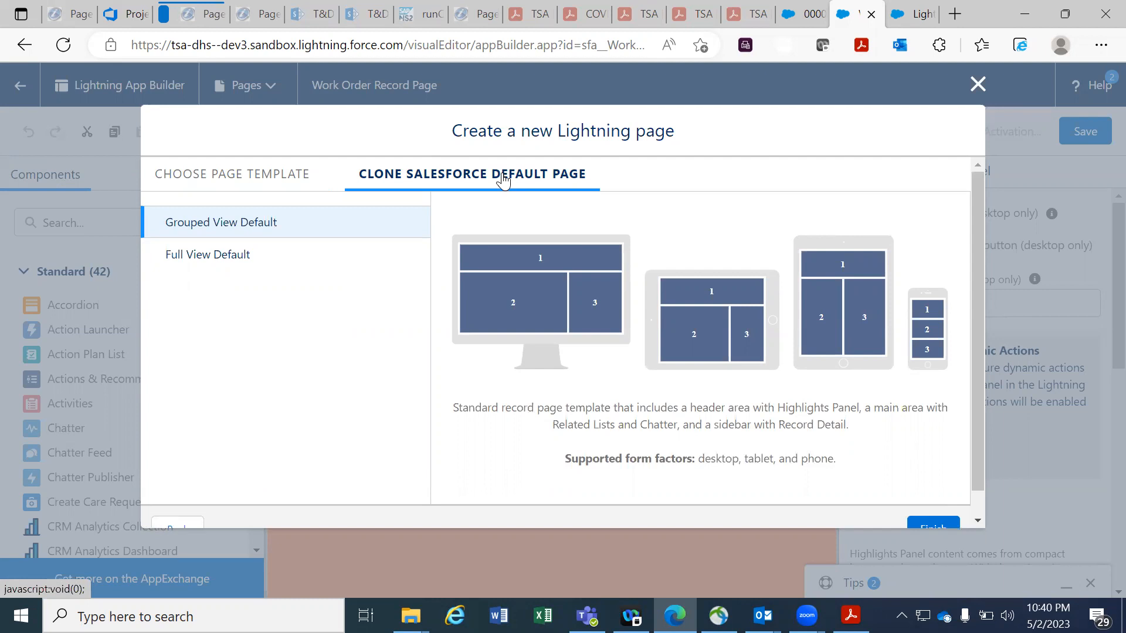
{"action": "left_click", "coordinate": [241, 176]}
{"action": "left_click", "coordinate": [417, 174]}
{"action": "left_click", "coordinate": [209, 257]}
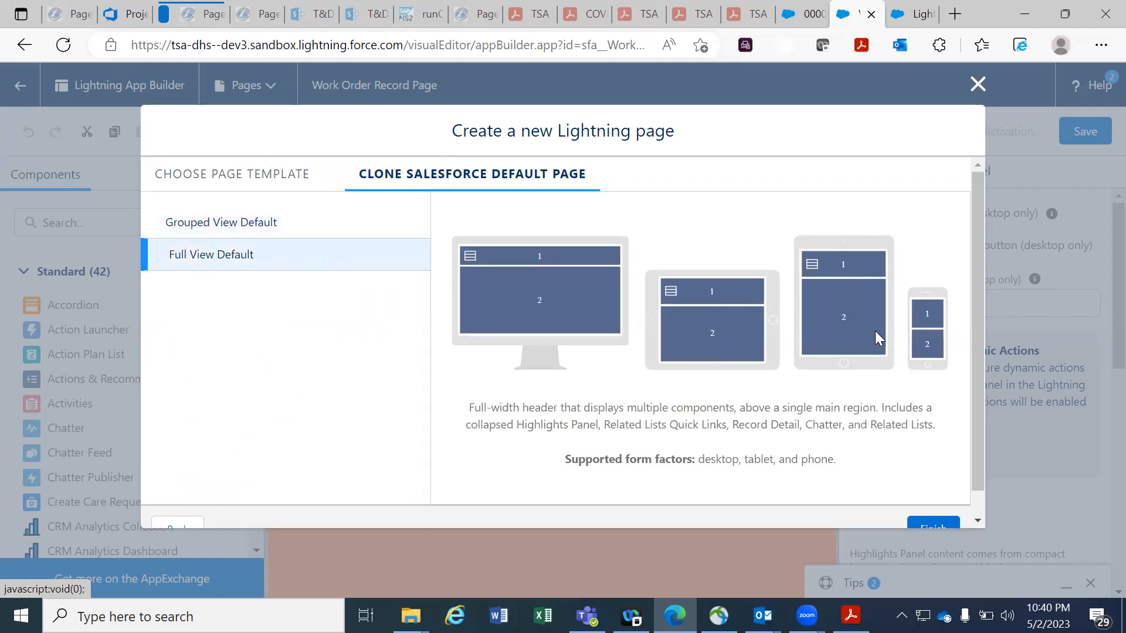
{"action": "left_click_drag", "start_coordinate": [975, 338], "coordinate": [977, 295]}
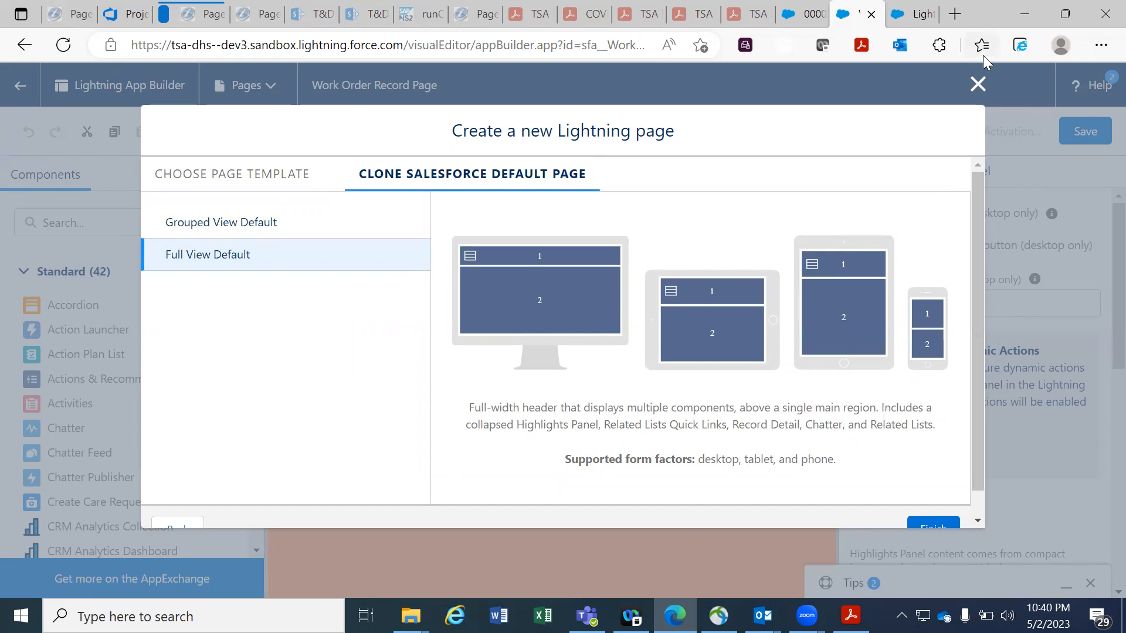
{"action": "left_click", "coordinate": [977, 85]}
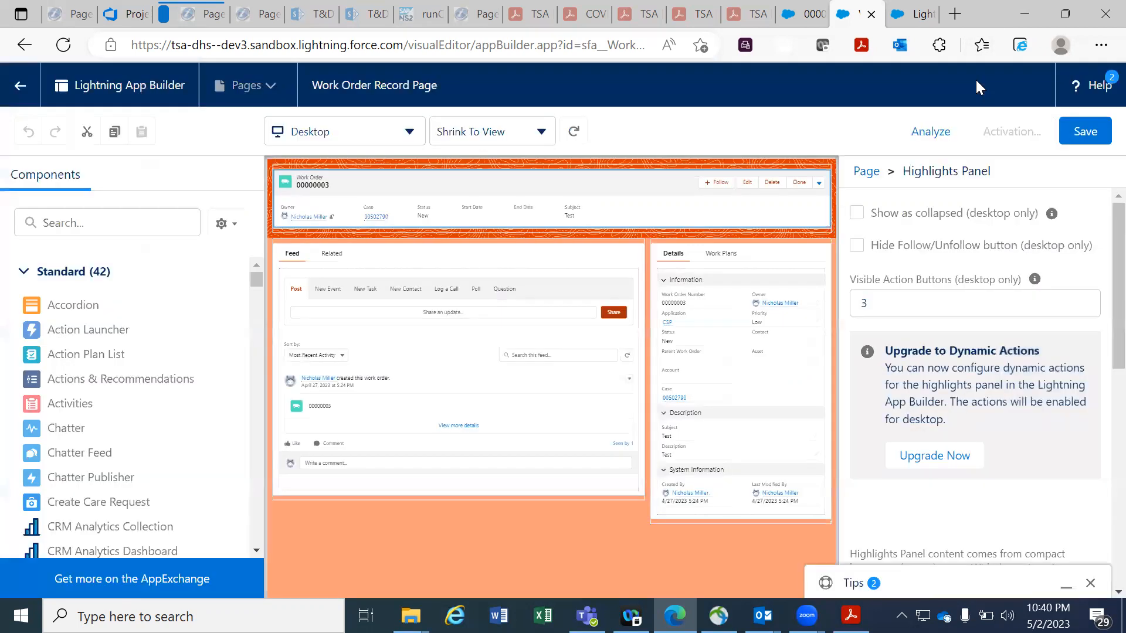
Look through the Lightning App Builder setup list for a Work Order record page, sorting it by name and filtering to pages starting with W.
{"action": "left_click", "coordinate": [903, 29]}
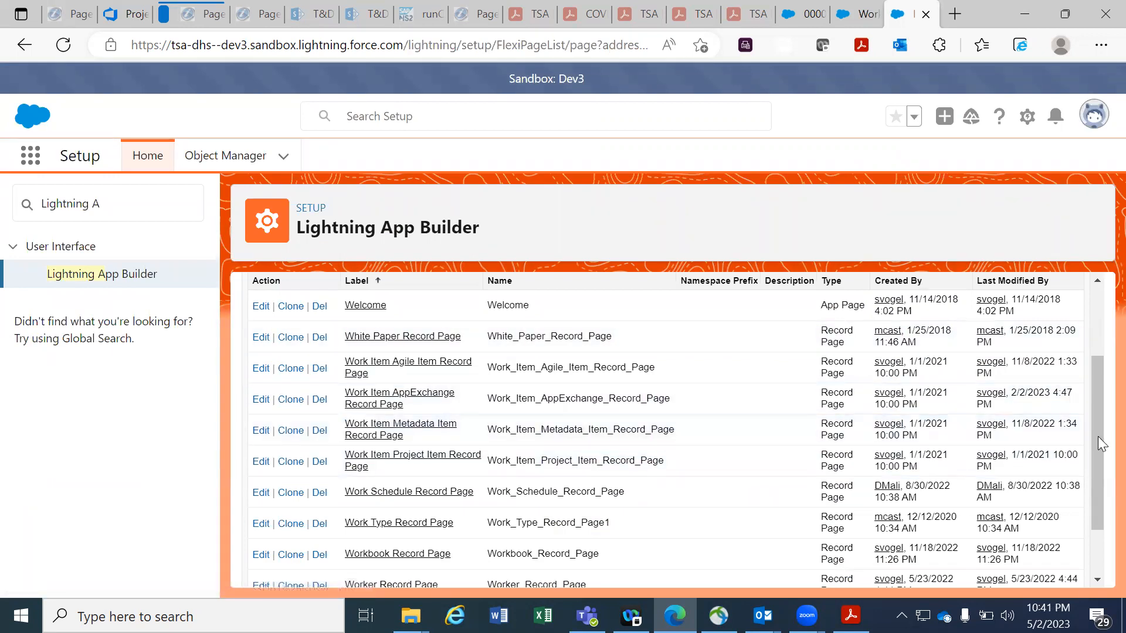
{"action": "left_click_drag", "start_coordinate": [1099, 447], "coordinate": [1098, 476]}
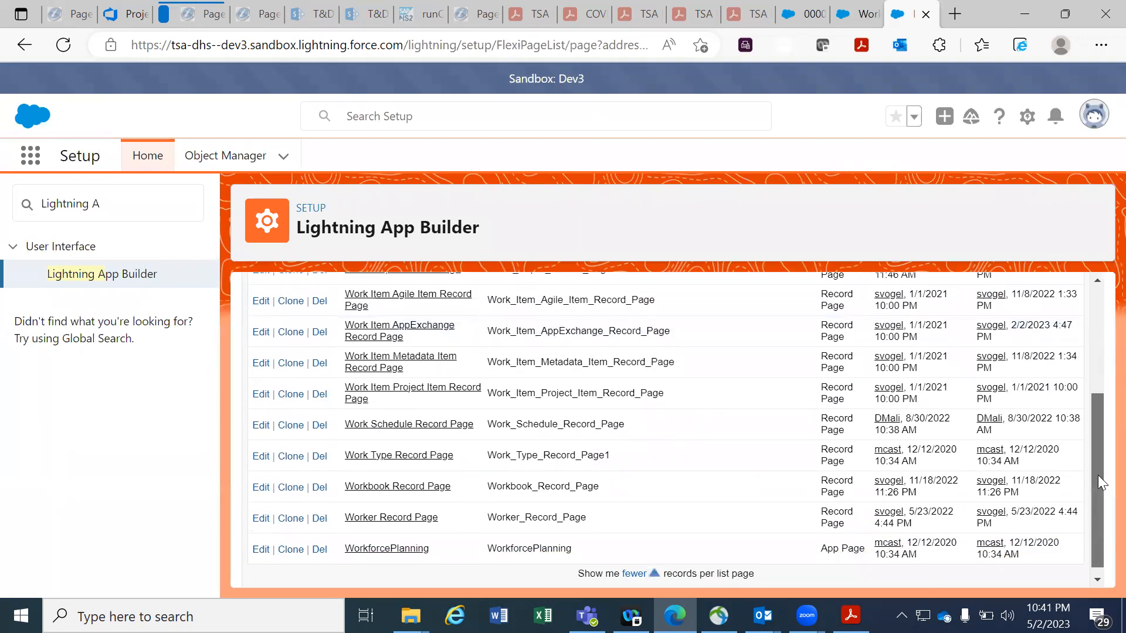
{"action": "left_click_drag", "start_coordinate": [1098, 475], "coordinate": [1098, 408]}
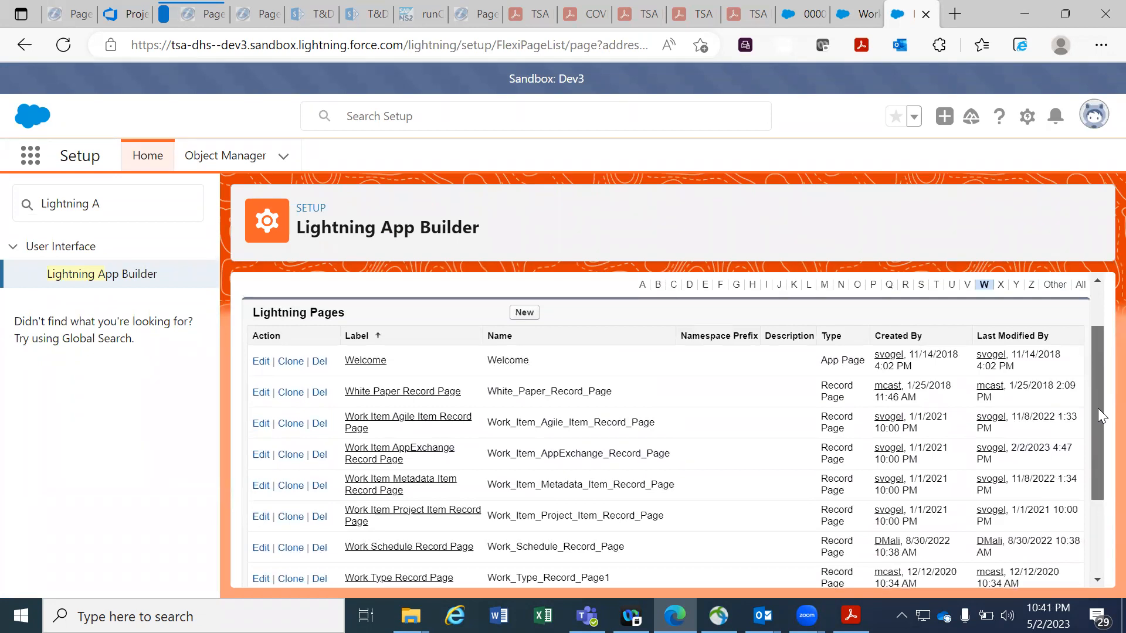
{"action": "left_click_drag", "start_coordinate": [1098, 407], "coordinate": [1098, 374]}
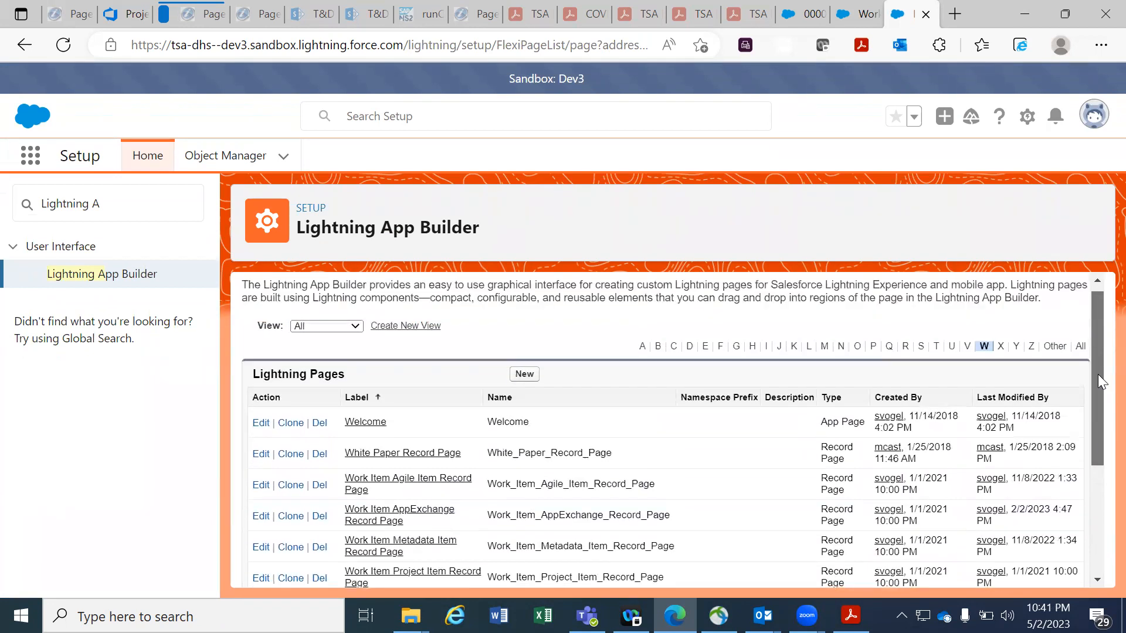
{"action": "left_click", "coordinate": [501, 399]}
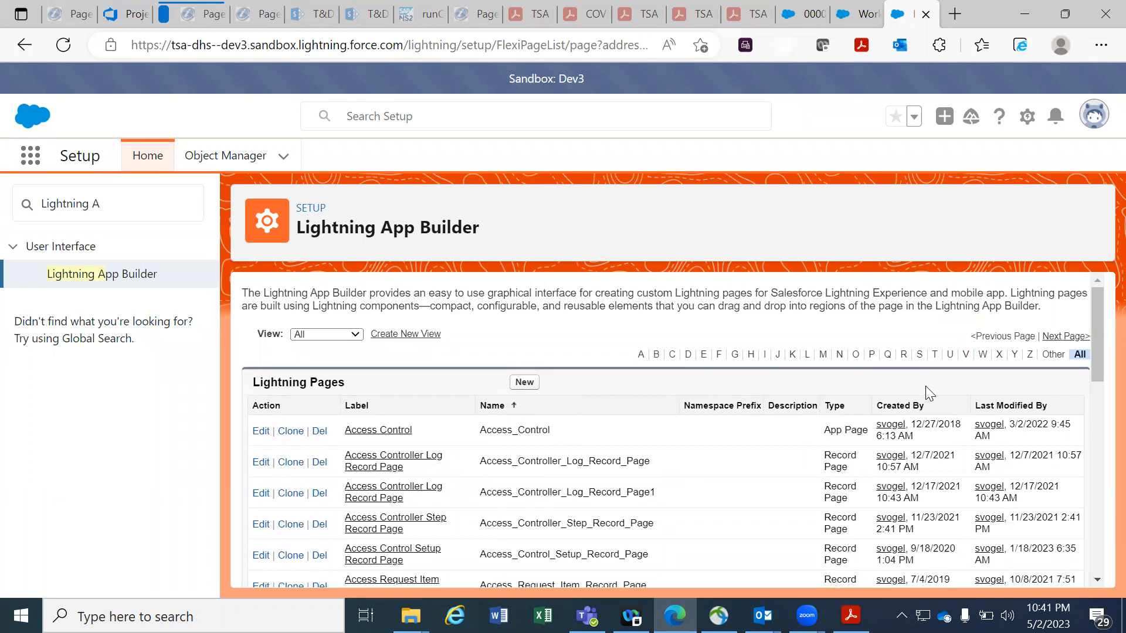
{"action": "left_click", "coordinate": [983, 354]}
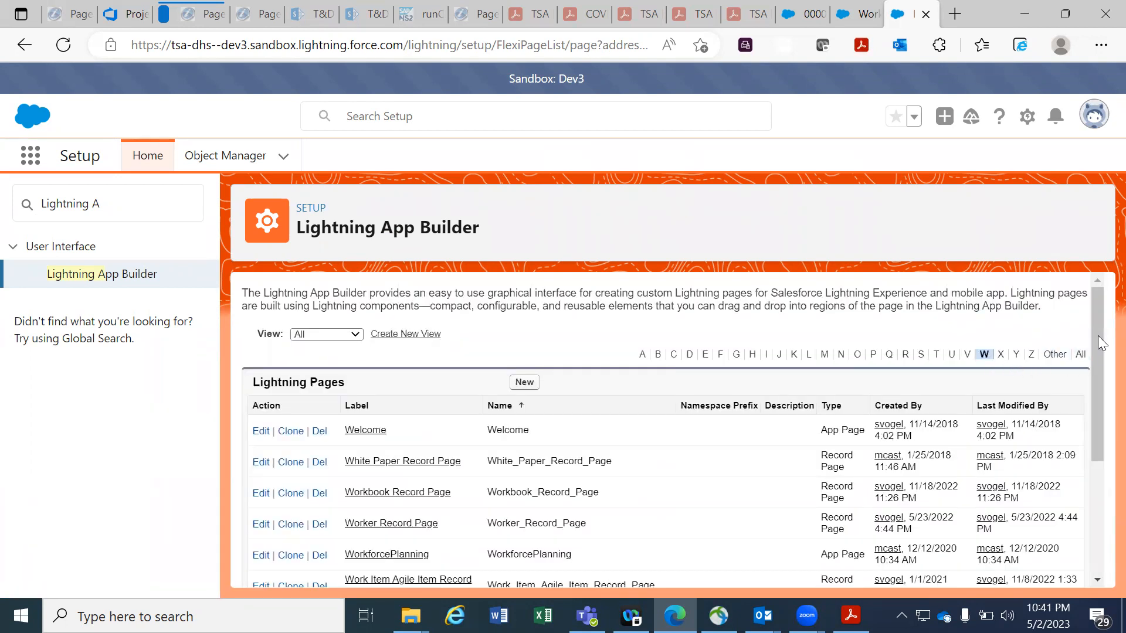
{"action": "left_click_drag", "start_coordinate": [1094, 345], "coordinate": [1097, 444]}
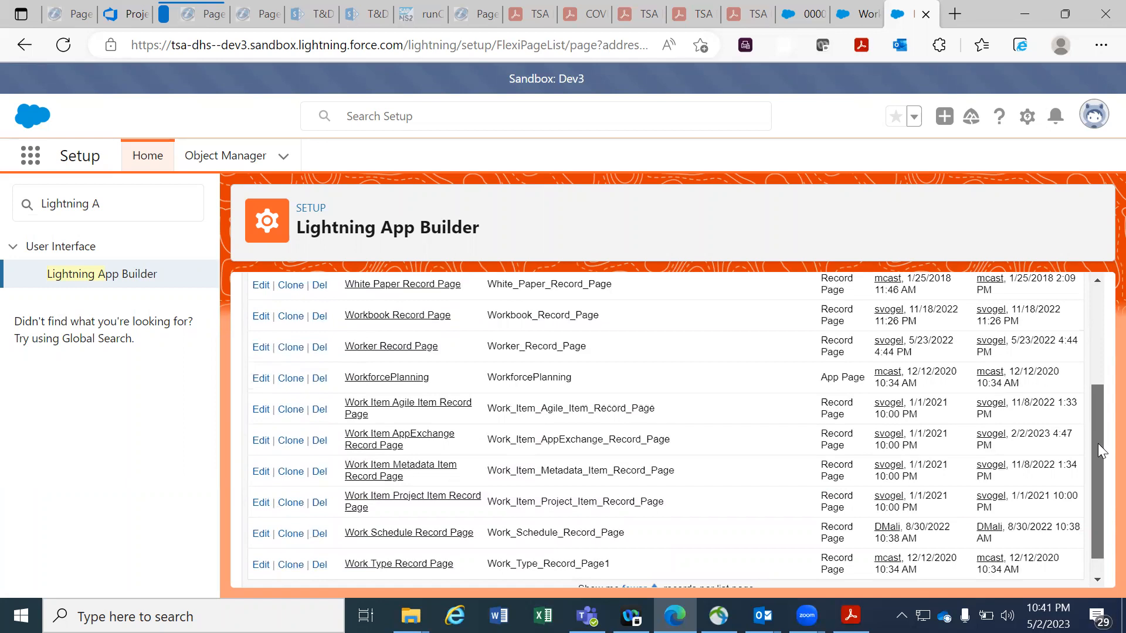
{"action": "left_click_drag", "start_coordinate": [1098, 443], "coordinate": [1098, 321]}
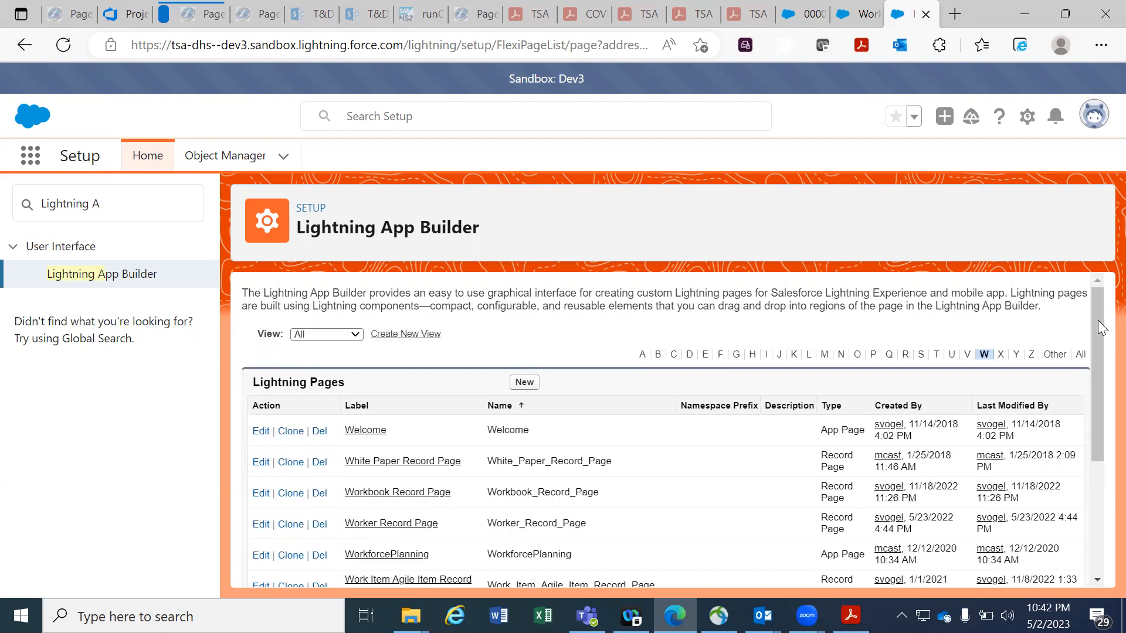
Check the open Work Order Record Page against the Lightning pages list, and close the setup list.
{"action": "left_click", "coordinate": [876, 25]}
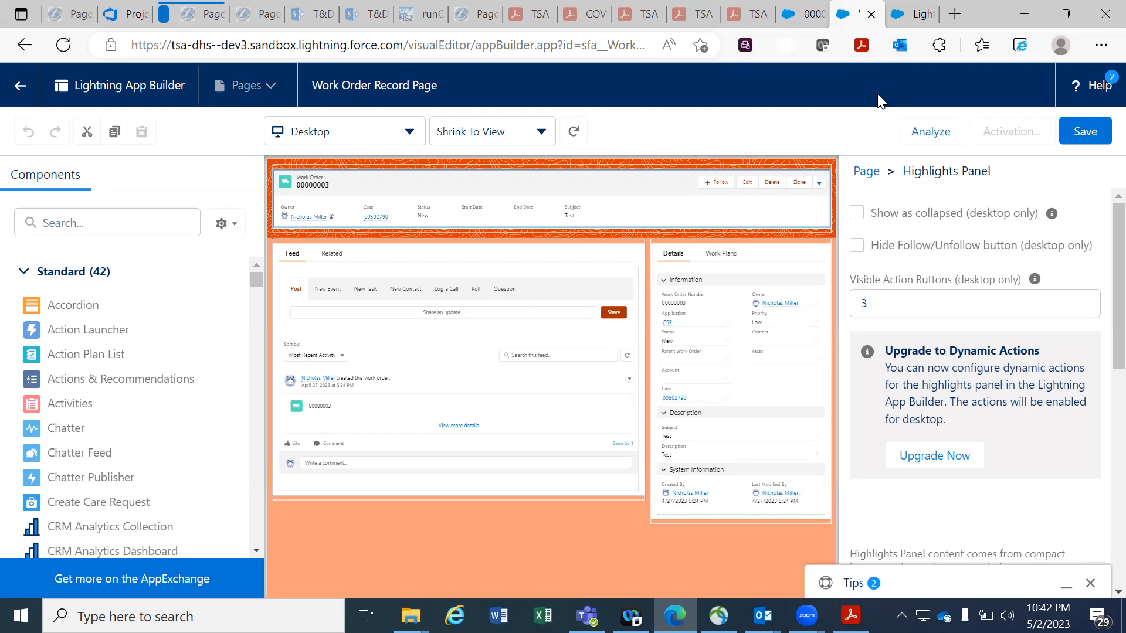
{"action": "left_click", "coordinate": [918, 15]}
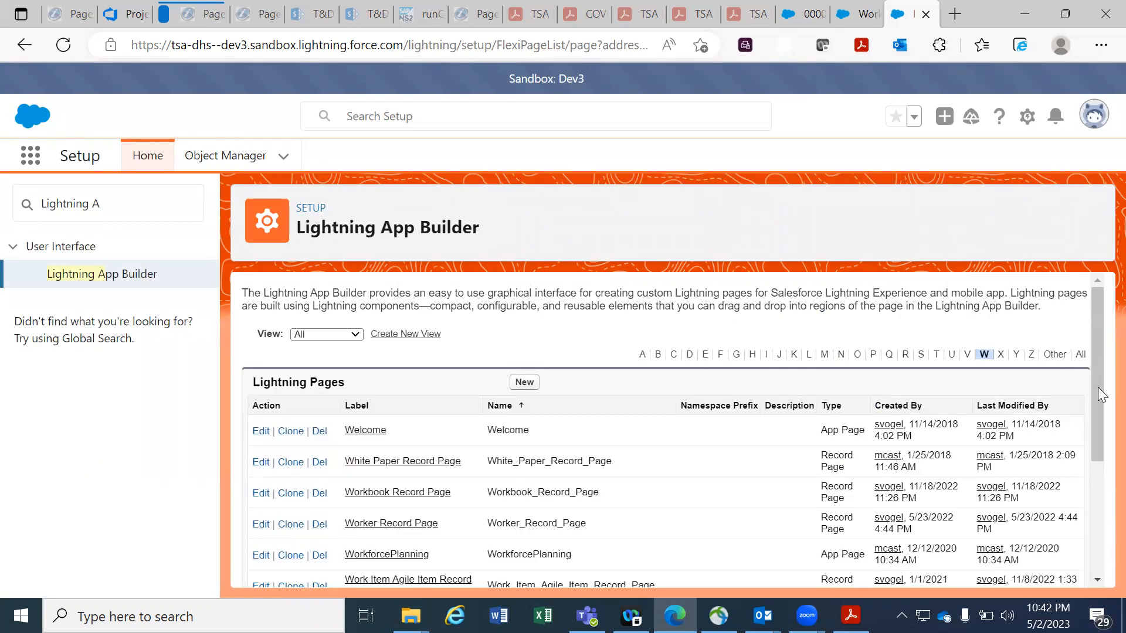
{"action": "left_click_drag", "start_coordinate": [1091, 384], "coordinate": [1098, 362]}
{"action": "key", "text": "ctrl+w"}
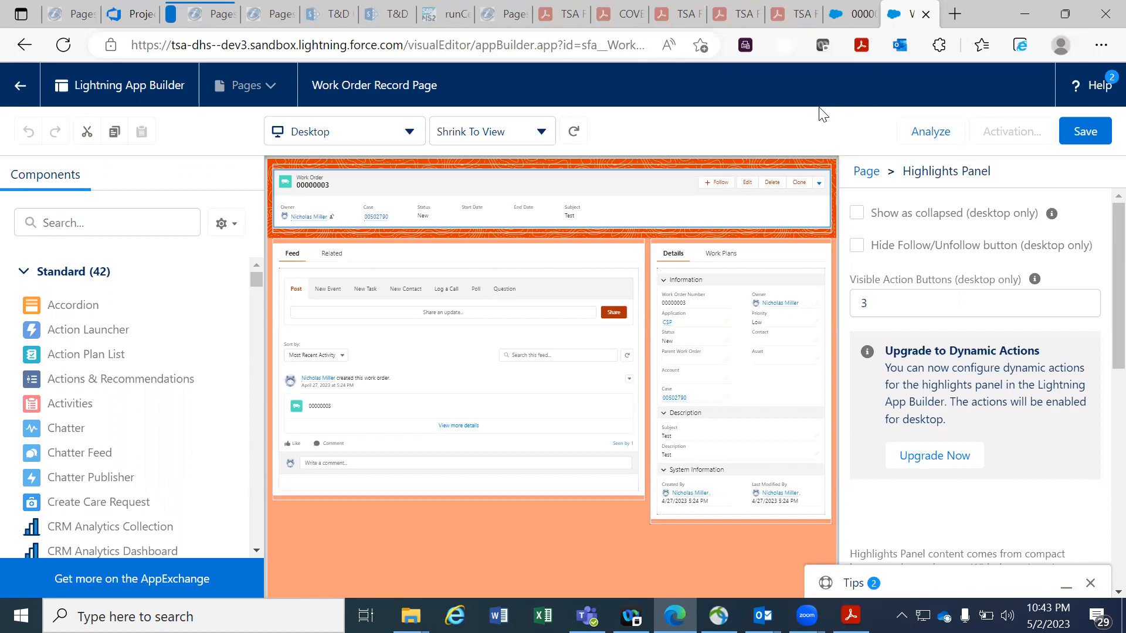
Duplicate the browser tab with the Work Order Record Page editor and dismiss the walkthrough message in the copy.
{"action": "right_click", "coordinate": [898, 21]}
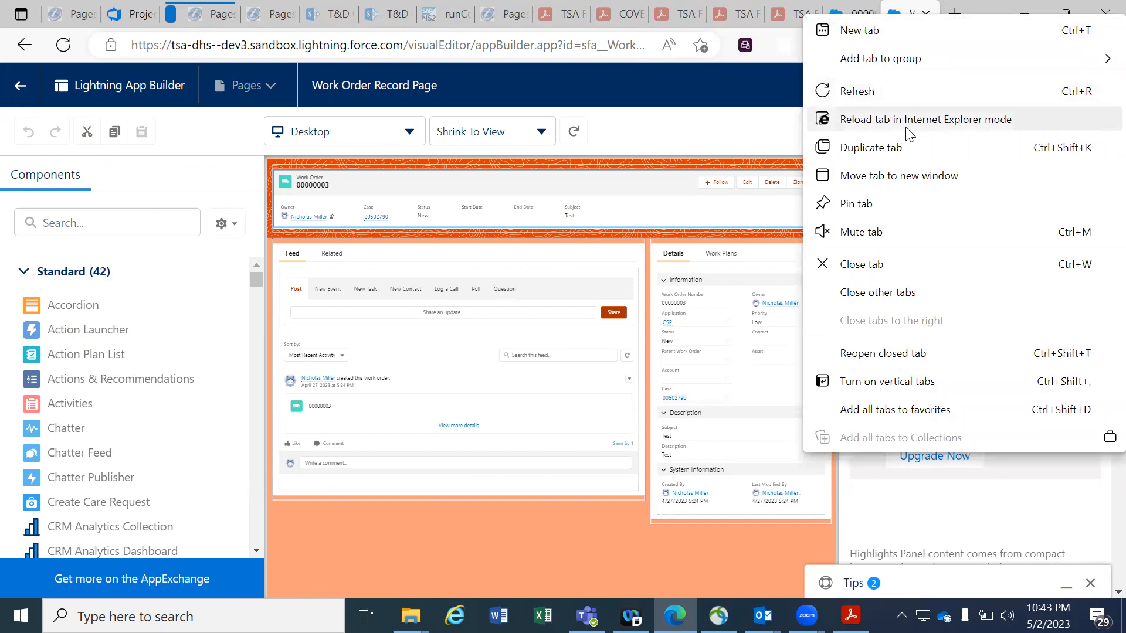
{"action": "left_click", "coordinate": [900, 151]}
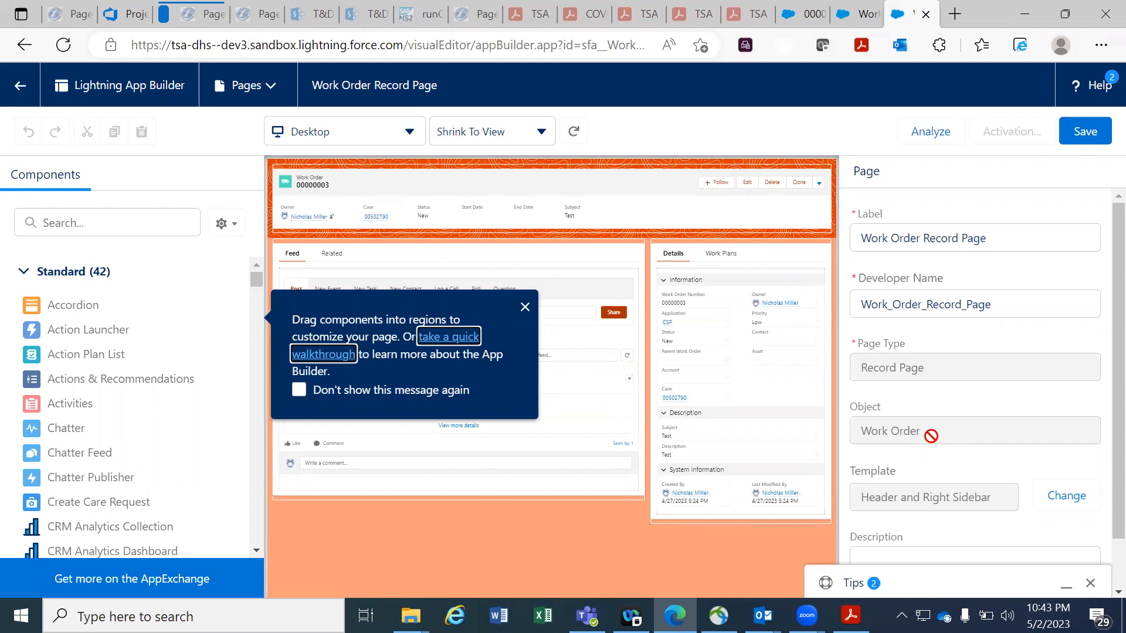
{"action": "left_click", "coordinate": [527, 309]}
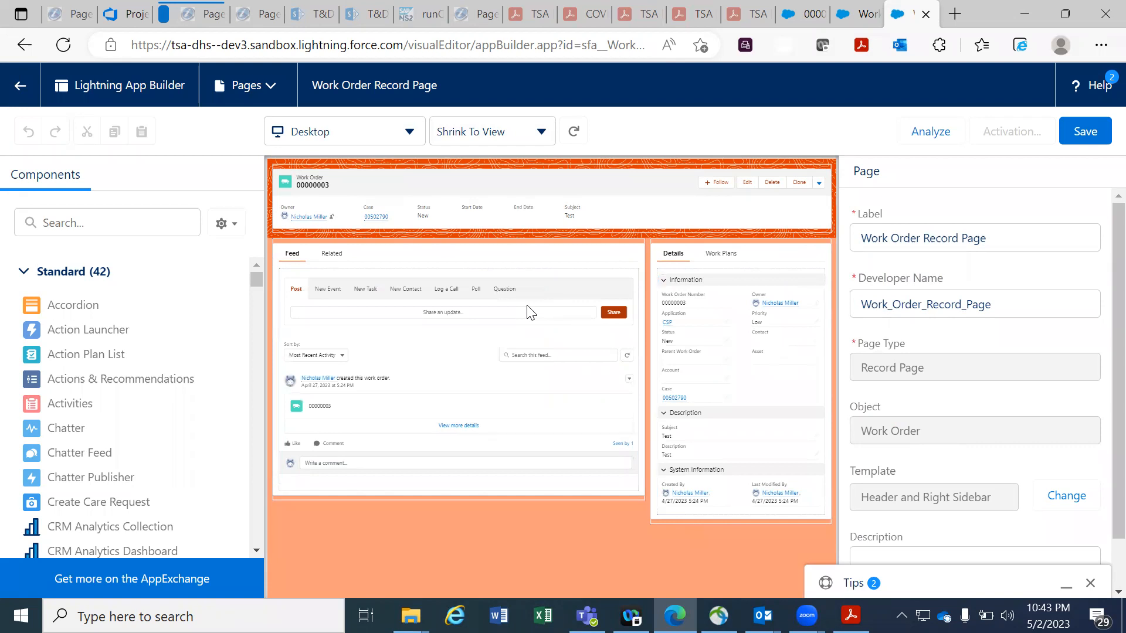
Create a new Lightning page from the duplicated editor, confirm leaving the current page, and choose the Record Page type.
{"action": "left_click", "coordinate": [247, 93]}
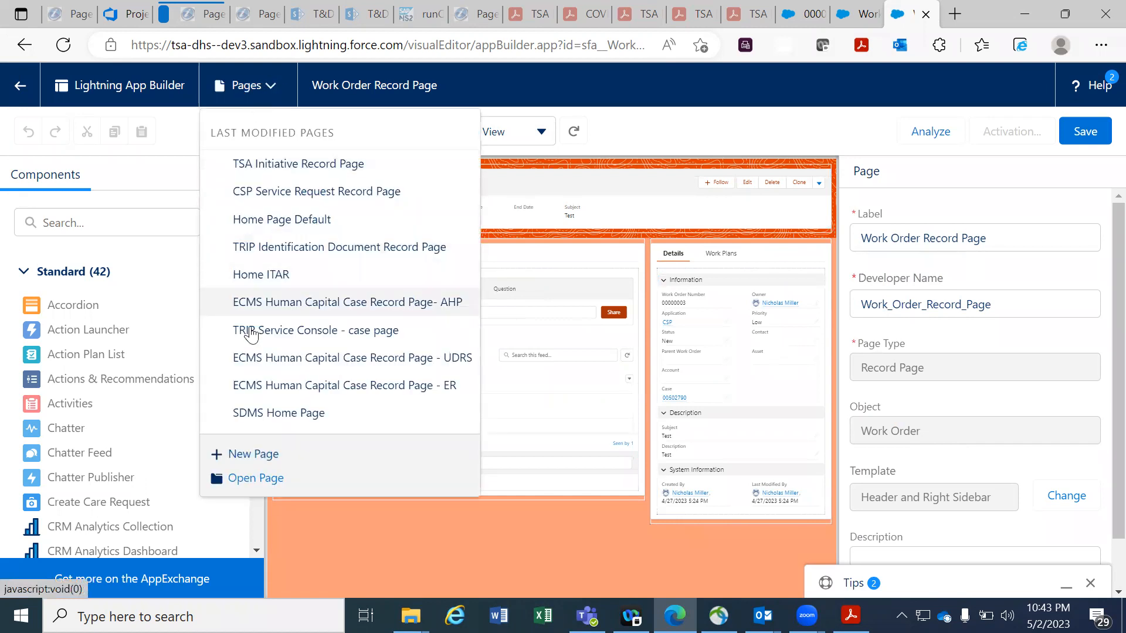
{"action": "left_click", "coordinate": [265, 452]}
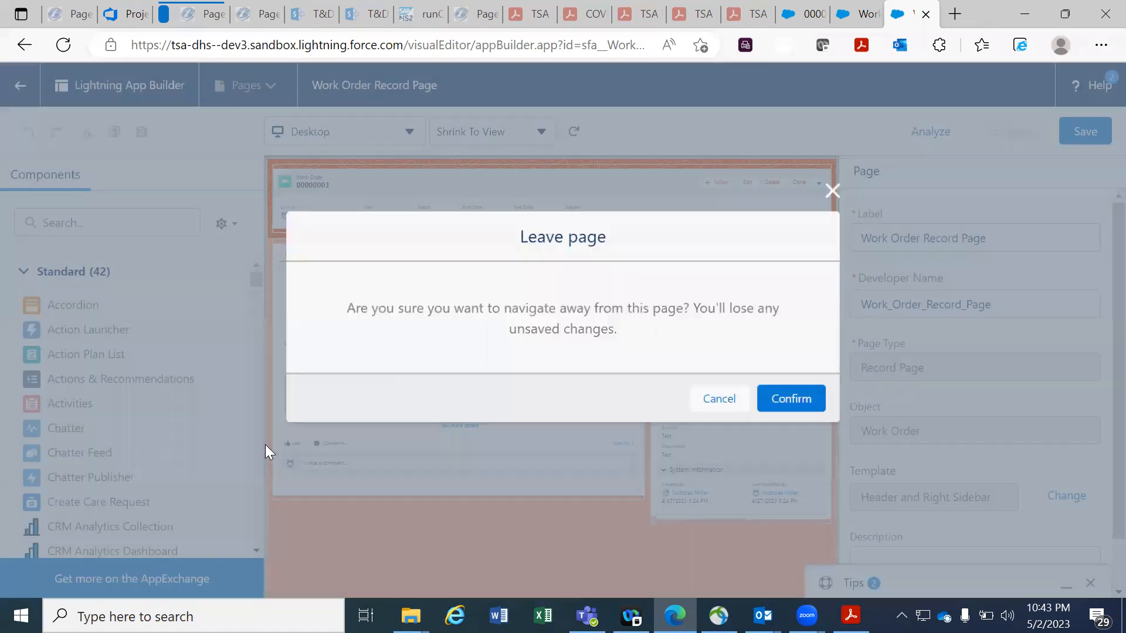
{"action": "left_click", "coordinate": [796, 401]}
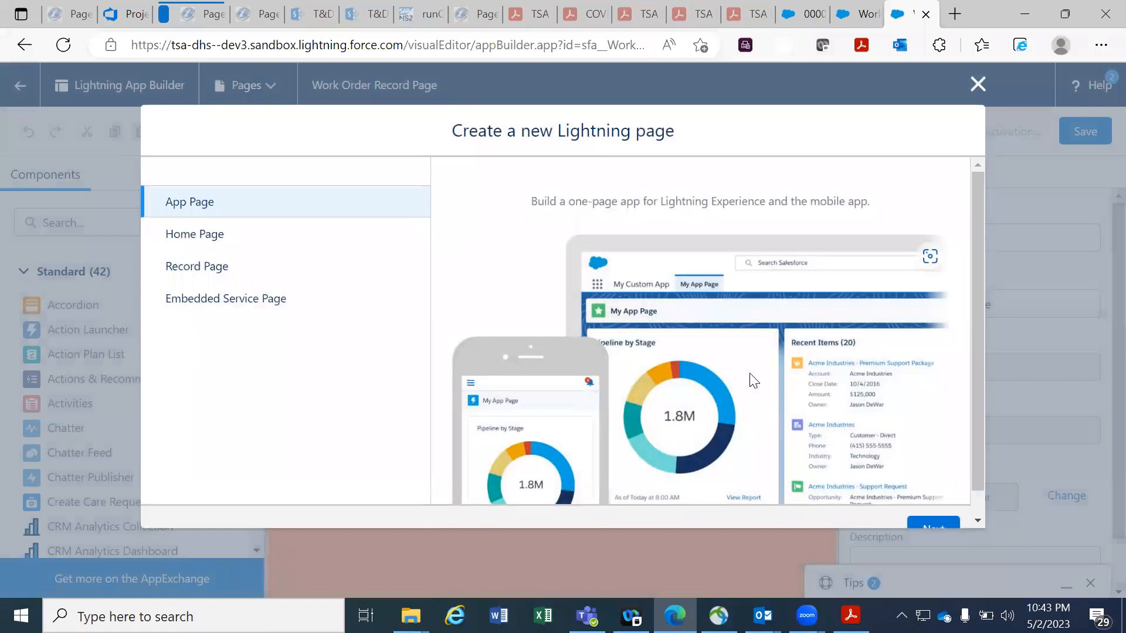
{"action": "left_click", "coordinate": [198, 268]}
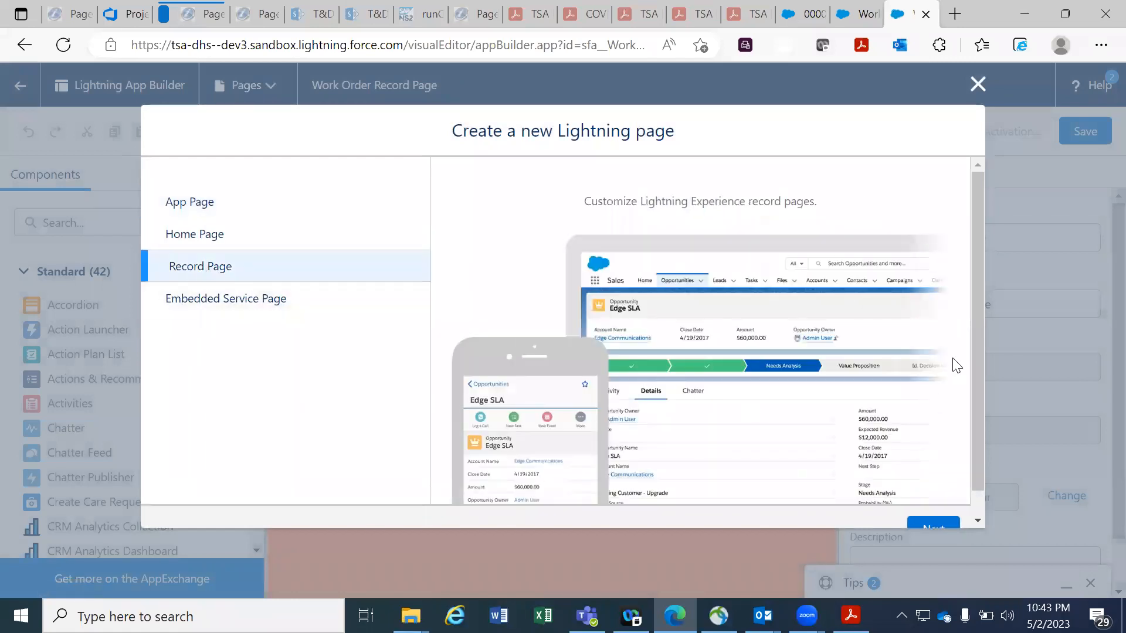
{"action": "left_click", "coordinate": [934, 526]}
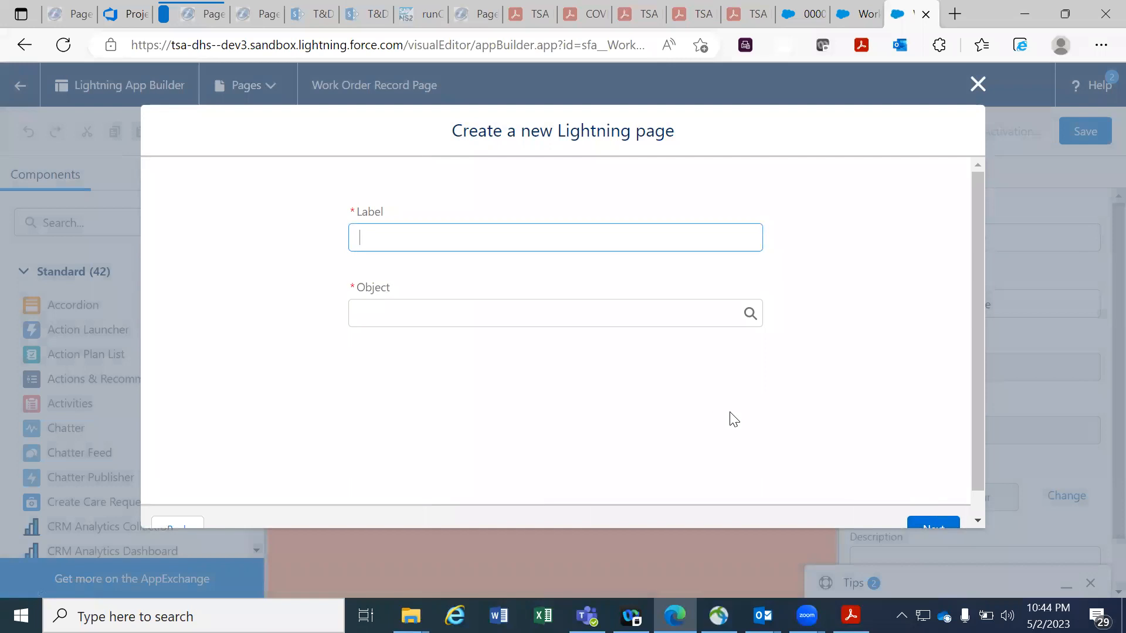
Name the new page "CSP Work Order Record Page", set its object to Work Order, and continue to the template choice.
{"action": "type", "text": "CSP Work Order W"}
{"action": "key", "text": "BackSpace"}
{"action": "type", "text": "Record "}
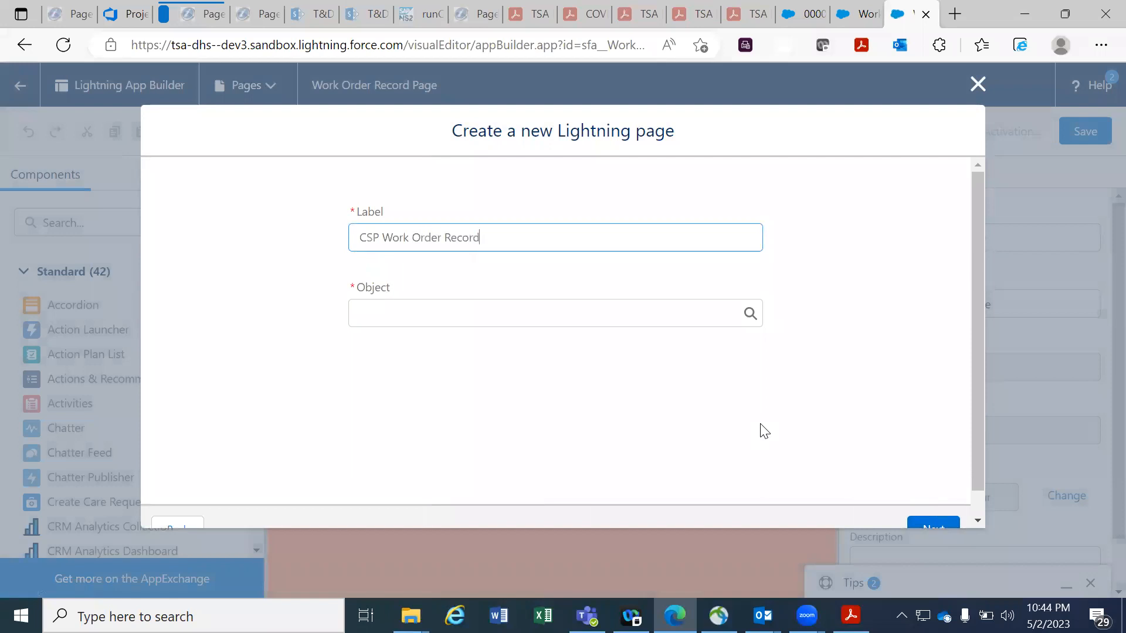
{"action": "type", "text": "Page"}
{"action": "key", "text": "Return"}
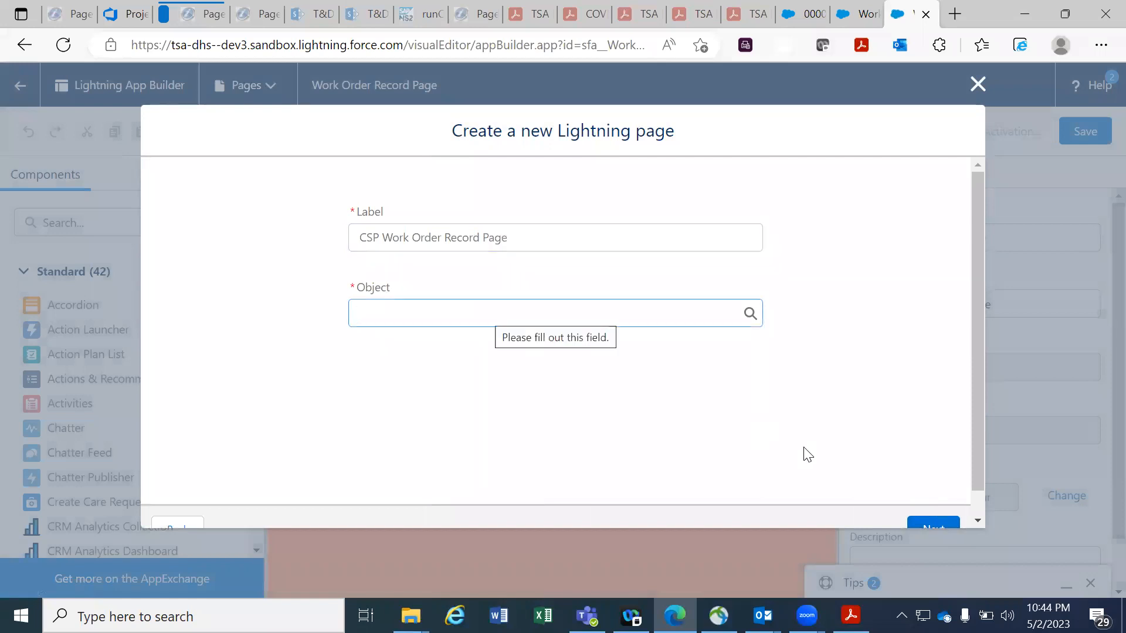
{"action": "type", "text": "W"}
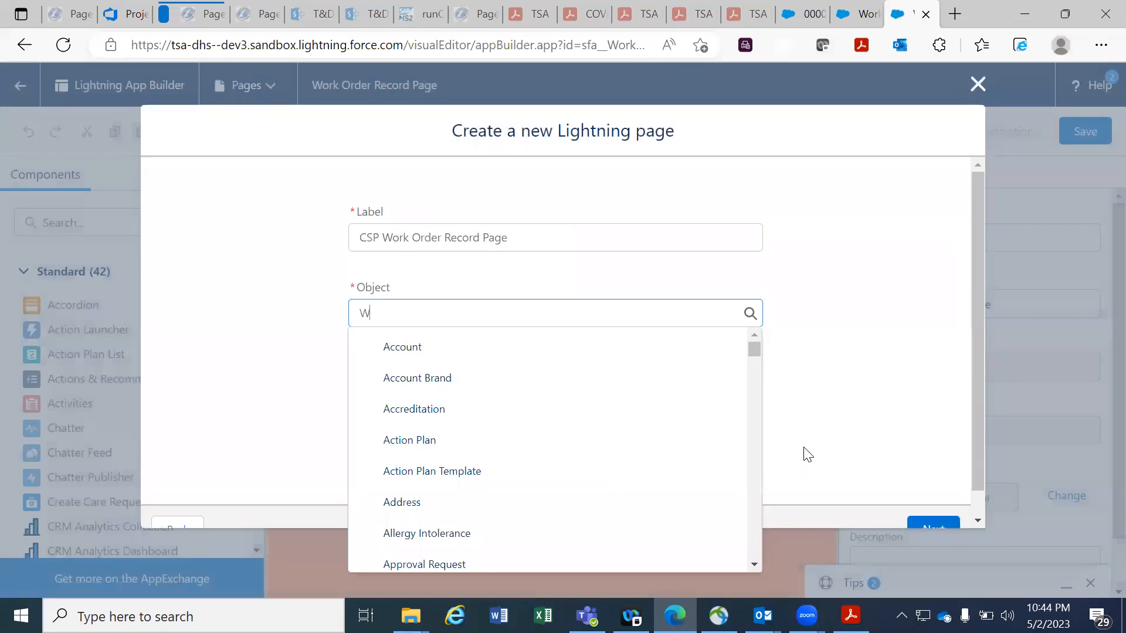
{"action": "type", "text": "ork Or"}
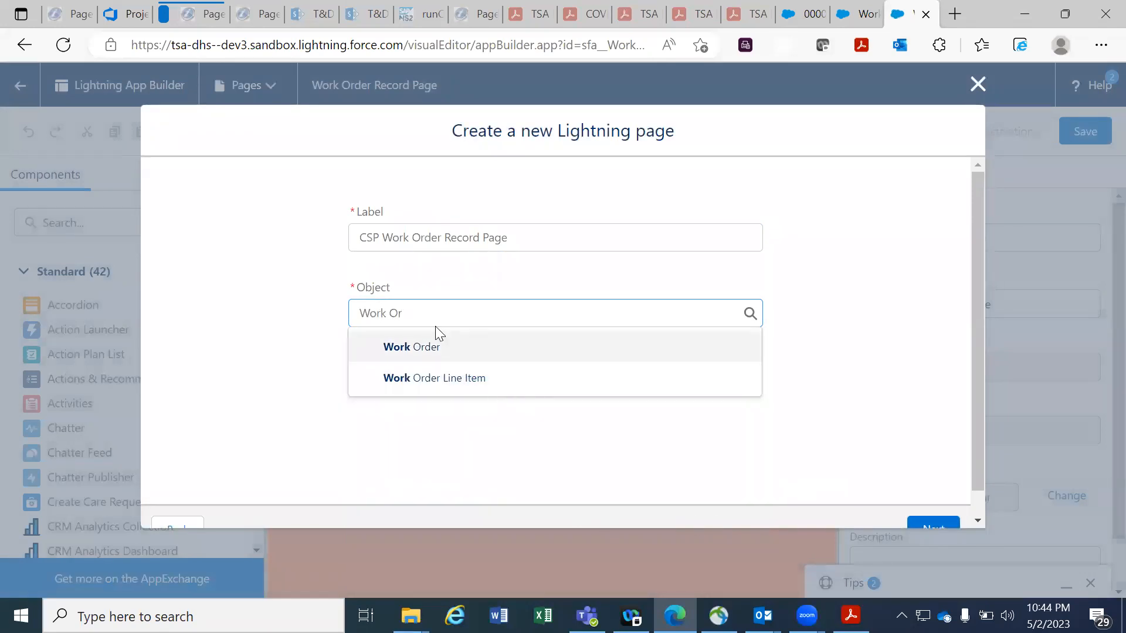
{"action": "left_click", "coordinate": [437, 347]}
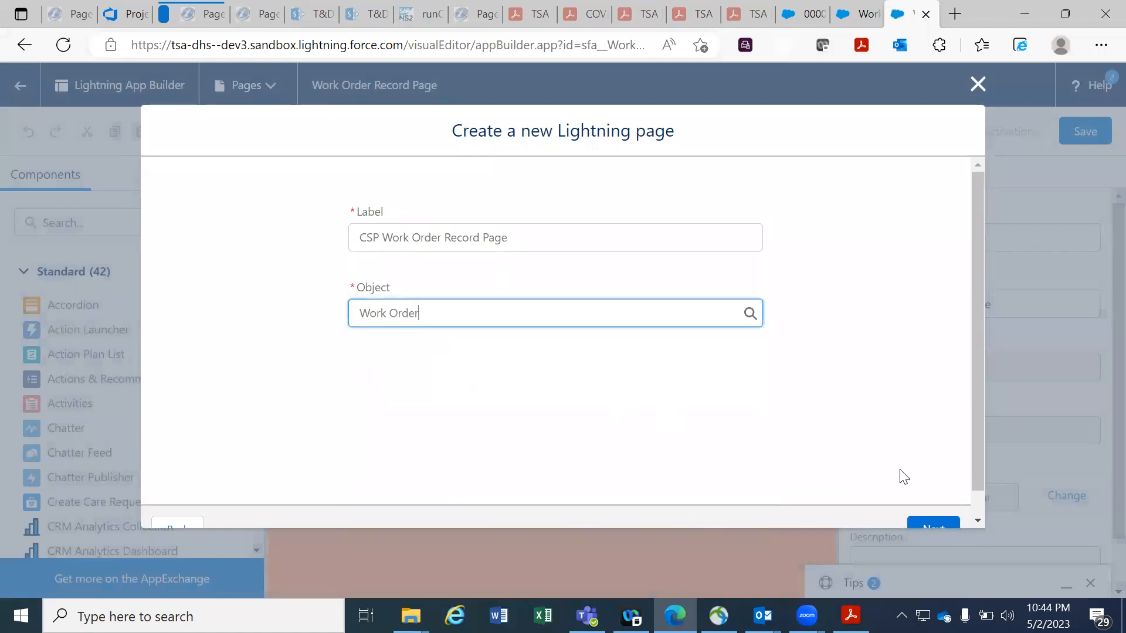
{"action": "left_click", "coordinate": [945, 527]}
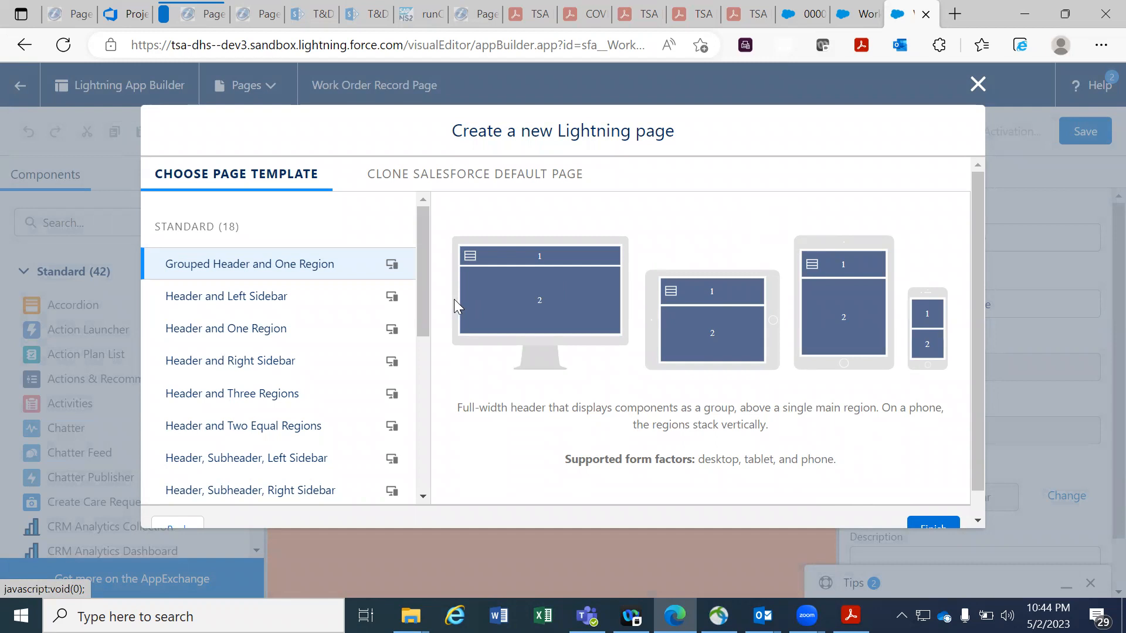
Preview the Header and Left Sidebar template and check which template the existing Work Order Record Page uses.
{"action": "mouse_move", "coordinate": [424, 299]}
{"action": "left_mouse_down"}
{"action": "mouse_move", "coordinate": [411, 433]}
{"action": "mouse_move", "coordinate": [437, 294]}
{"action": "left_mouse_up"}
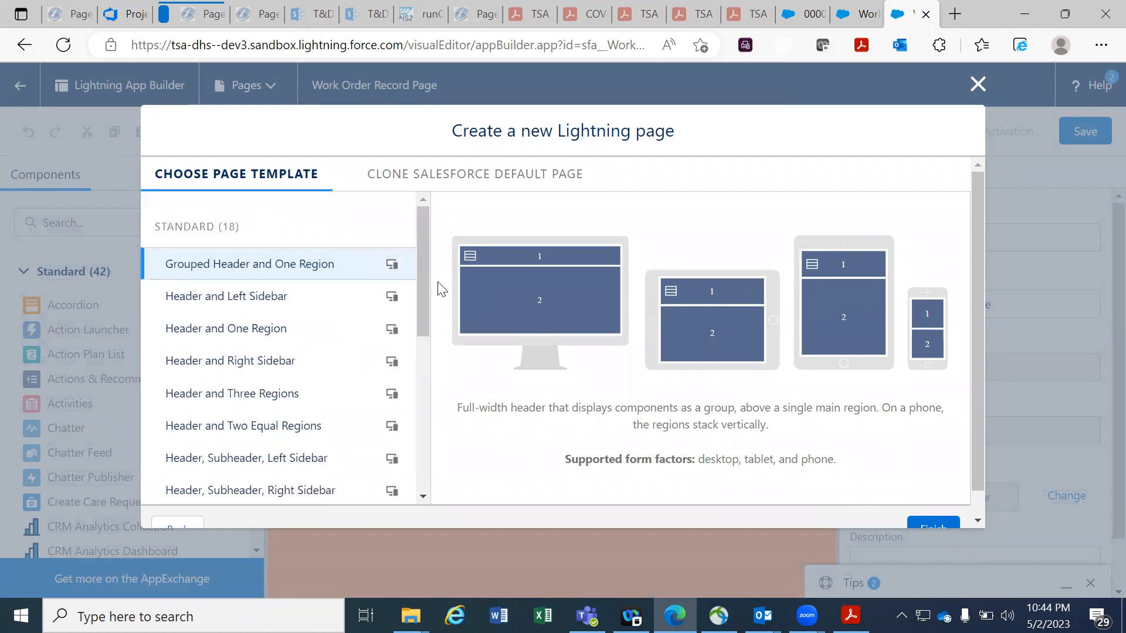
{"action": "left_click", "coordinate": [171, 298]}
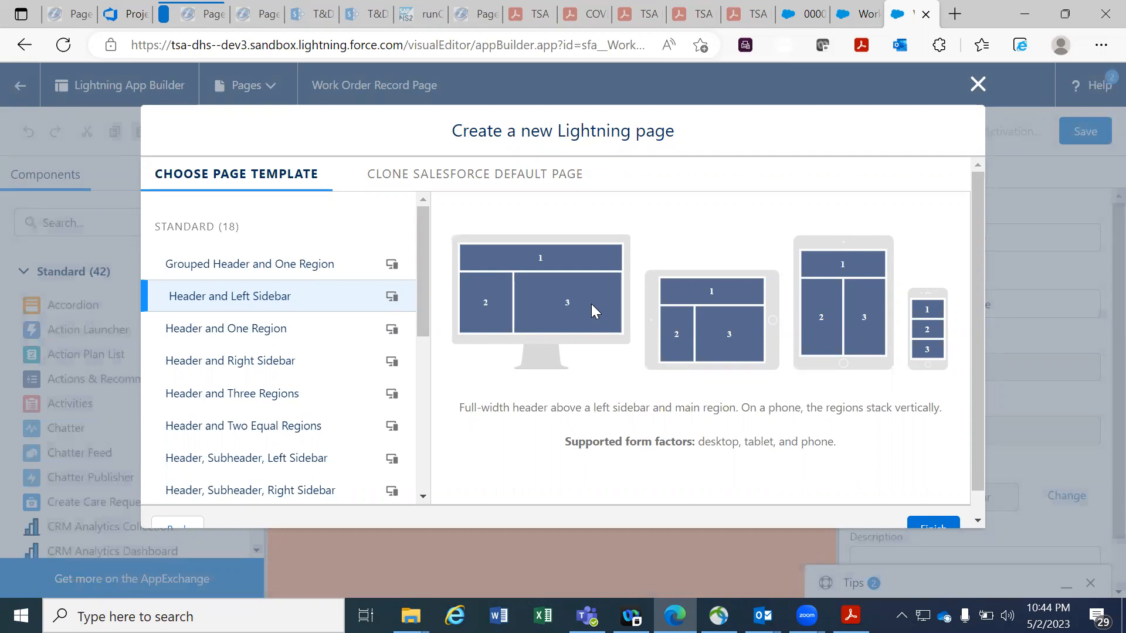
{"action": "left_click", "coordinate": [857, 14]}
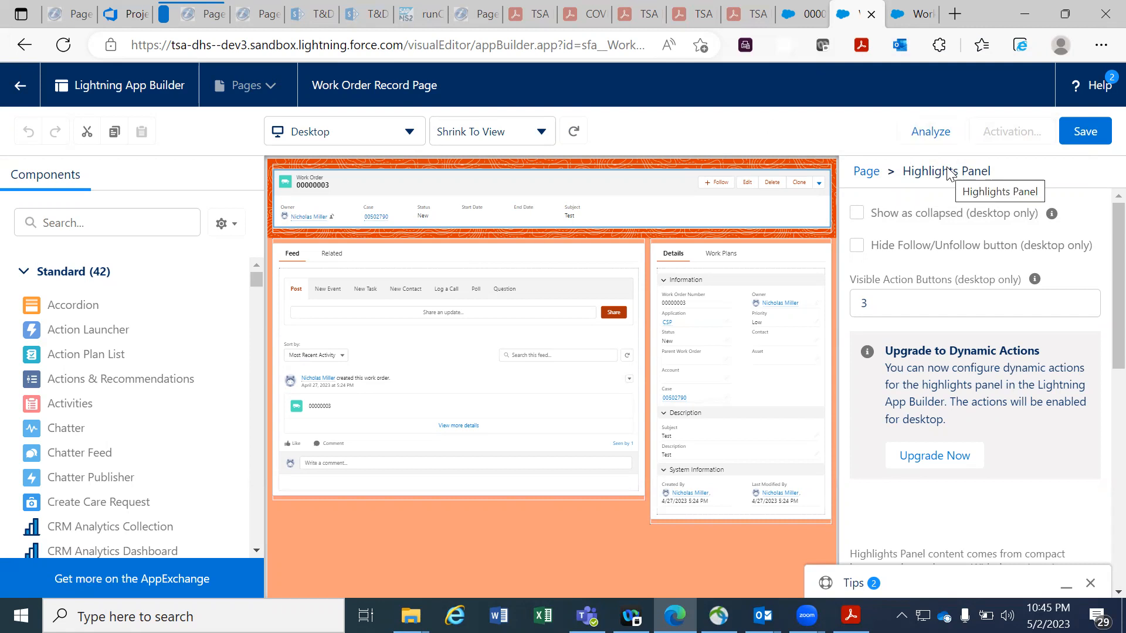
{"action": "left_click", "coordinate": [868, 173]}
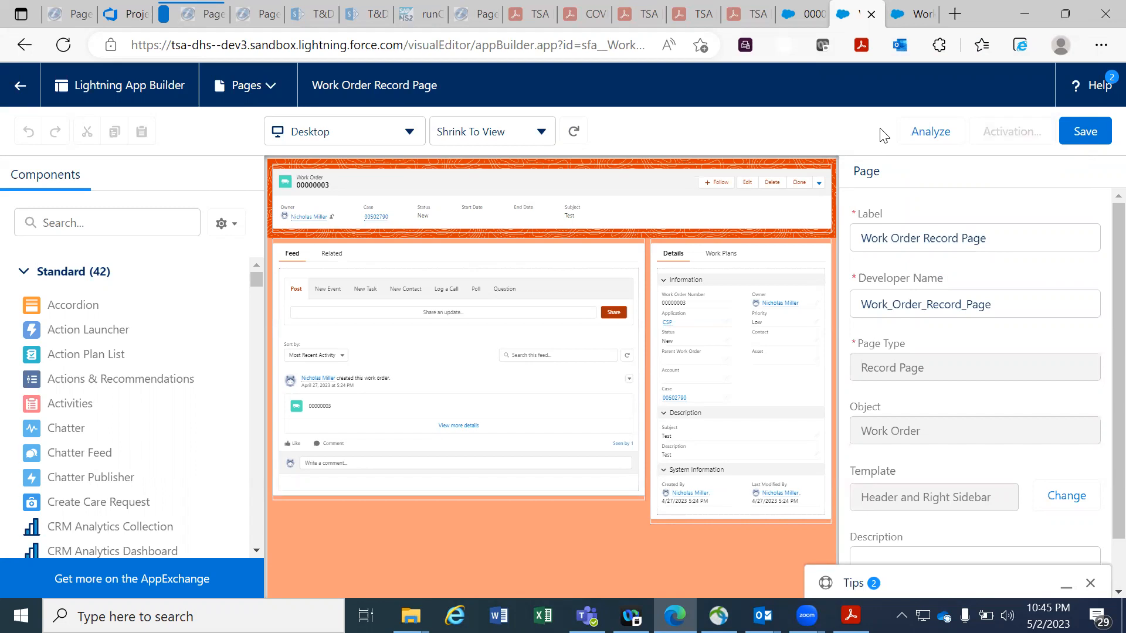
{"action": "left_click", "coordinate": [907, 15]}
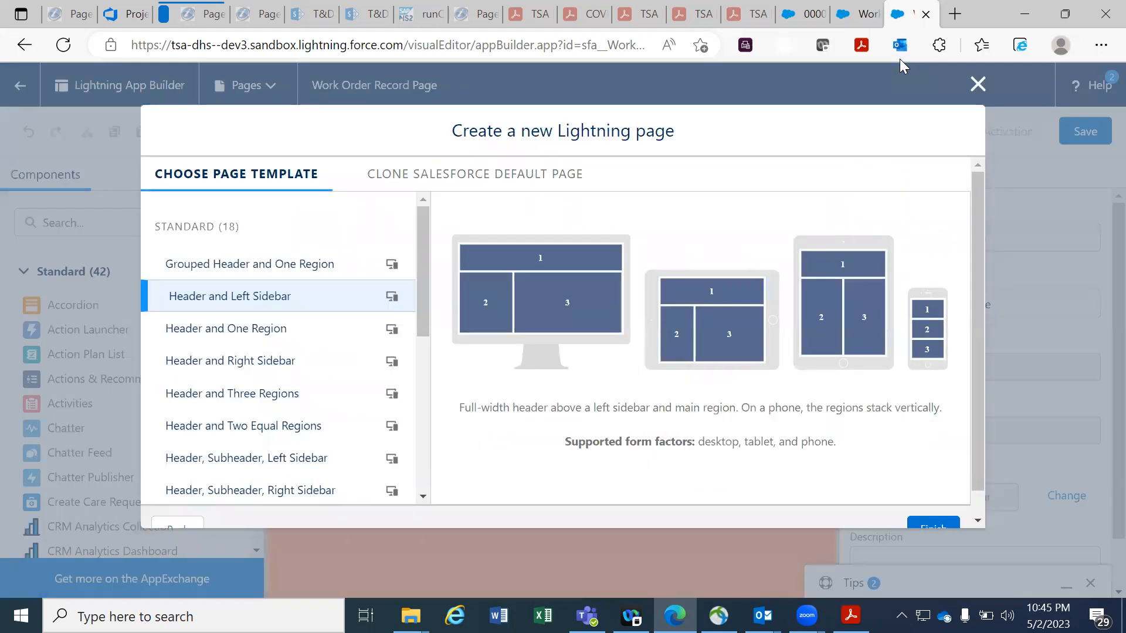
Create the CSP Work Order page with the Header and Right Sidebar template and dismiss the walkthrough message.
{"action": "left_click", "coordinate": [246, 367]}
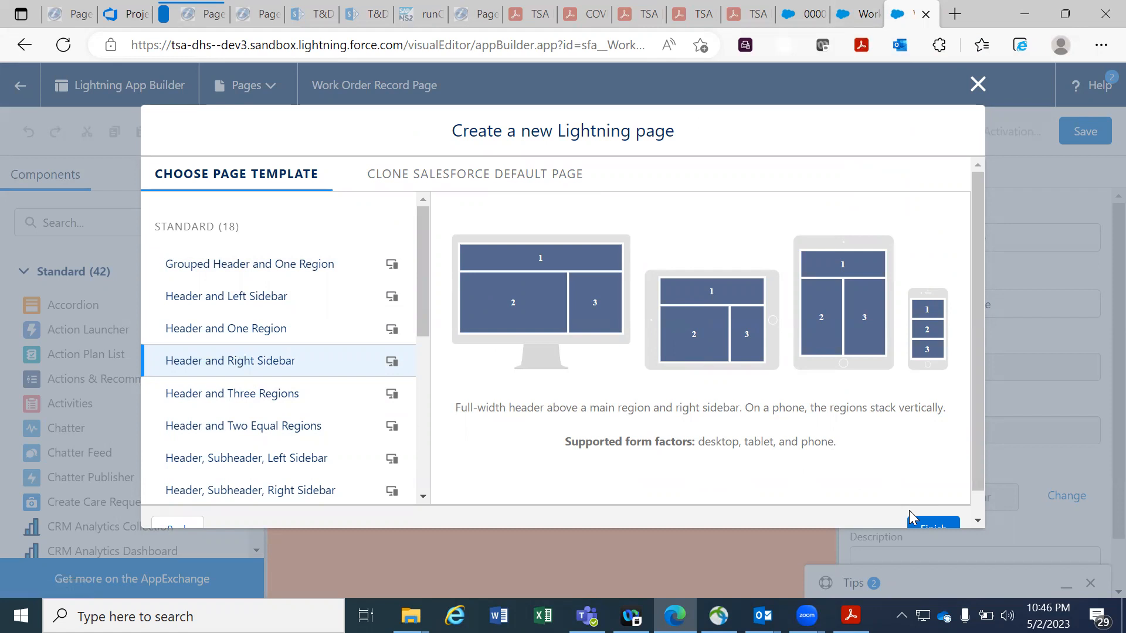
{"action": "left_click", "coordinate": [926, 525]}
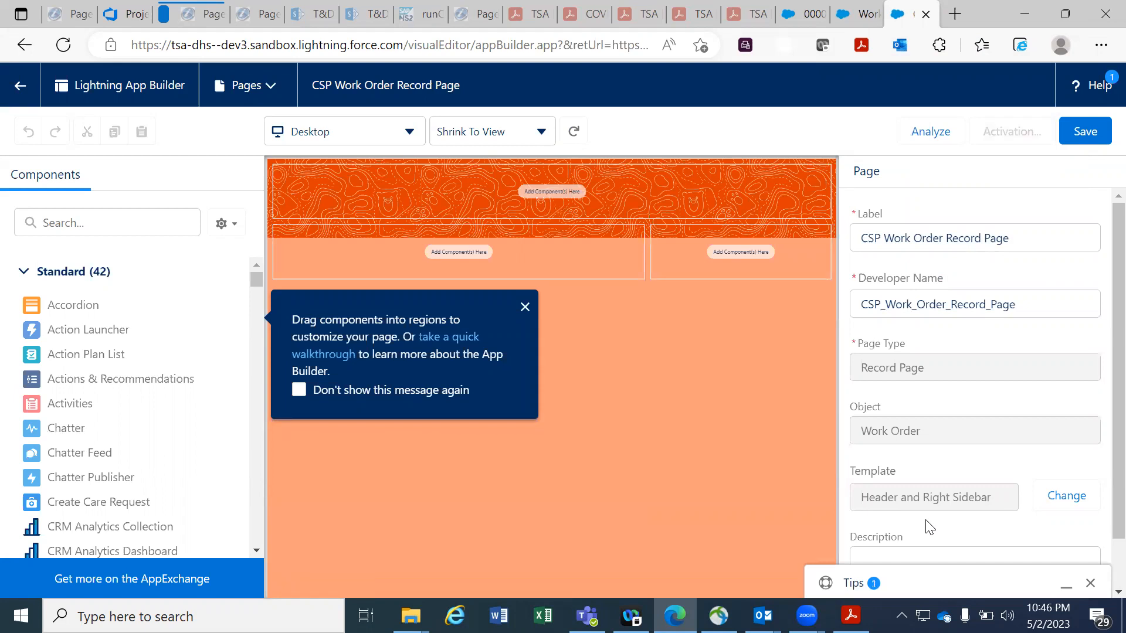
{"action": "left_click", "coordinate": [526, 309]}
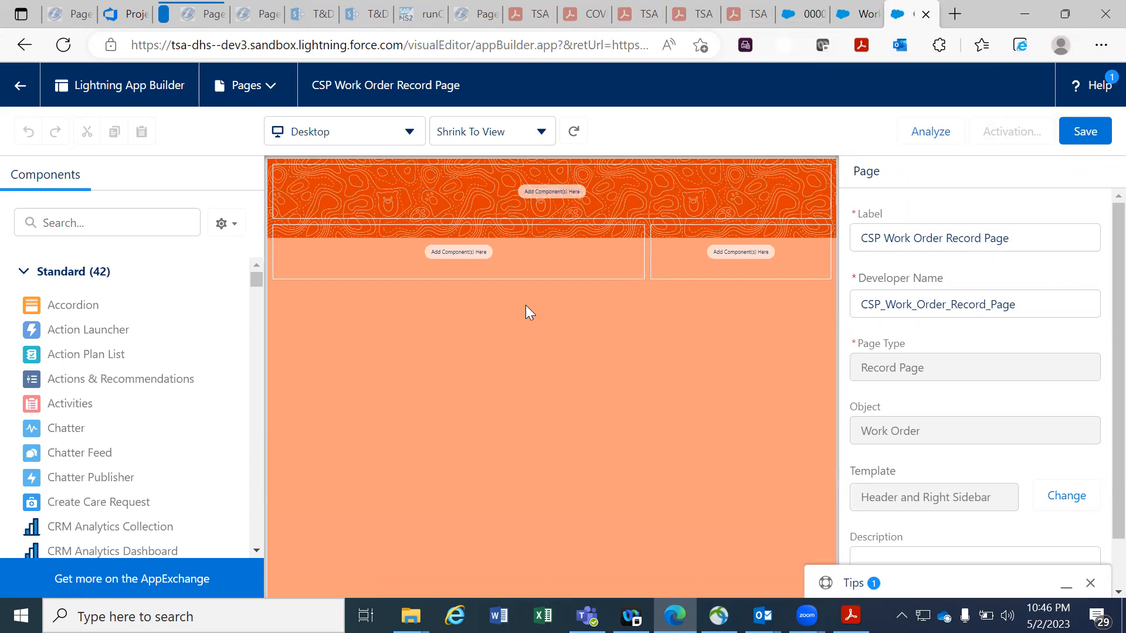
Check the header component on the existing Work Order Record Page and add a Highlights Panel to the CSP page's header region.
{"action": "left_click", "coordinate": [860, 29]}
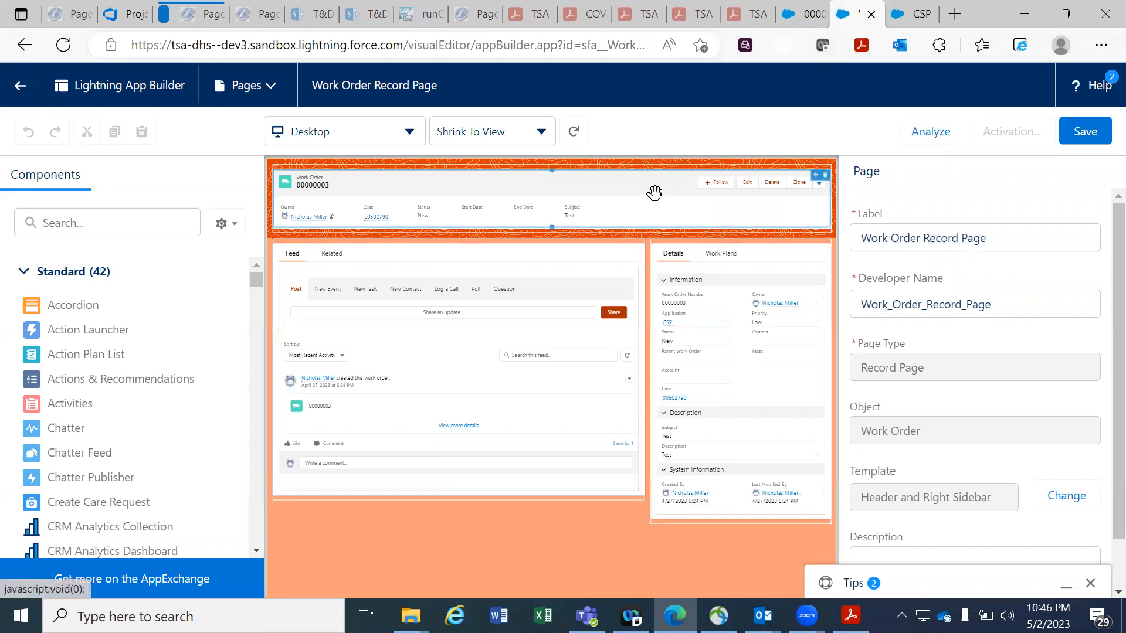
{"action": "left_click", "coordinate": [655, 192]}
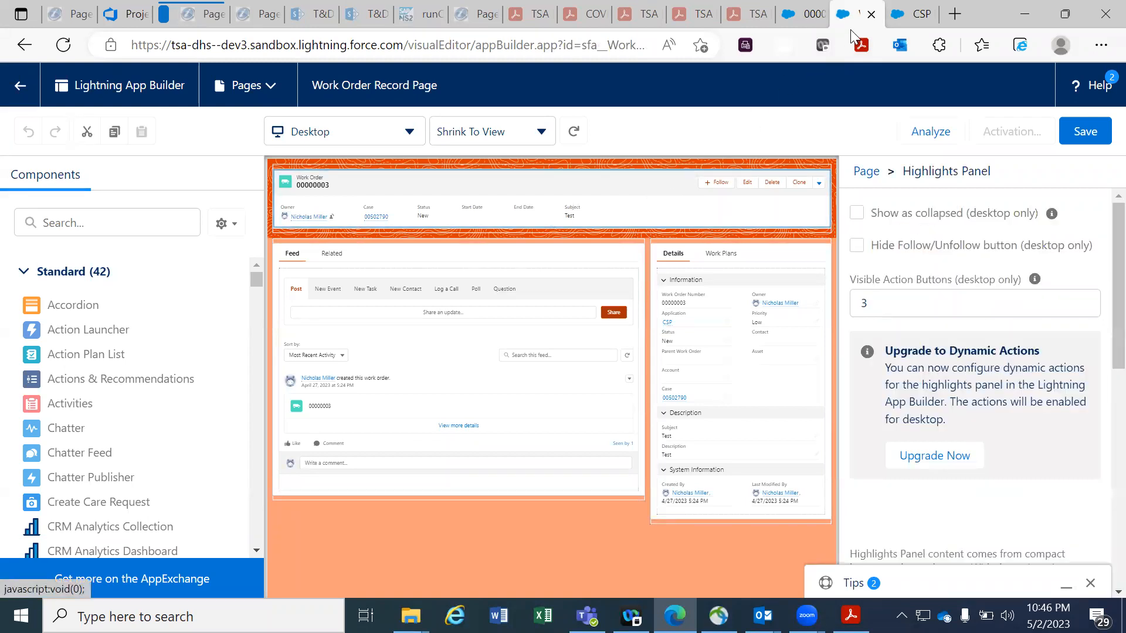
{"action": "key", "text": "ctrl+Tab"}
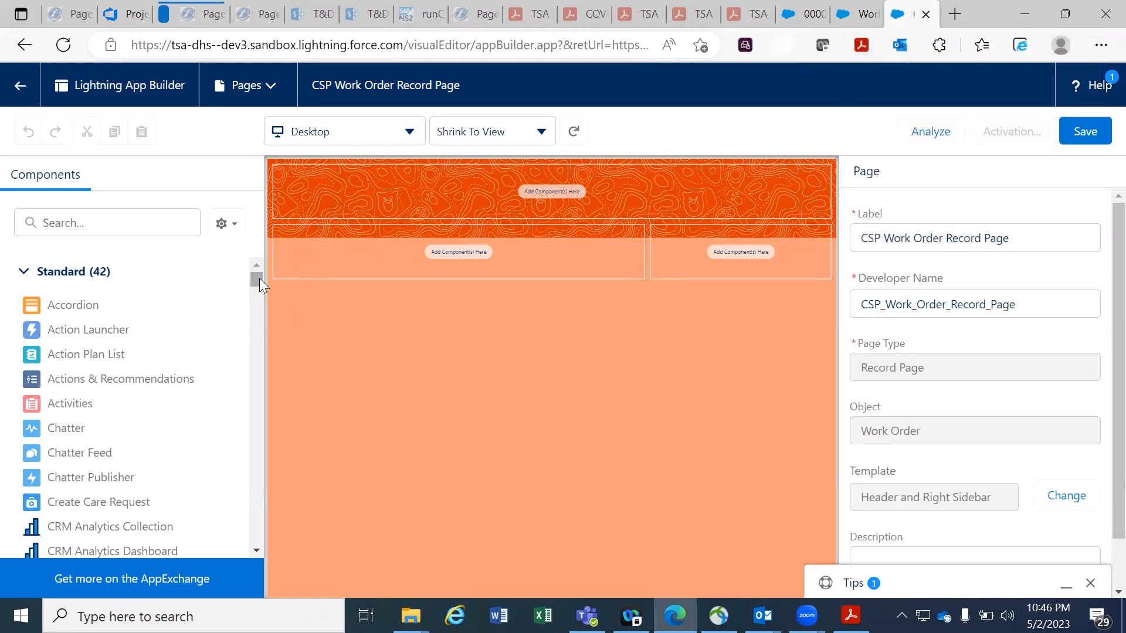
{"action": "left_click_drag", "start_coordinate": [252, 279], "coordinate": [255, 295]}
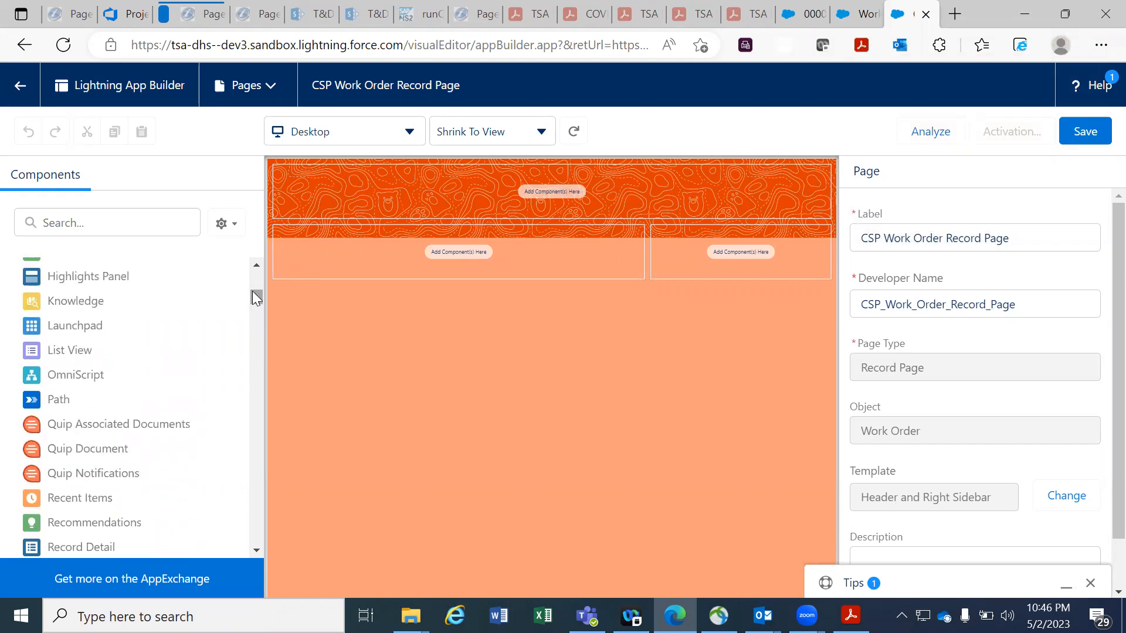
{"action": "left_click_drag", "start_coordinate": [109, 277], "coordinate": [444, 189]}
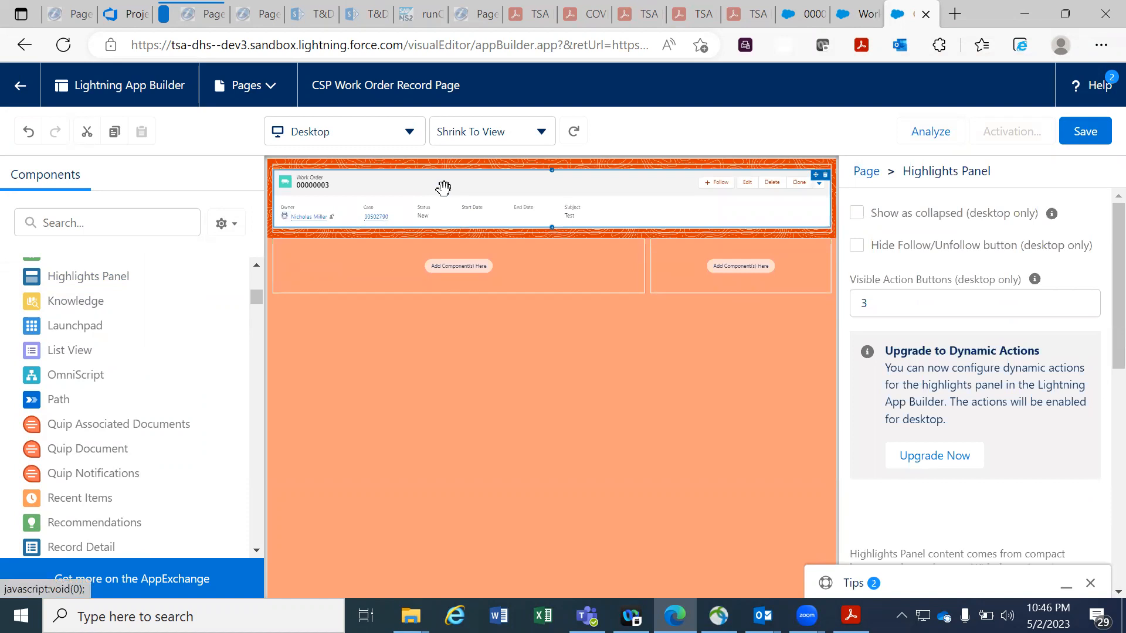
Check the main region's component on the existing Work Order page and add a Tabs component to the CSP page's main region.
{"action": "left_click", "coordinate": [824, 25]}
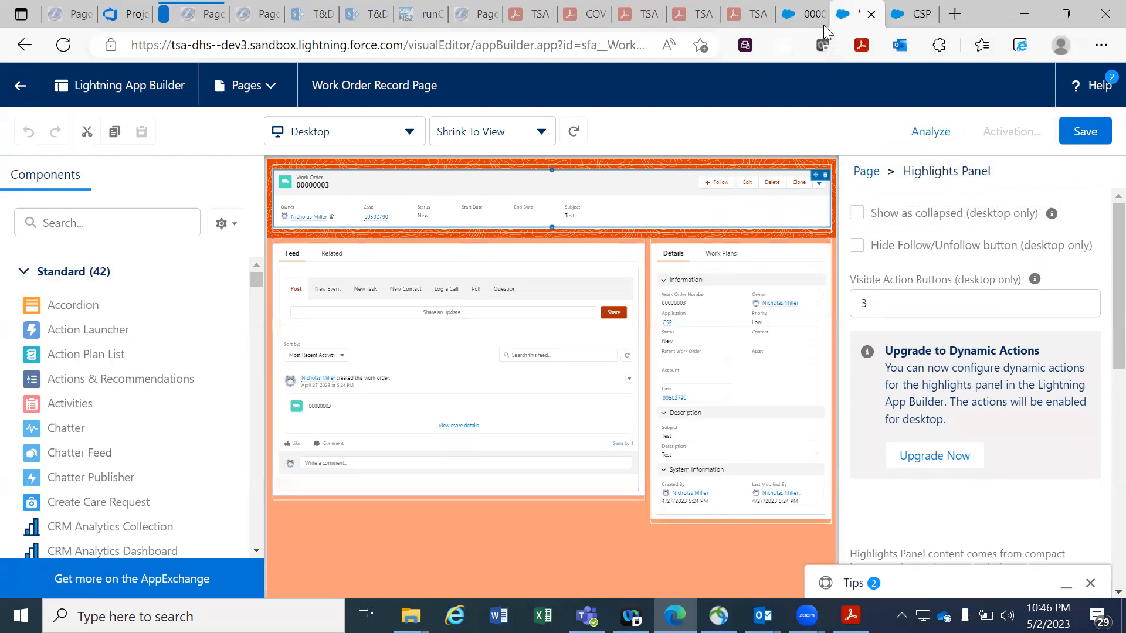
{"action": "left_click", "coordinate": [470, 262]}
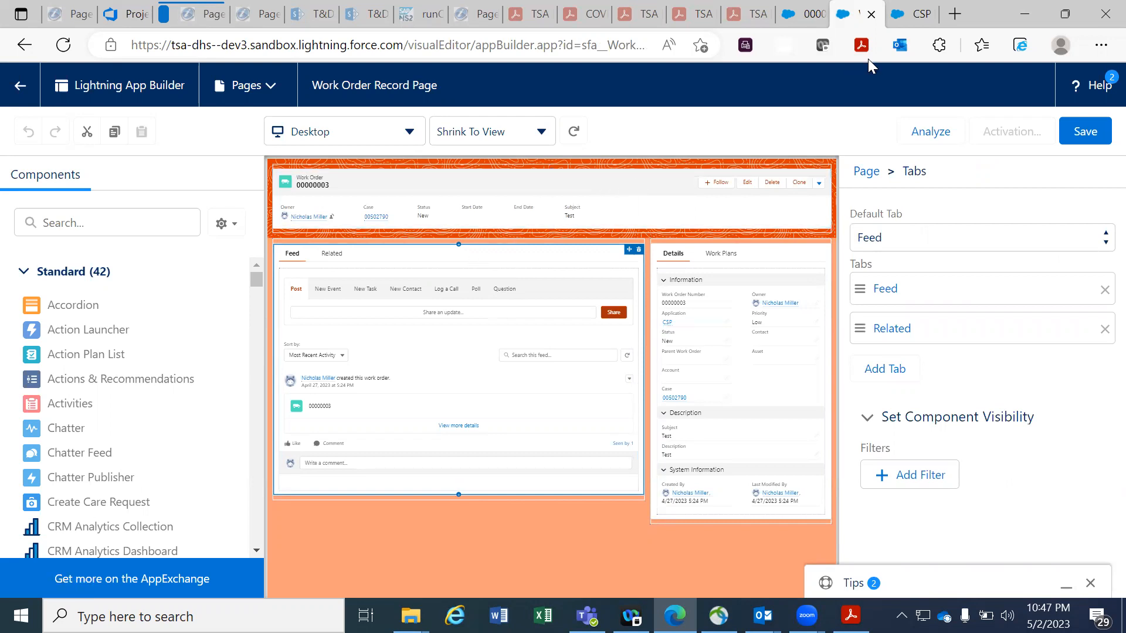
{"action": "left_click", "coordinate": [892, 23]}
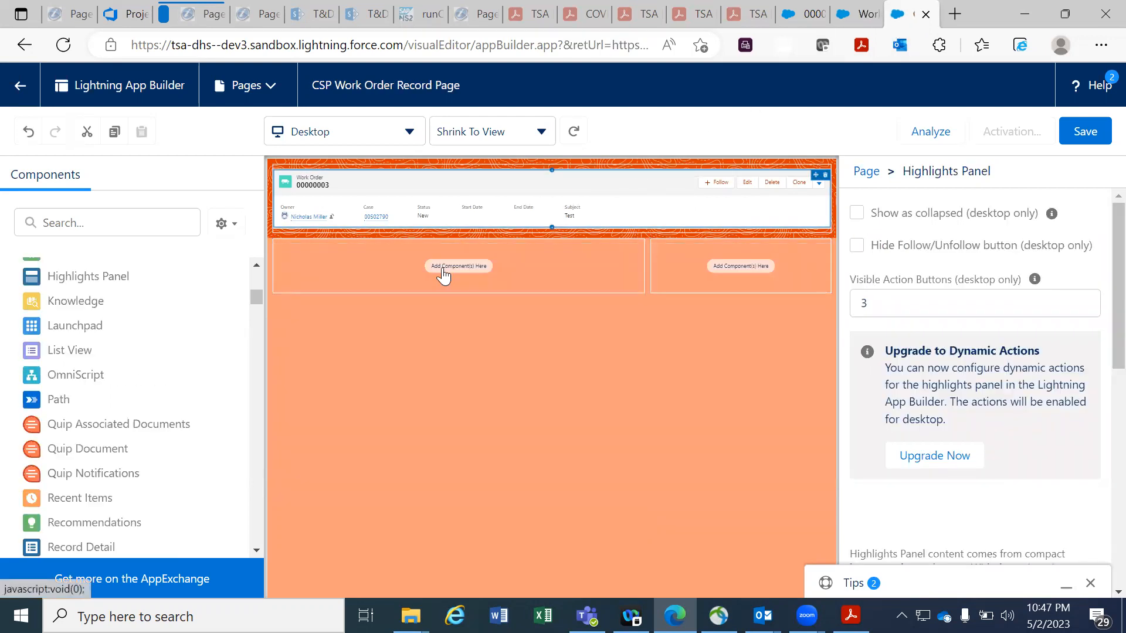
{"action": "mouse_move", "coordinate": [259, 297]}
{"action": "left_mouse_down"}
{"action": "mouse_move", "coordinate": [254, 319]}
{"action": "mouse_move", "coordinate": [253, 309]}
{"action": "left_mouse_up"}
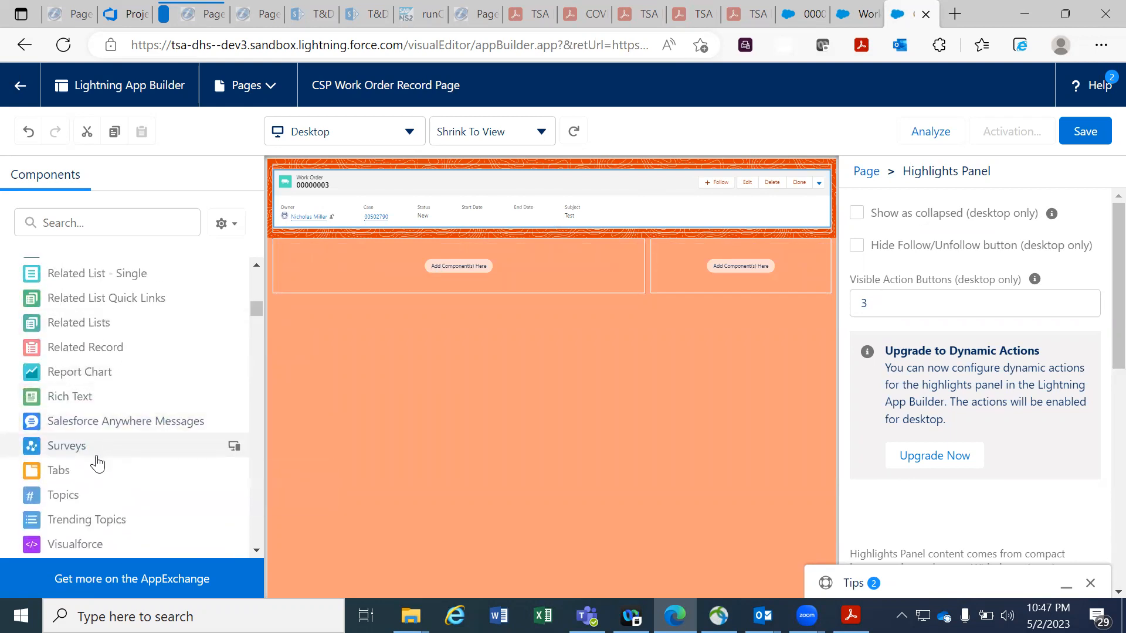
{"action": "left_click_drag", "start_coordinate": [62, 473], "coordinate": [405, 265]}
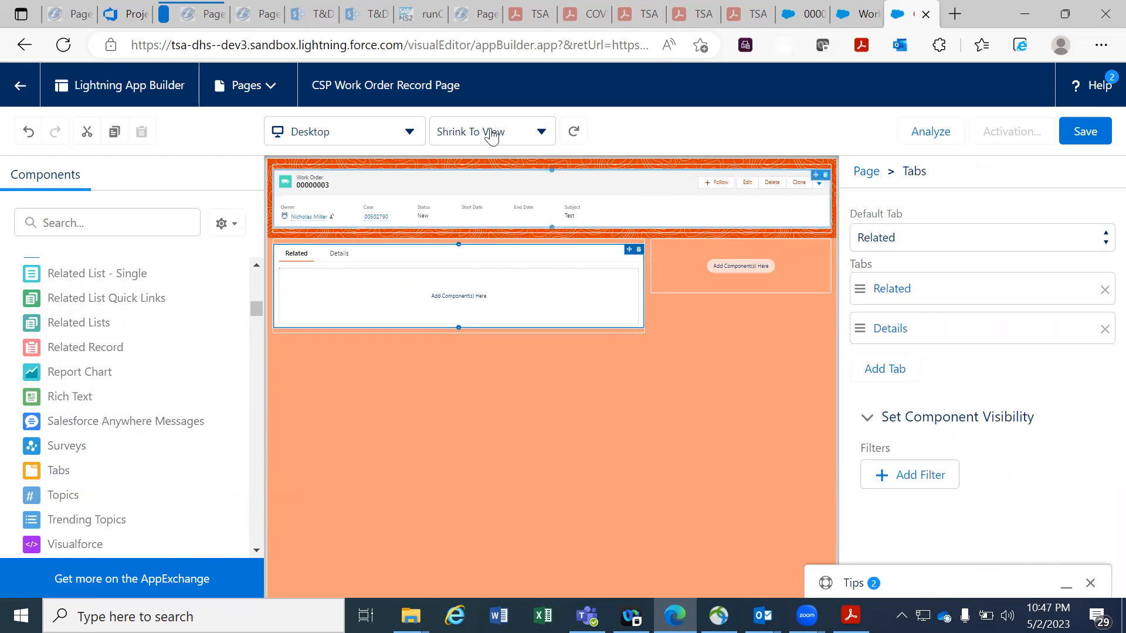
Reorder the new Tabs component so Details comes before Related, as on the existing page's two-tab layout, and remove the extra added tab.
{"action": "key", "text": "ctrl+shift+Tab"}
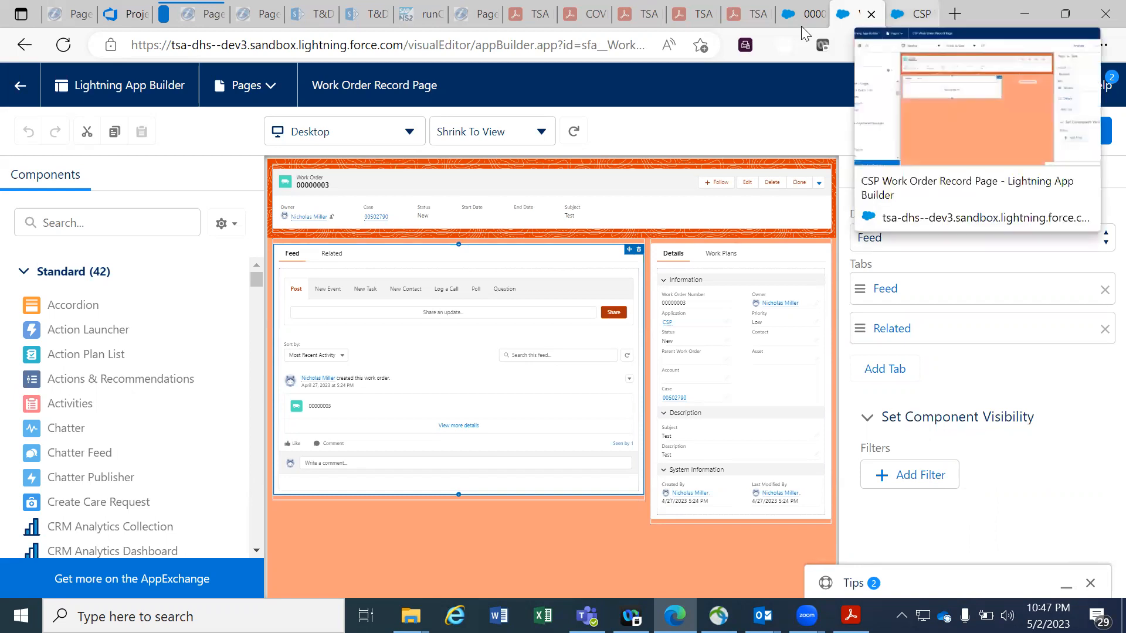
{"action": "key", "text": "ctrl+Tab"}
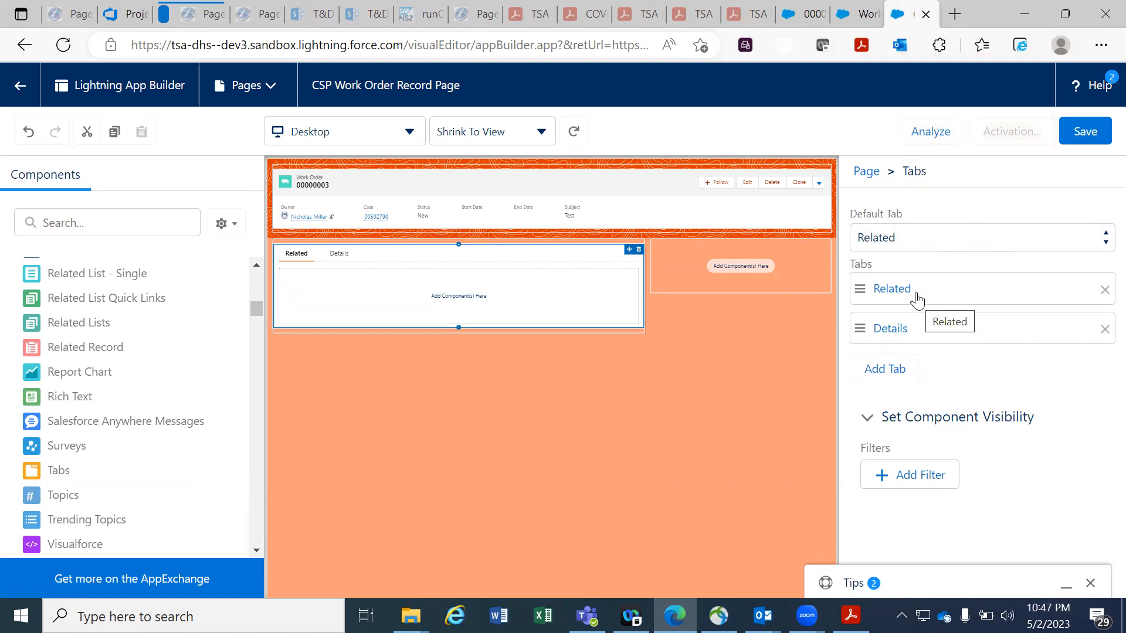
{"action": "left_click_drag", "start_coordinate": [917, 297], "coordinate": [914, 343]}
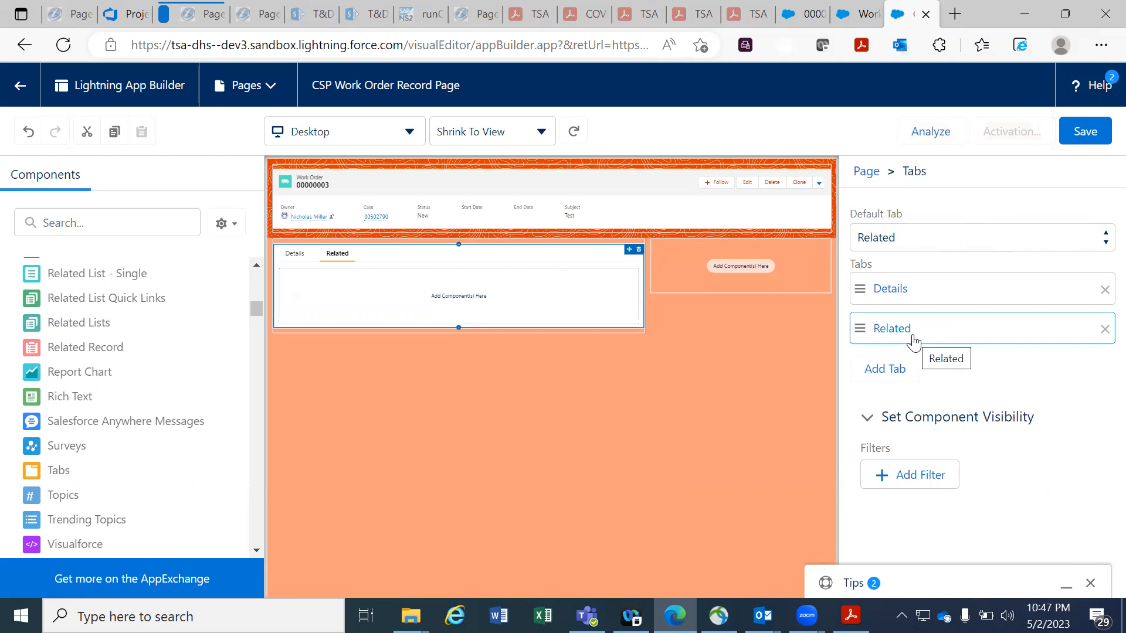
{"action": "left_click", "coordinate": [889, 369]}
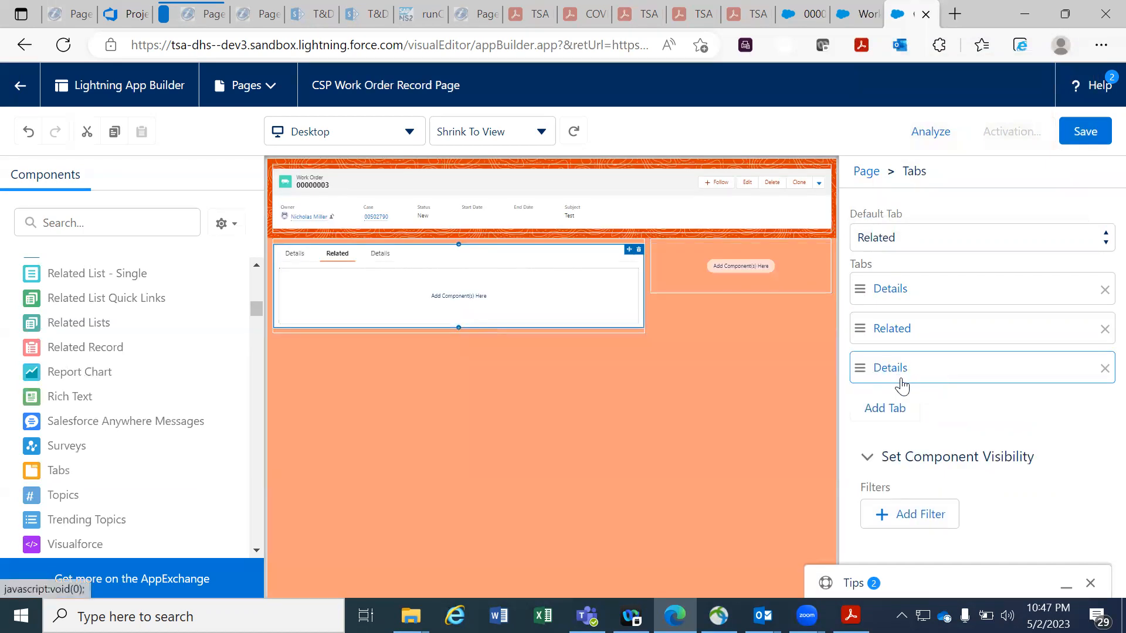
{"action": "left_click", "coordinate": [1104, 370]}
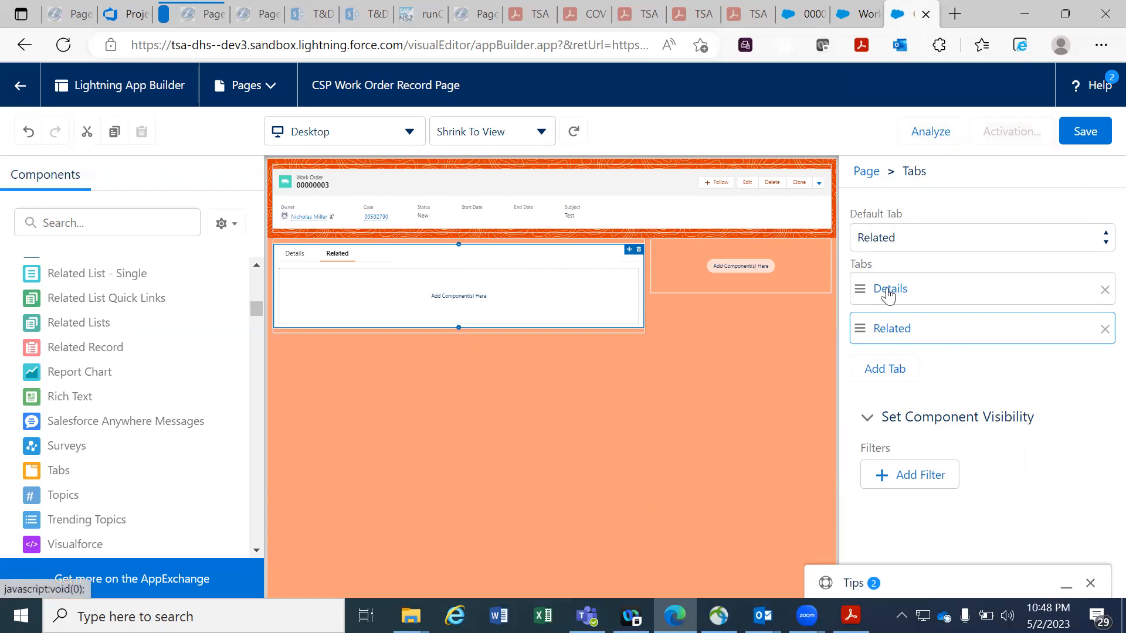
Compare the tab labels with the existing Work Order page and relabel the CSP page's Details tab as Feed.
{"action": "left_click", "coordinate": [859, 27]}
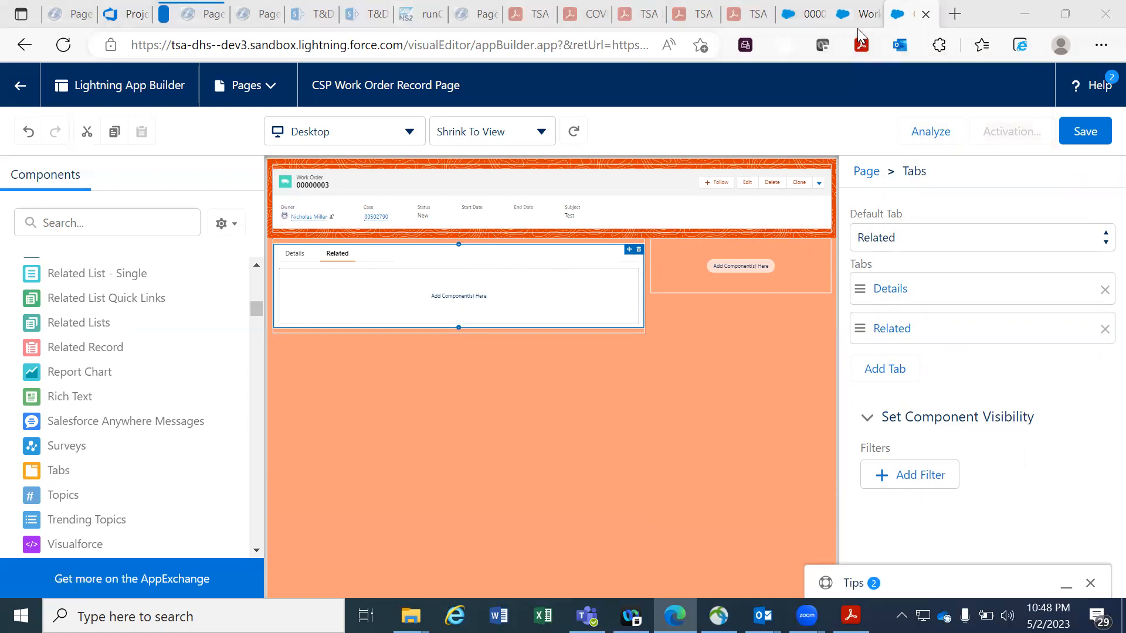
{"action": "left_click", "coordinate": [859, 27]}
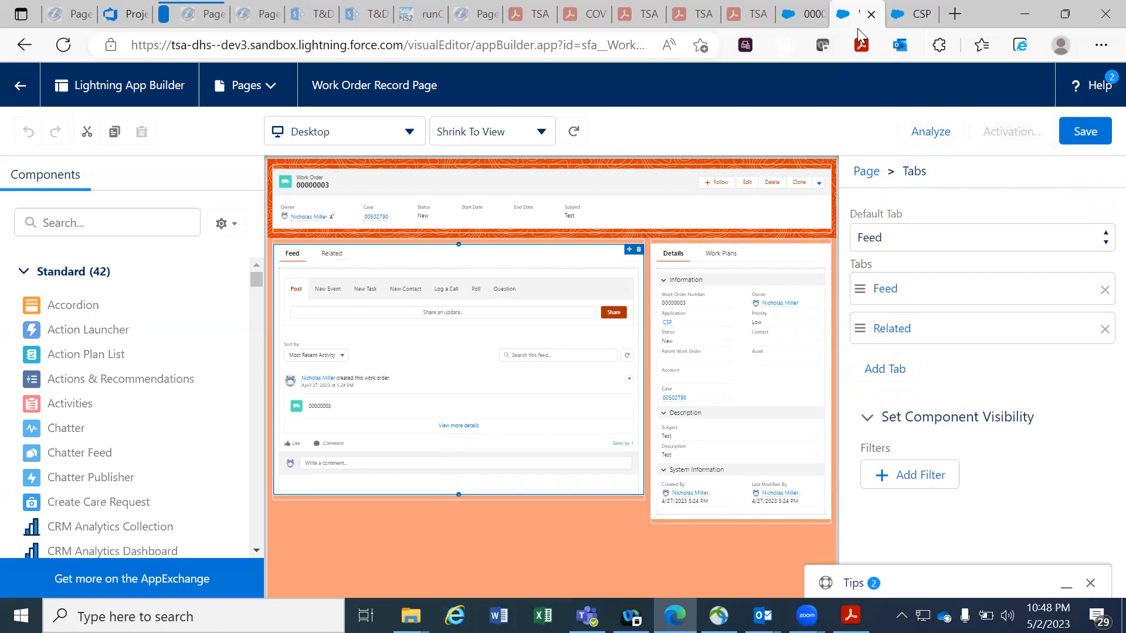
{"action": "key", "text": "ctrl+Tab"}
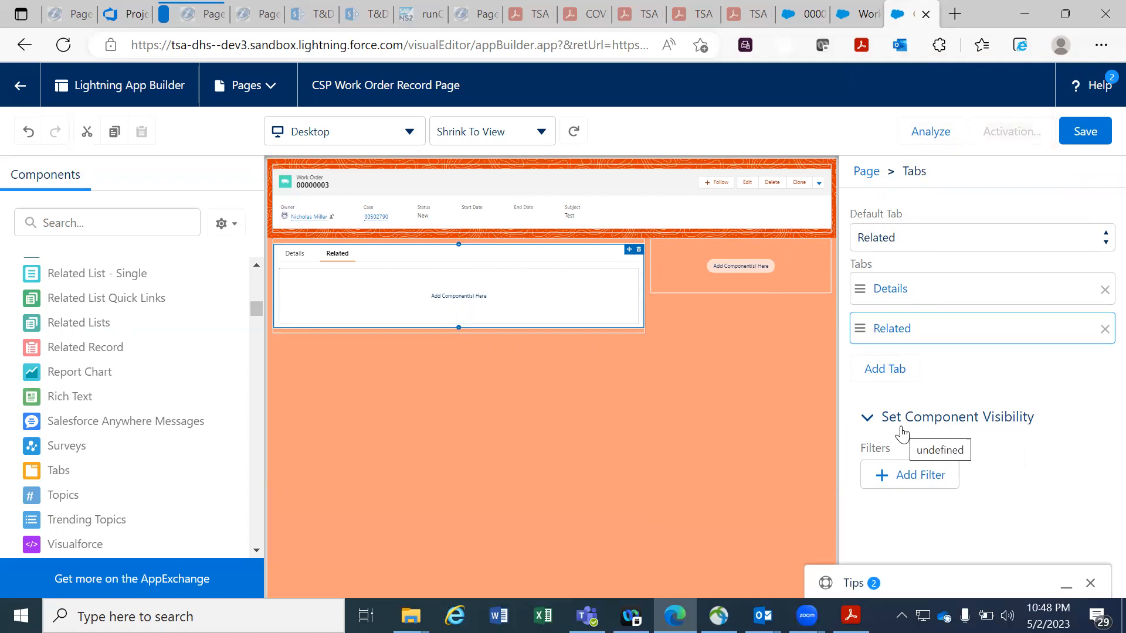
{"action": "left_click", "coordinate": [893, 292]}
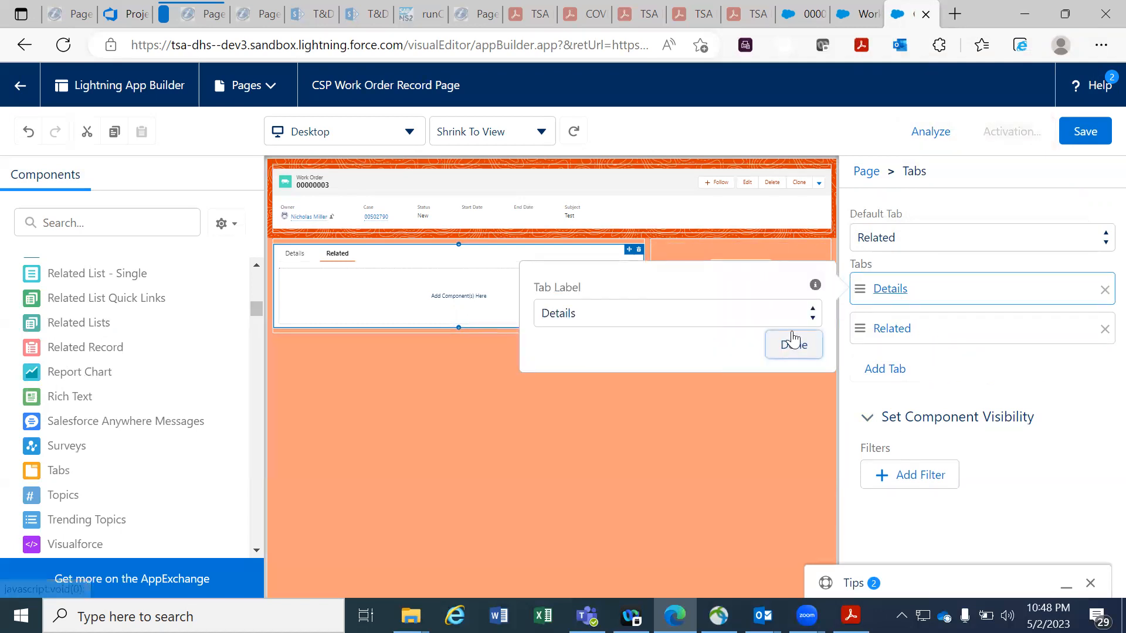
{"action": "left_click", "coordinate": [813, 317]}
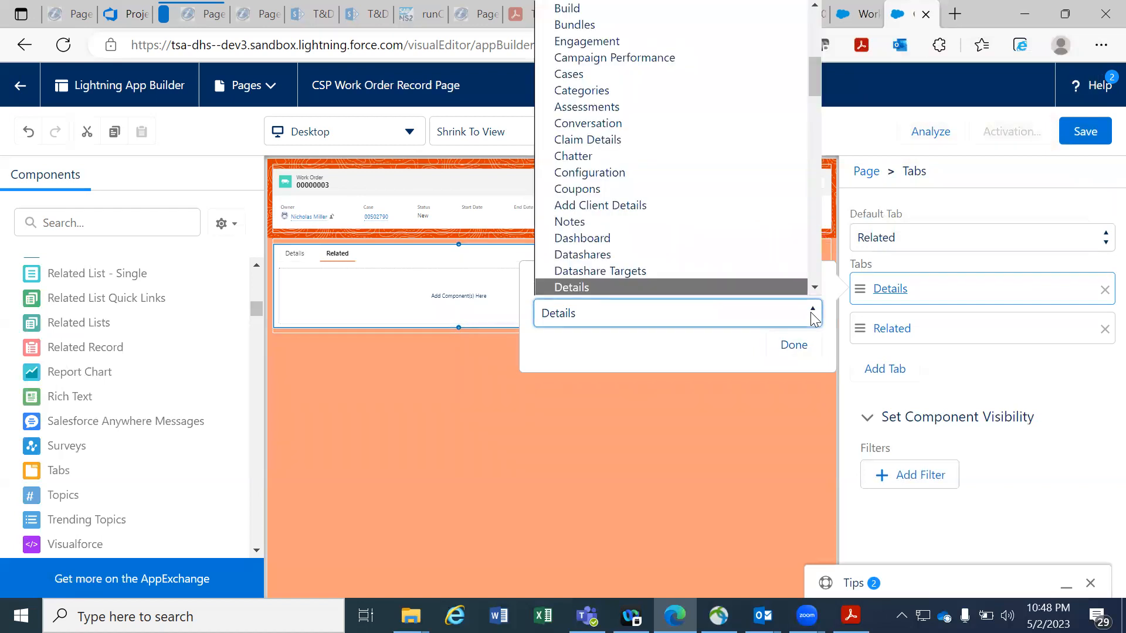
{"action": "left_click", "coordinate": [812, 161]}
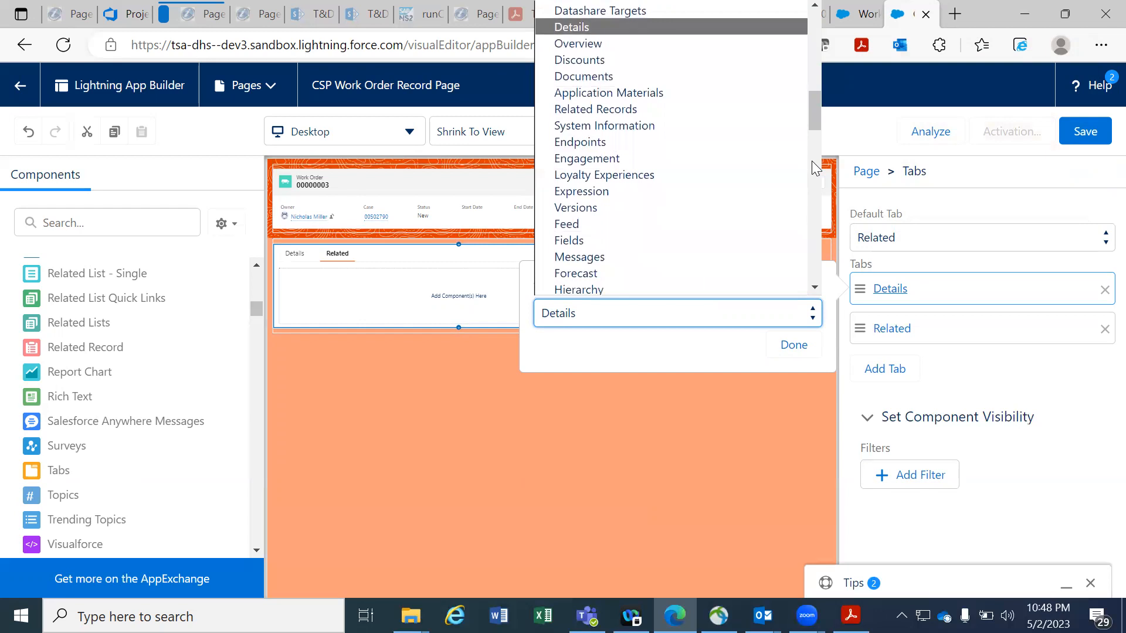
{"action": "left_click", "coordinate": [628, 222]}
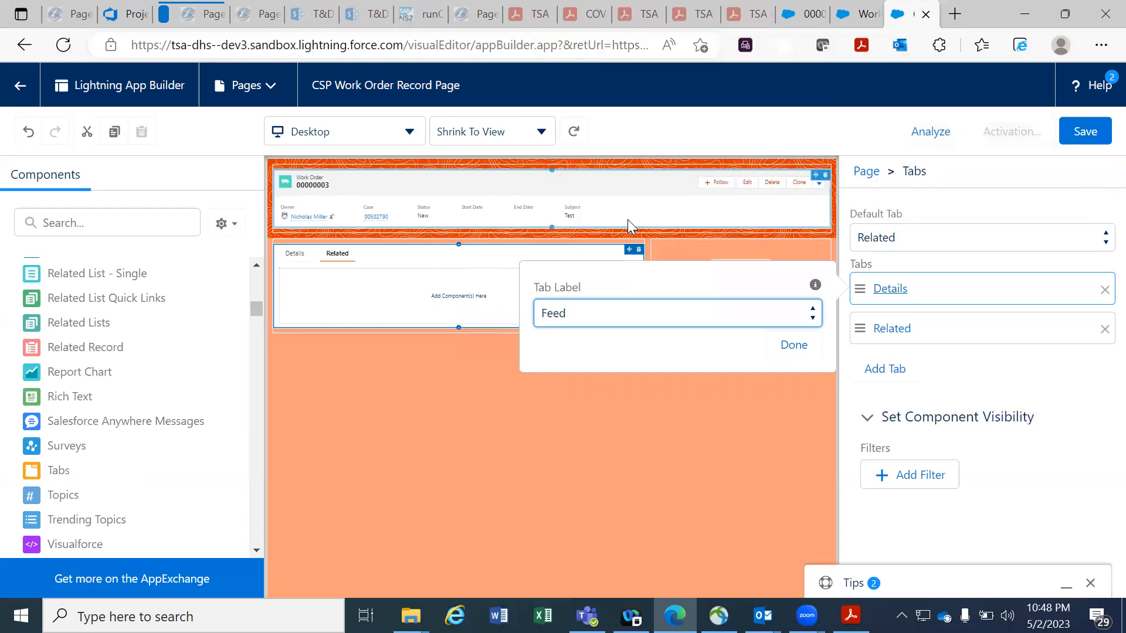
{"action": "left_click", "coordinate": [788, 345]}
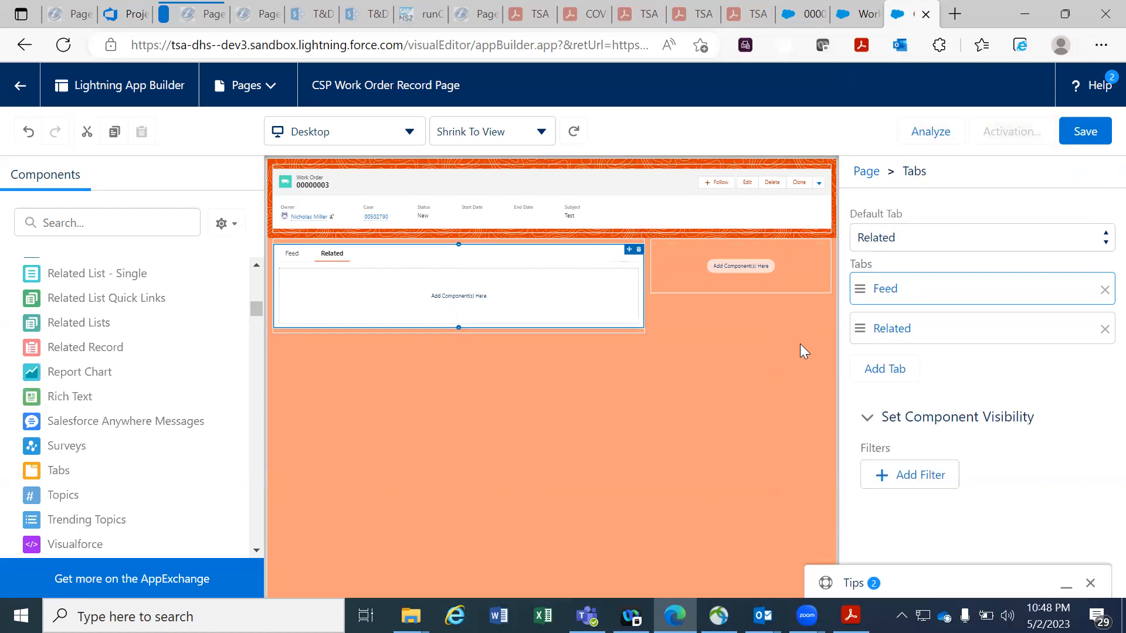
Check which component fills the existing page's Feed tab and add a Chatter component to the CSP page's Feed tab.
{"action": "left_click", "coordinate": [799, 268]}
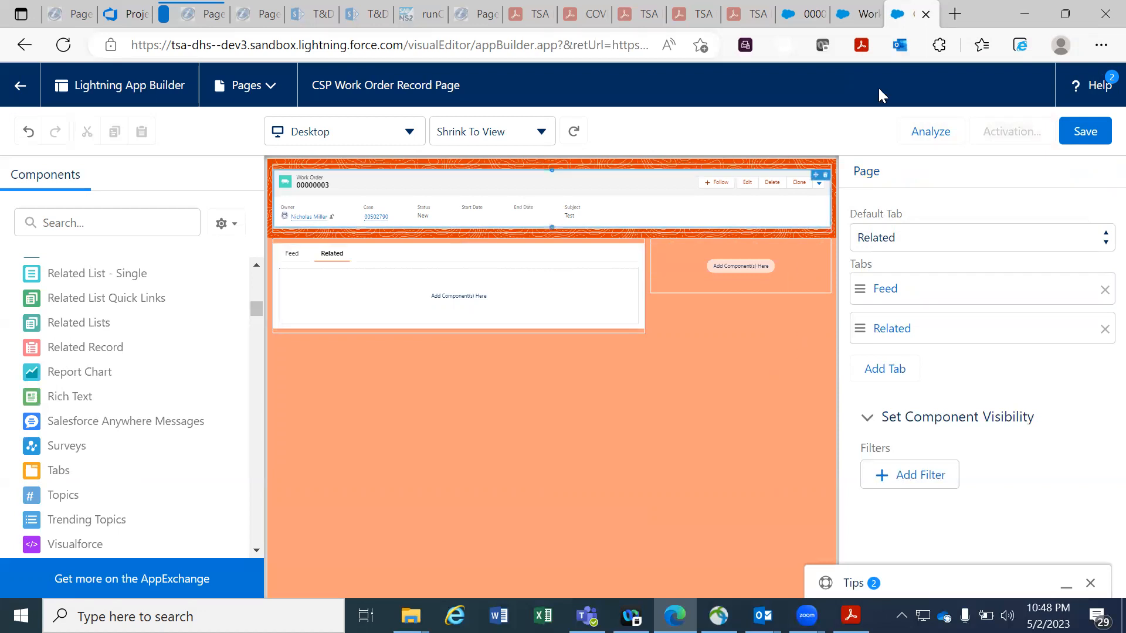
{"action": "left_click", "coordinate": [887, 26]}
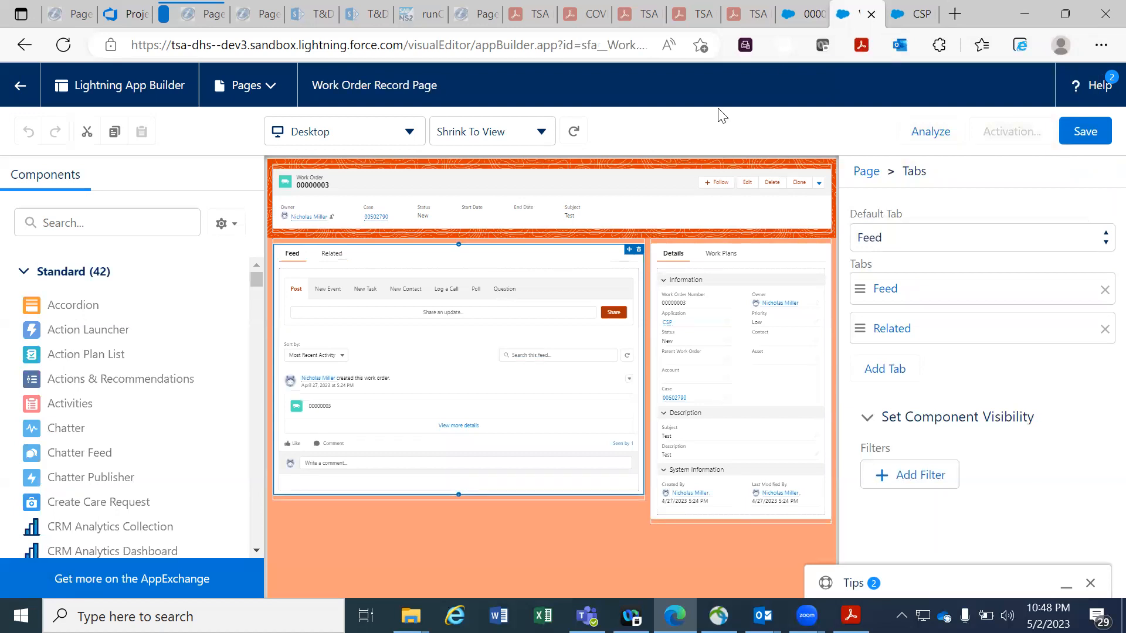
{"action": "left_click", "coordinate": [448, 283]}
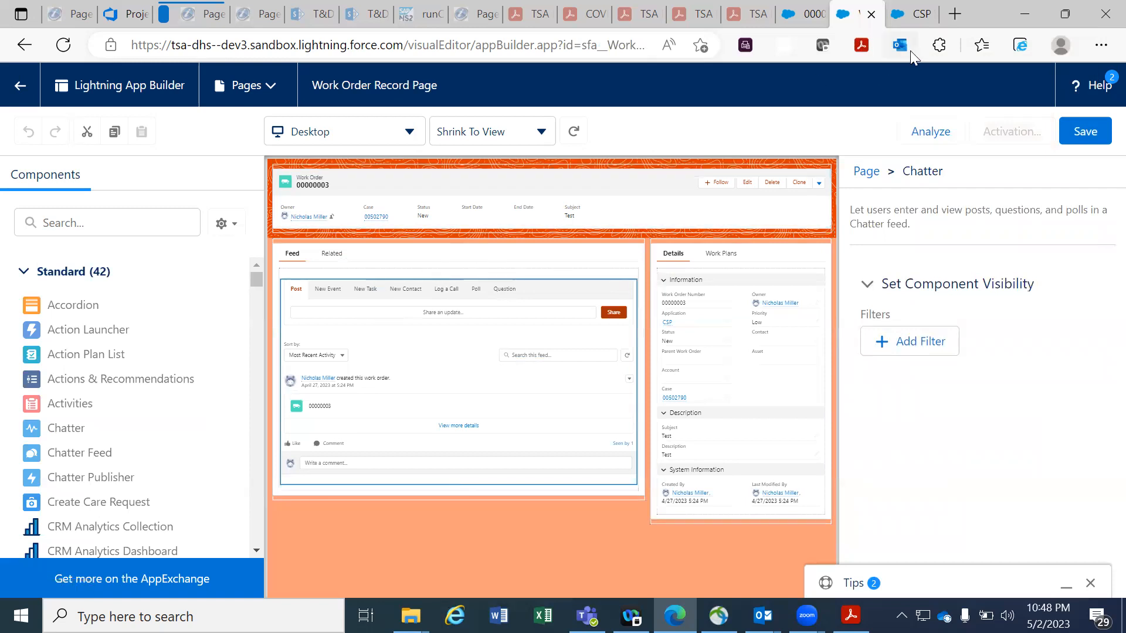
{"action": "left_click", "coordinate": [907, 25]}
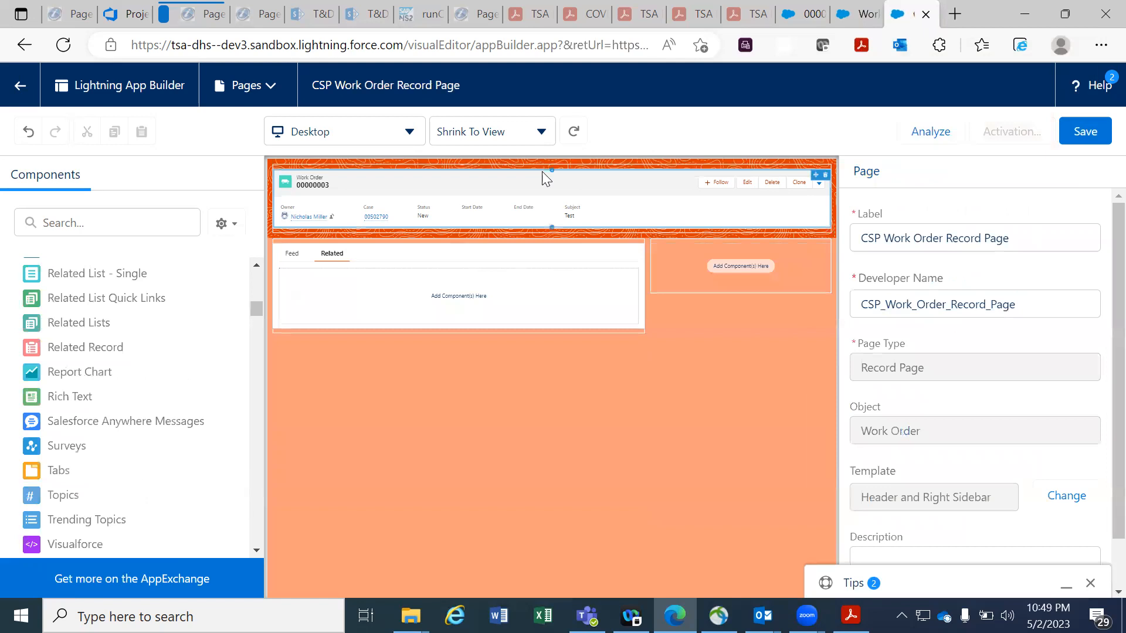
{"action": "left_click", "coordinate": [293, 258]}
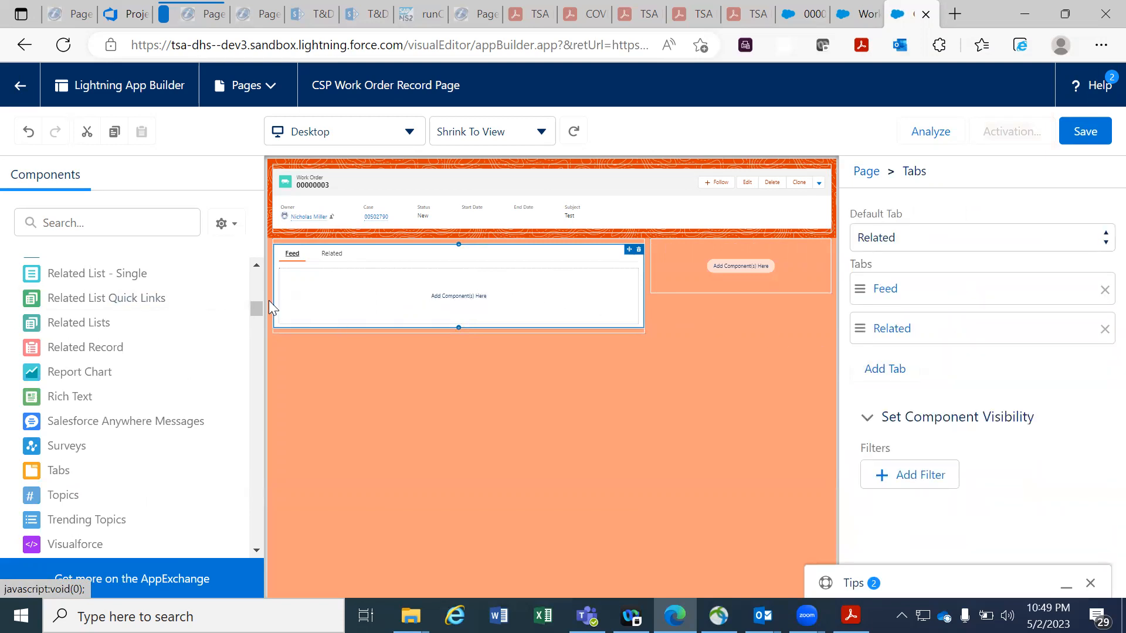
{"action": "left_click_drag", "start_coordinate": [256, 308], "coordinate": [261, 284]}
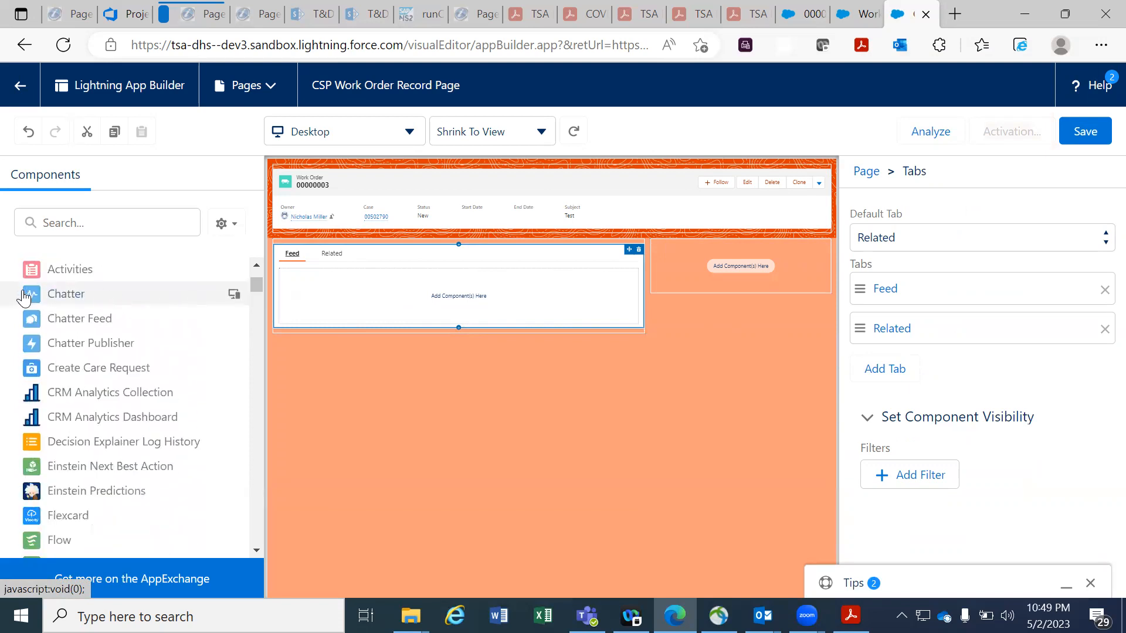
{"action": "left_click_drag", "start_coordinate": [62, 294], "coordinate": [339, 282]}
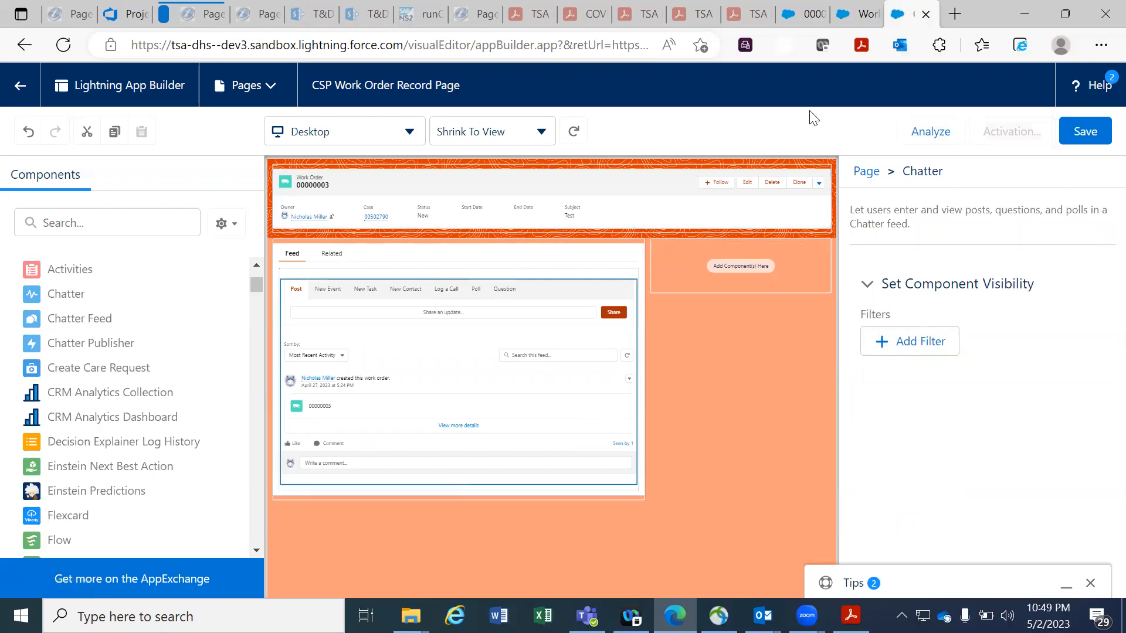
Check which component fills the Related tab on the existing Work Order page and how it is configured.
{"action": "left_click", "coordinate": [857, 26]}
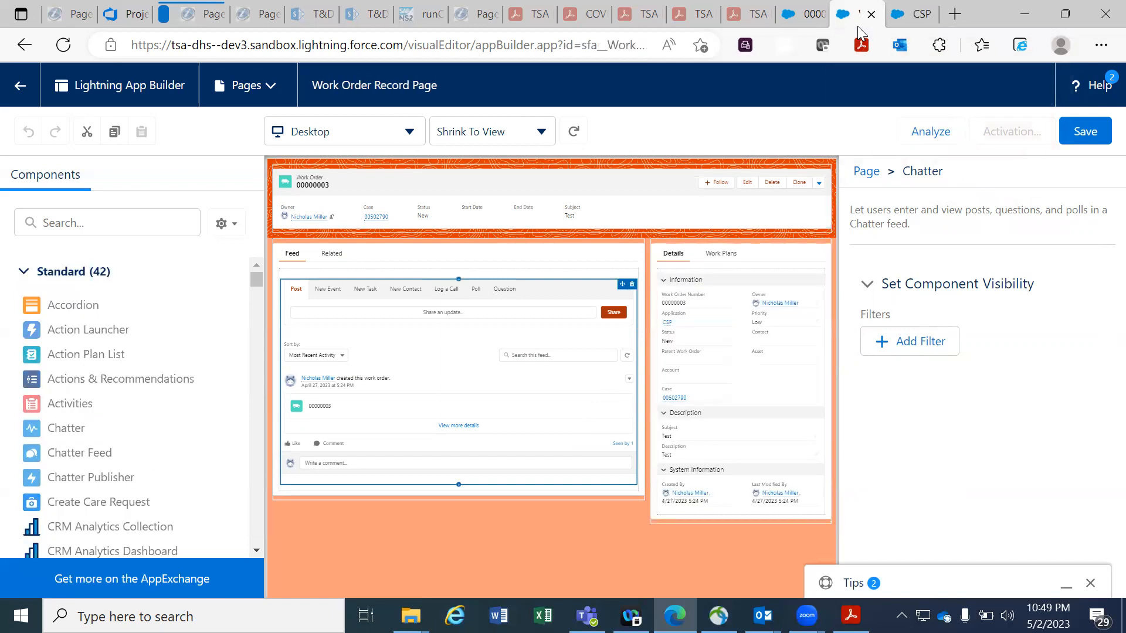
{"action": "key", "text": "ctrl+Tab"}
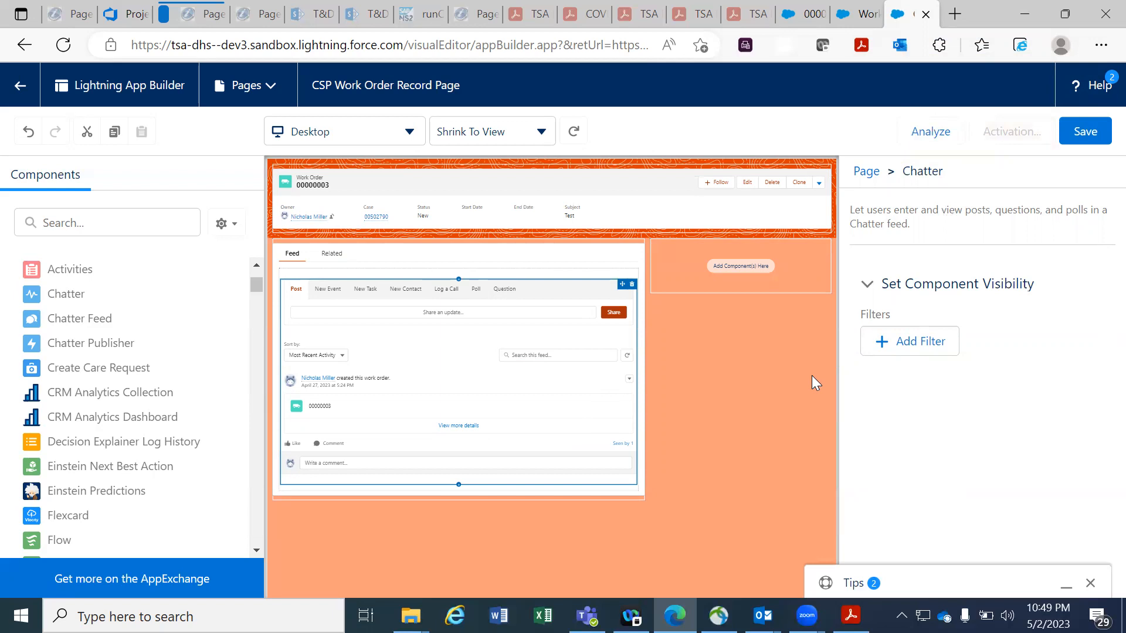
{"action": "left_click", "coordinate": [842, 27]}
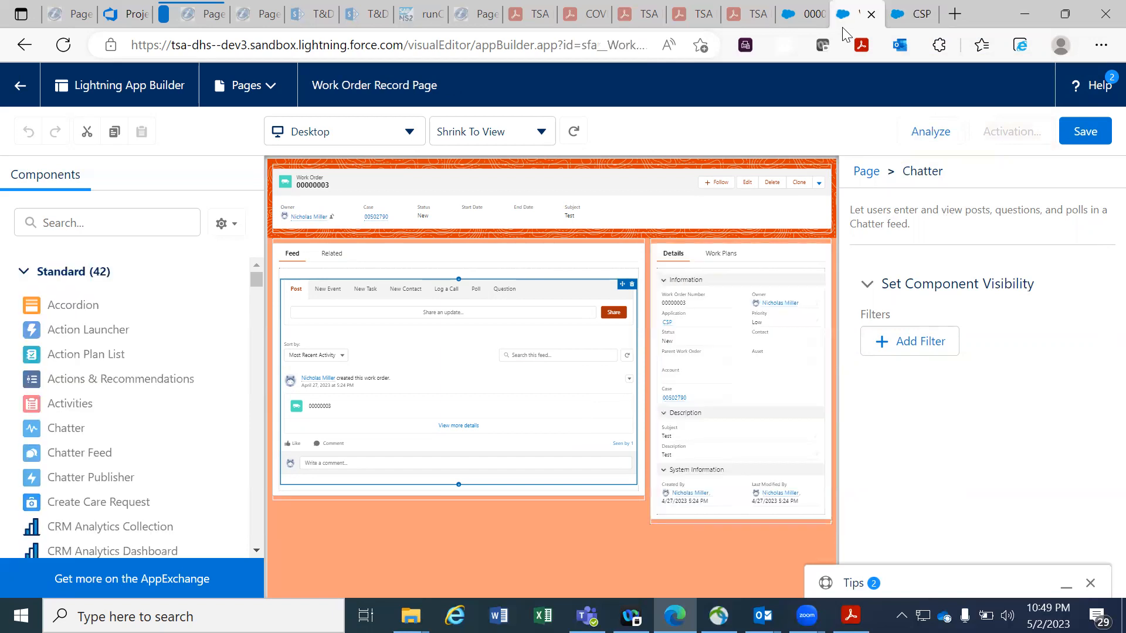
{"action": "left_click", "coordinate": [332, 255]}
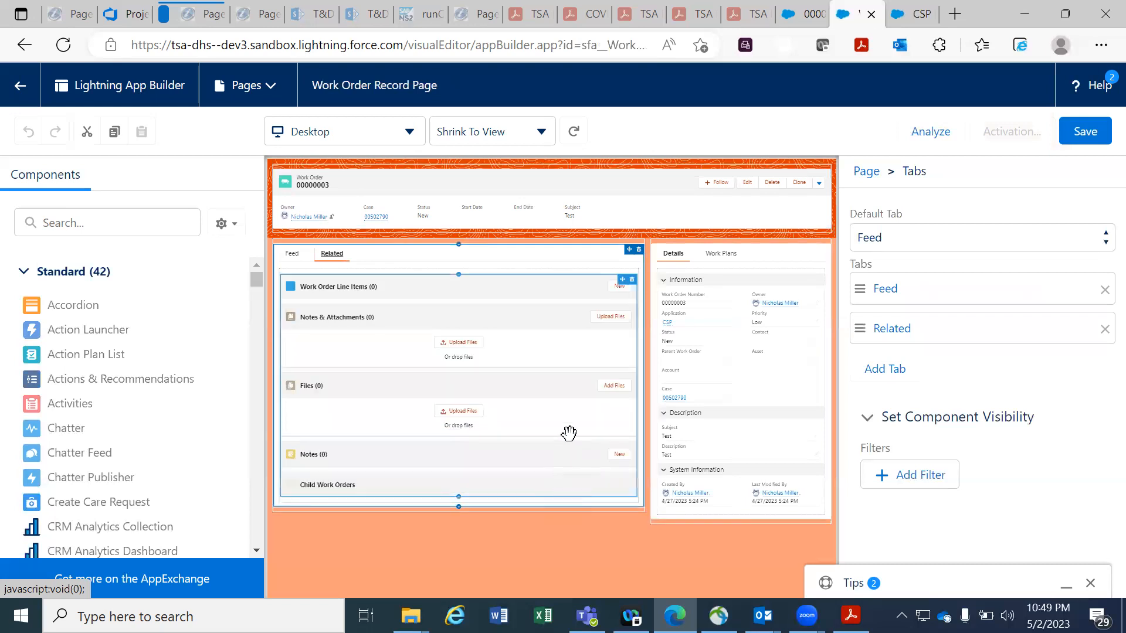
{"action": "left_click", "coordinate": [539, 325]}
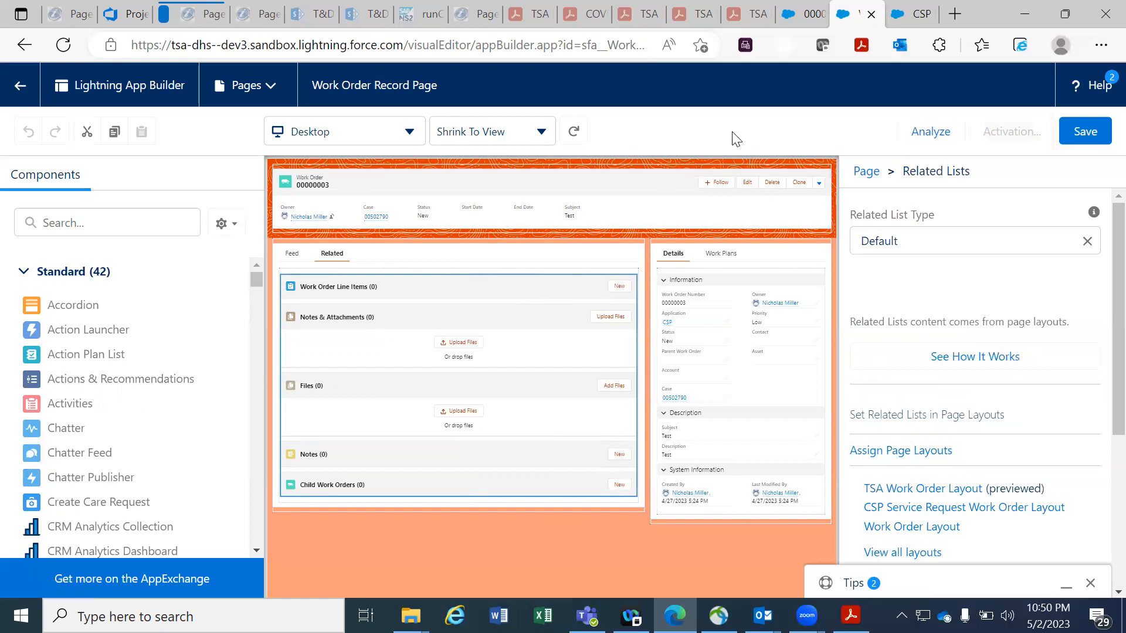
Add a Related Lists component to the CSP page's Related tab and compare it with the existing Work Order page.
{"action": "left_click", "coordinate": [909, 14]}
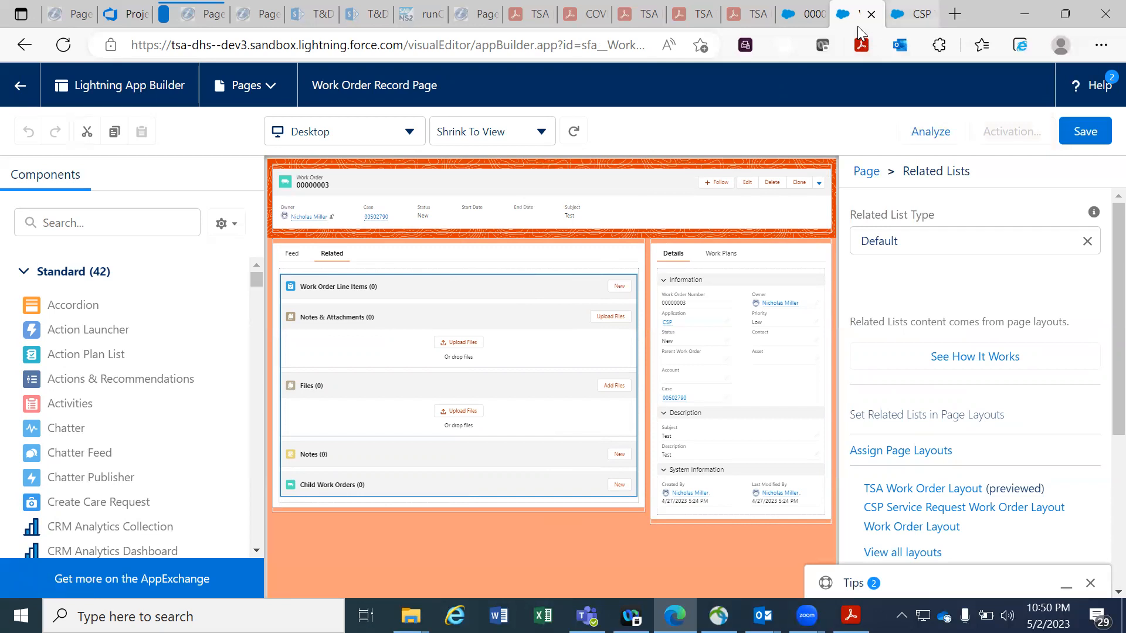
{"action": "left_click", "coordinate": [329, 255]}
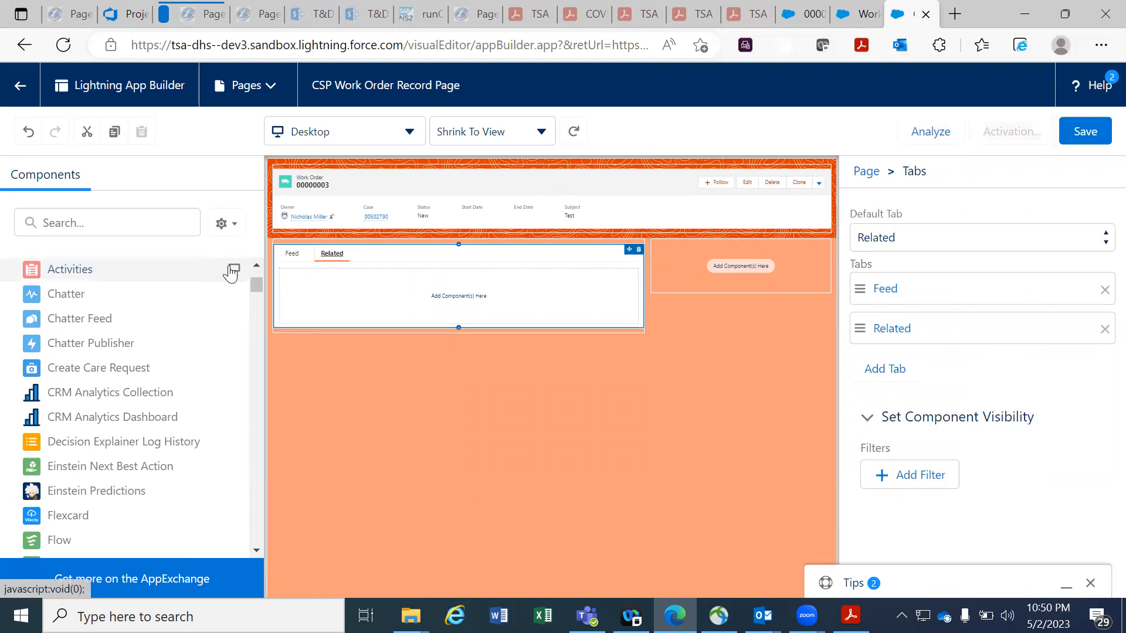
{"action": "left_click_drag", "start_coordinate": [257, 285], "coordinate": [260, 307]}
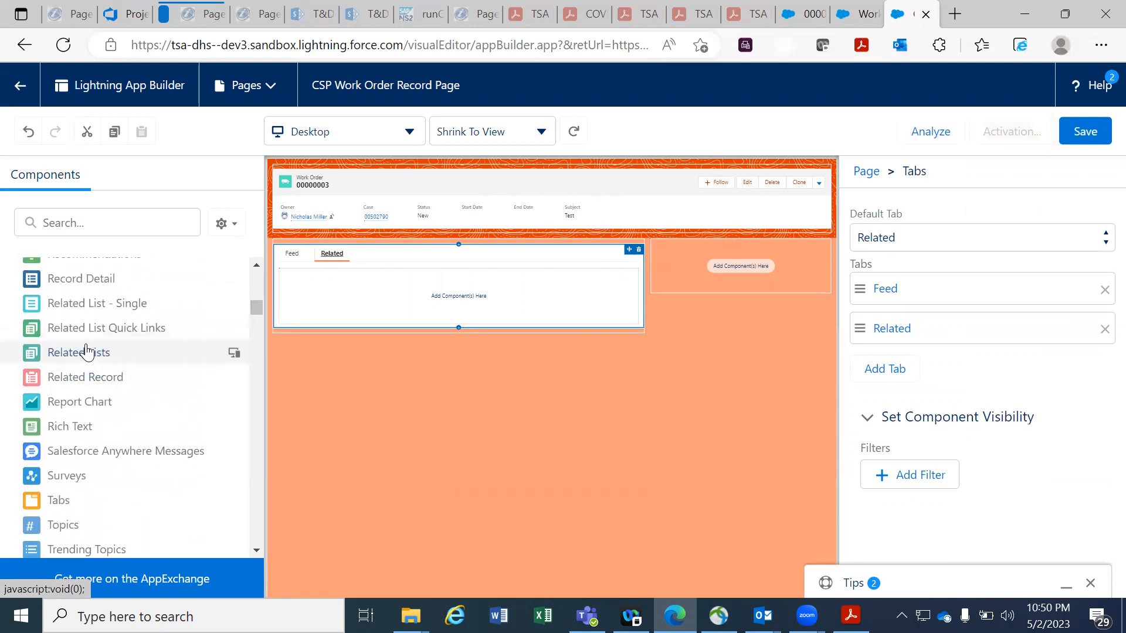
{"action": "left_click_drag", "start_coordinate": [113, 351], "coordinate": [324, 291]}
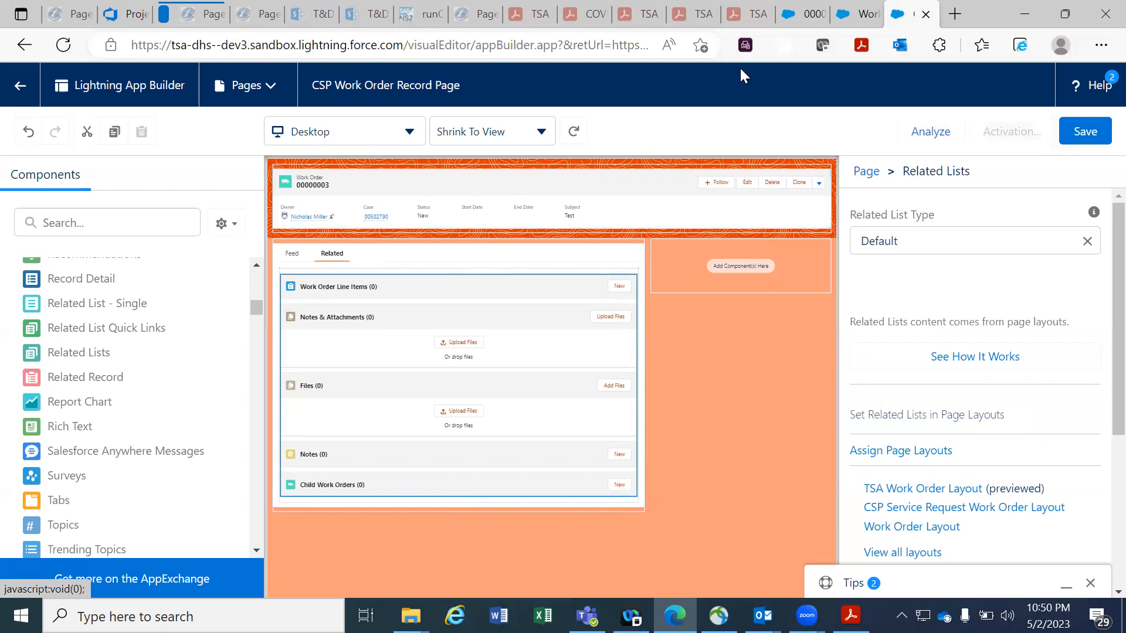
{"action": "left_click", "coordinate": [850, 24]}
{"action": "key", "text": "ctrl+Tab"}
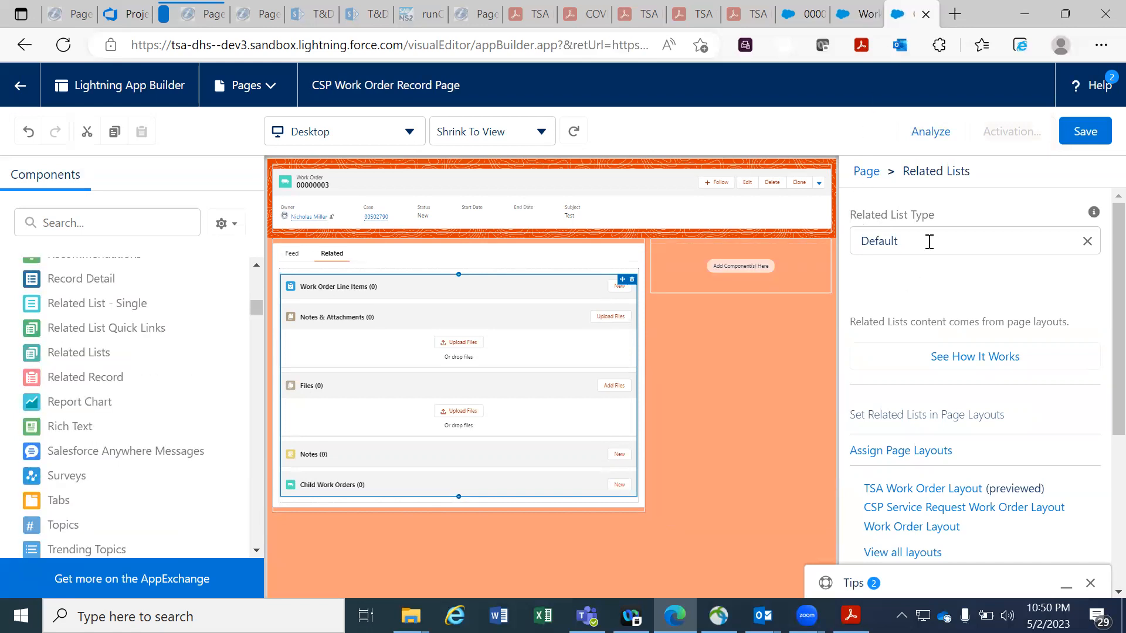
Set Feed as the default tab of the CSP page's main-region Tabs component.
{"action": "left_click", "coordinate": [292, 253]}
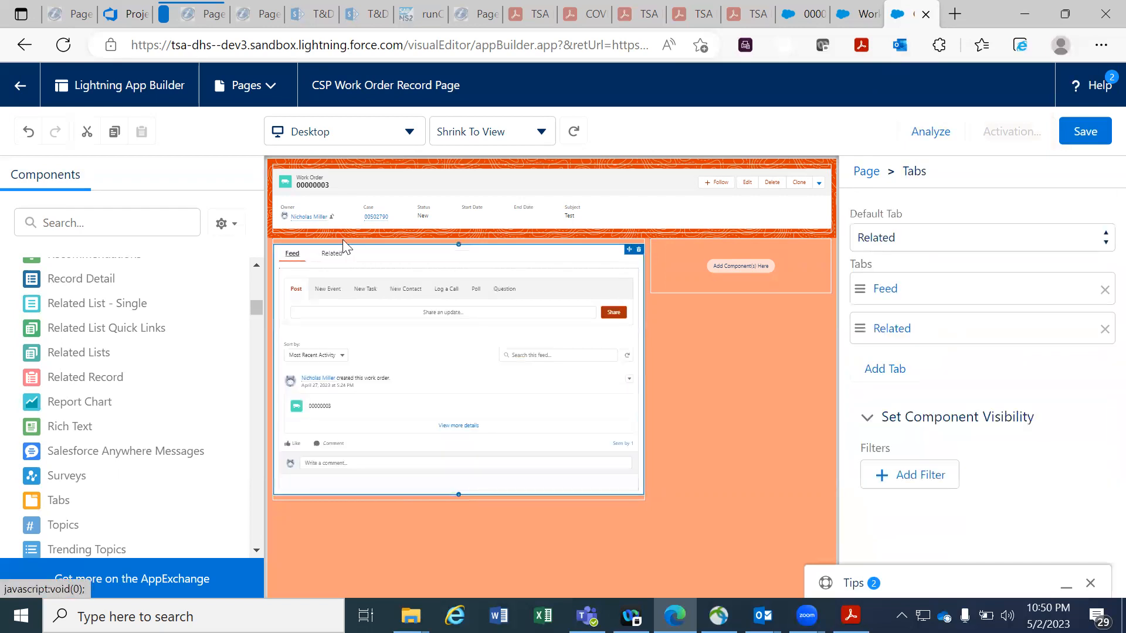
{"action": "left_click", "coordinate": [974, 241]}
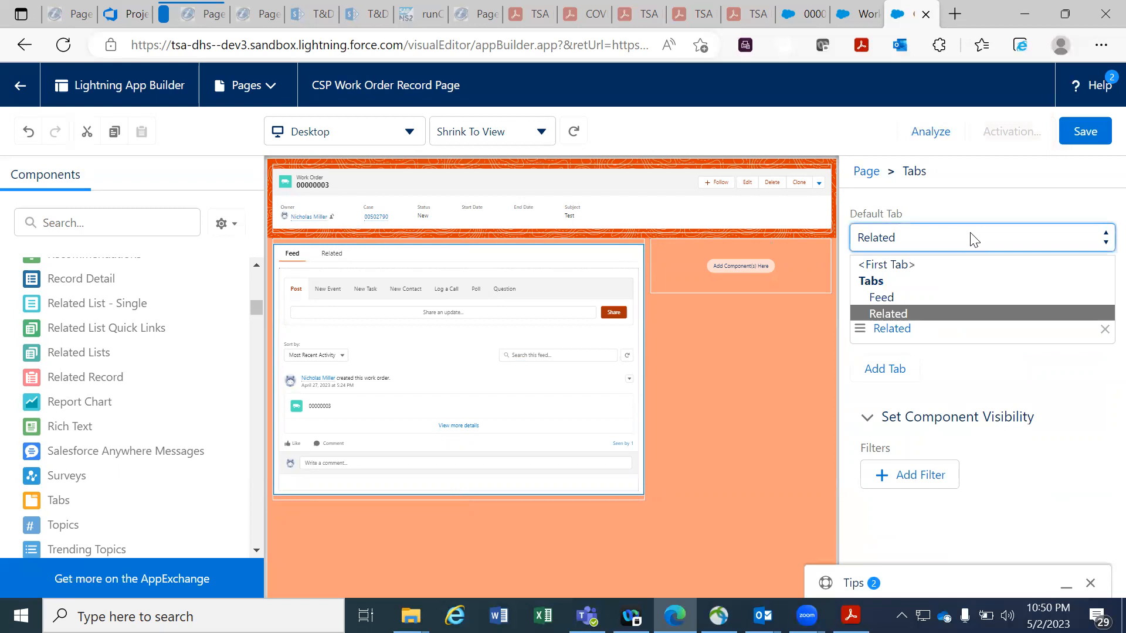
{"action": "left_click", "coordinate": [916, 296]}
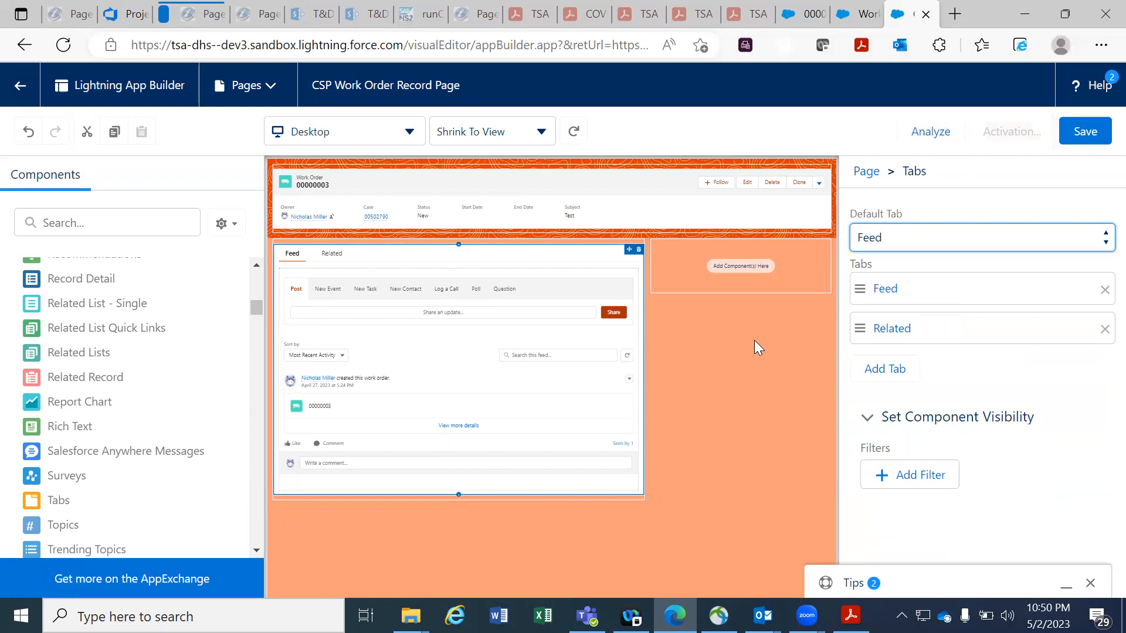
{"action": "left_click", "coordinate": [821, 265]}
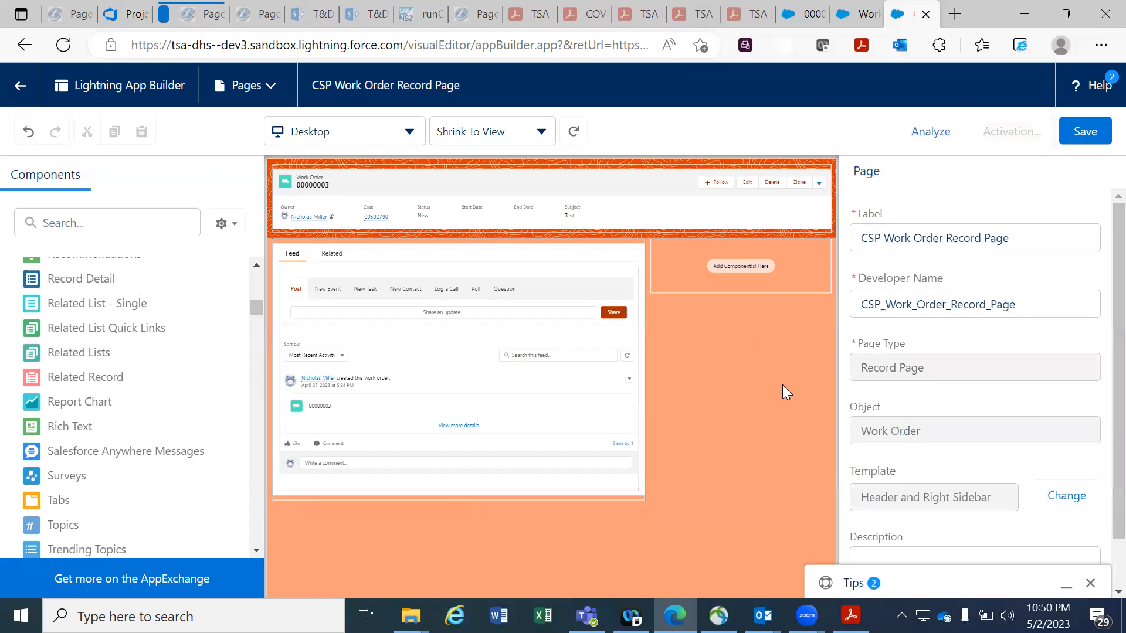
Check the sidebar's component on the existing Work Order page and add a Tabs component to the CSP page's sidebar region.
{"action": "left_click", "coordinate": [859, 23]}
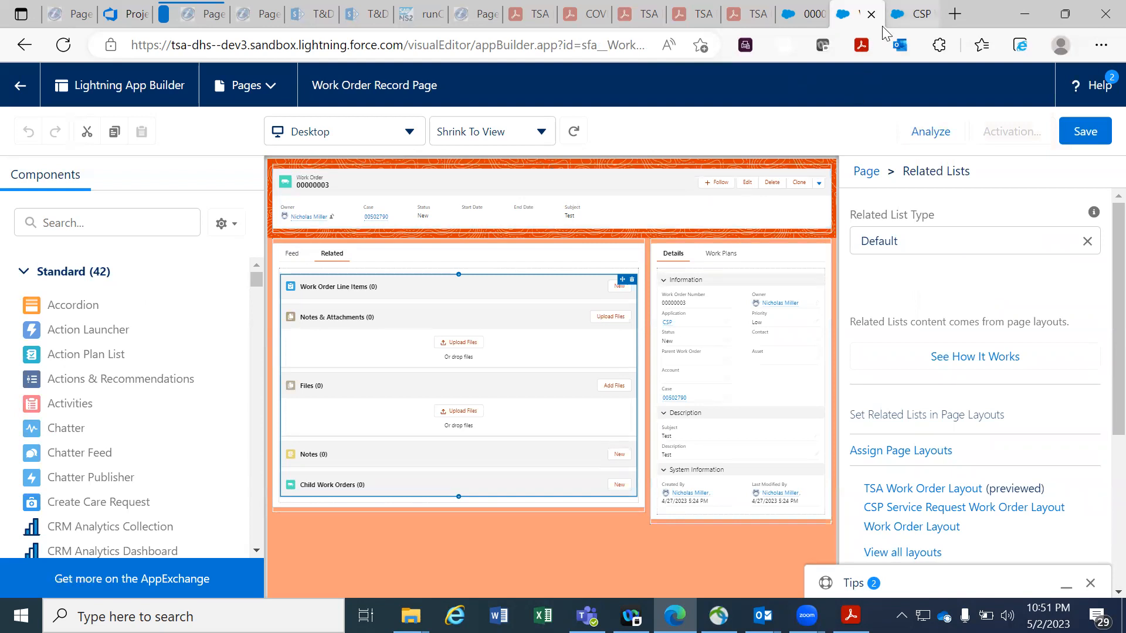
{"action": "left_click", "coordinate": [898, 17]}
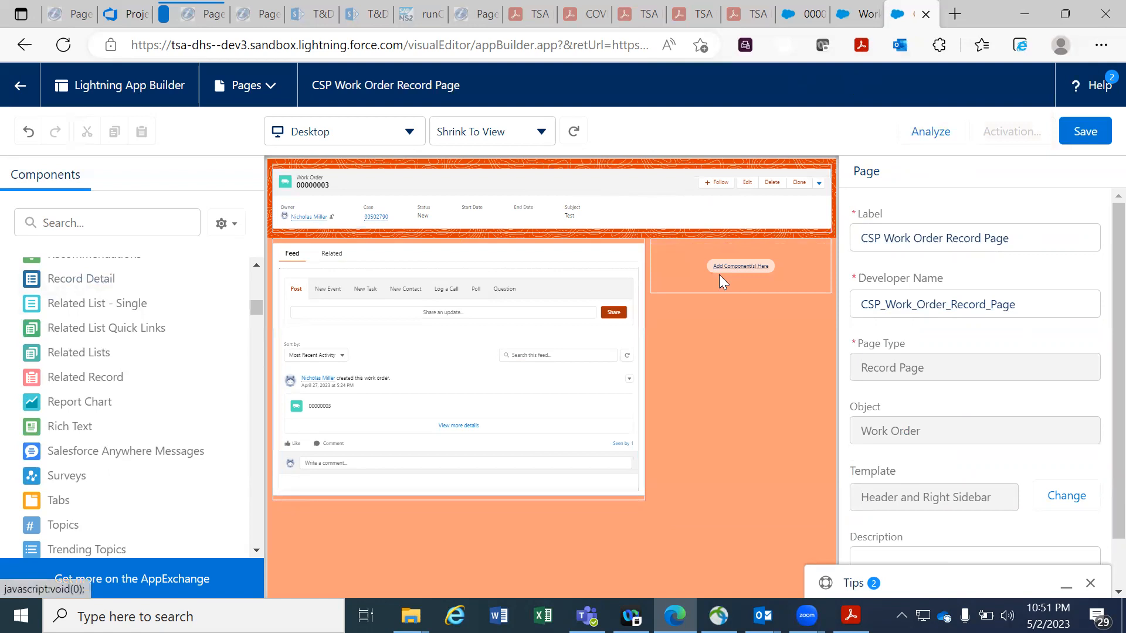
{"action": "left_click", "coordinate": [852, 17]}
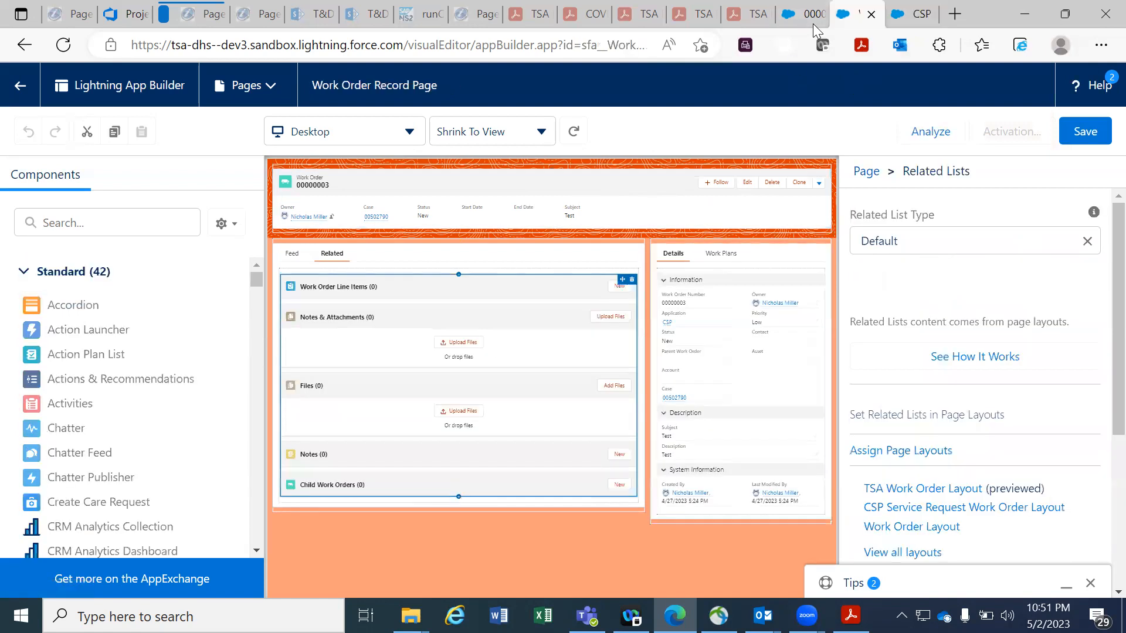
{"action": "left_click", "coordinate": [695, 269]}
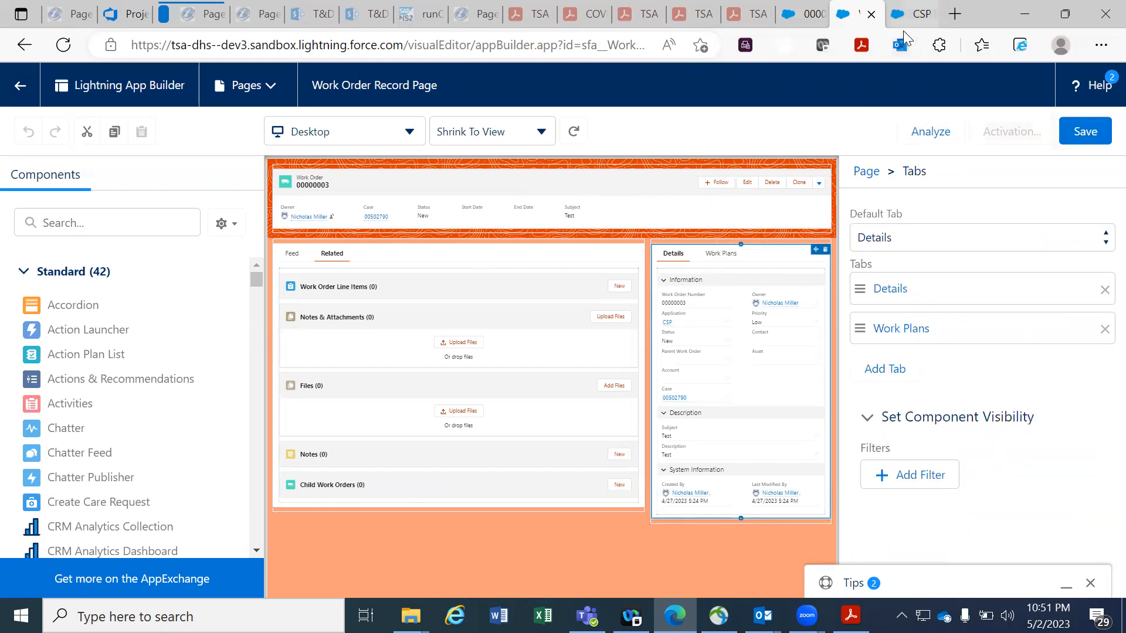
{"action": "left_click", "coordinate": [912, 14]}
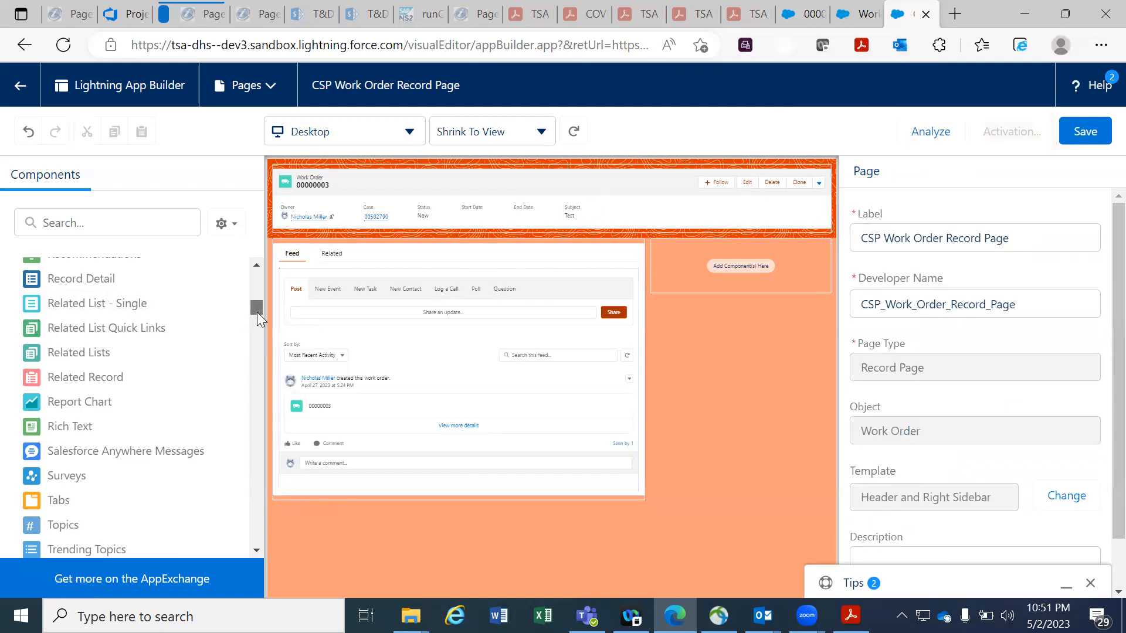
{"action": "left_click_drag", "start_coordinate": [257, 312], "coordinate": [257, 314]}
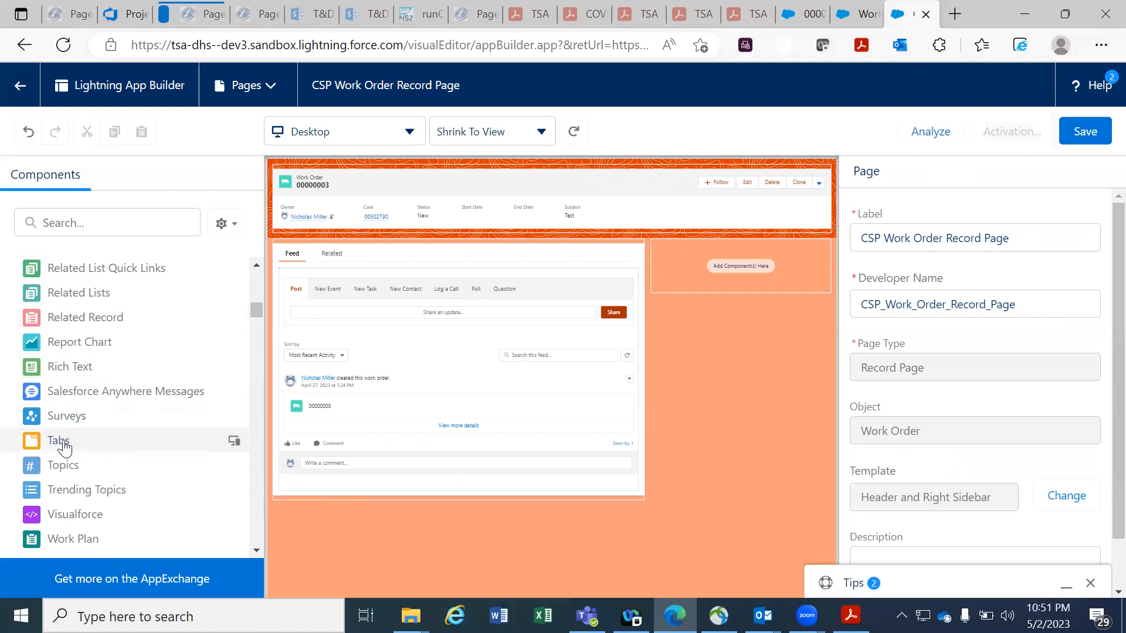
{"action": "left_click_drag", "start_coordinate": [61, 445], "coordinate": [732, 277]}
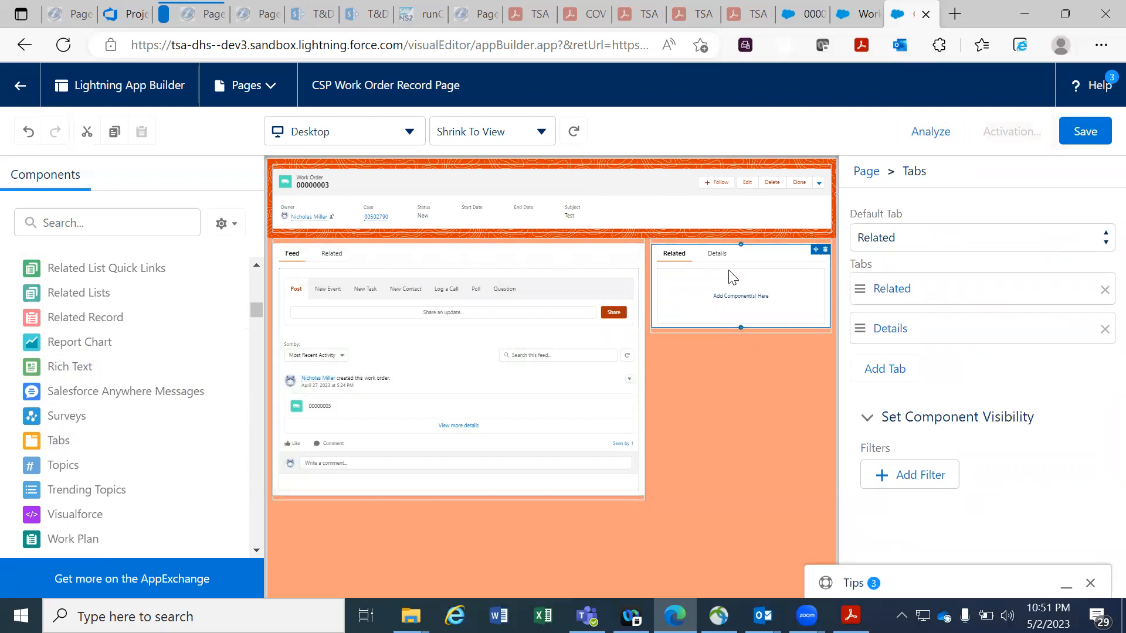
Reorder the sidebar tabs so Details comes first and relabel the Related tab as Work Plans.
{"action": "left_click_drag", "start_coordinate": [922, 332], "coordinate": [947, 280]}
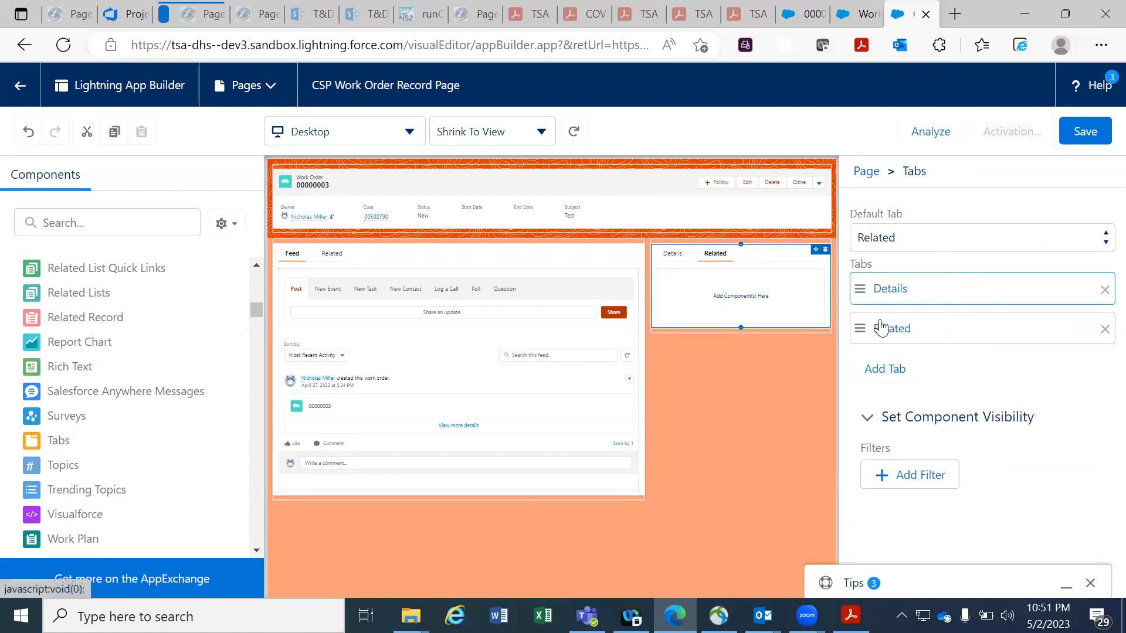
{"action": "left_click", "coordinate": [898, 330]}
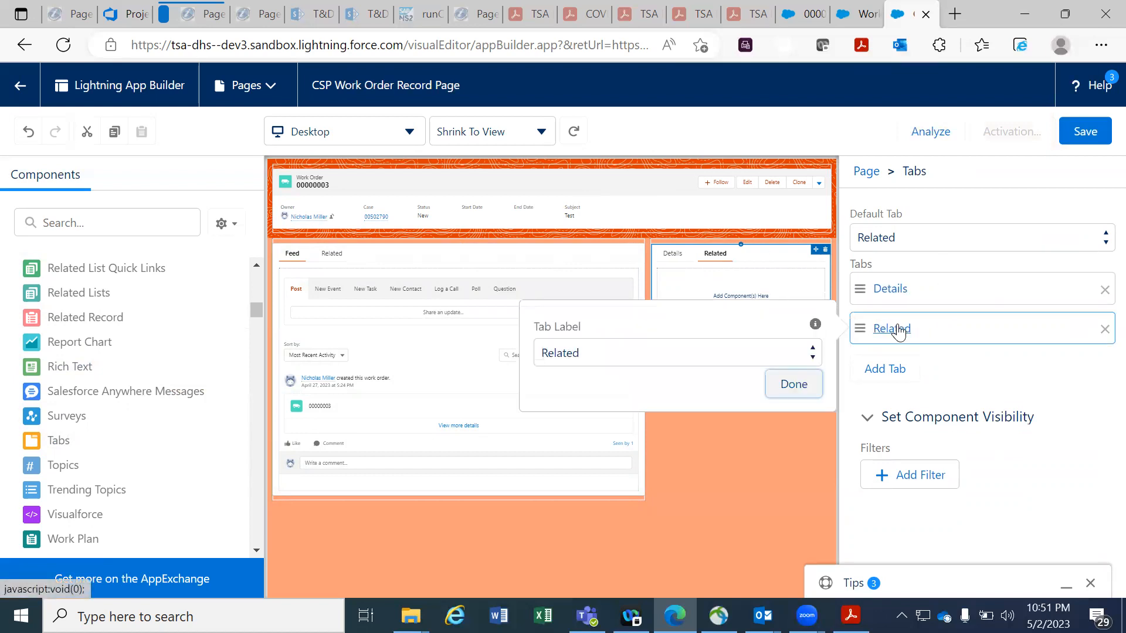
{"action": "left_click", "coordinate": [813, 354]}
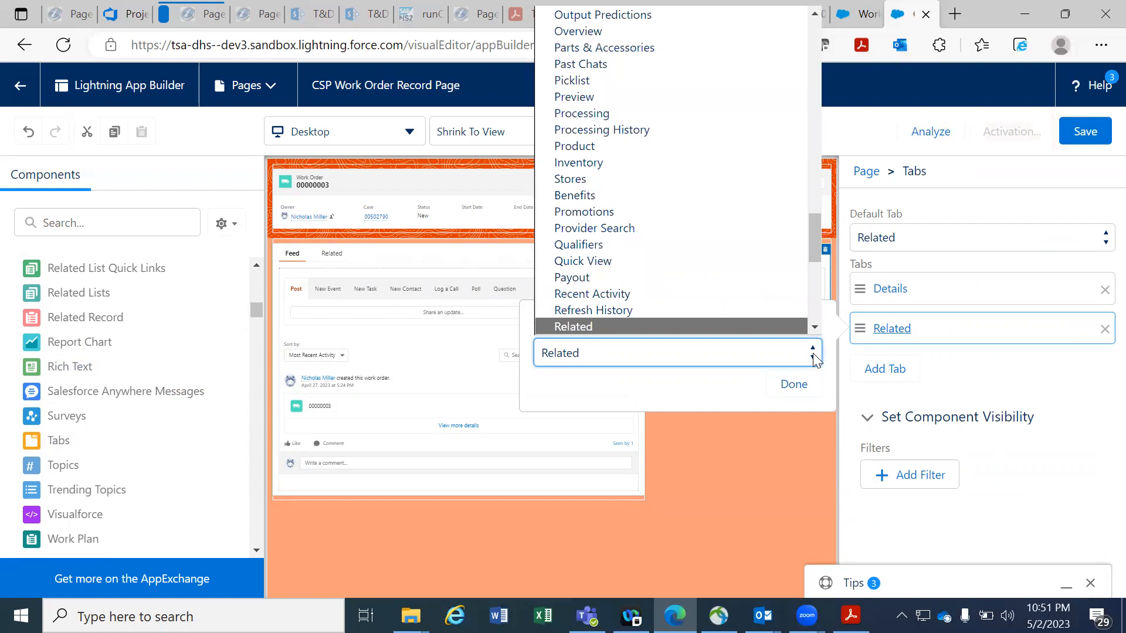
{"action": "scroll", "coordinate": [814, 289], "scroll_direction": "down", "scroll_amount": 5}
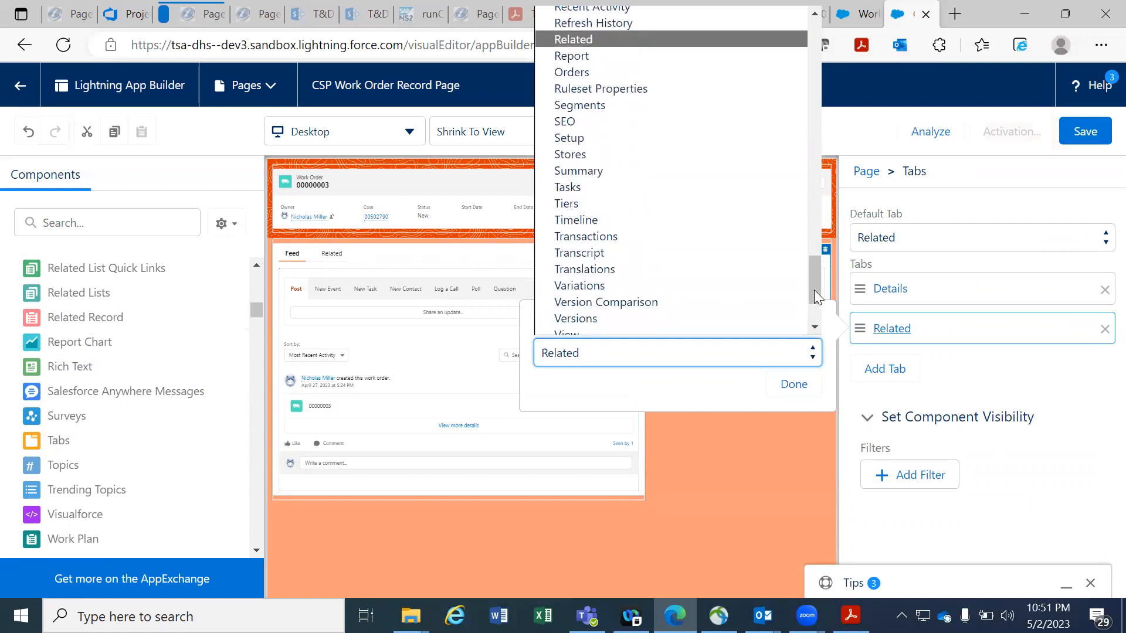
{"action": "left_click_drag", "start_coordinate": [814, 289], "coordinate": [816, 312]}
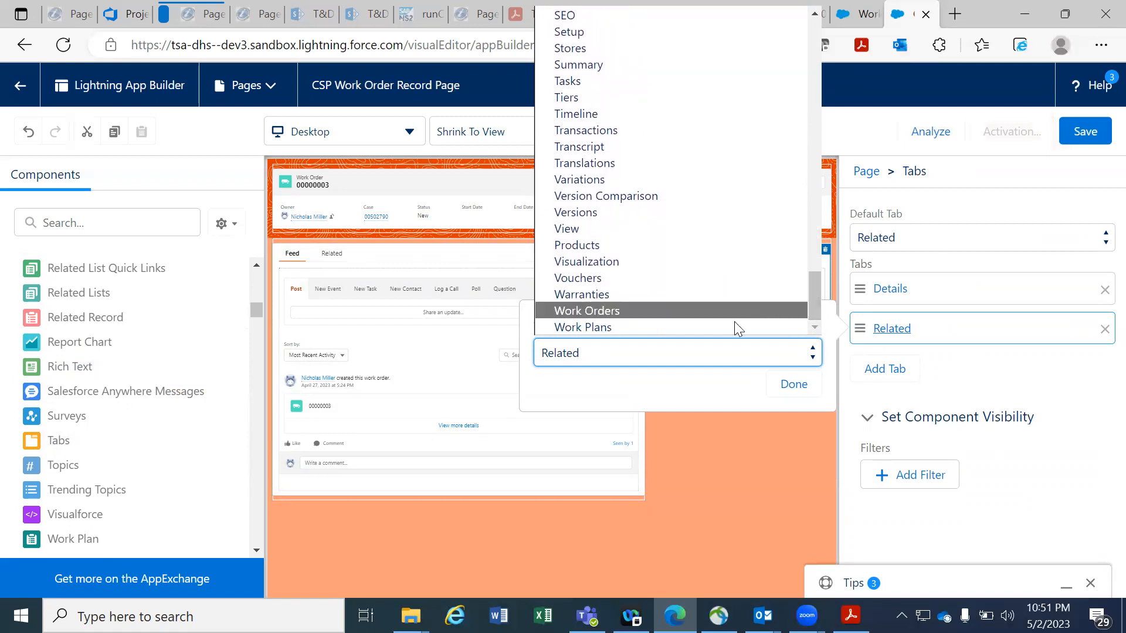
{"action": "left_click", "coordinate": [717, 328]}
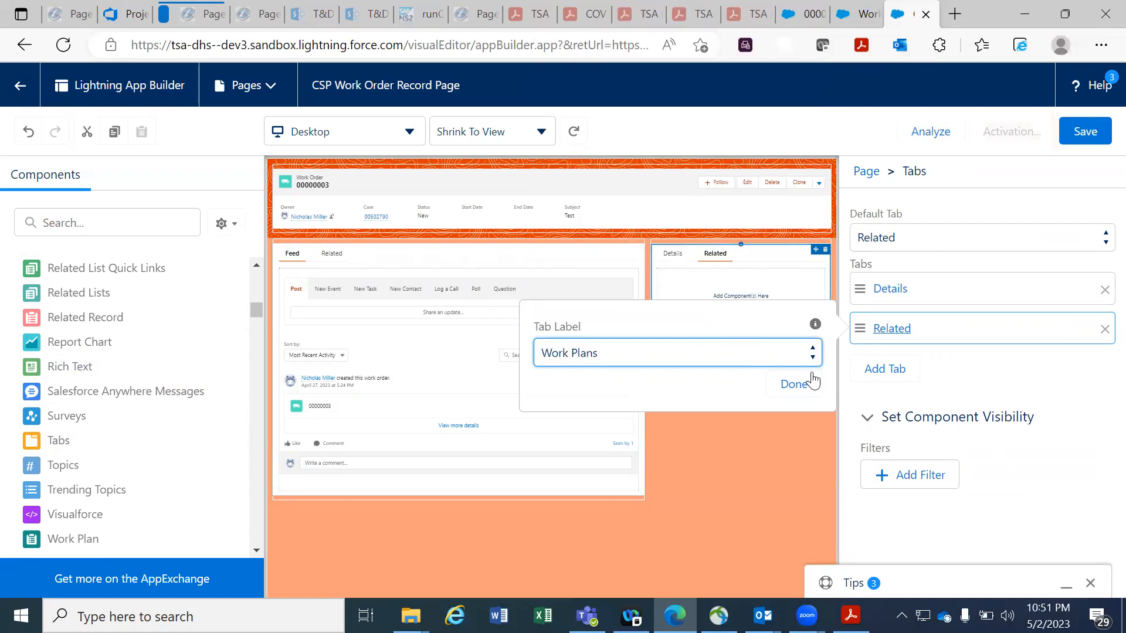
{"action": "left_click", "coordinate": [795, 386]}
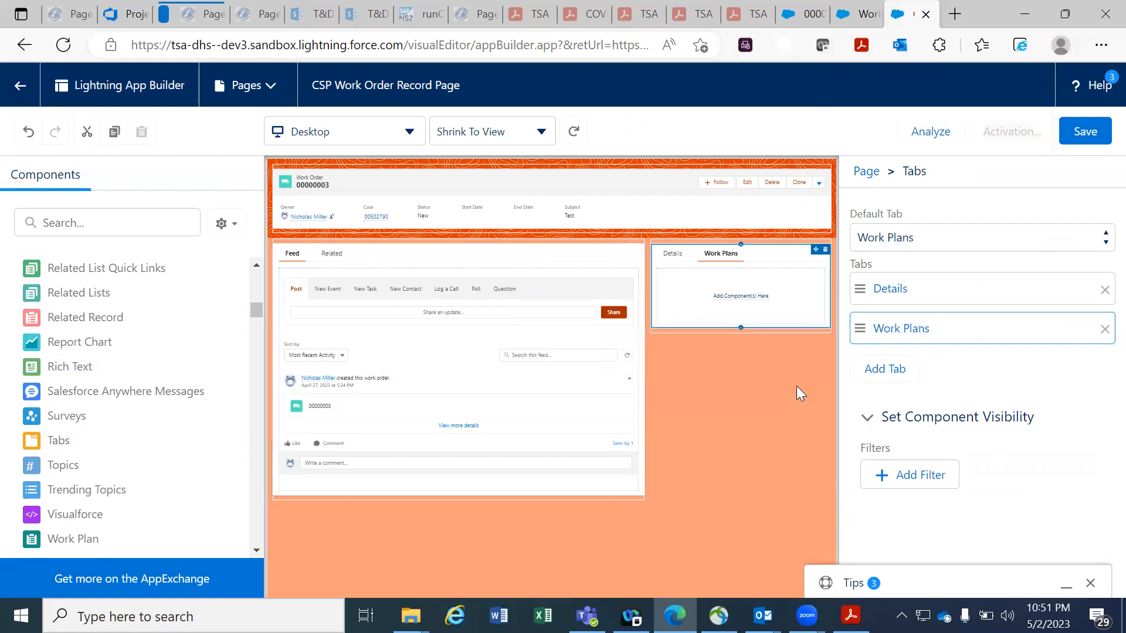
Check which component fills the existing page's Details tab and add a Record Detail component to the CSP page's Details tab.
{"action": "left_click", "coordinate": [867, 25]}
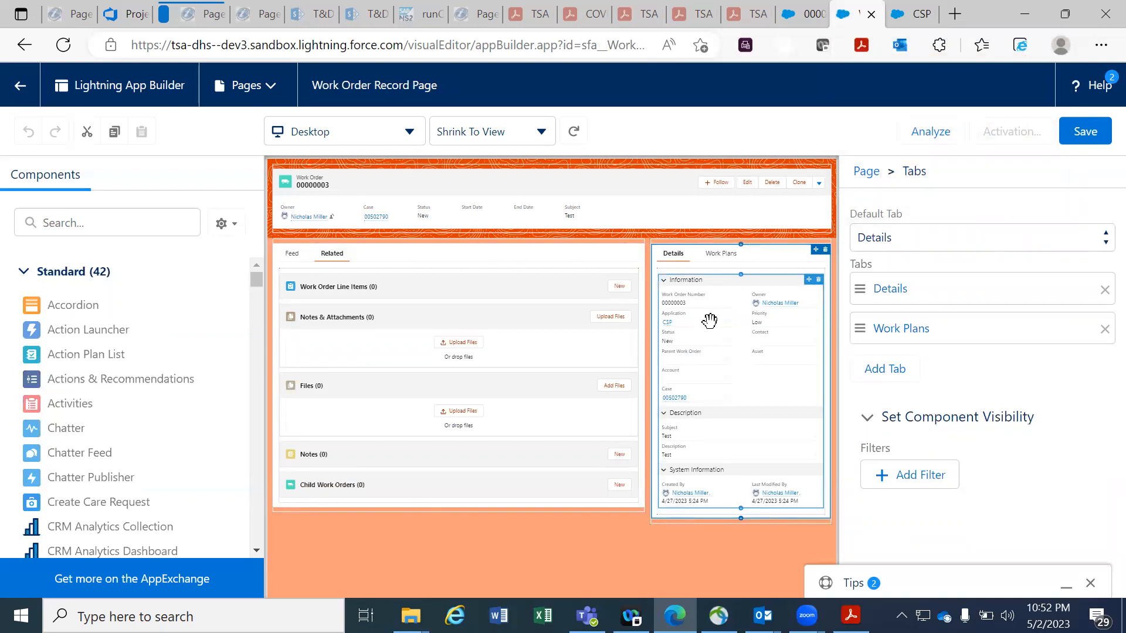
{"action": "left_click", "coordinate": [711, 319]}
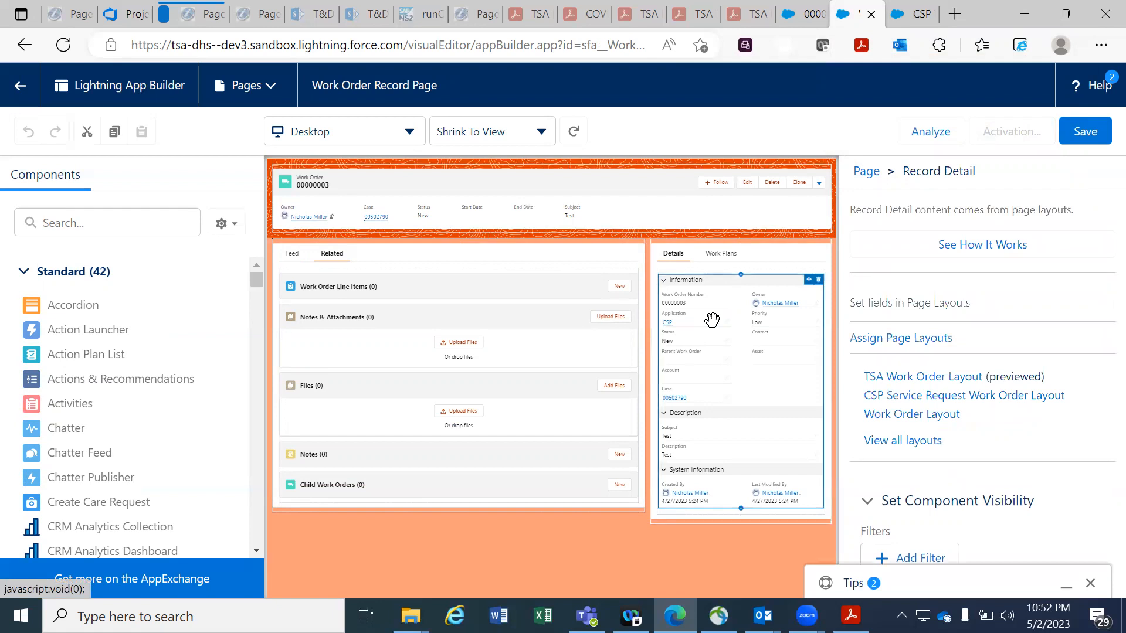
{"action": "left_click", "coordinate": [888, 24]}
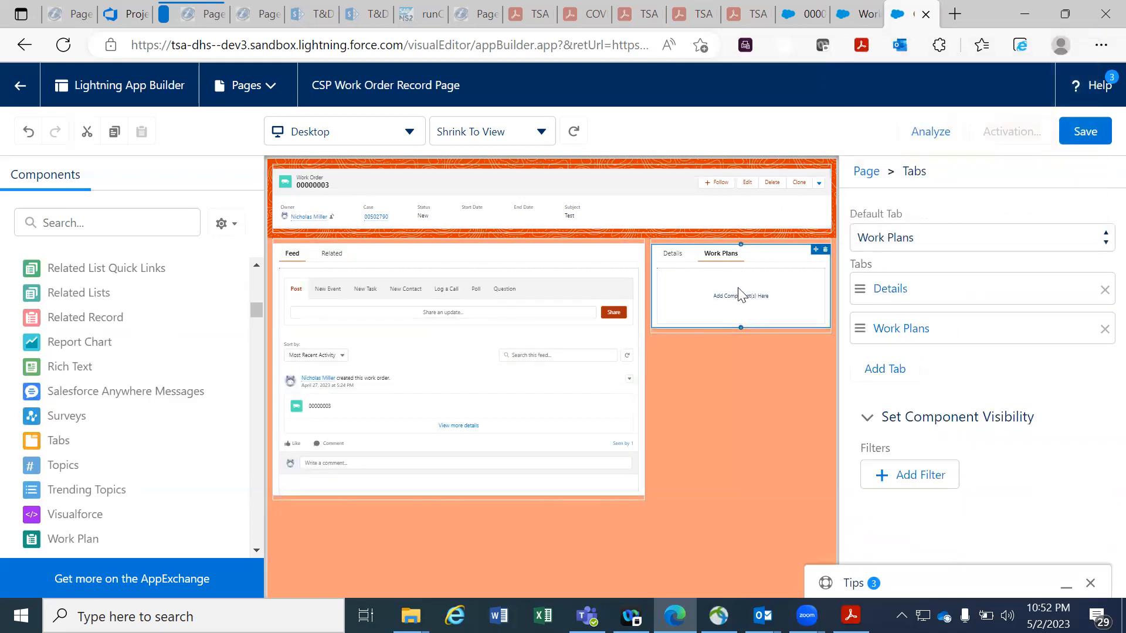
{"action": "left_click", "coordinate": [673, 253]}
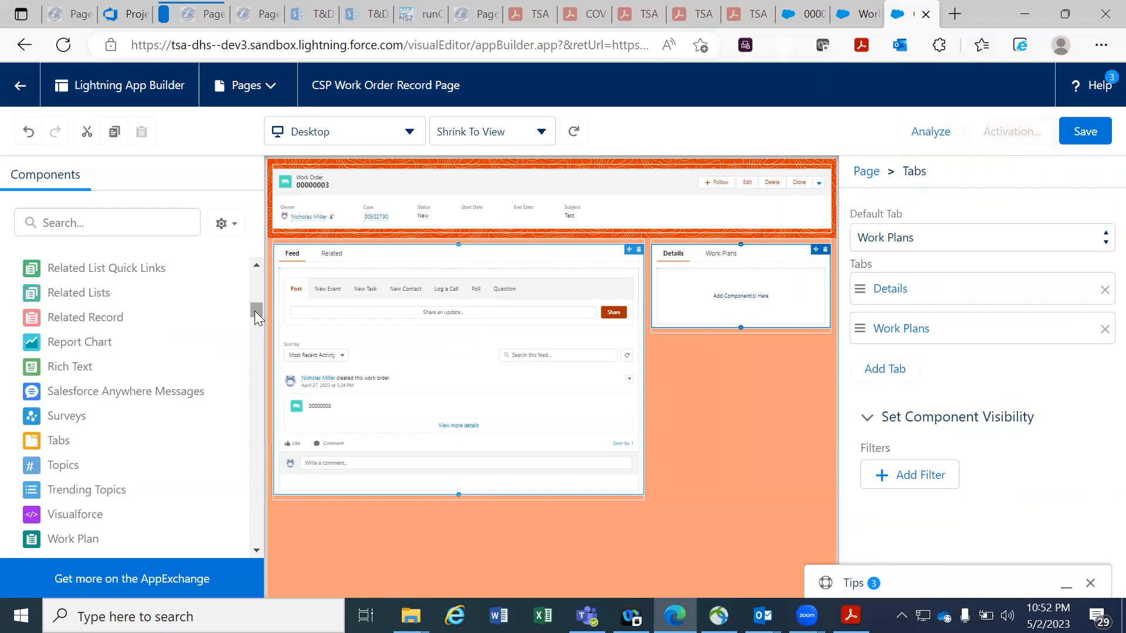
{"action": "left_click_drag", "start_coordinate": [255, 311], "coordinate": [254, 307]}
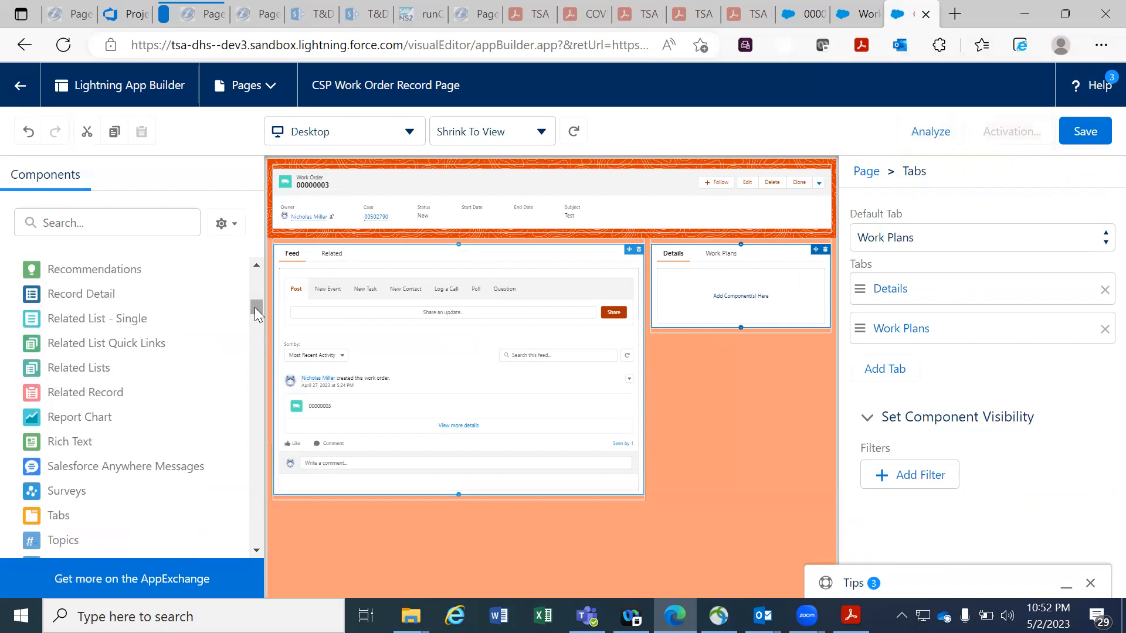
{"action": "left_click_drag", "start_coordinate": [97, 295], "coordinate": [695, 297]}
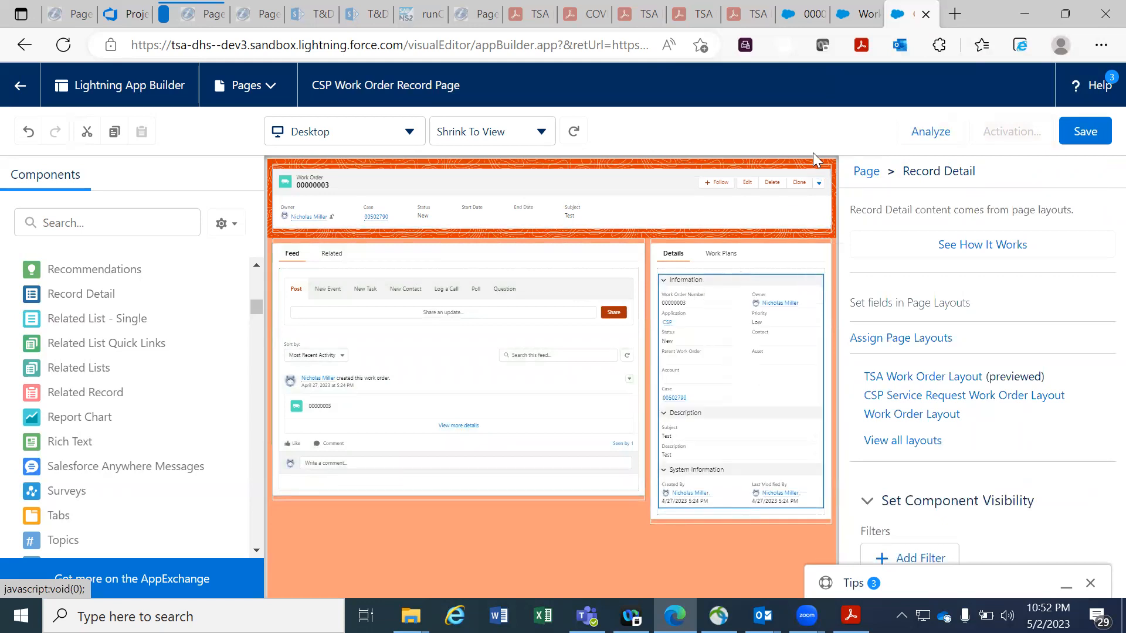
Check which component fills the Work Plans tab on the existing Work Order Record Page.
{"action": "left_click", "coordinate": [849, 24]}
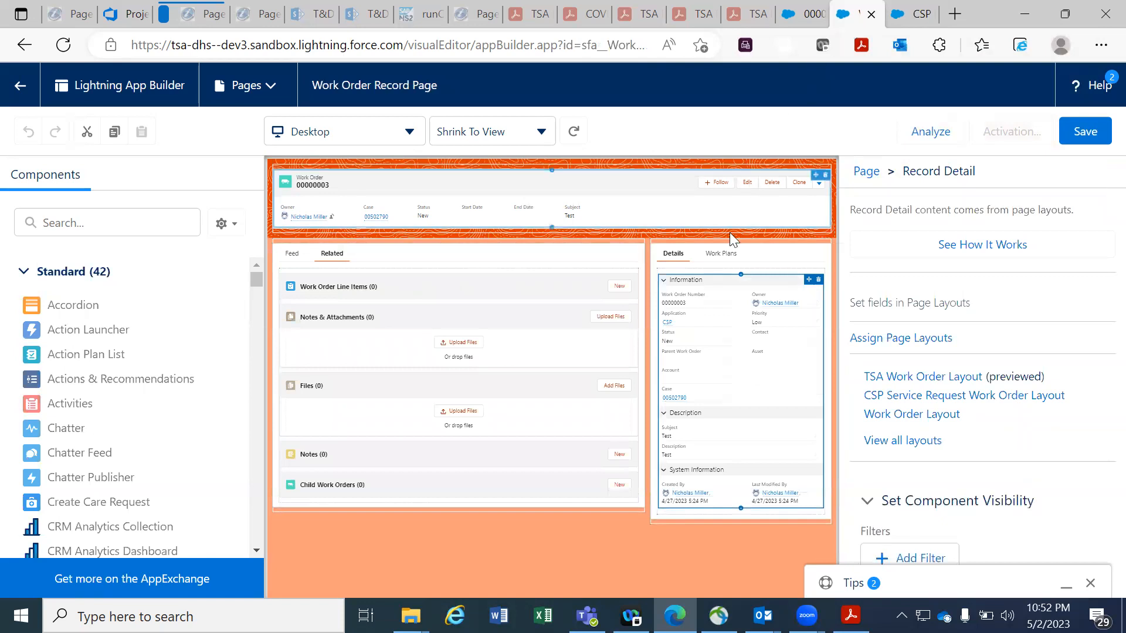
{"action": "left_click", "coordinate": [721, 254]}
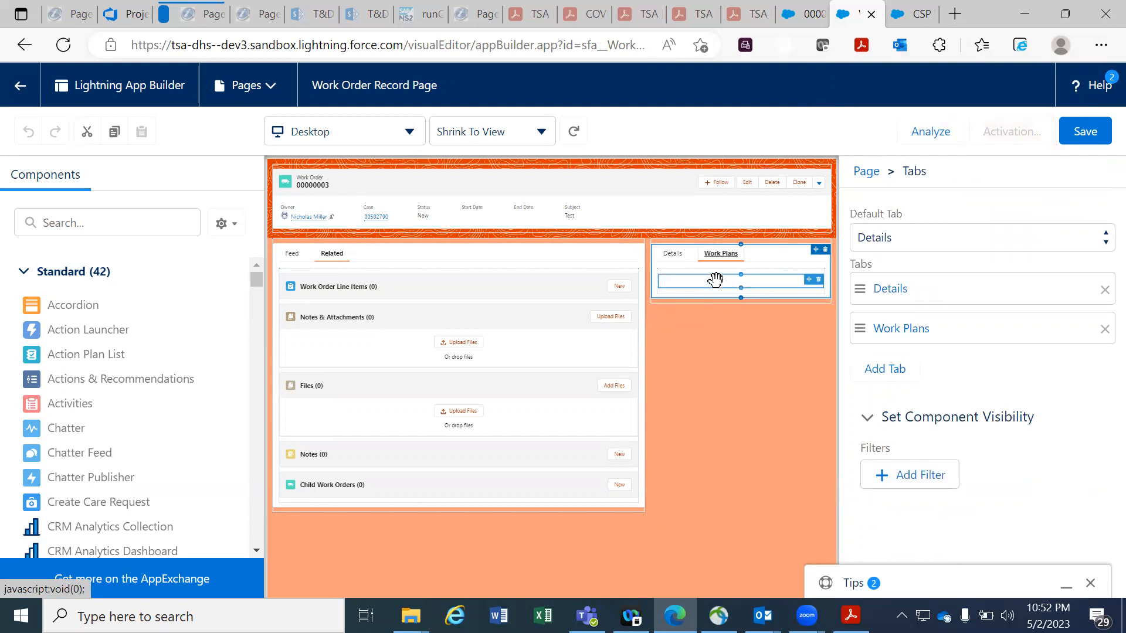
{"action": "left_click", "coordinate": [716, 280]}
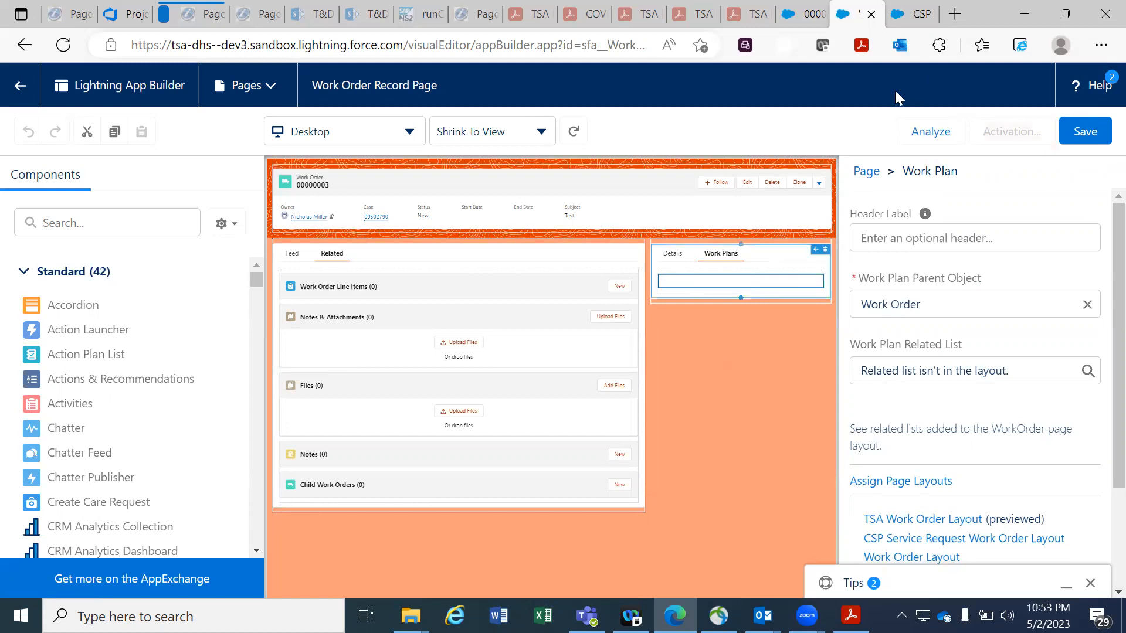
Save the CSP Work Order Record Page, start its activation, and review the org default and app default assignment options.
{"action": "left_click", "coordinate": [909, 25]}
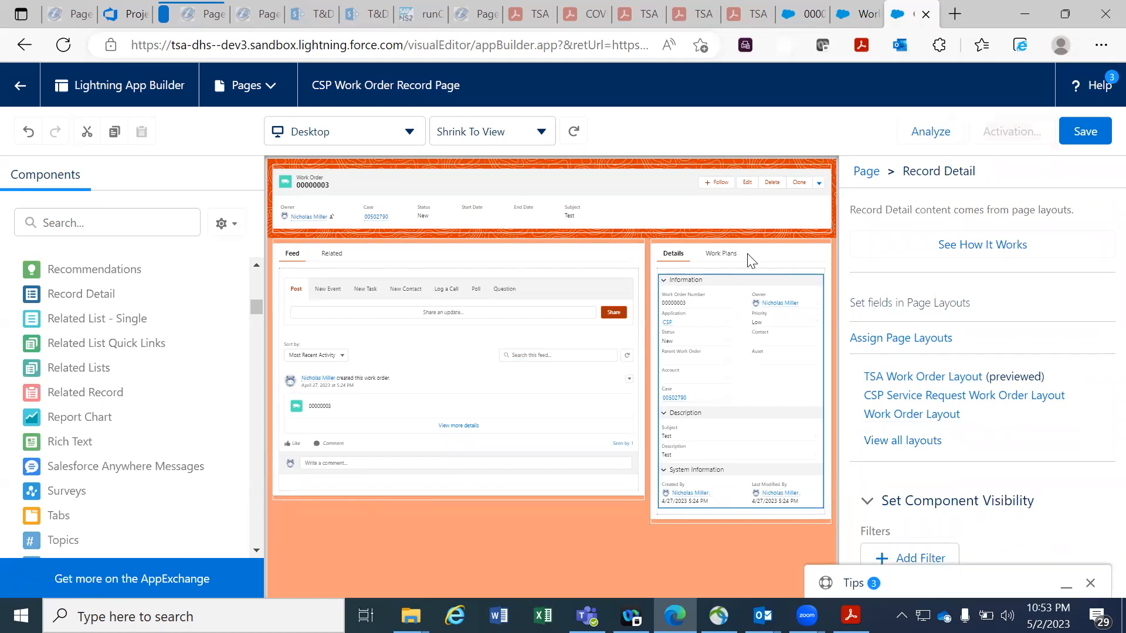
{"action": "left_click", "coordinate": [1090, 132]}
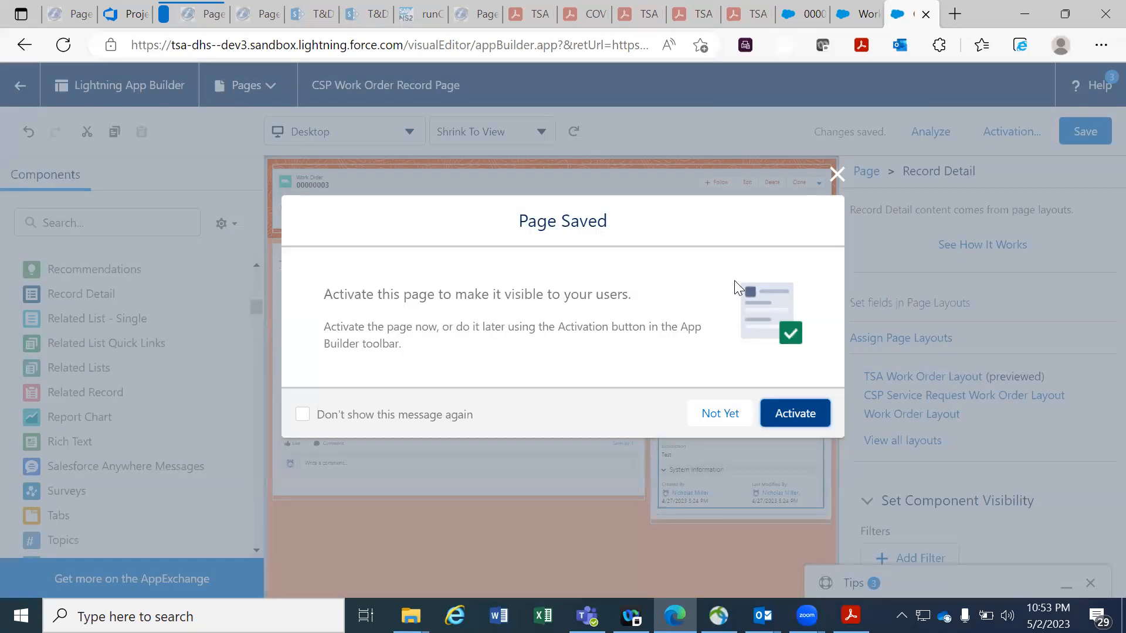
{"action": "left_click", "coordinate": [795, 418]}
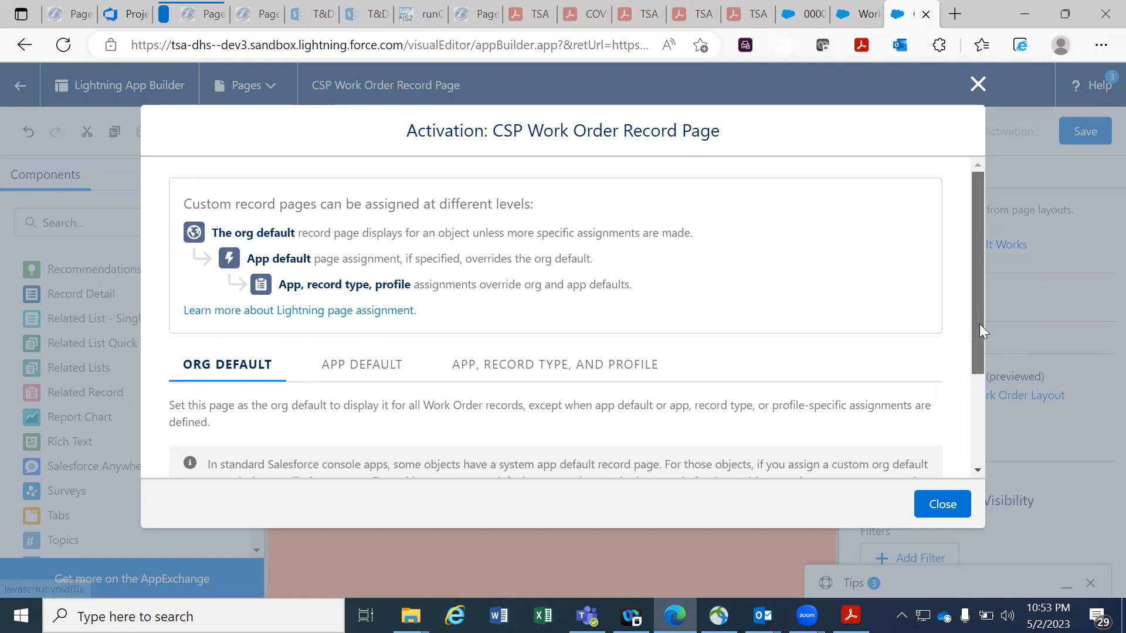
{"action": "left_click_drag", "start_coordinate": [979, 324], "coordinate": [978, 359]}
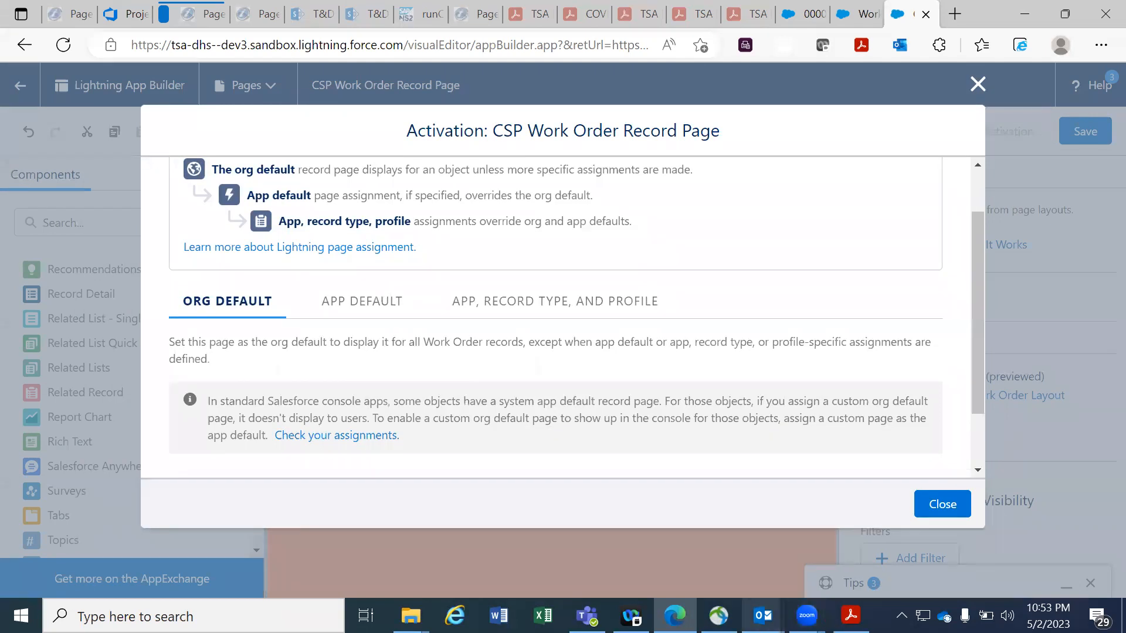
{"action": "mouse_move", "coordinate": [763, 616]}
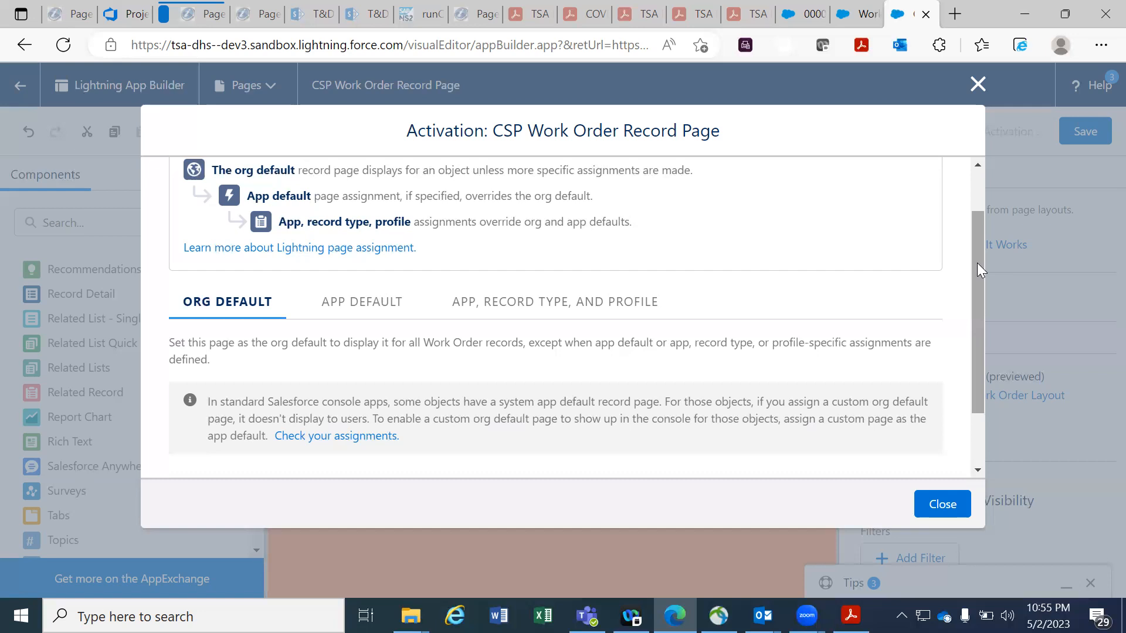
{"action": "left_click", "coordinate": [352, 304]}
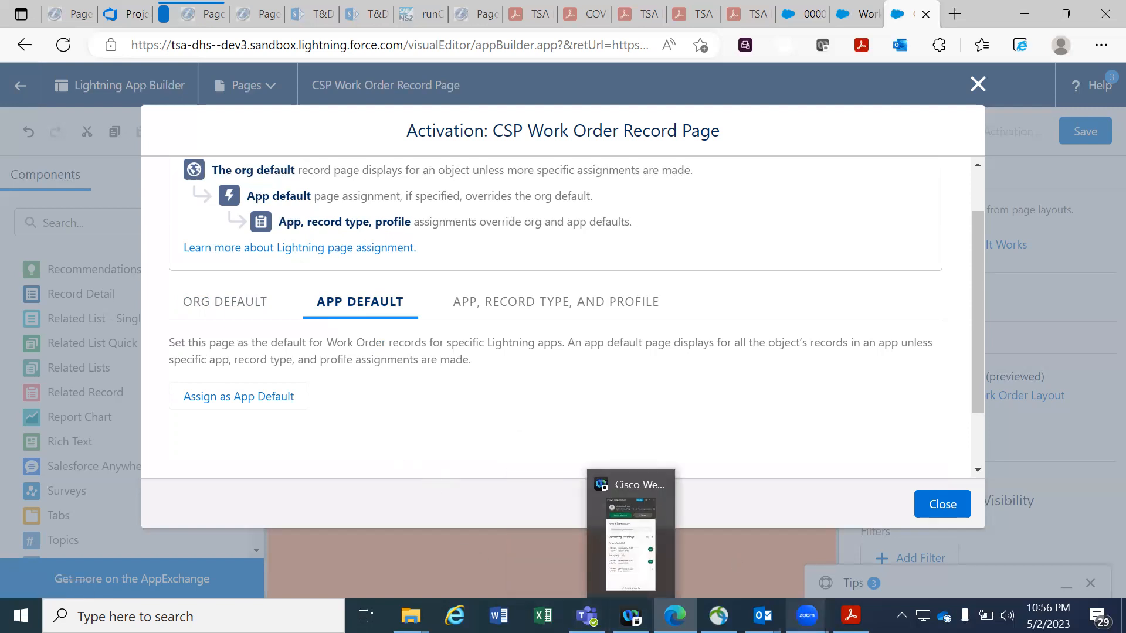
Switch to Outlook to reread the Database Statement of Work email's record page assignment instructions, and return to the page activation.
{"action": "left_click", "coordinate": [762, 614]}
{"action": "left_click", "coordinate": [832, 557]}
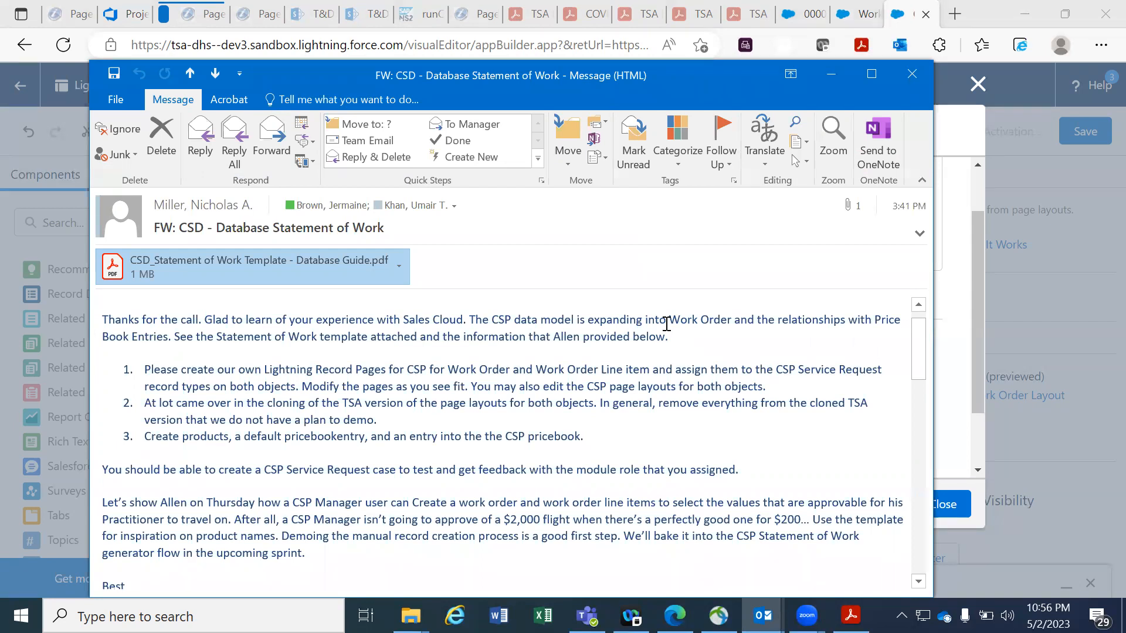
{"action": "left_click", "coordinate": [980, 297]}
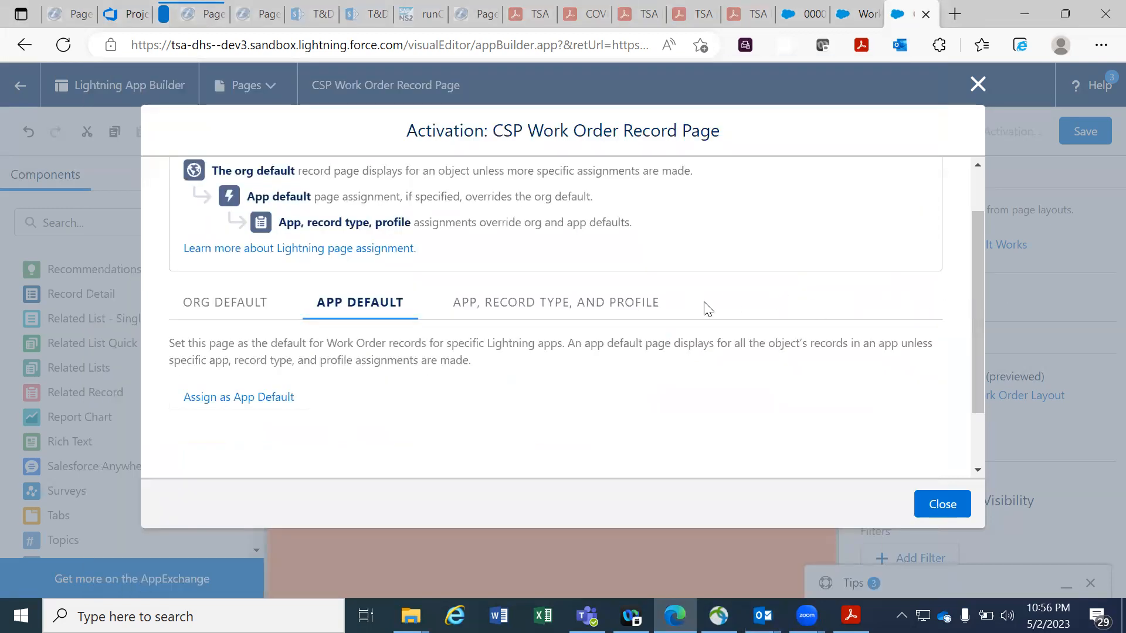
Start an assignment by app, record type and profile for the CSP Work Order Record Page and choose the CSP app.
{"action": "left_click", "coordinate": [574, 308]}
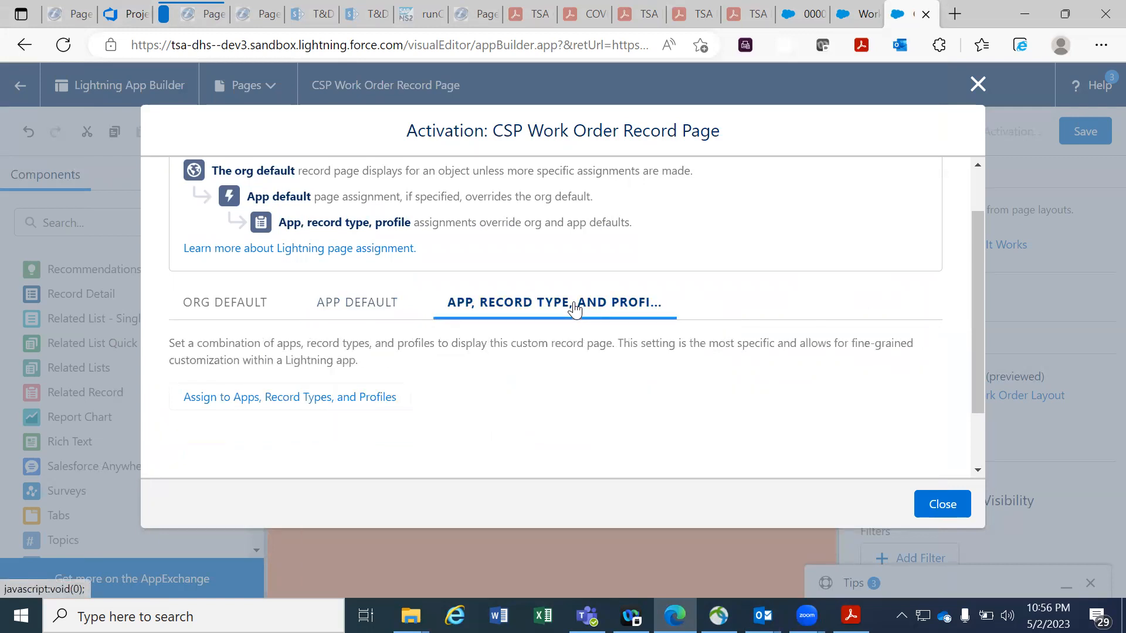
{"action": "left_click", "coordinate": [312, 403]}
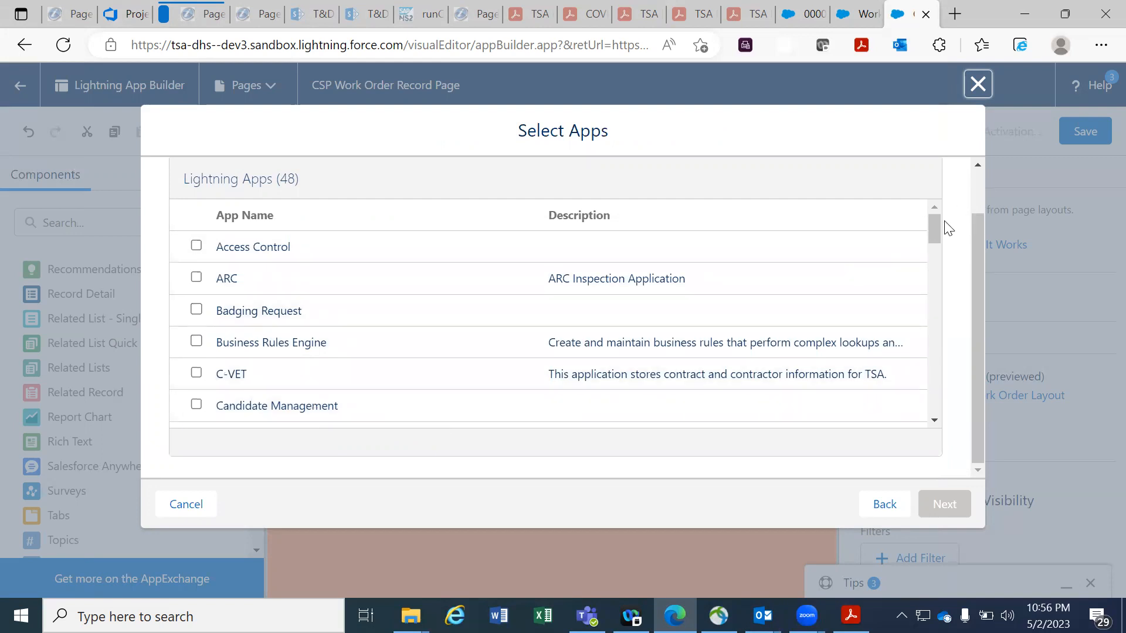
{"action": "left_click_drag", "start_coordinate": [933, 227], "coordinate": [931, 251]}
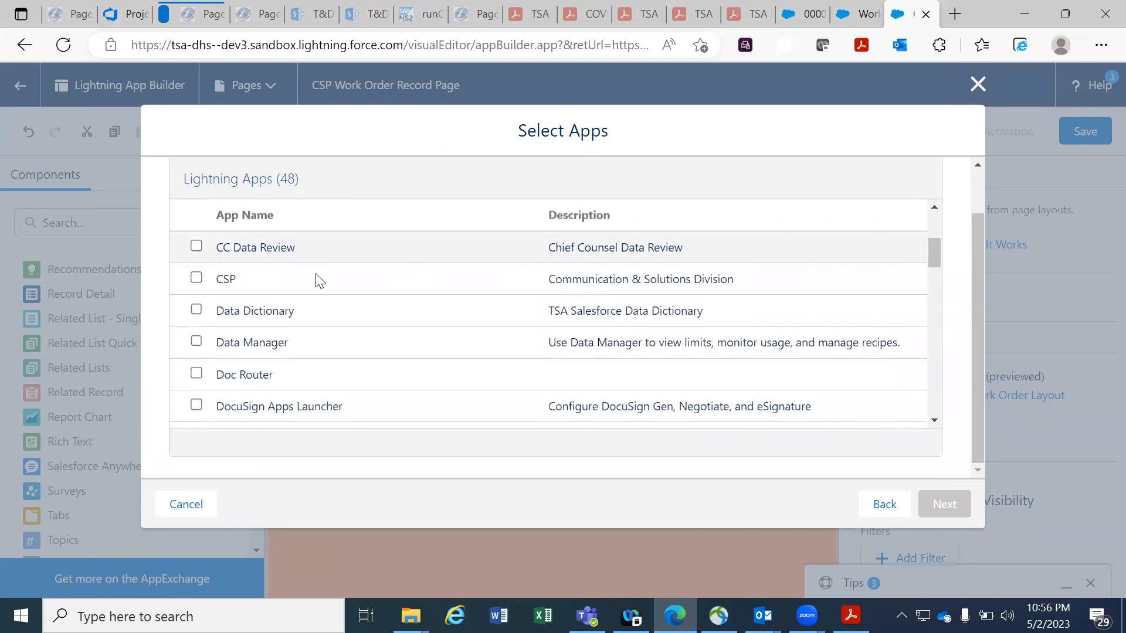
{"action": "left_click", "coordinate": [197, 277]}
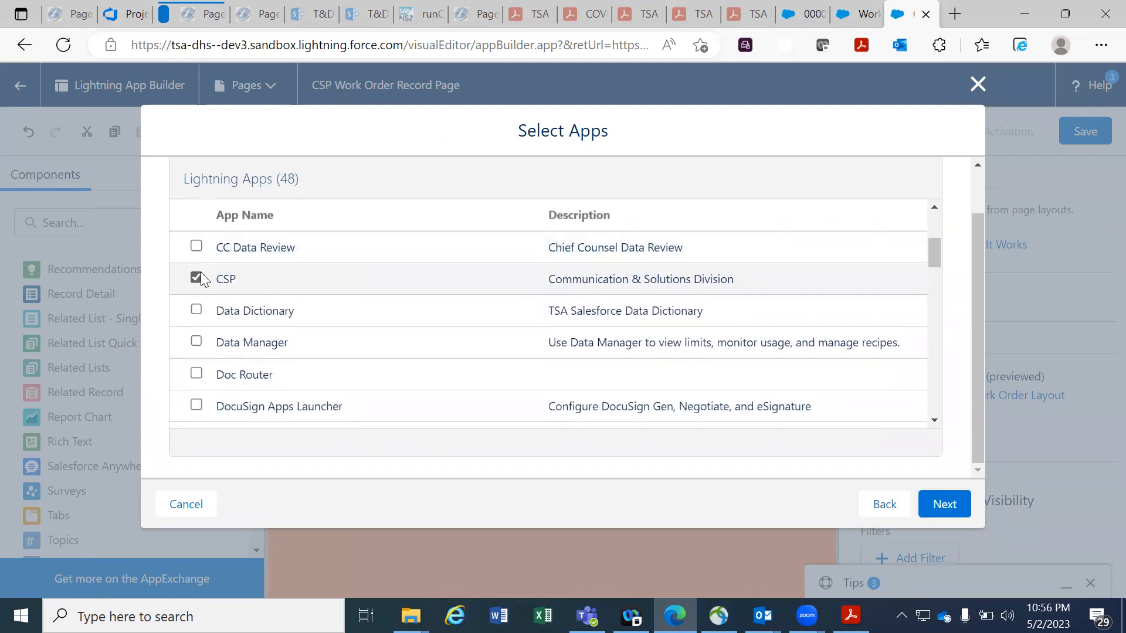
{"action": "left_click", "coordinate": [947, 508]}
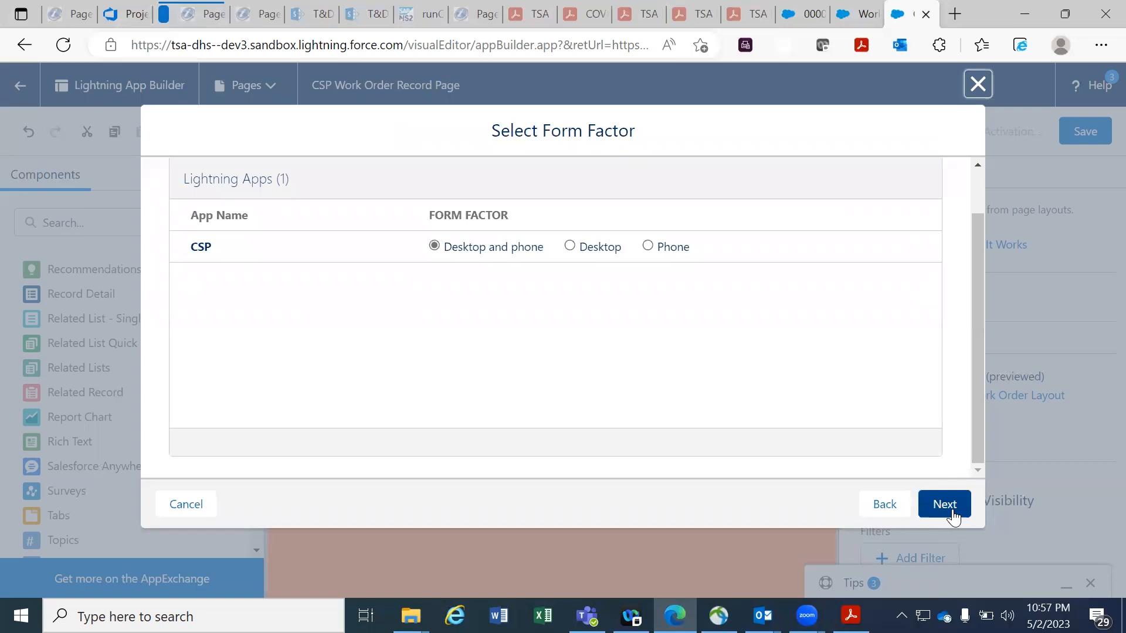
Keep the Desktop and phone form factor and assign the page to the CSP Service Request record type.
{"action": "left_click", "coordinate": [952, 508]}
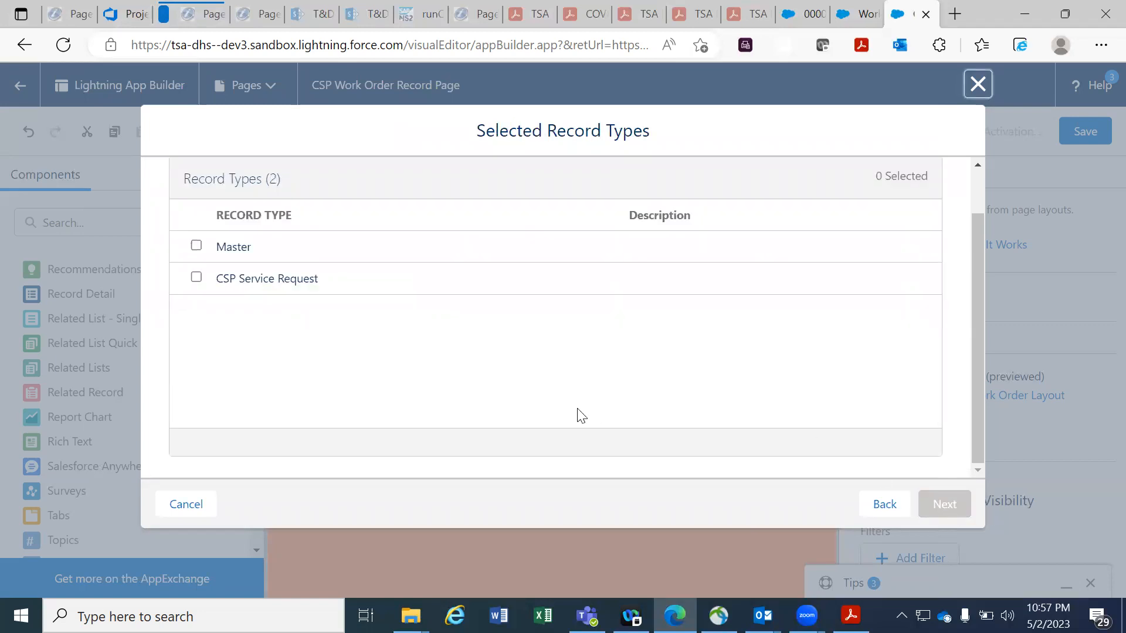
{"action": "left_click", "coordinate": [200, 280]}
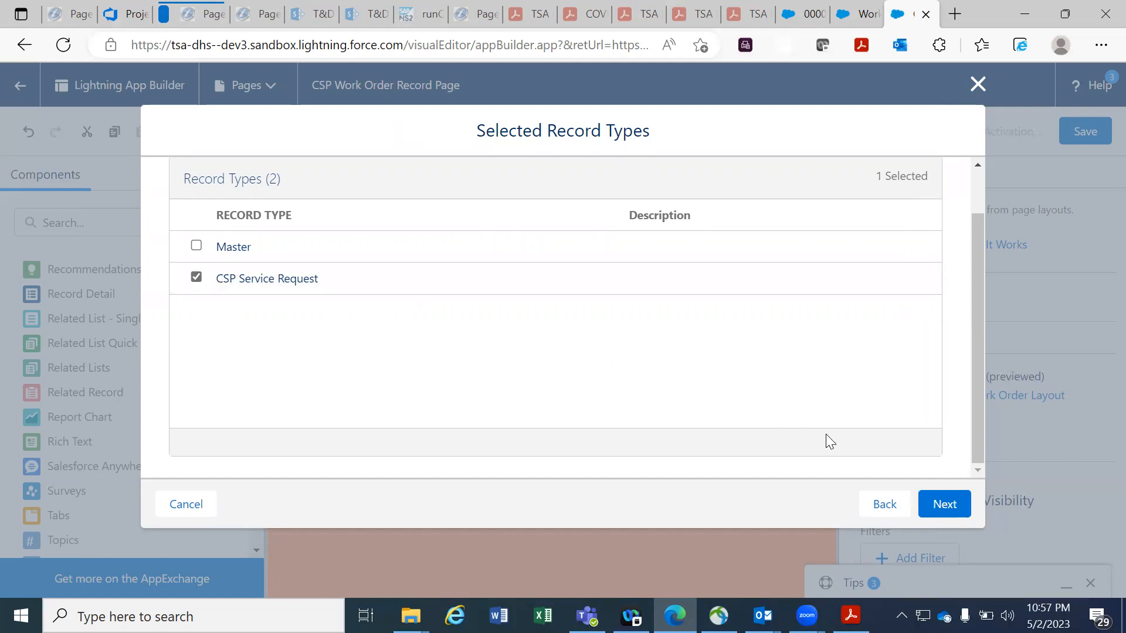
{"action": "left_click", "coordinate": [932, 502]}
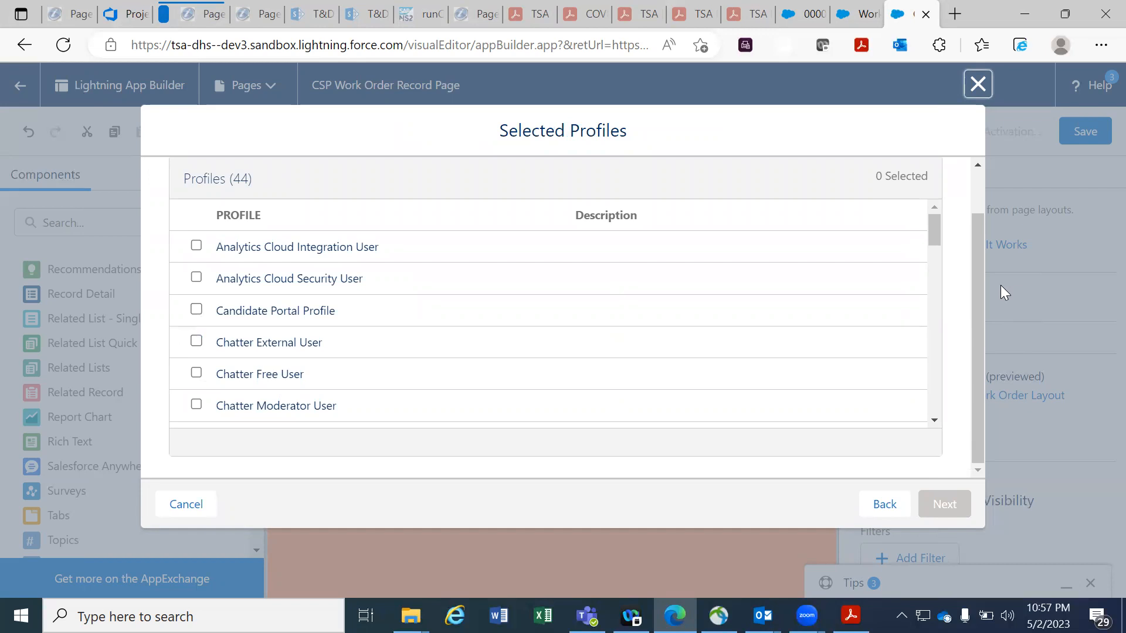
Recheck the emailed instructions and include the System Administrator profile in the page assignment.
{"action": "key", "text": "alt+Tab"}
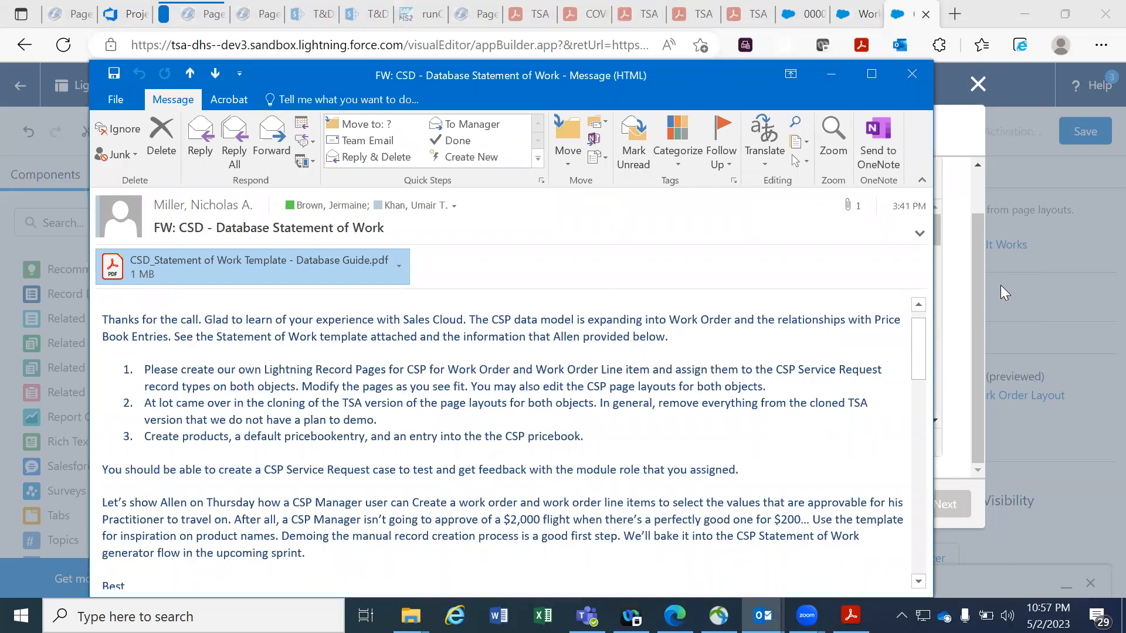
{"action": "key", "text": "alt+Tab"}
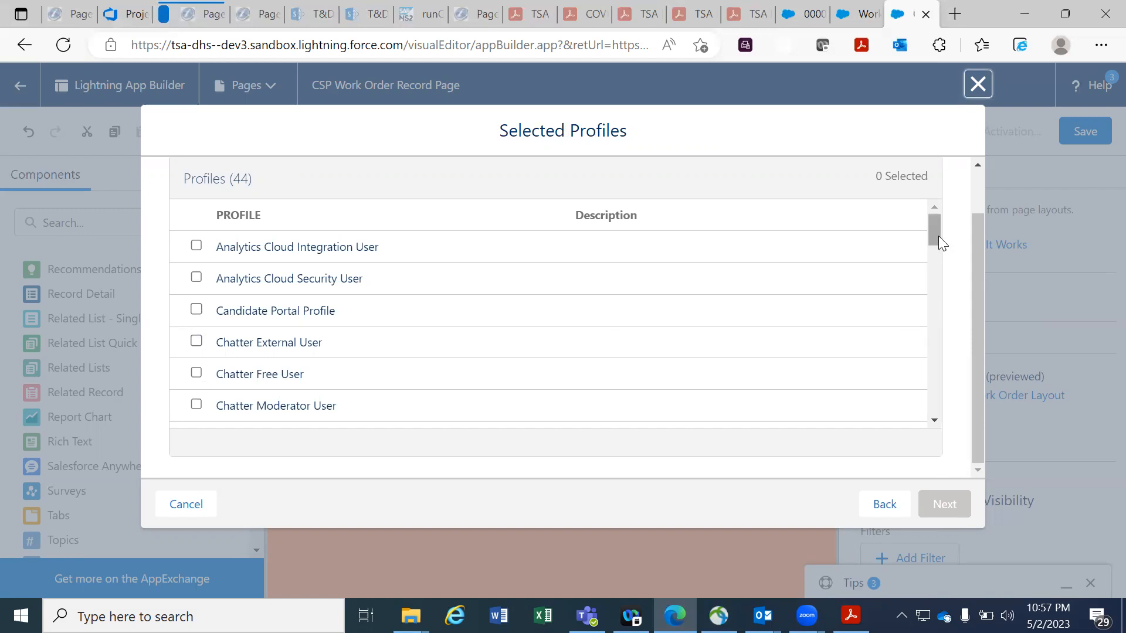
{"action": "left_click_drag", "start_coordinate": [939, 236], "coordinate": [952, 366]}
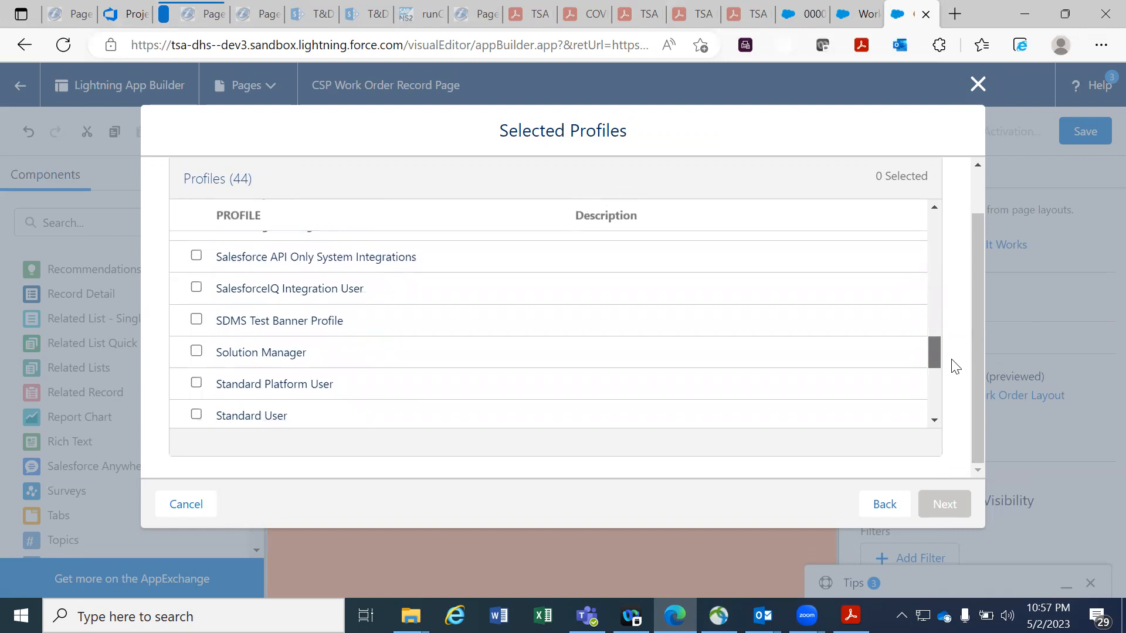
{"action": "left_click_drag", "start_coordinate": [955, 366], "coordinate": [955, 367]}
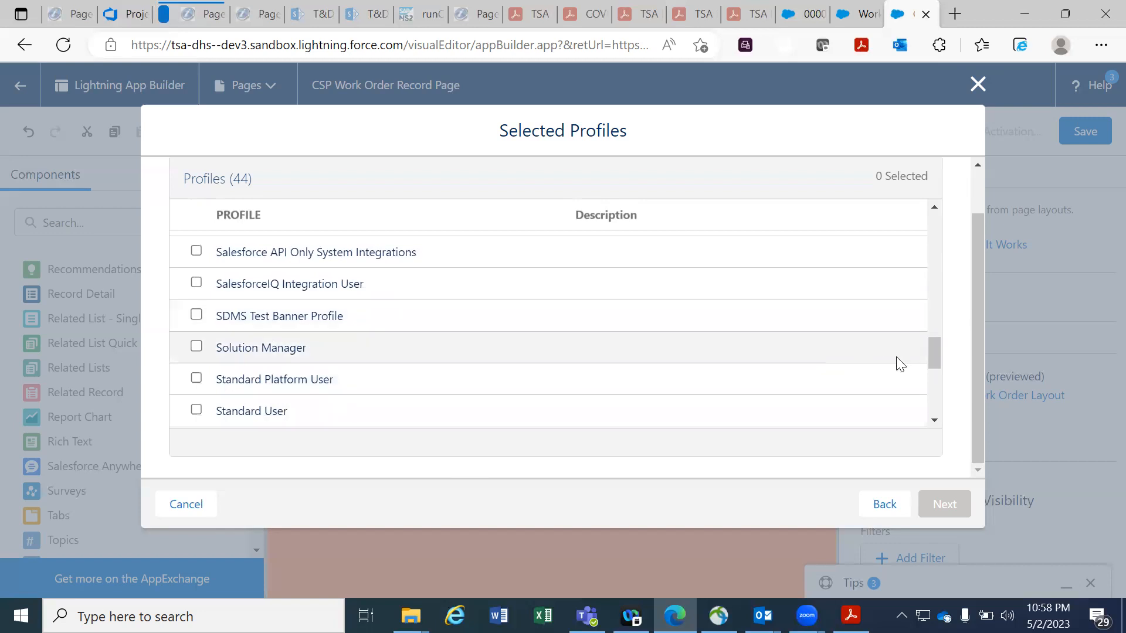
{"action": "left_click_drag", "start_coordinate": [932, 361], "coordinate": [932, 371]}
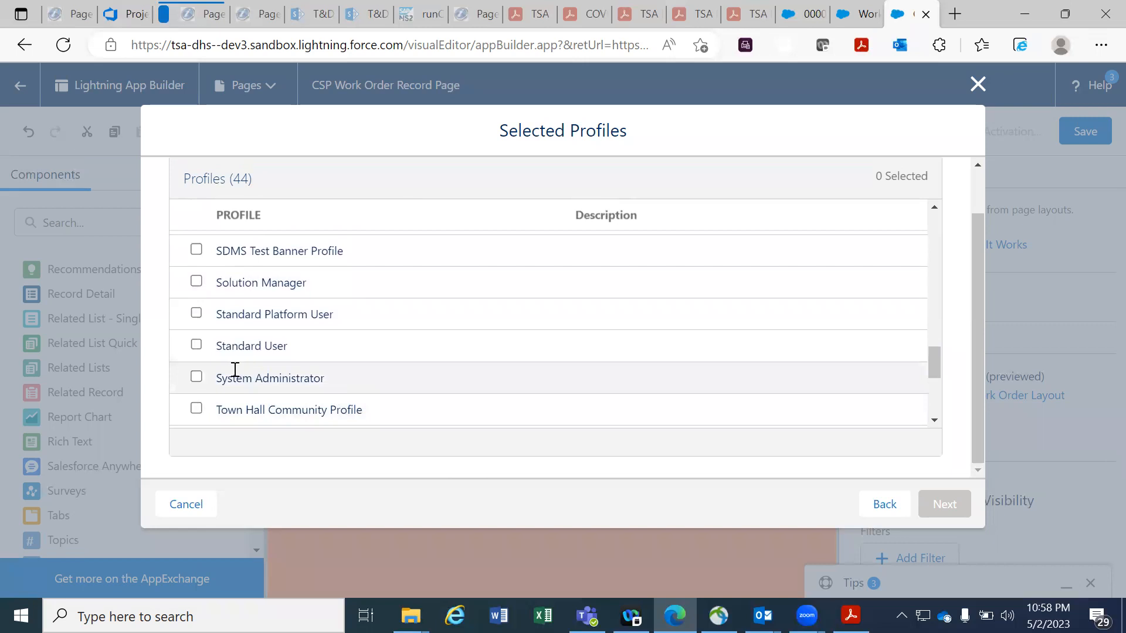
{"action": "left_click", "coordinate": [196, 378]}
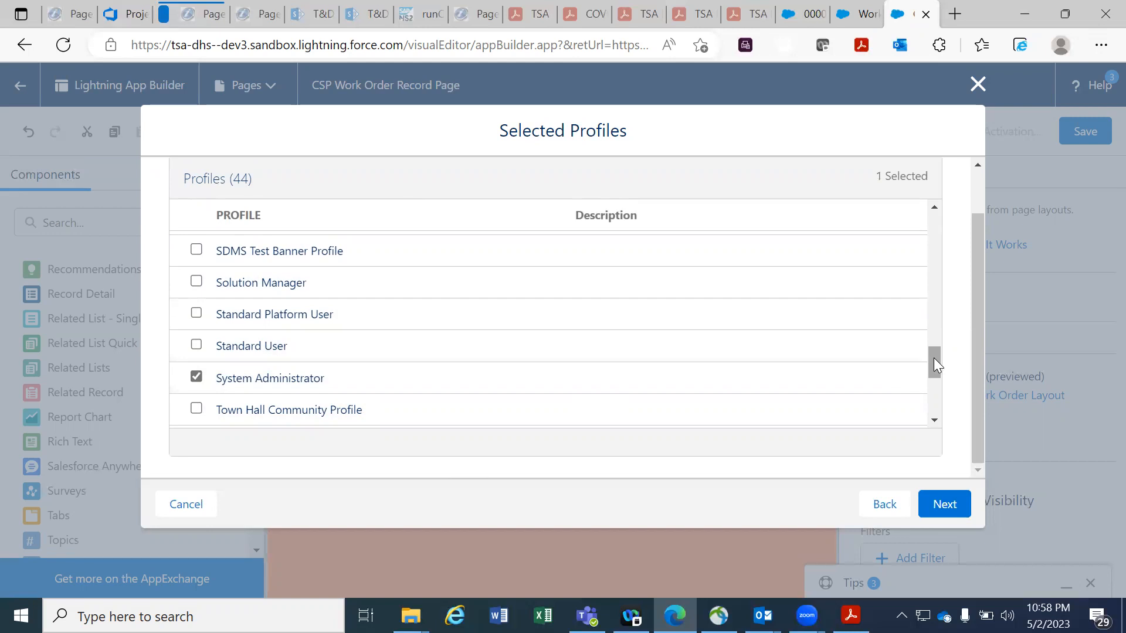
Look through the remaining profiles and add TSA Standard Platform User to the page assignment.
{"action": "left_click_drag", "start_coordinate": [934, 358], "coordinate": [932, 398]}
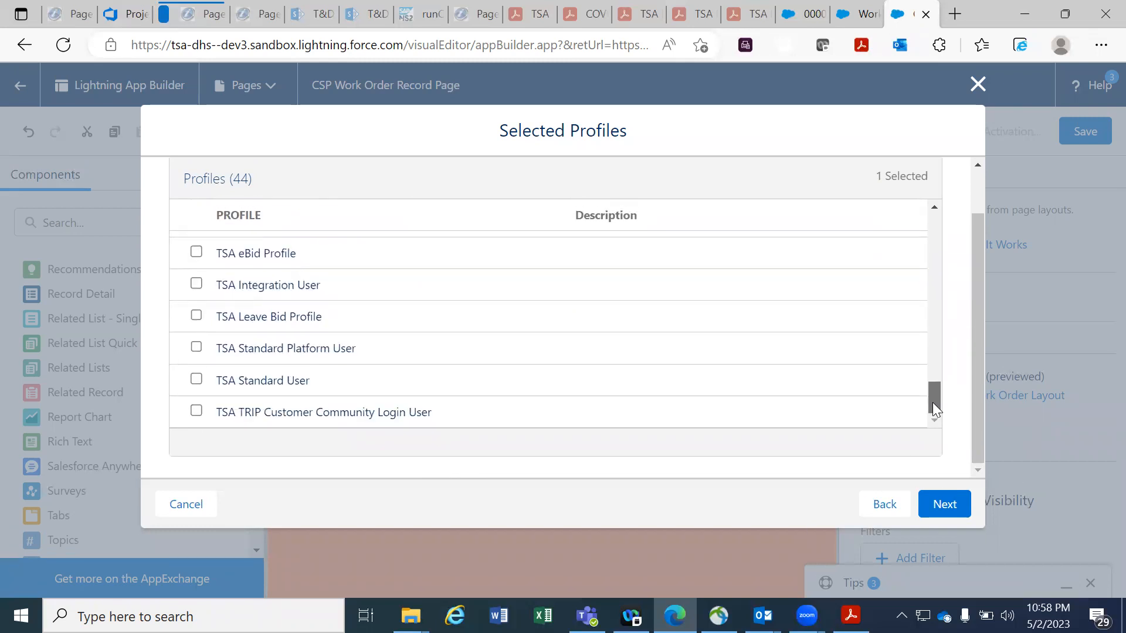
{"action": "left_click_drag", "start_coordinate": [933, 410], "coordinate": [935, 353]}
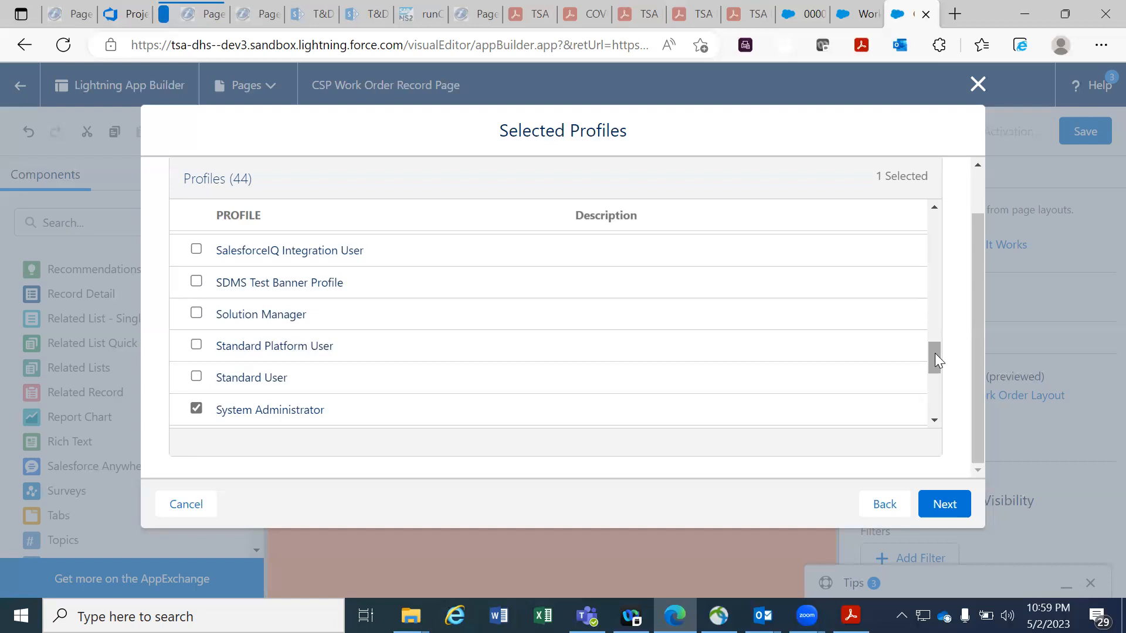
{"action": "left_click_drag", "start_coordinate": [936, 354], "coordinate": [931, 398]}
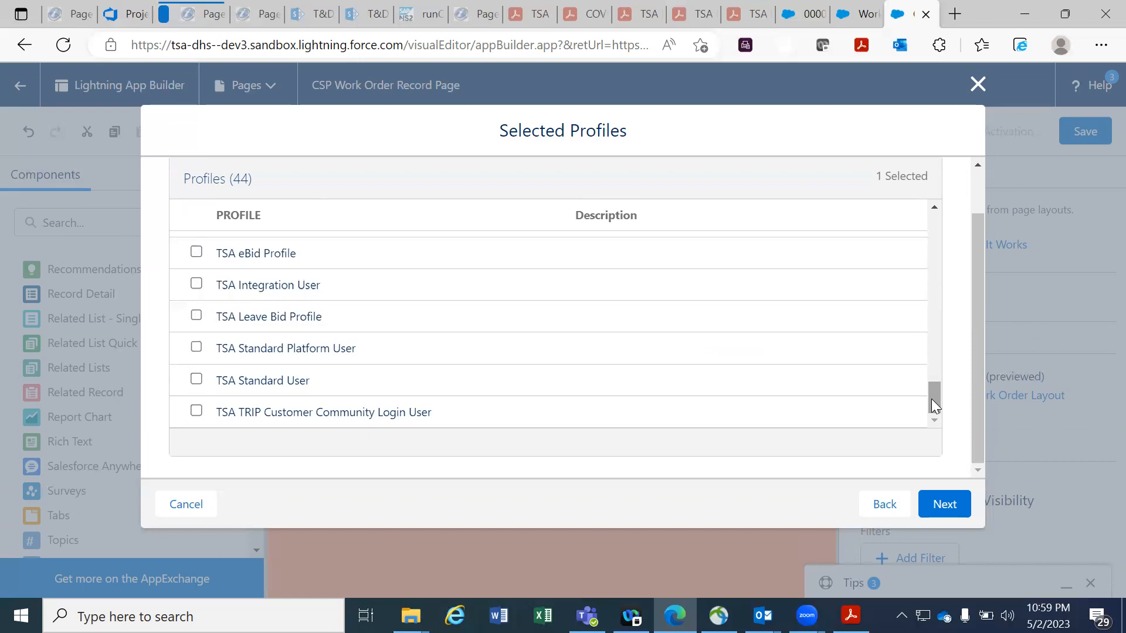
{"action": "left_click_drag", "start_coordinate": [931, 398], "coordinate": [931, 406]}
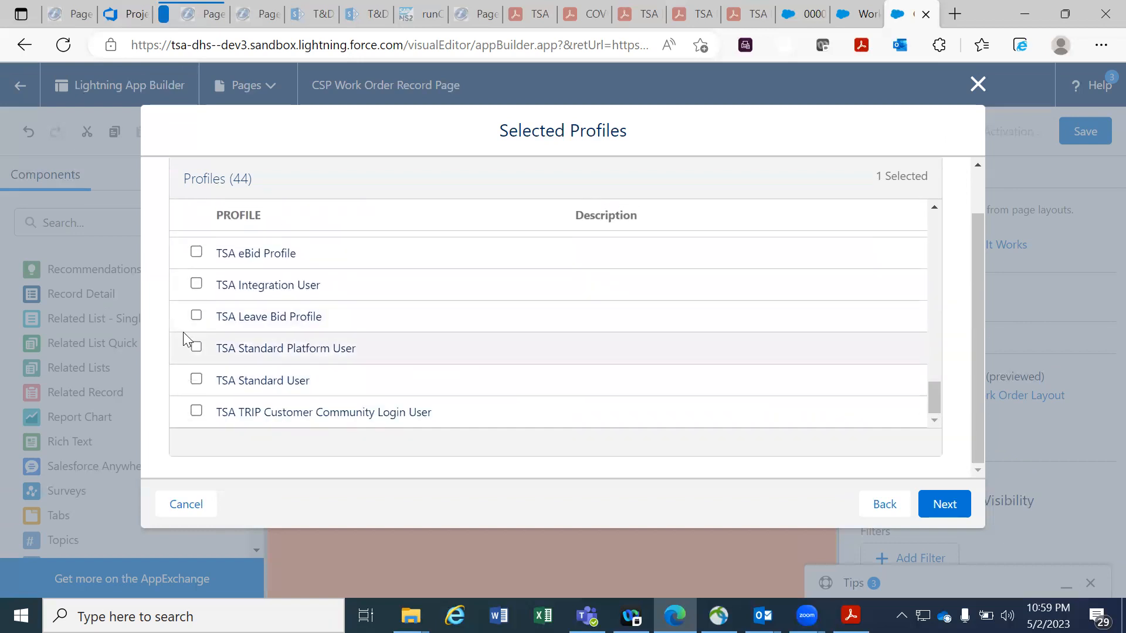
{"action": "left_click", "coordinate": [197, 348]}
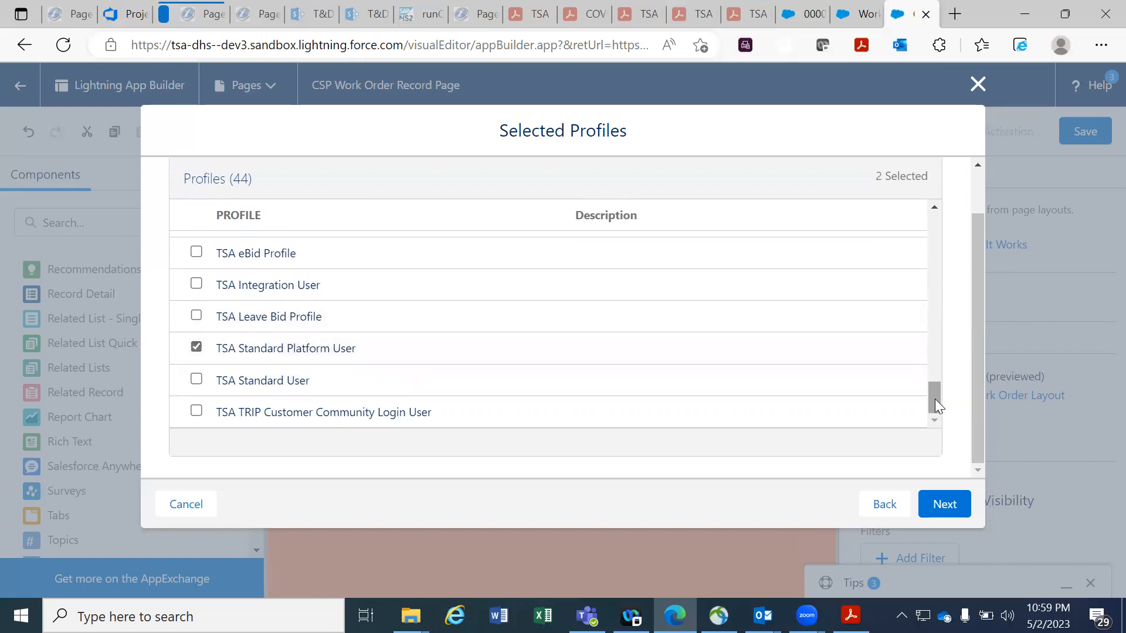
Add the Standard Platform User profile to the assignment and proceed to the assignment review.
{"action": "left_click_drag", "start_coordinate": [936, 398], "coordinate": [945, 369]}
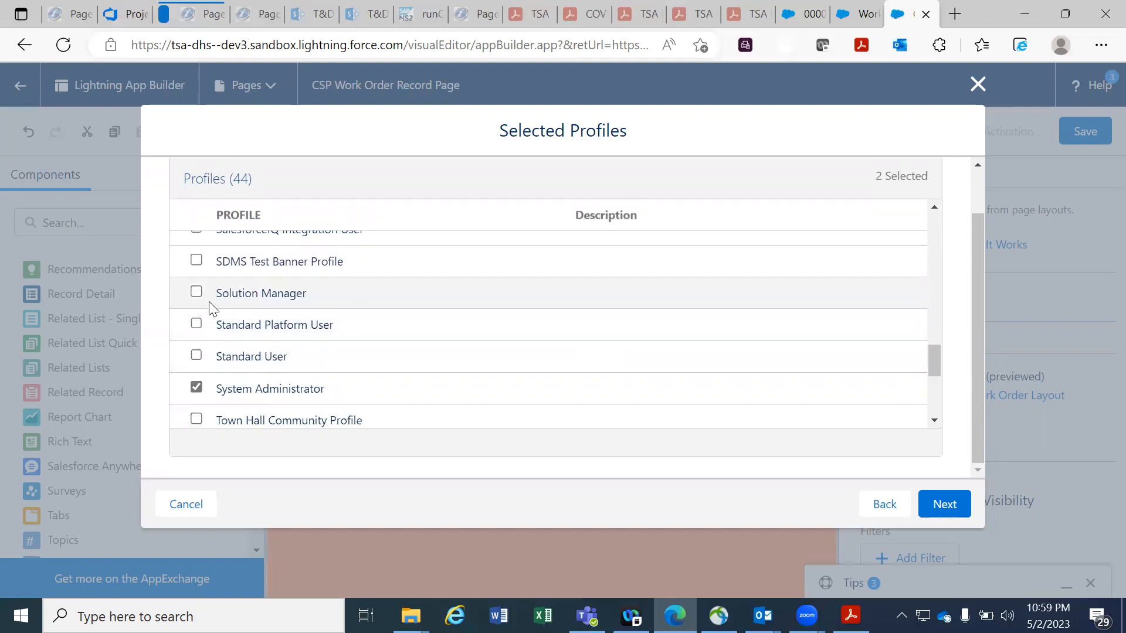
{"action": "left_click", "coordinate": [196, 324]}
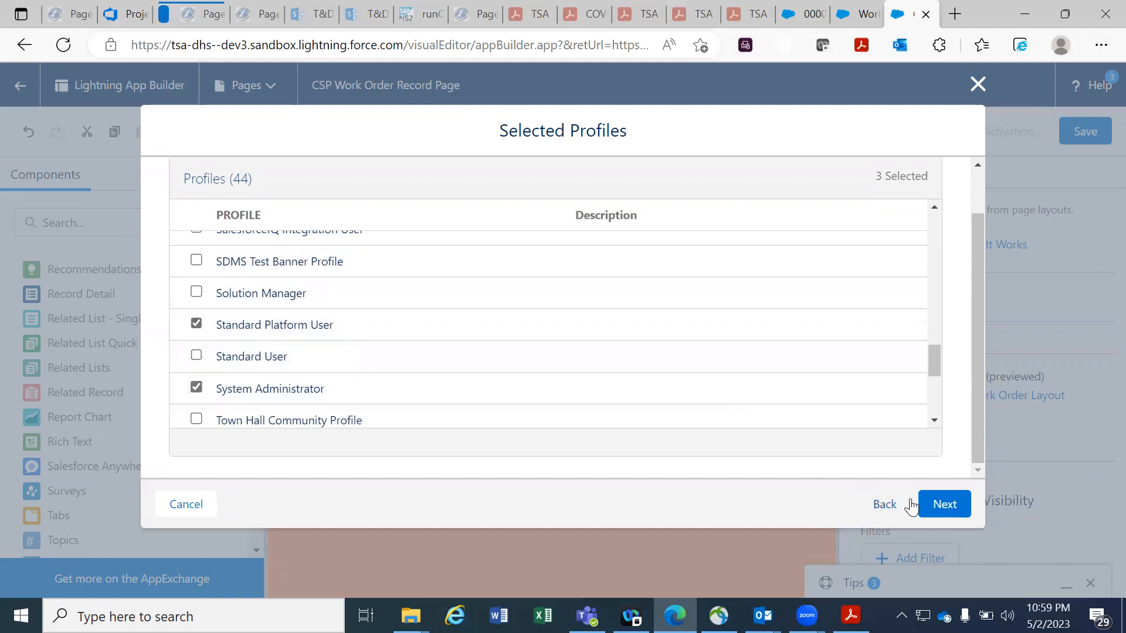
{"action": "left_click", "coordinate": [951, 506]}
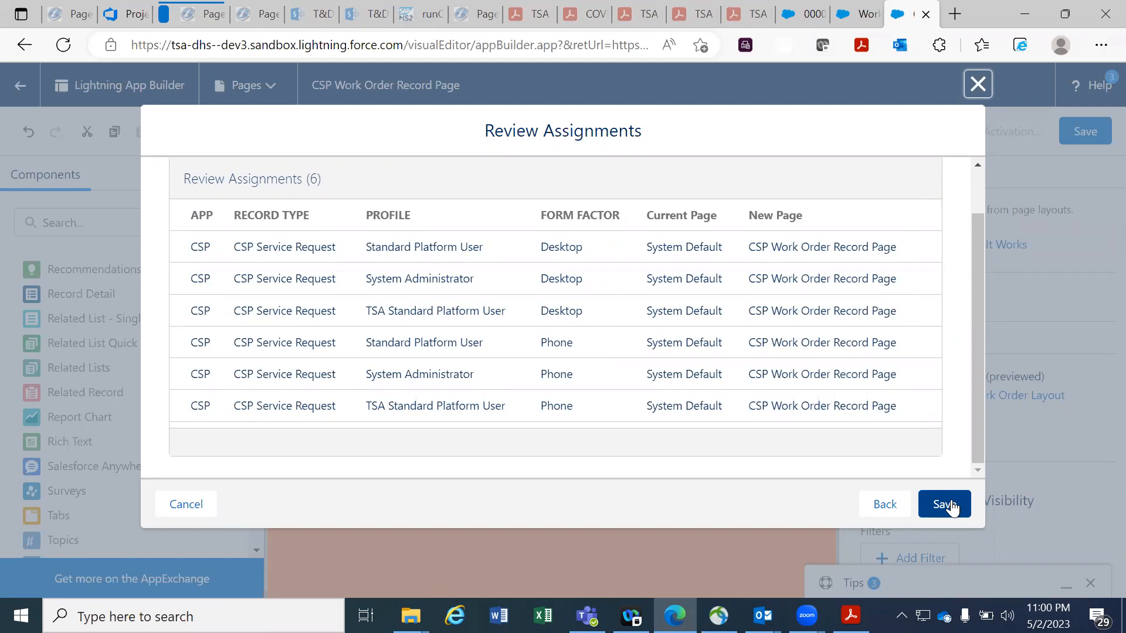
Remove the Standard Platform User and TSA Standard Platform User profiles from the page assignment and return to the assignment review.
{"action": "left_click", "coordinate": [879, 507]}
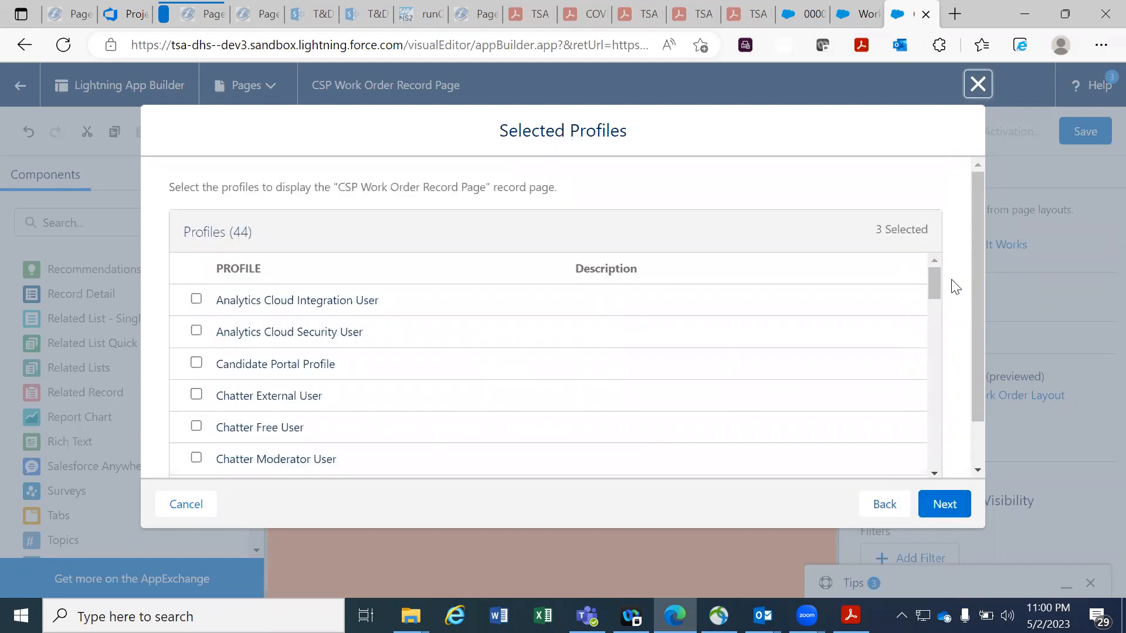
{"action": "left_click_drag", "start_coordinate": [935, 280], "coordinate": [960, 423]}
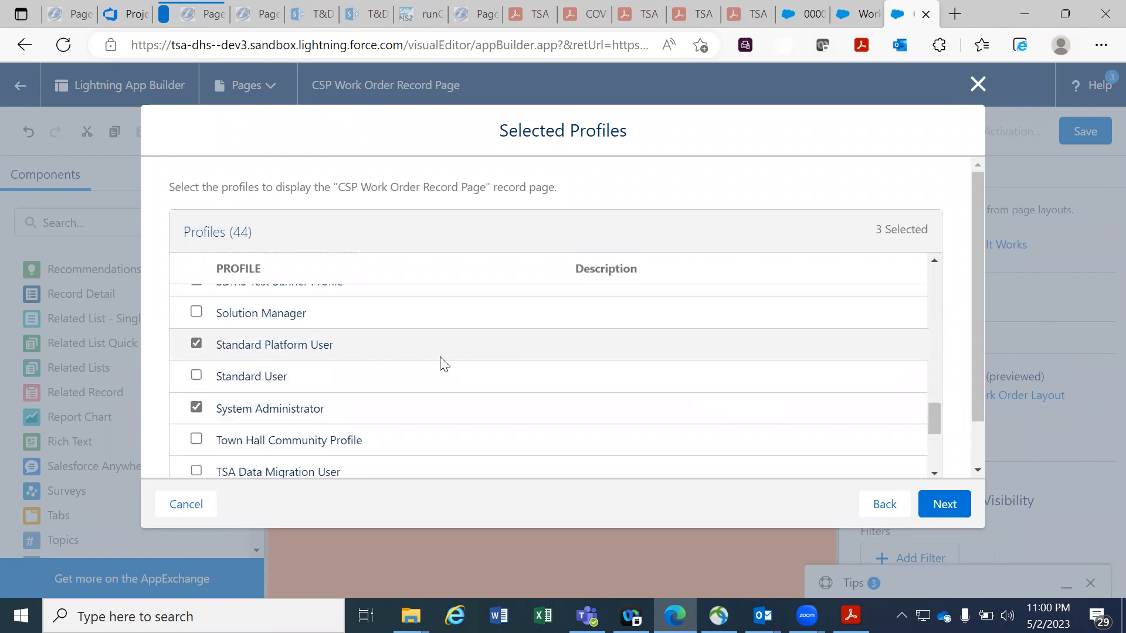
{"action": "left_click", "coordinate": [196, 344]}
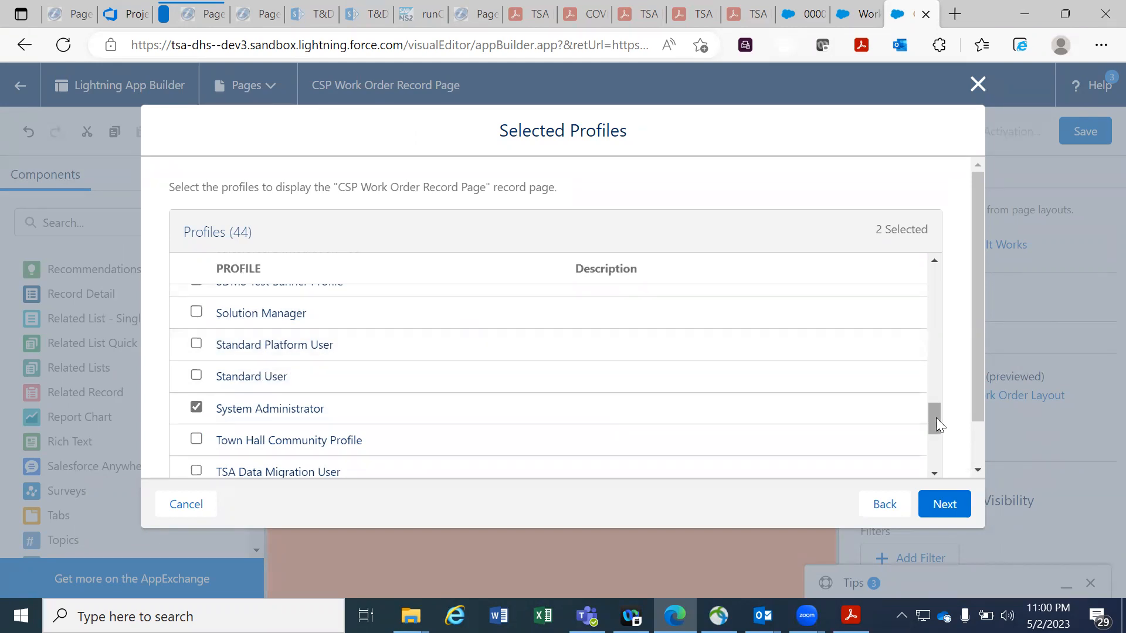
{"action": "left_click_drag", "start_coordinate": [936, 420], "coordinate": [936, 466]}
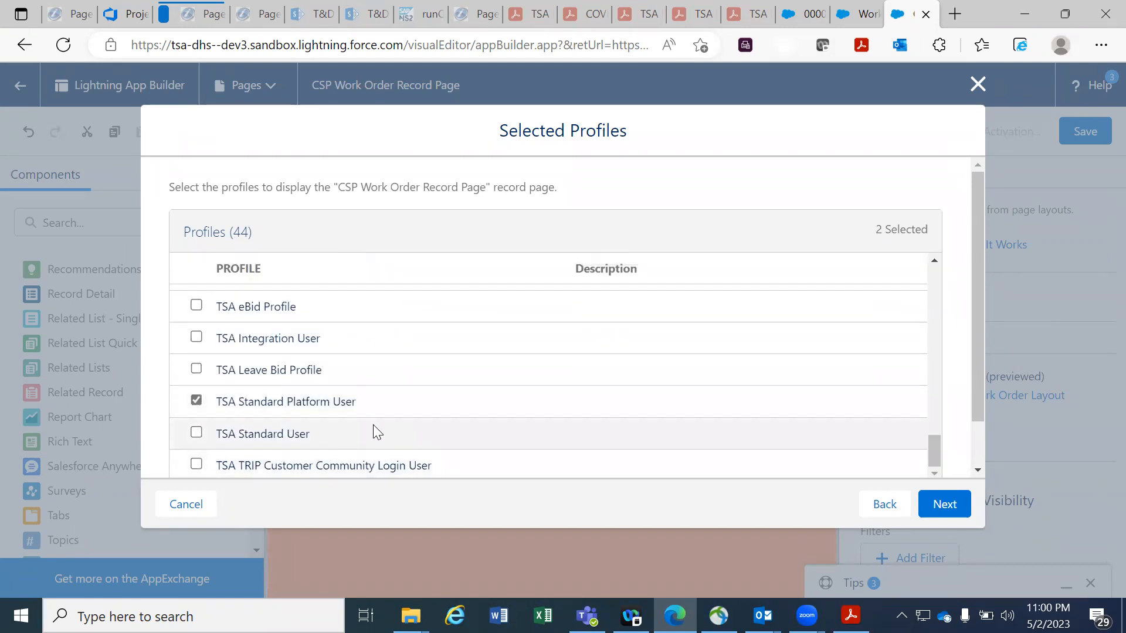
{"action": "left_click", "coordinate": [196, 401]}
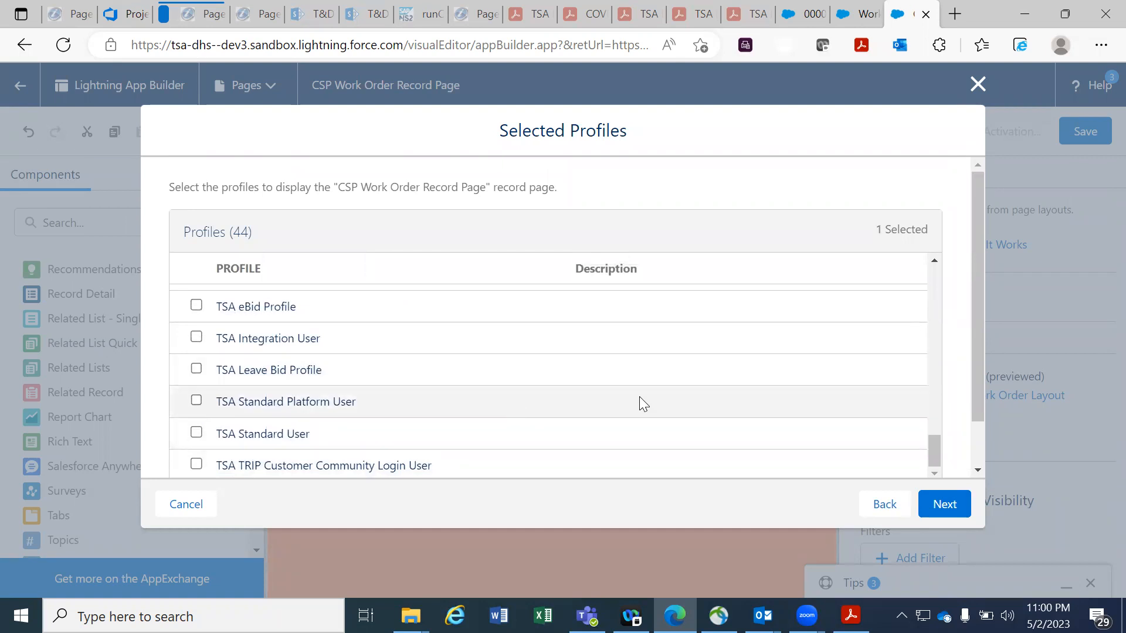
{"action": "left_click", "coordinate": [940, 508]}
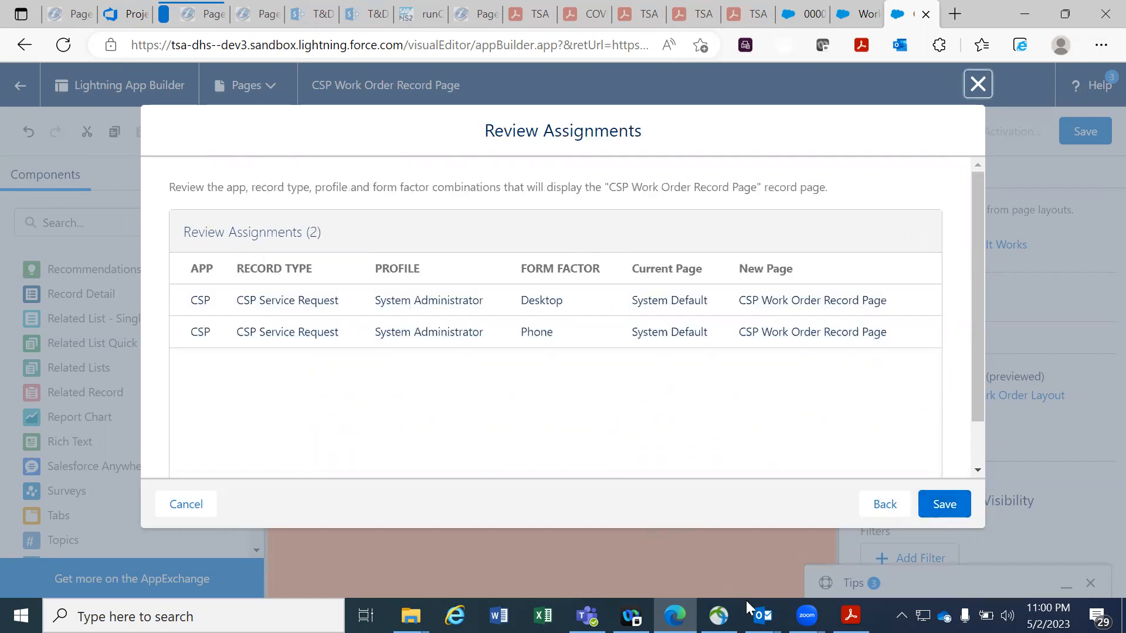
{"action": "left_click", "coordinate": [761, 614]}
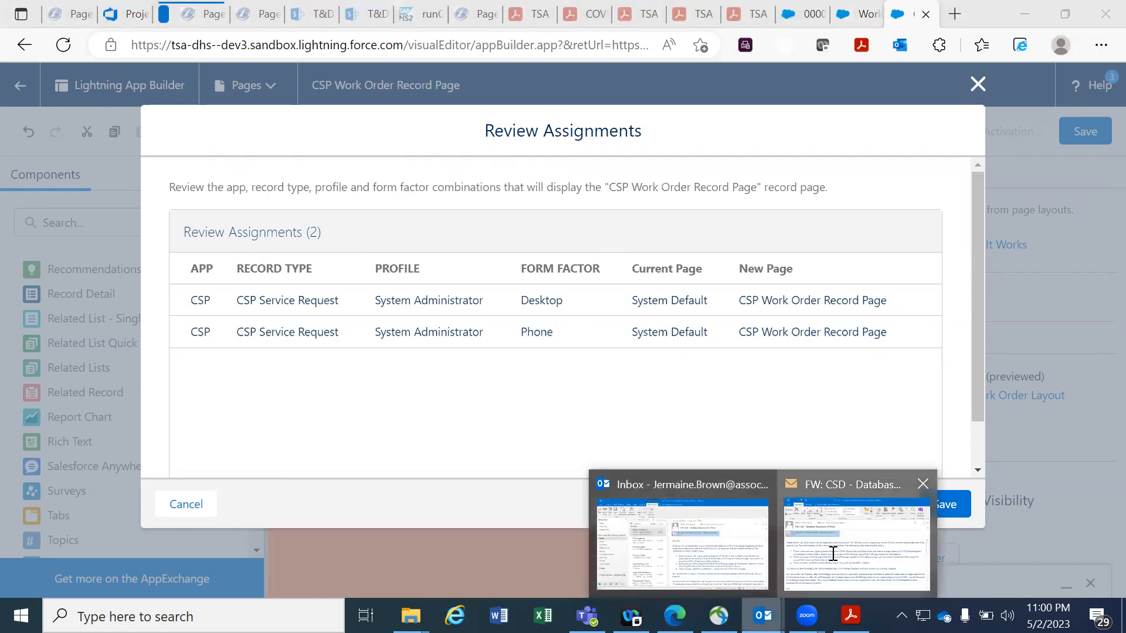
{"action": "left_click", "coordinate": [831, 553]}
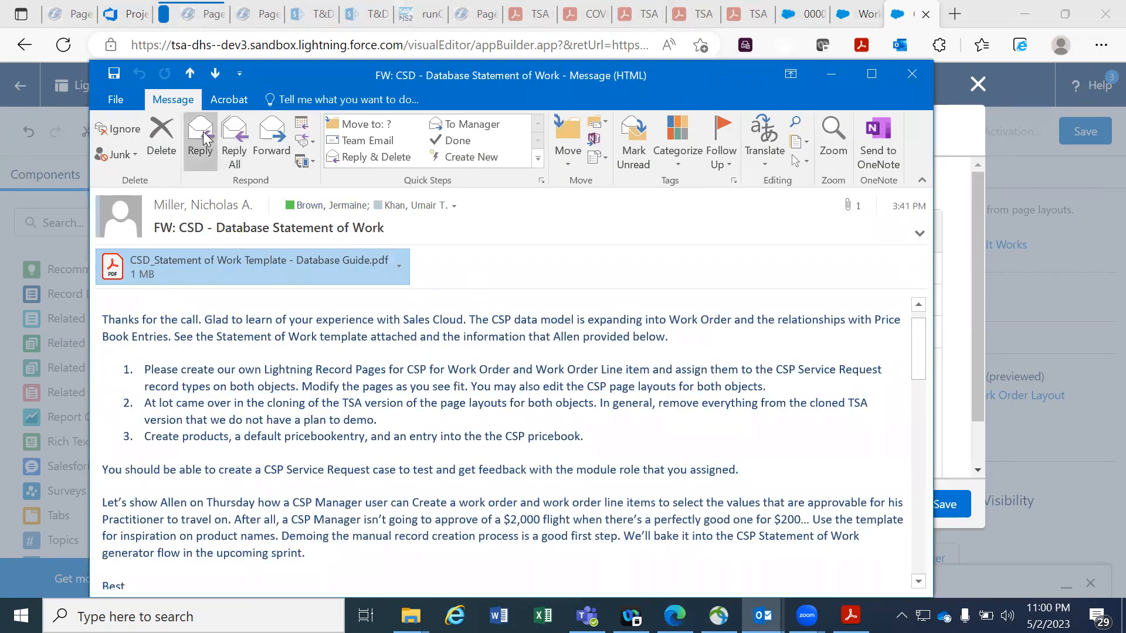
{"action": "left_click", "coordinate": [234, 146]}
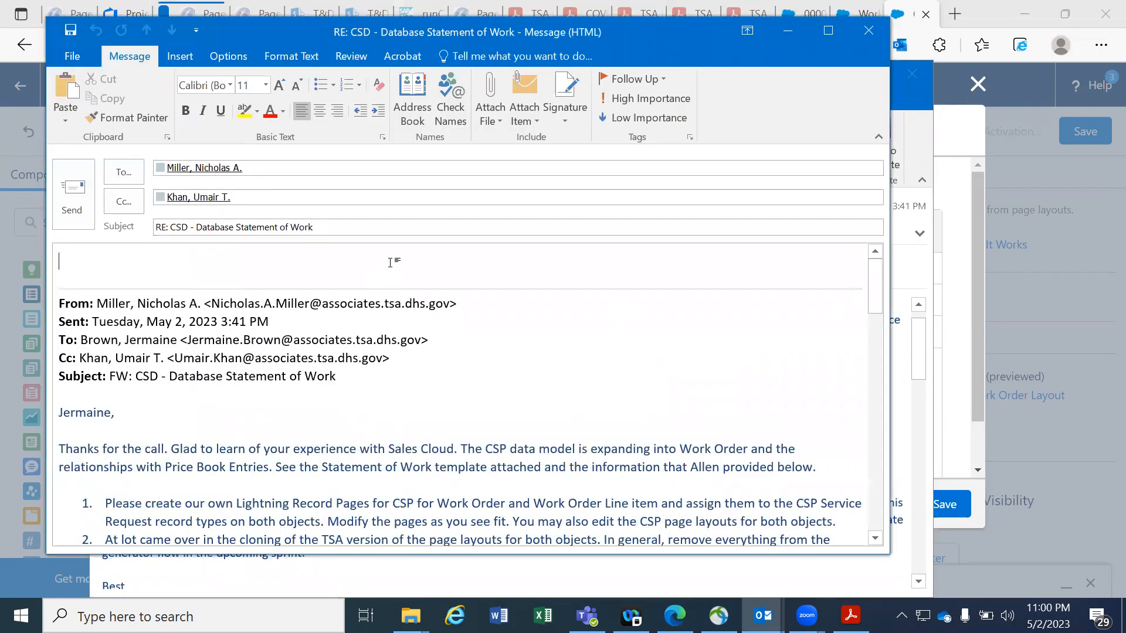
{"action": "type", "text": "Hello Nichol"}
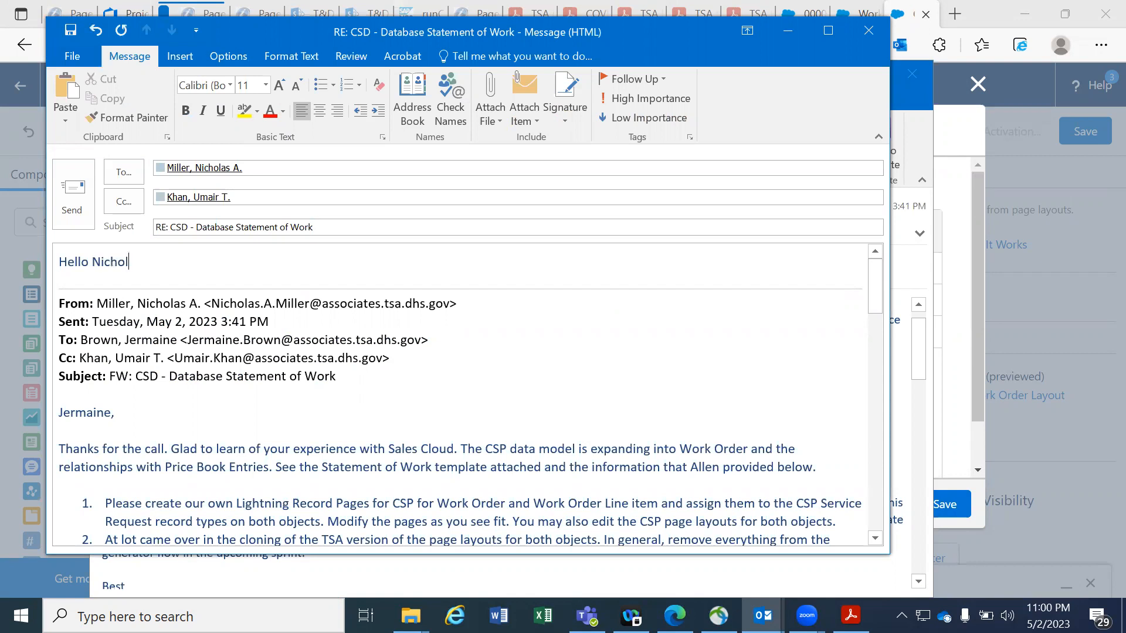
{"action": "type", "text": "as,"}
{"action": "key", "text": "Return"}
{"action": "key", "text": "Return"}
{"action": "type", "text": "I created a n"}
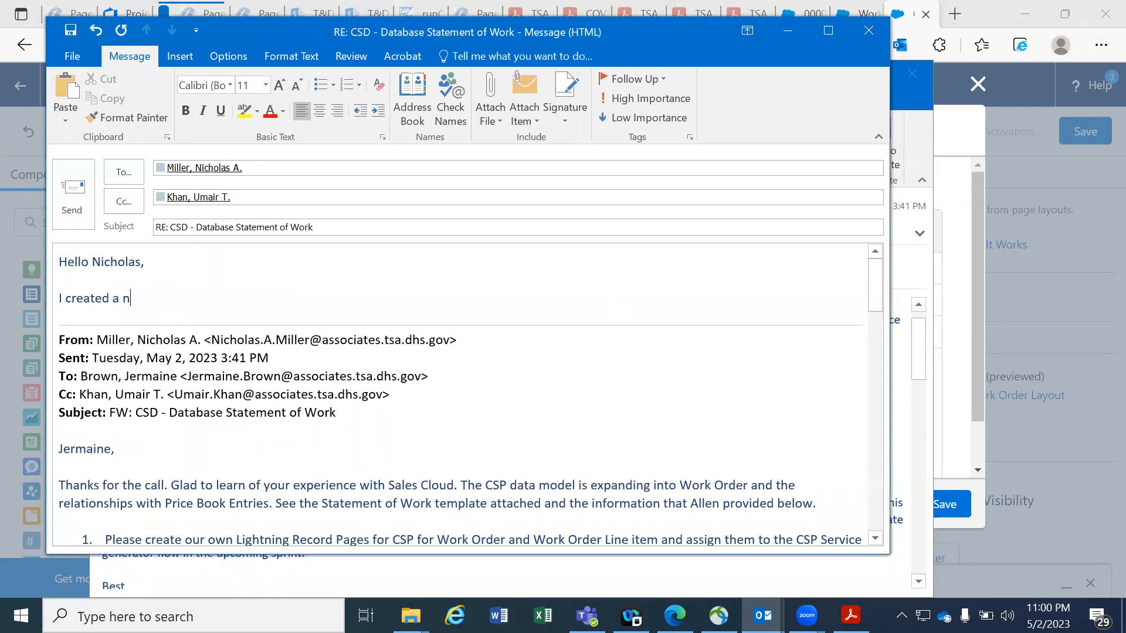
{"action": "type", "text": "ew Lightning Recor"}
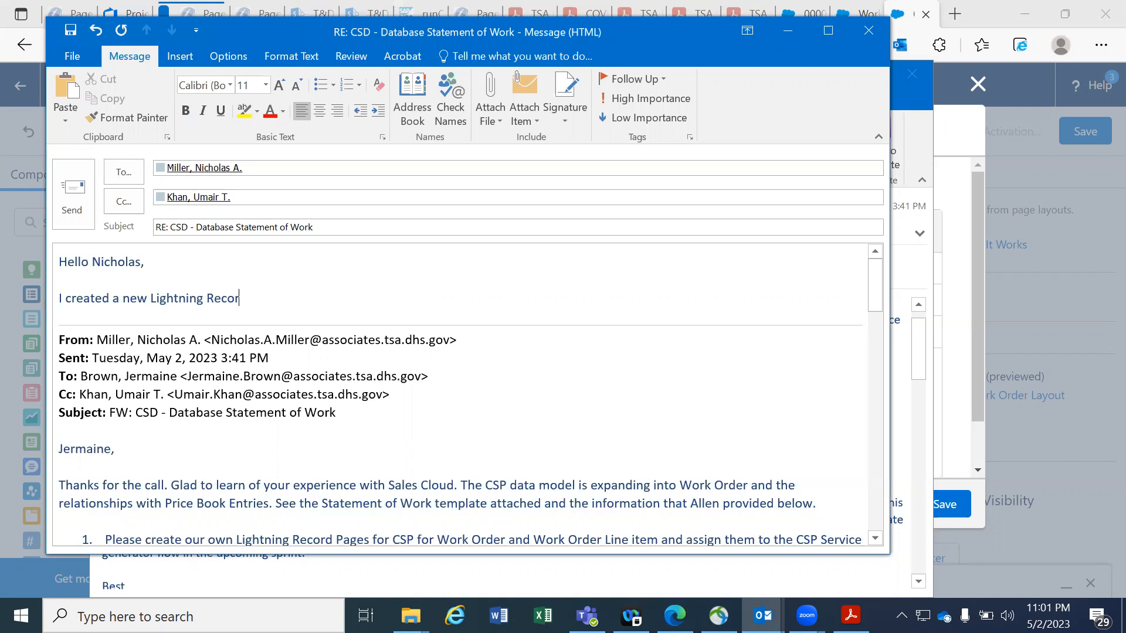
{"action": "type", "text": "d page for C"}
{"action": "left_click", "coordinate": [871, 28]}
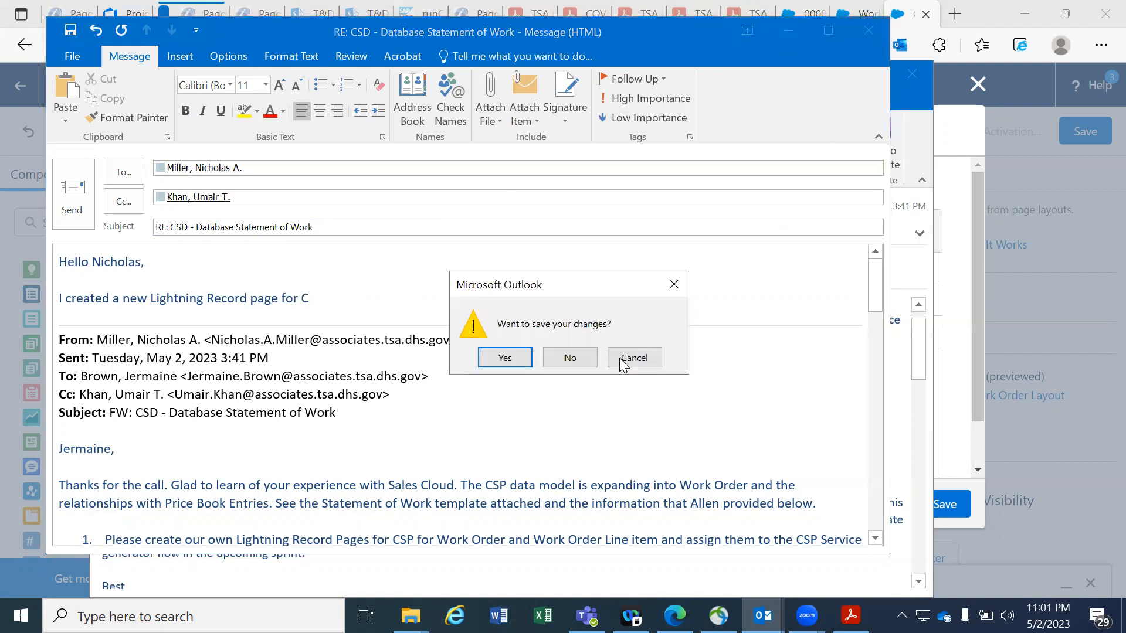
{"action": "left_click", "coordinate": [553, 361]}
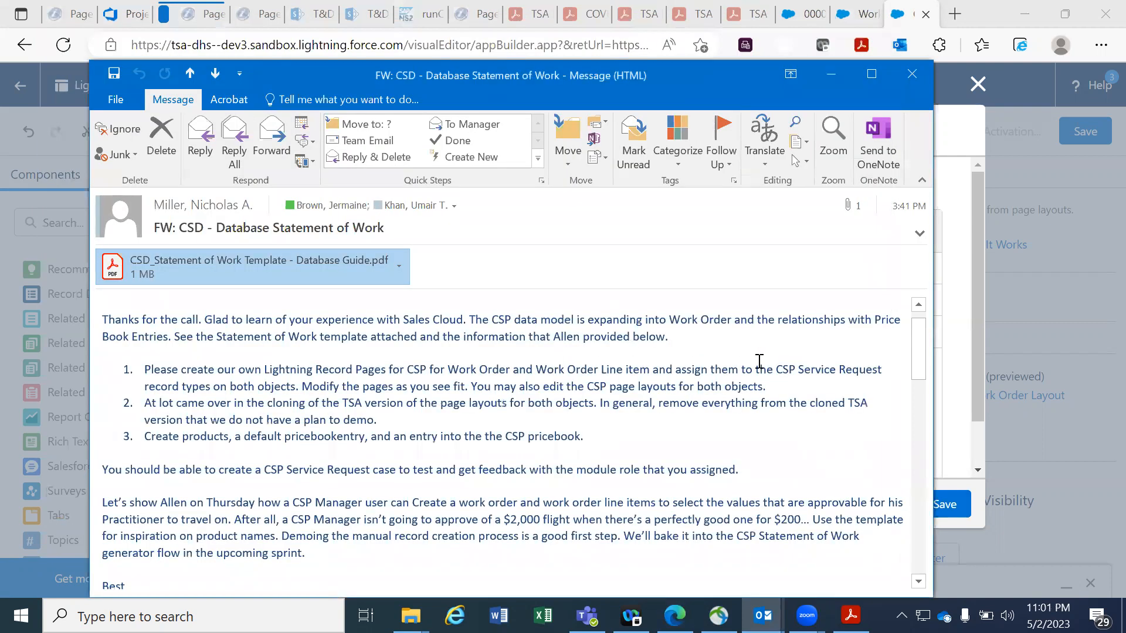
Return to the browser and save the CSP Work Order Record Page assignments for the System Administrator profile.
{"action": "left_click", "coordinate": [977, 346]}
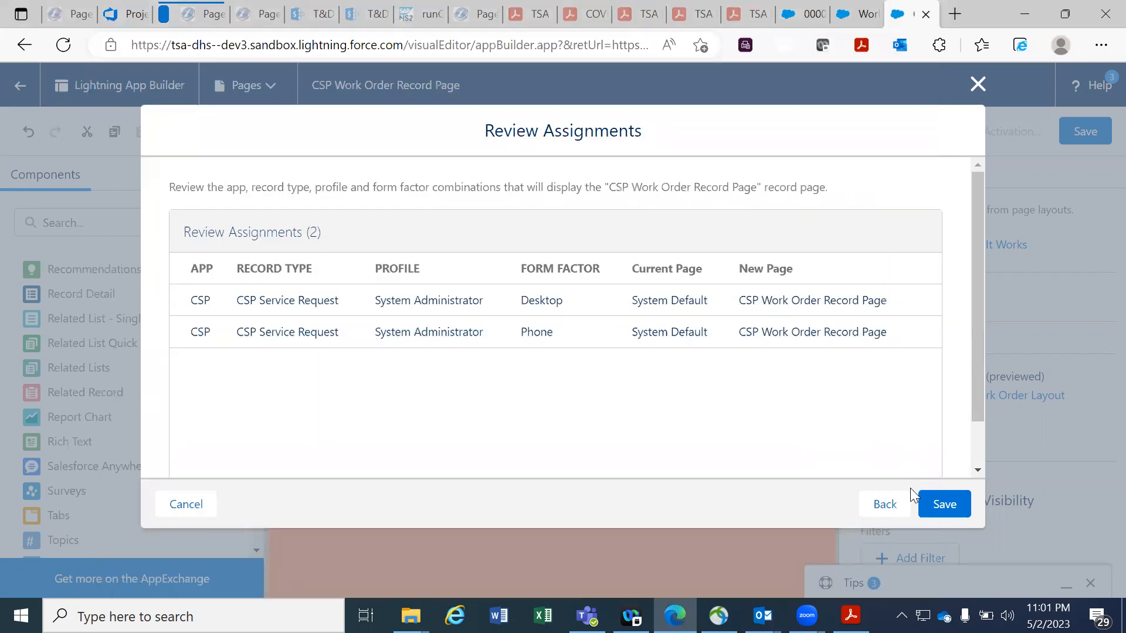
{"action": "left_click", "coordinate": [954, 501]}
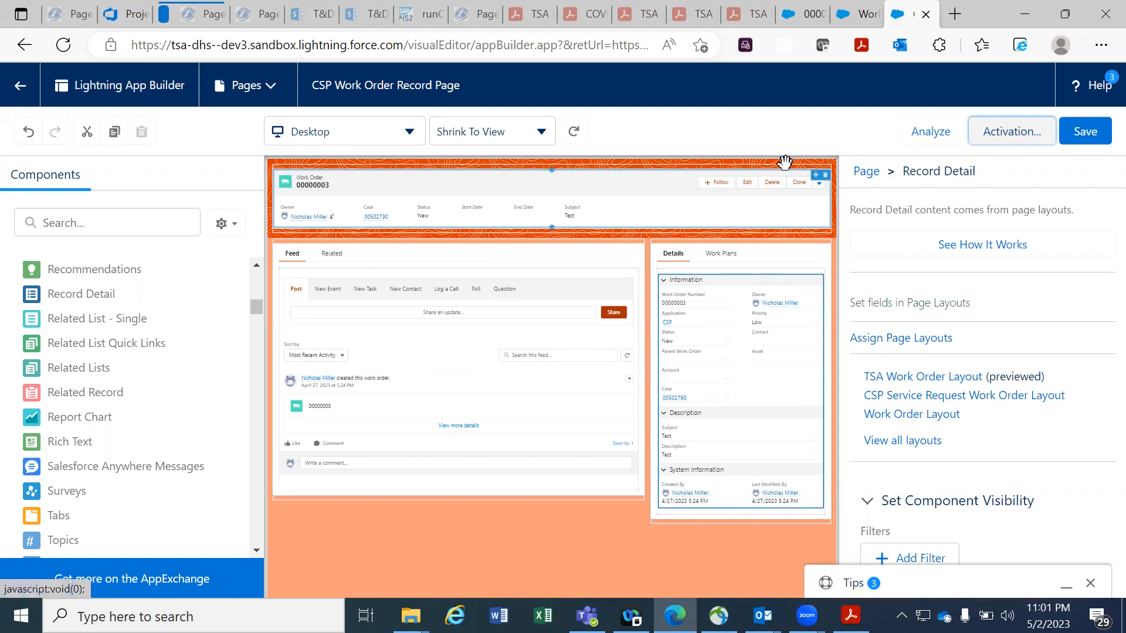
{"action": "left_click", "coordinate": [841, 23]}
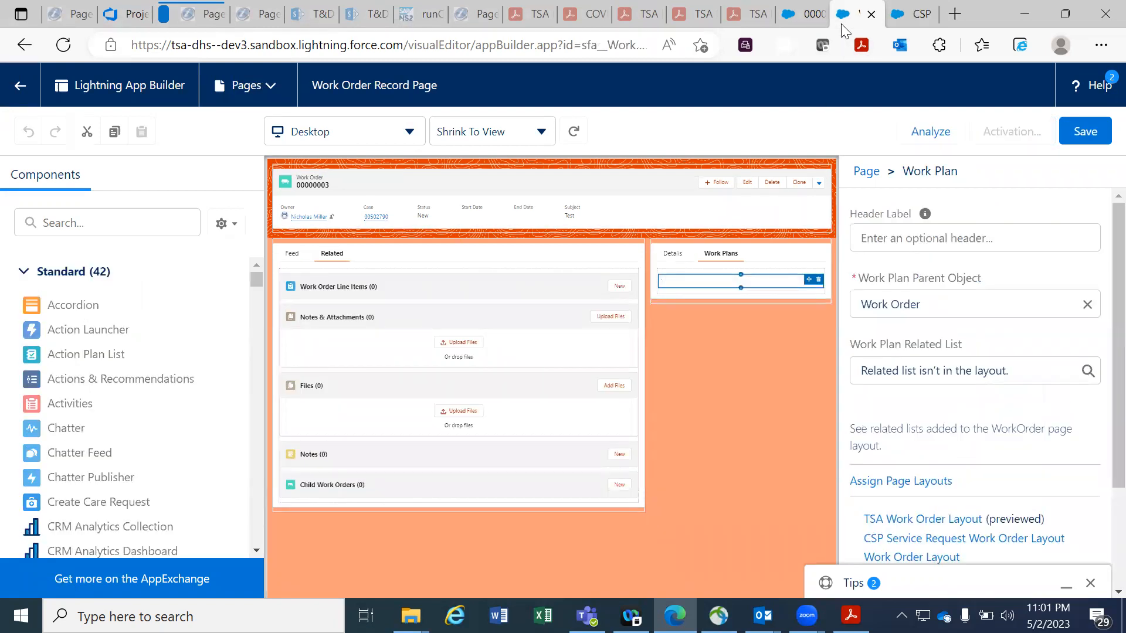
{"action": "left_click", "coordinate": [807, 16]}
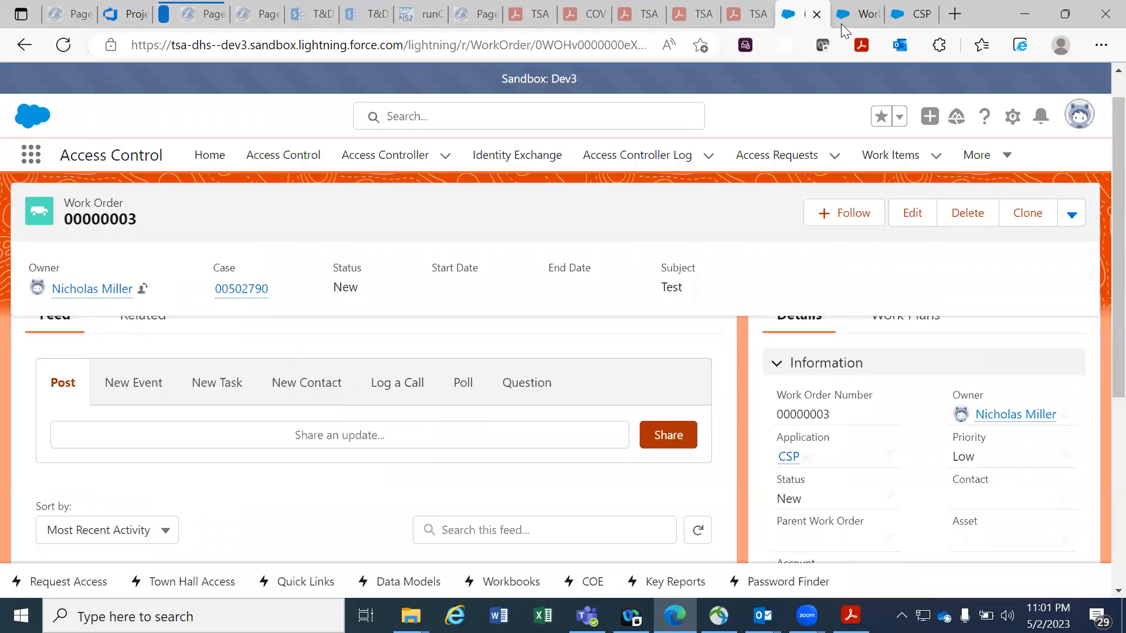
{"action": "left_click", "coordinate": [841, 23]}
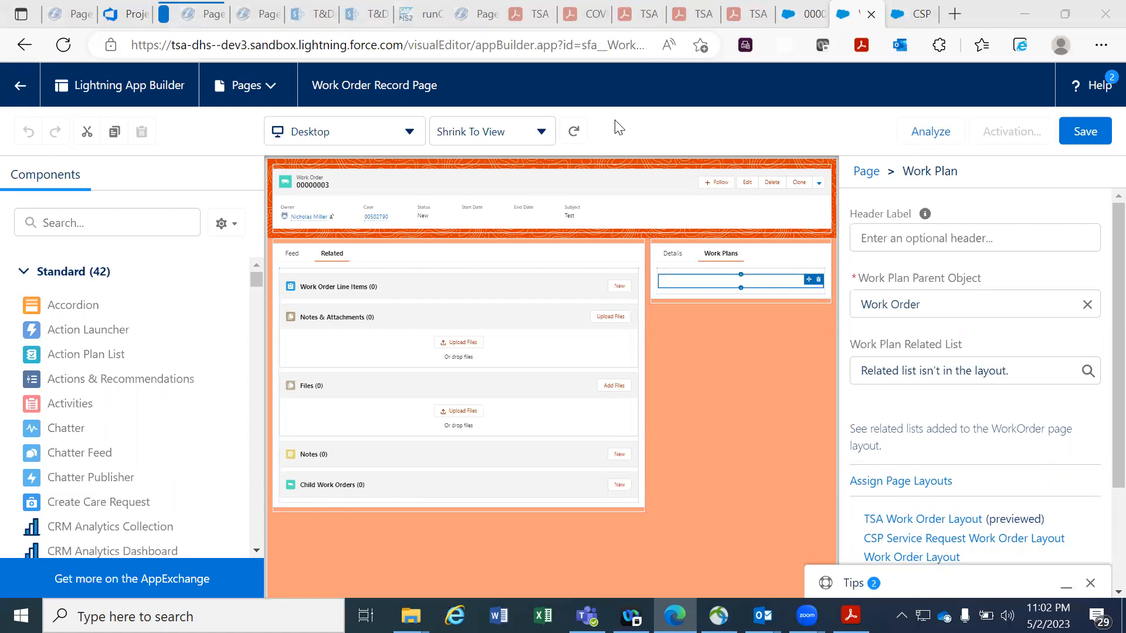
Open Setup from the work order record, find Lightning App Builder with "Lightning A", and list the Lightning pages beginning with W.
{"action": "left_click", "coordinate": [790, 24]}
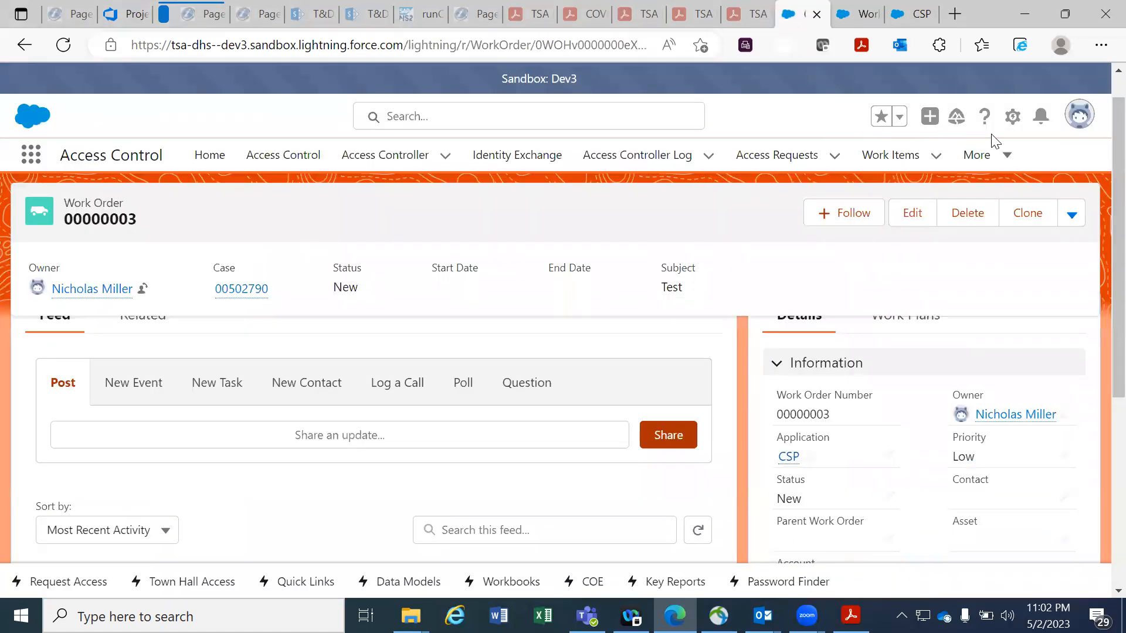
{"action": "left_click", "coordinate": [1014, 118]}
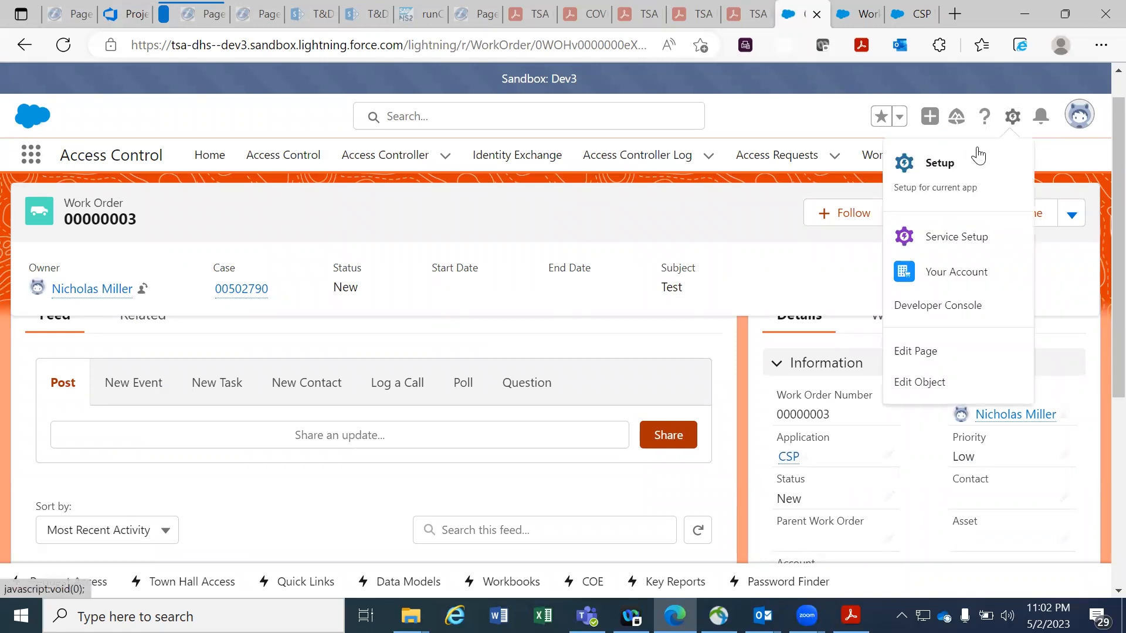
{"action": "left_click", "coordinate": [930, 177]}
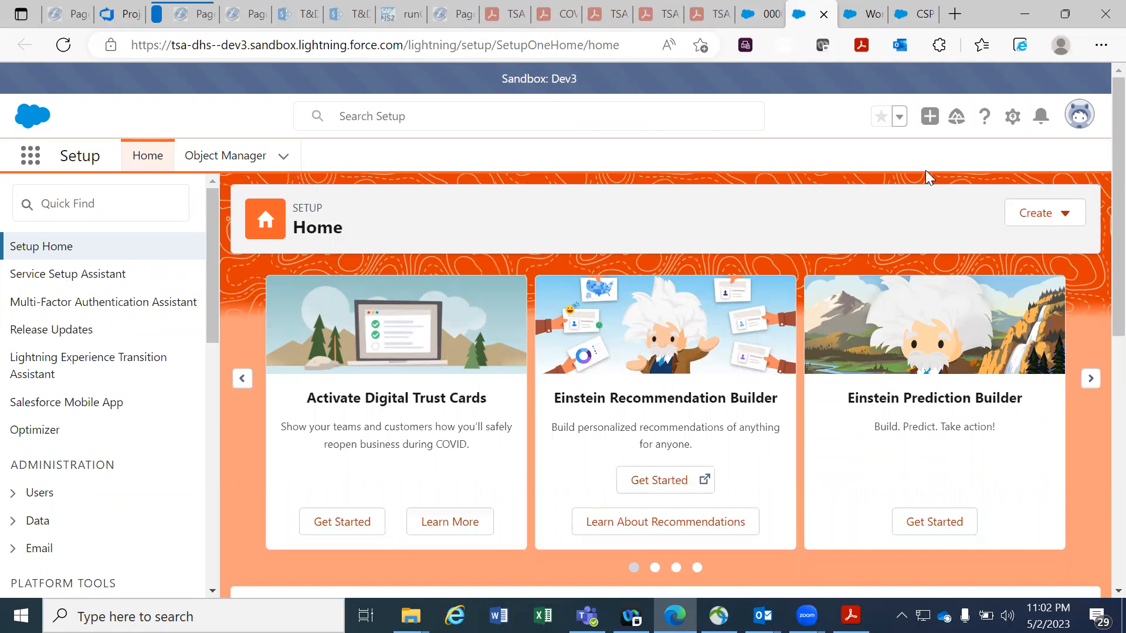
{"action": "left_click", "coordinate": [158, 207]}
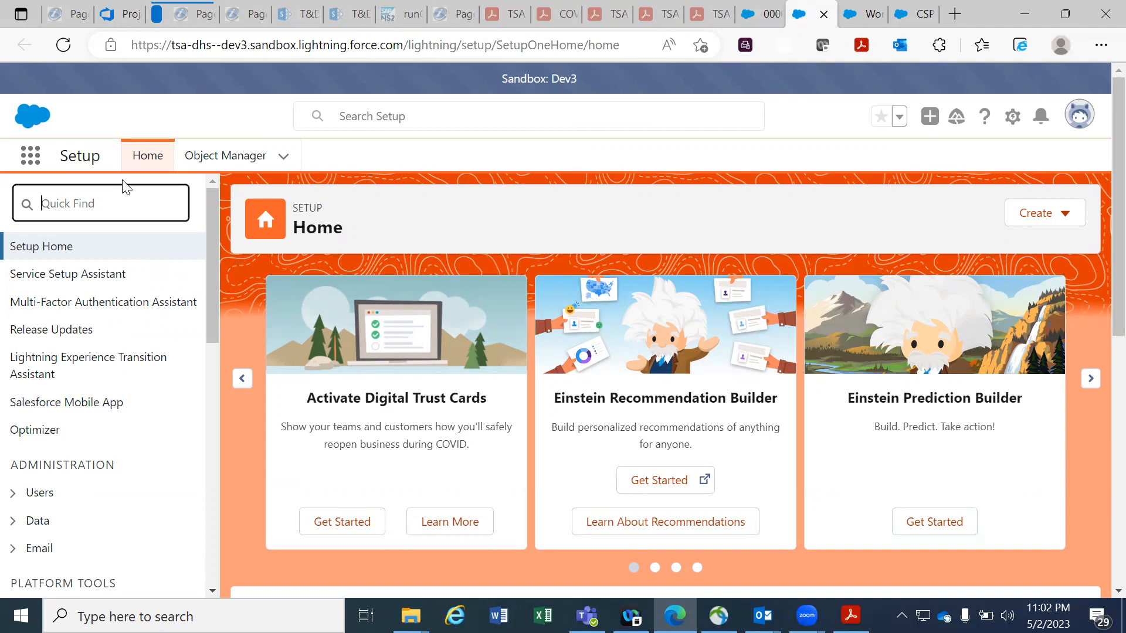
{"action": "type", "text": "li"}
{"action": "key", "text": "BackSpace"}
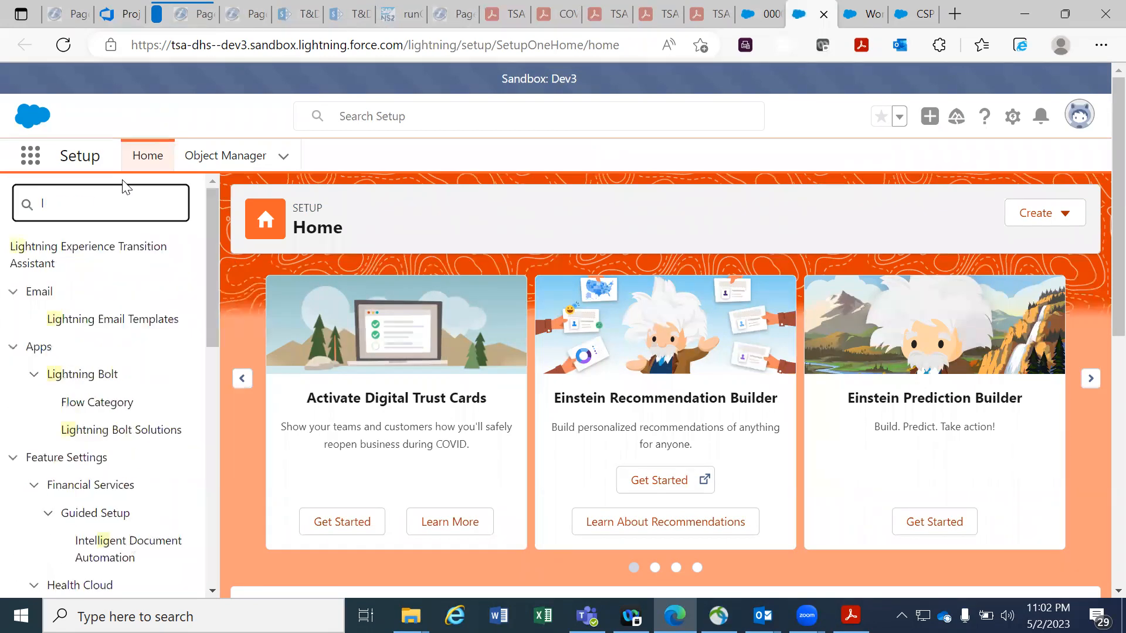
{"action": "key", "text": "BackSpace"}
{"action": "type", "text": "L"}
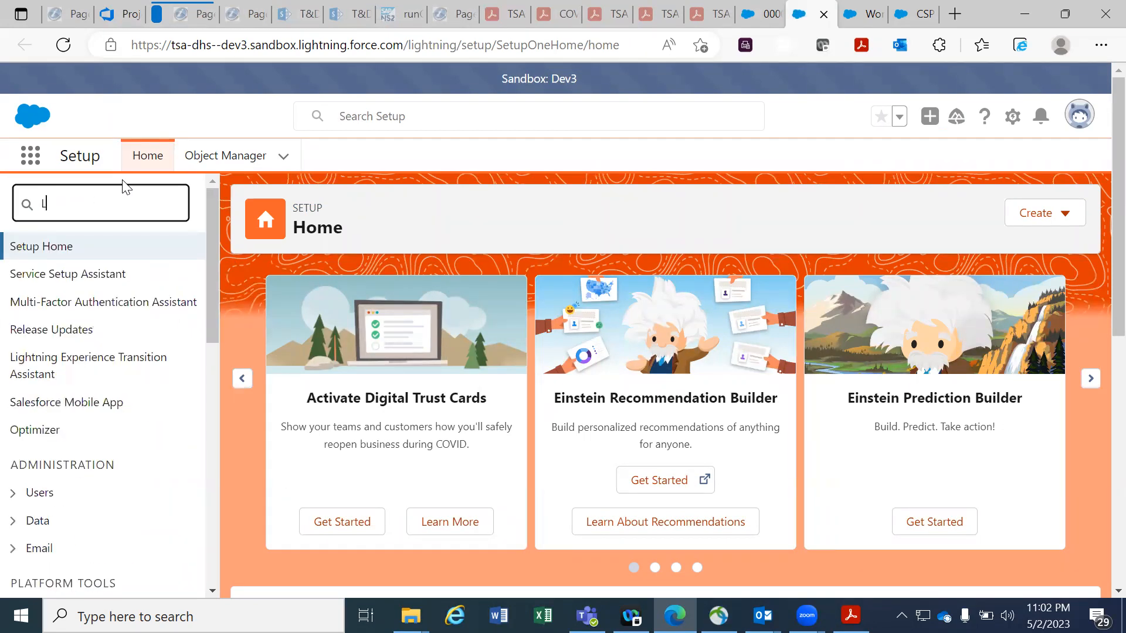
{"action": "type", "text": "ightning A"}
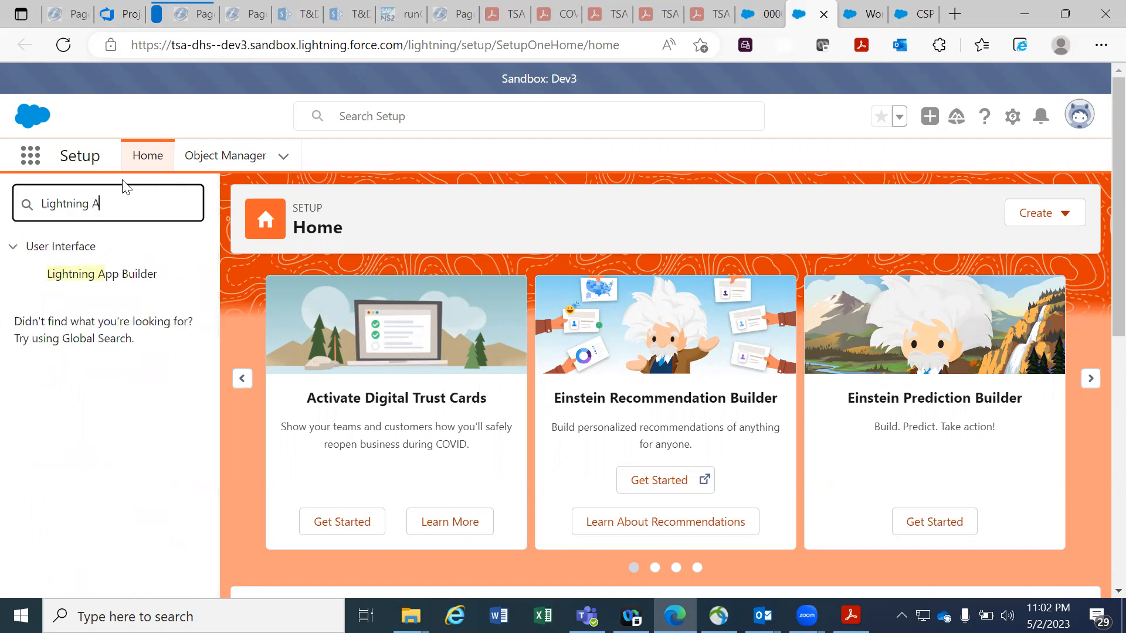
{"action": "left_click", "coordinate": [131, 280]}
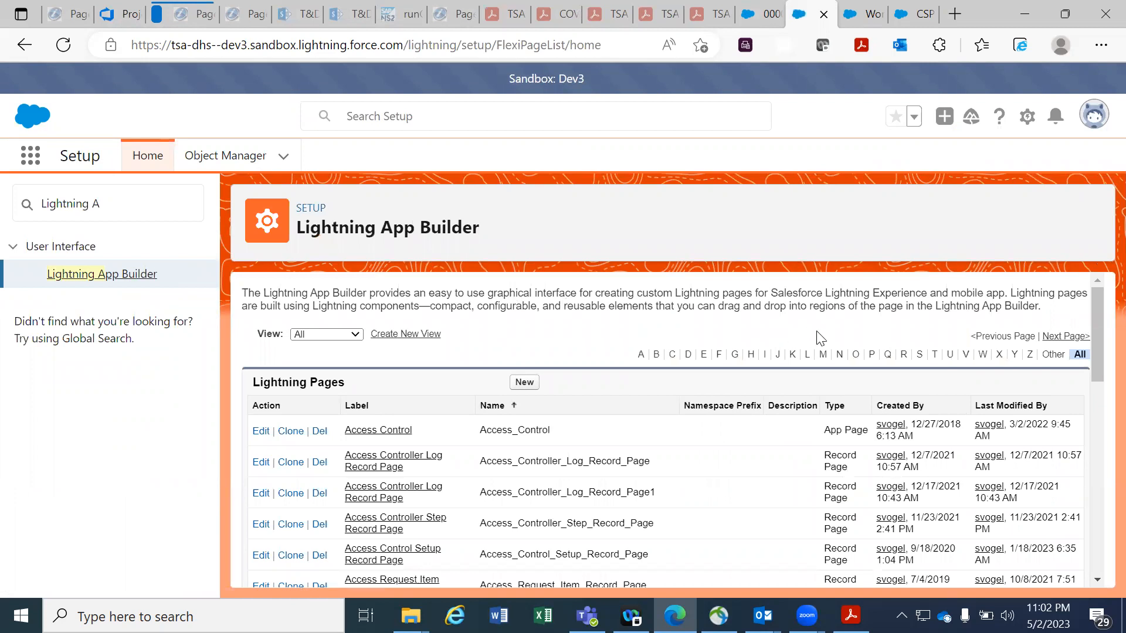
{"action": "left_click", "coordinate": [983, 356]}
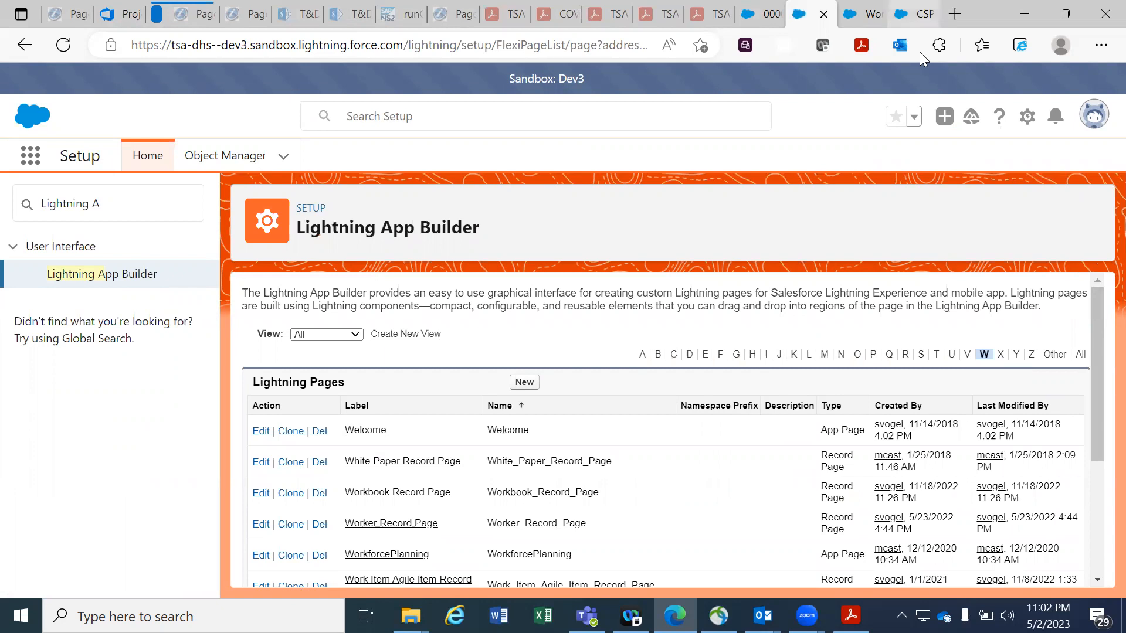
Review the CSP Work Order Record Page and the original Work Order Record Page in the Lightning App Builder.
{"action": "left_click", "coordinate": [916, 15]}
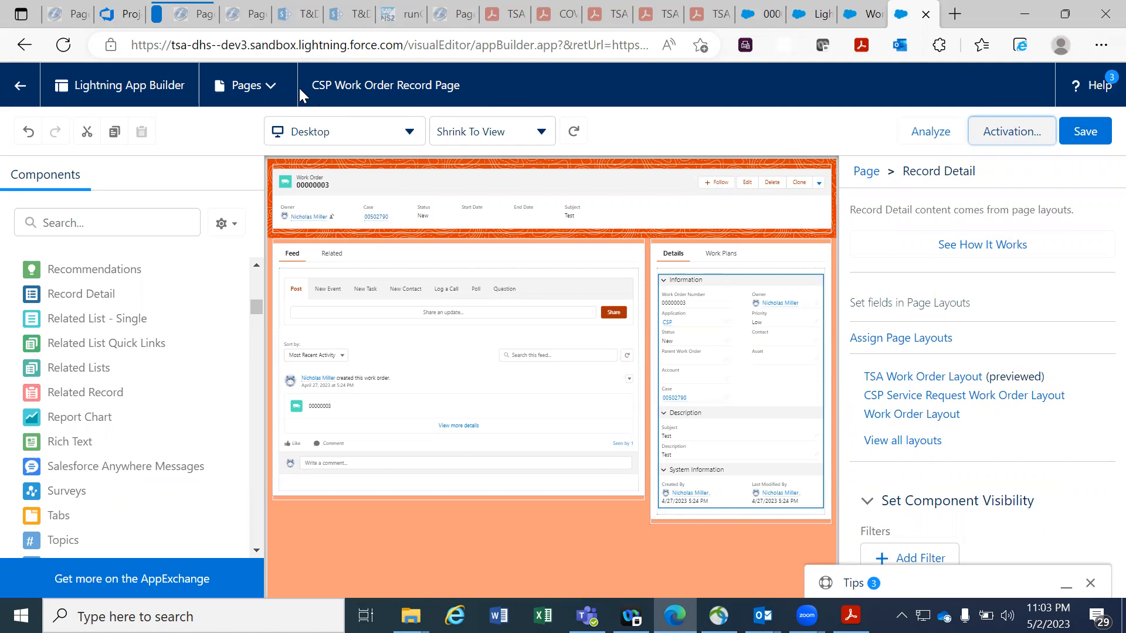
{"action": "left_click", "coordinate": [719, 114]}
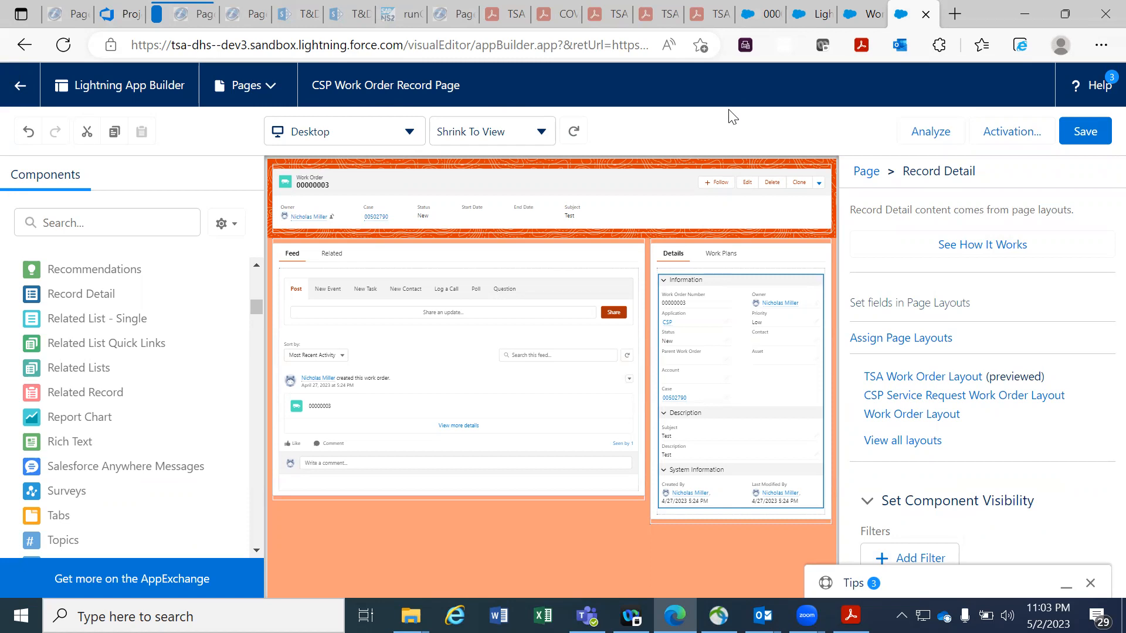
{"action": "left_click", "coordinate": [846, 24]}
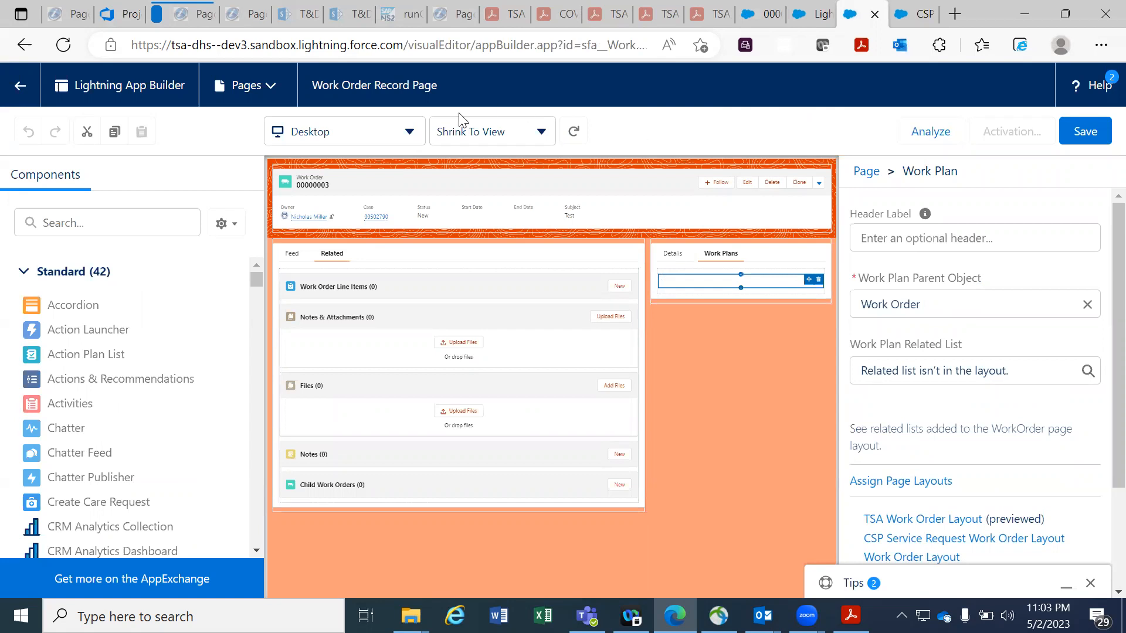
Leave the original page's builder for the work order record and examine its details and the preview of its linked case.
{"action": "left_click", "coordinate": [26, 95]}
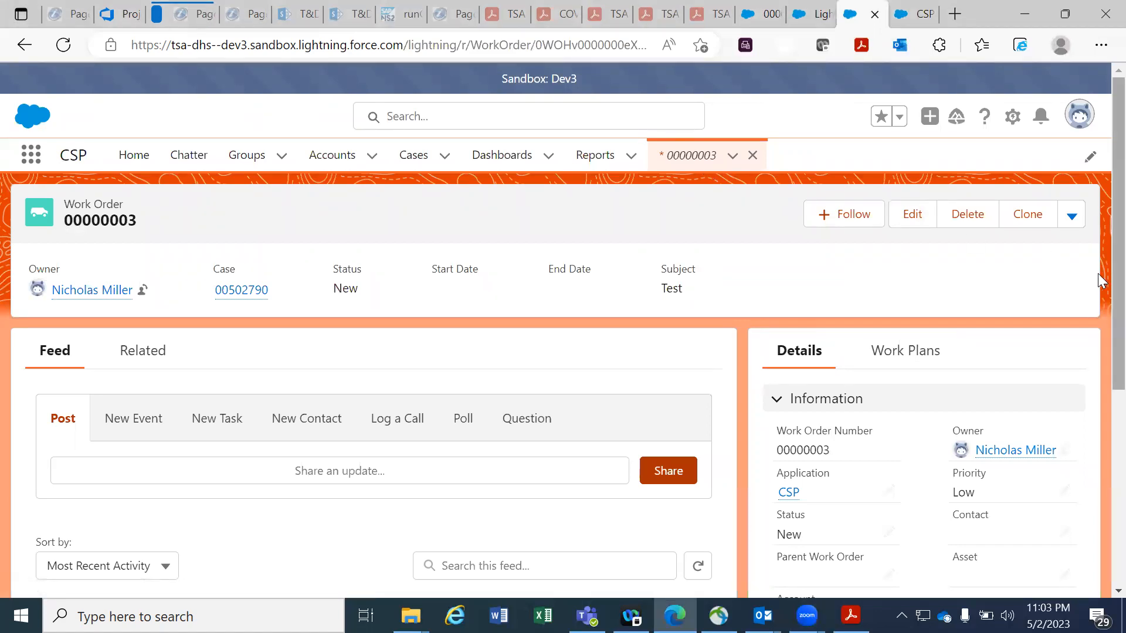
{"action": "left_click_drag", "start_coordinate": [1100, 281], "coordinate": [1099, 535]}
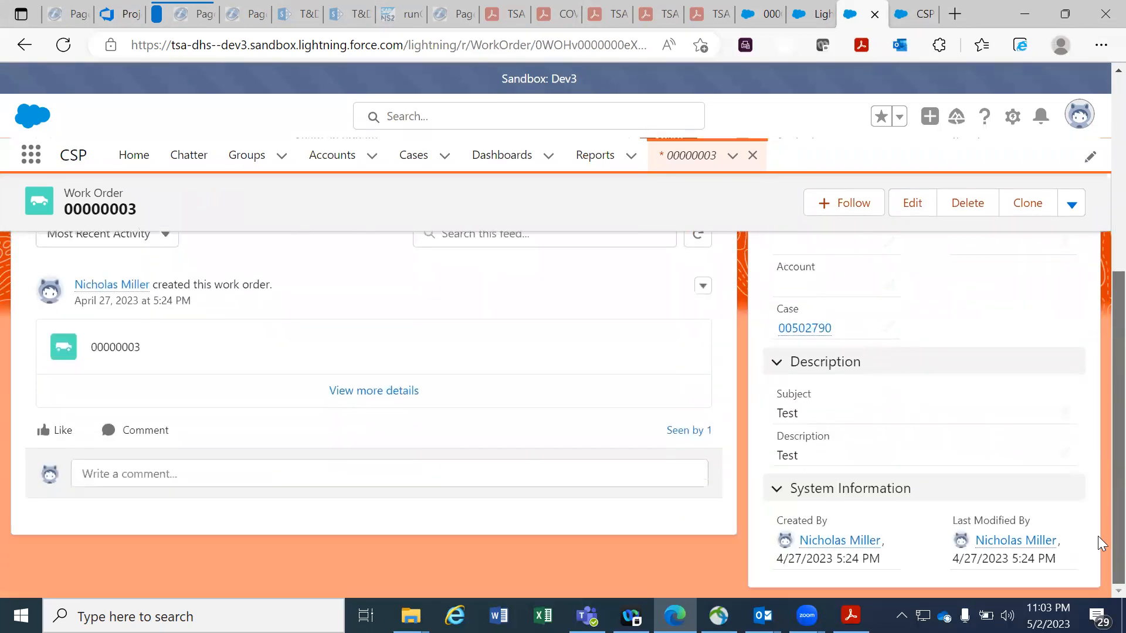
{"action": "scroll", "coordinate": [1098, 429], "scroll_direction": "up", "scroll_amount": 2}
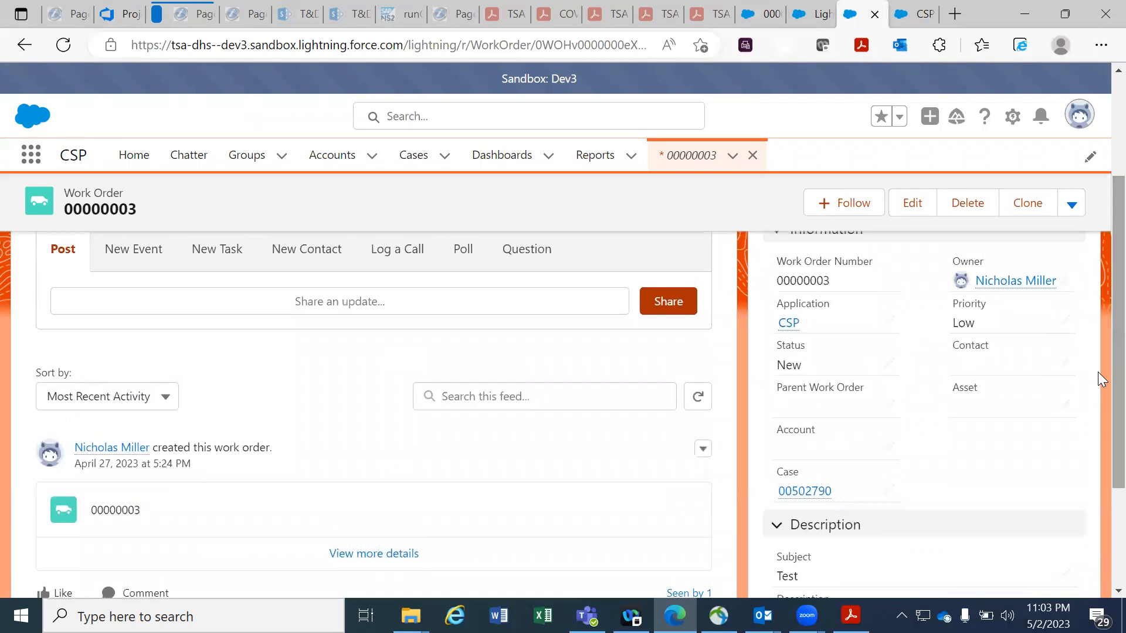
{"action": "mouse_move", "coordinate": [805, 492]}
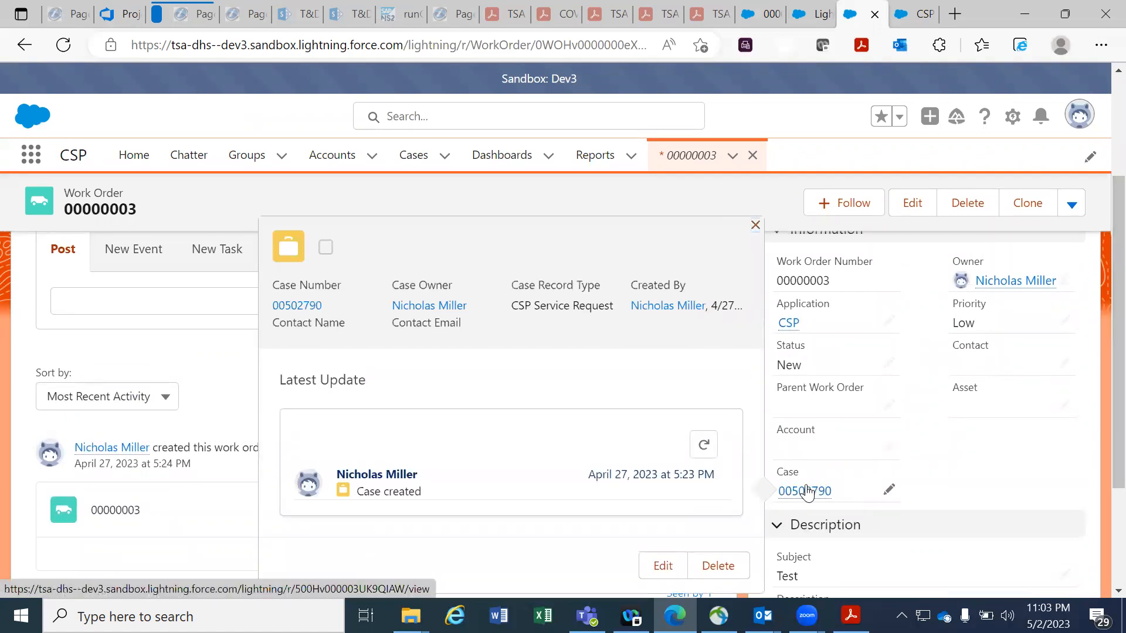
Open the work order's linked case, return to the work order, and examine its header, details, description and system information.
{"action": "left_click", "coordinate": [805, 492]}
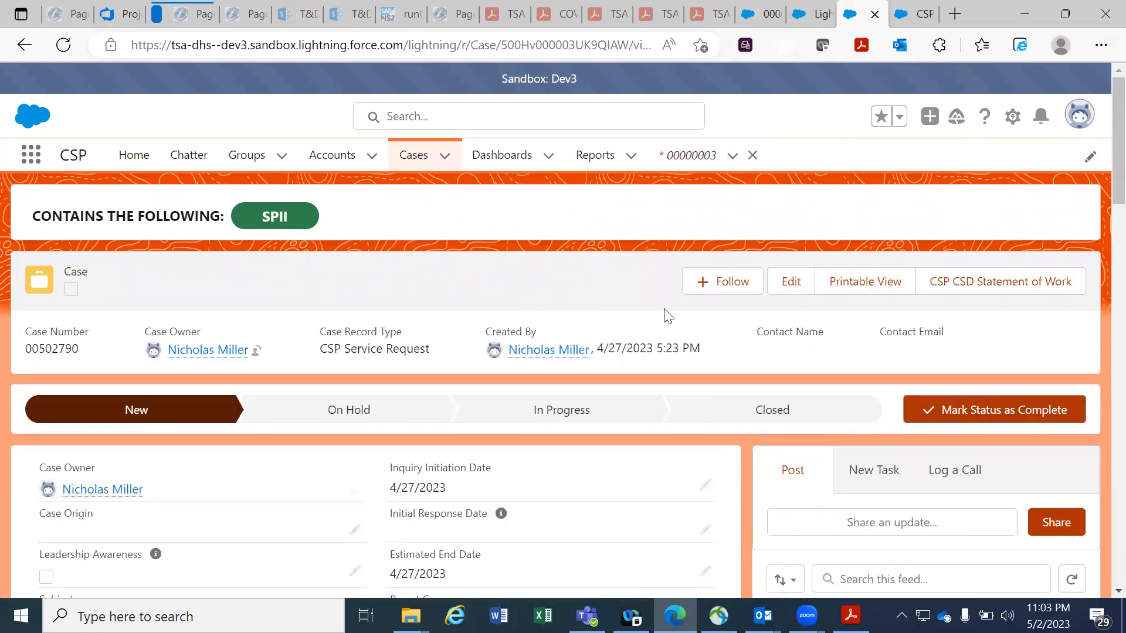
{"action": "left_click", "coordinate": [23, 46]}
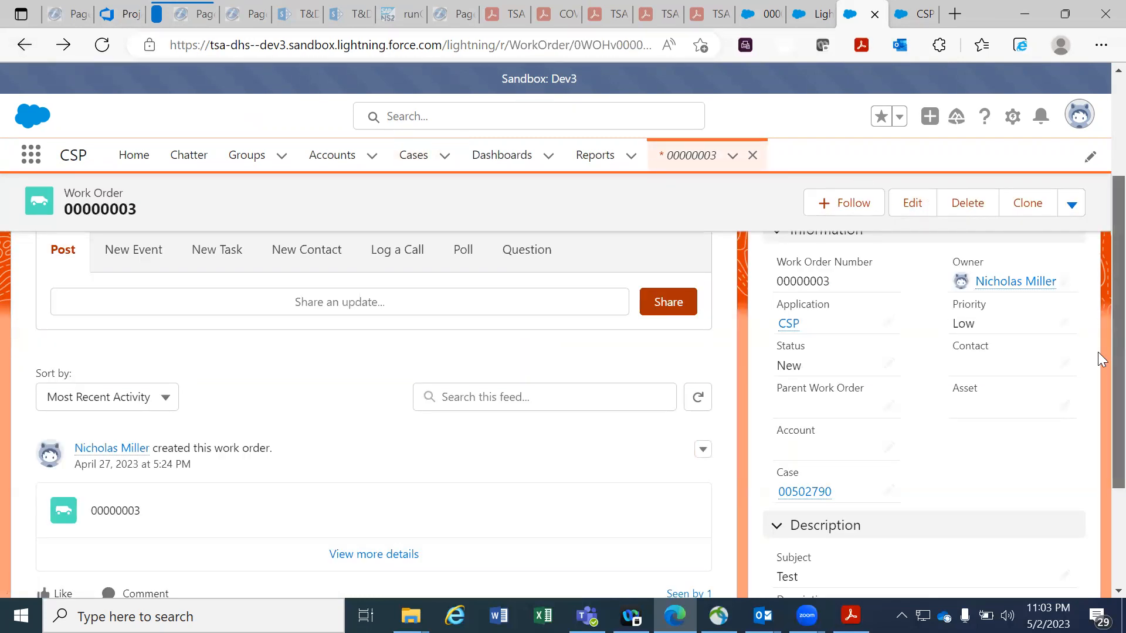
{"action": "scroll", "coordinate": [1097, 360], "scroll_direction": "down", "scroll_amount": 3}
{"action": "scroll", "coordinate": [1098, 456], "scroll_direction": "up", "scroll_amount": 4}
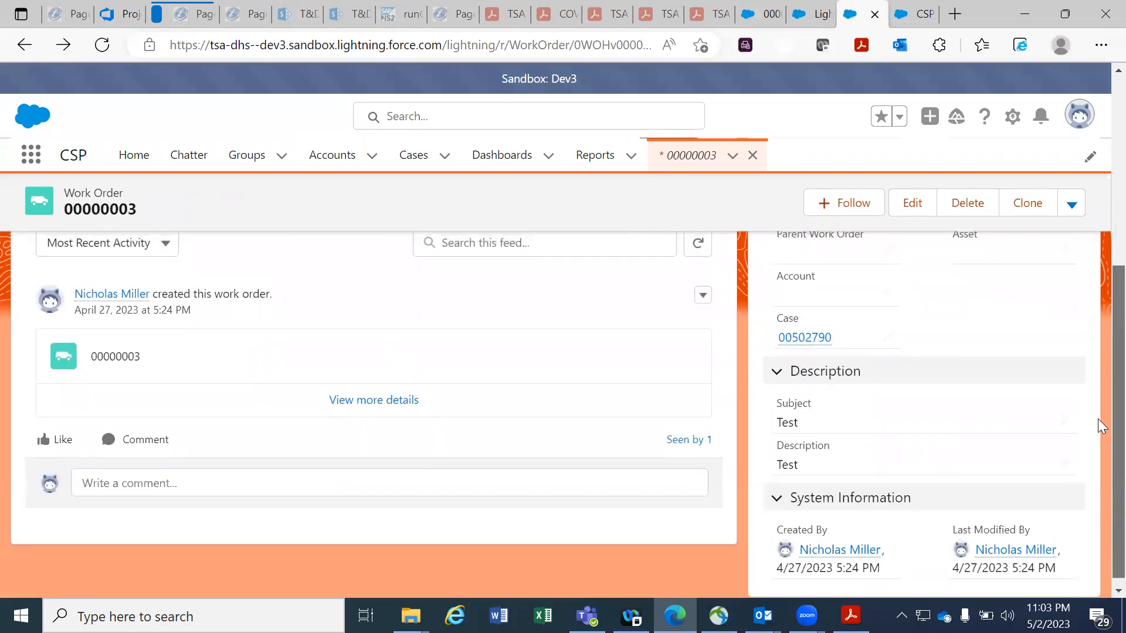
{"action": "scroll", "coordinate": [1098, 317], "scroll_direction": "up", "scroll_amount": 2}
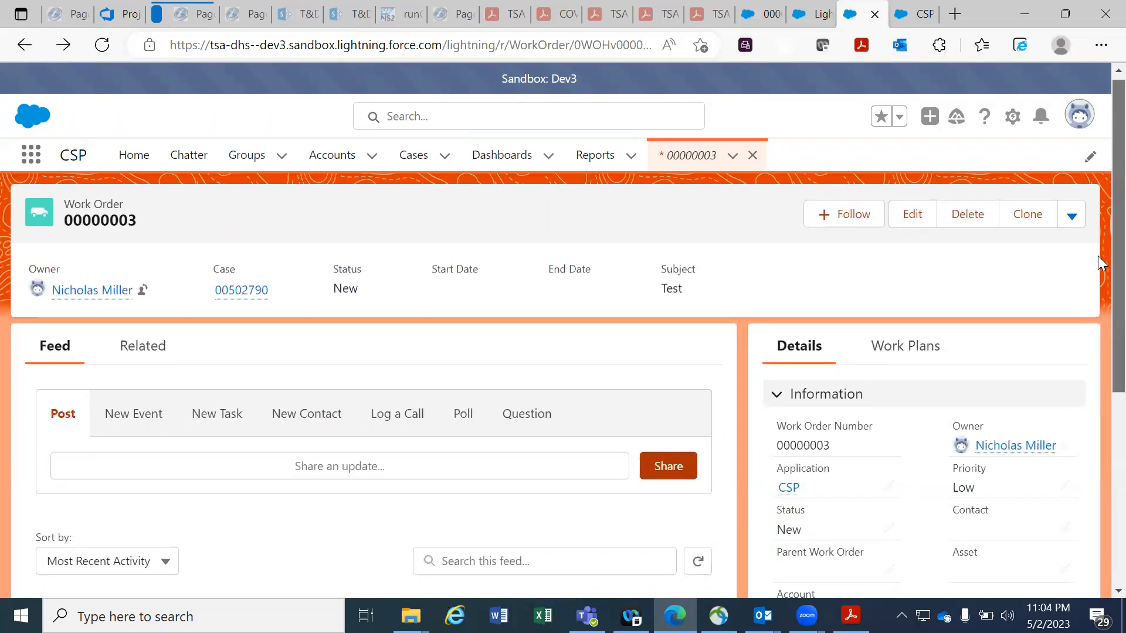
{"action": "scroll", "coordinate": [1097, 317], "scroll_direction": "down", "scroll_amount": 3}
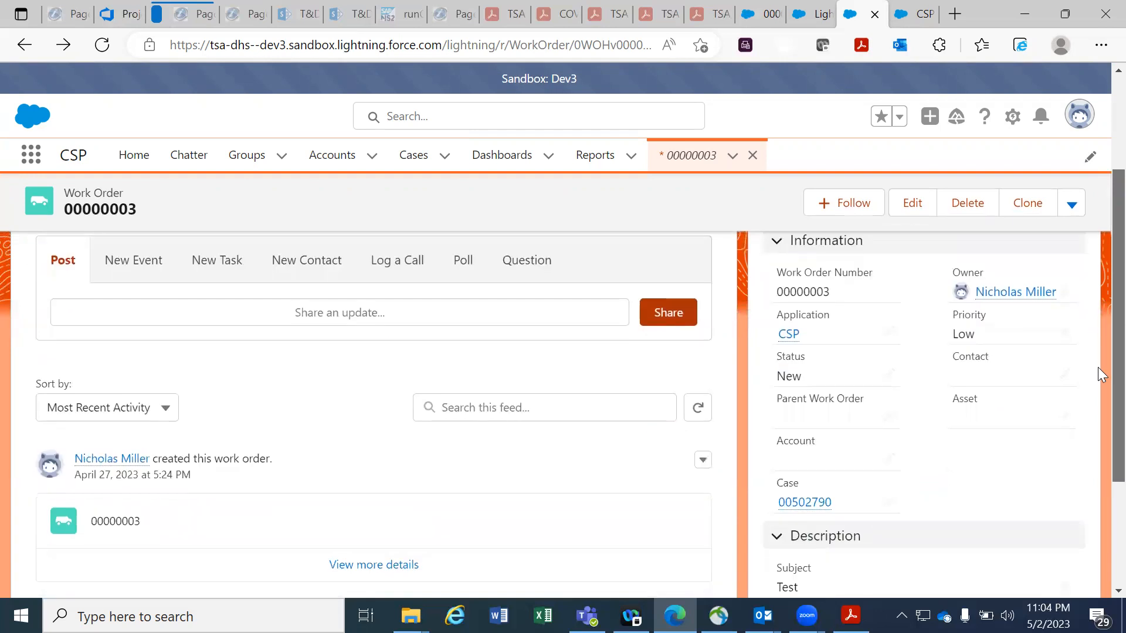
{"action": "scroll", "coordinate": [1097, 367], "scroll_direction": "down", "scroll_amount": 3}
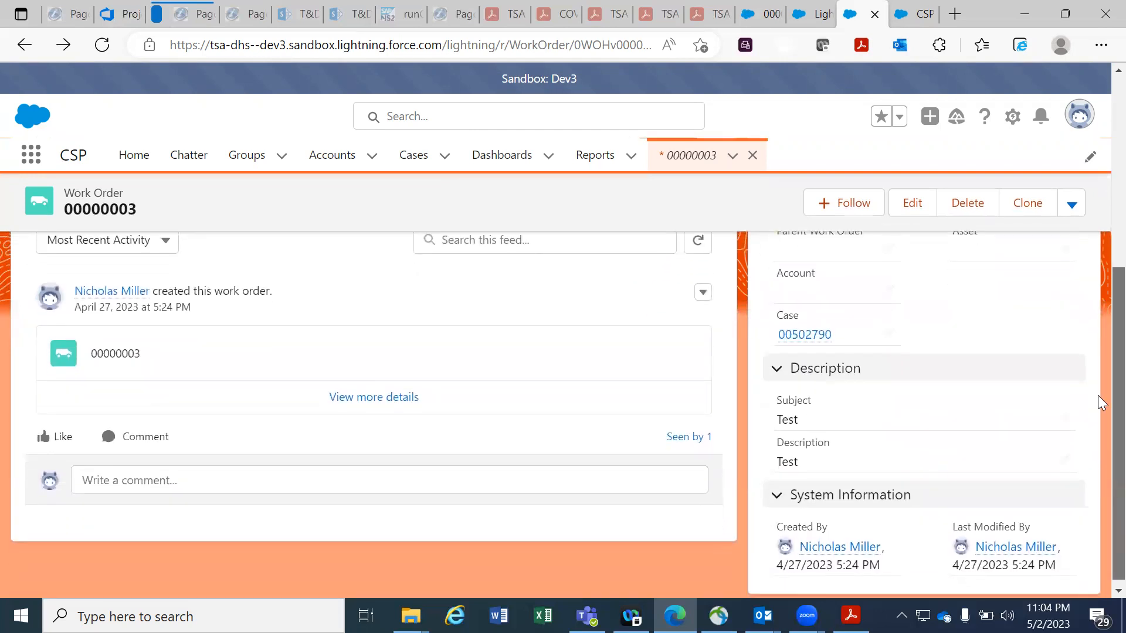
{"action": "scroll", "coordinate": [1098, 395], "scroll_direction": "up", "scroll_amount": 5}
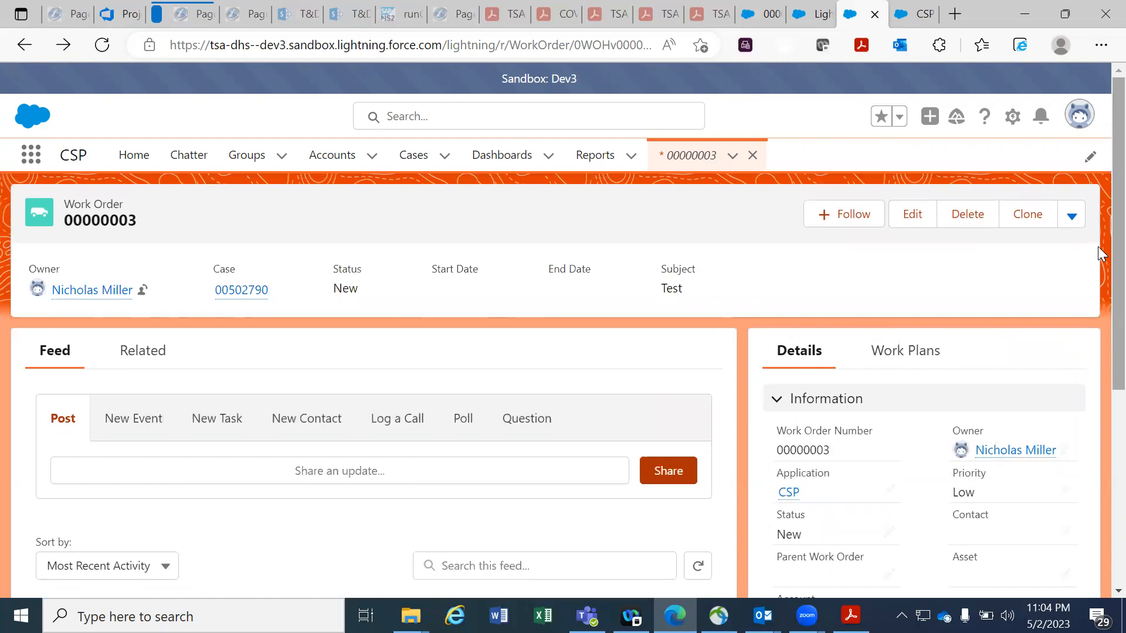
Create a CSP Service Request line item for the work order from its related records, keeping the default field values.
{"action": "left_click", "coordinate": [157, 359]}
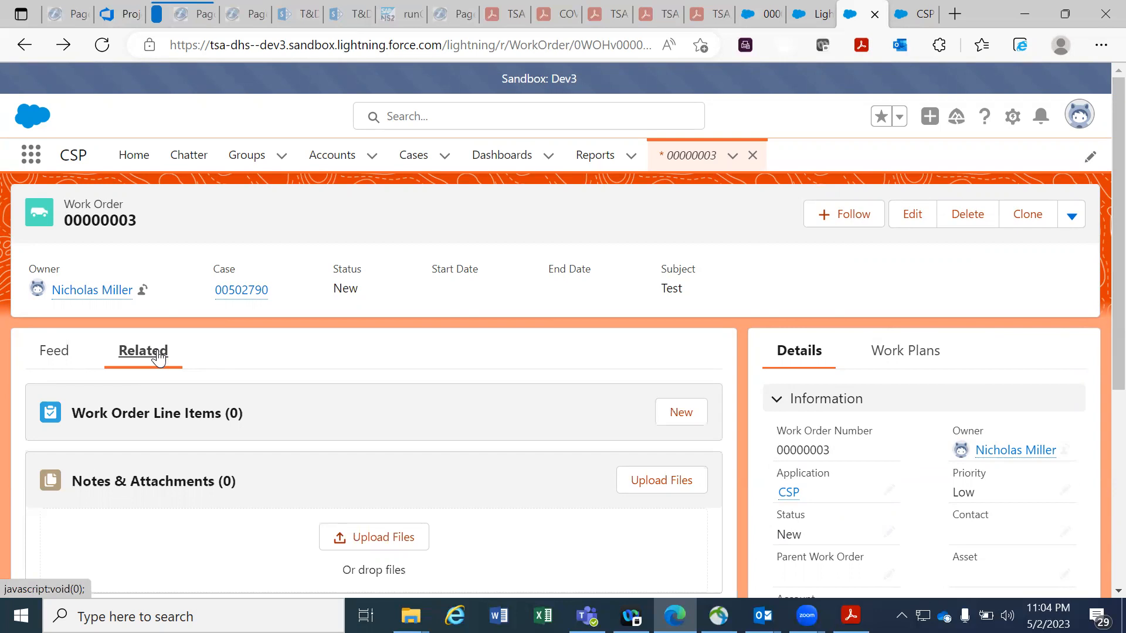
{"action": "left_click", "coordinate": [680, 412]}
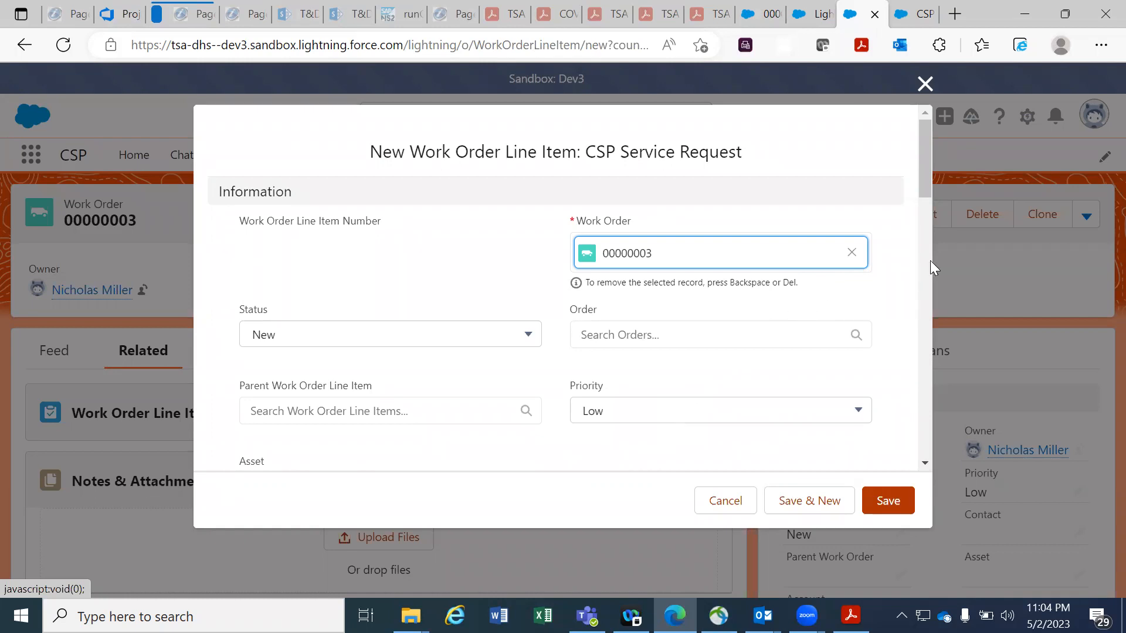
{"action": "left_click_drag", "start_coordinate": [922, 177], "coordinate": [912, 513]}
{"action": "left_click", "coordinate": [888, 500]}
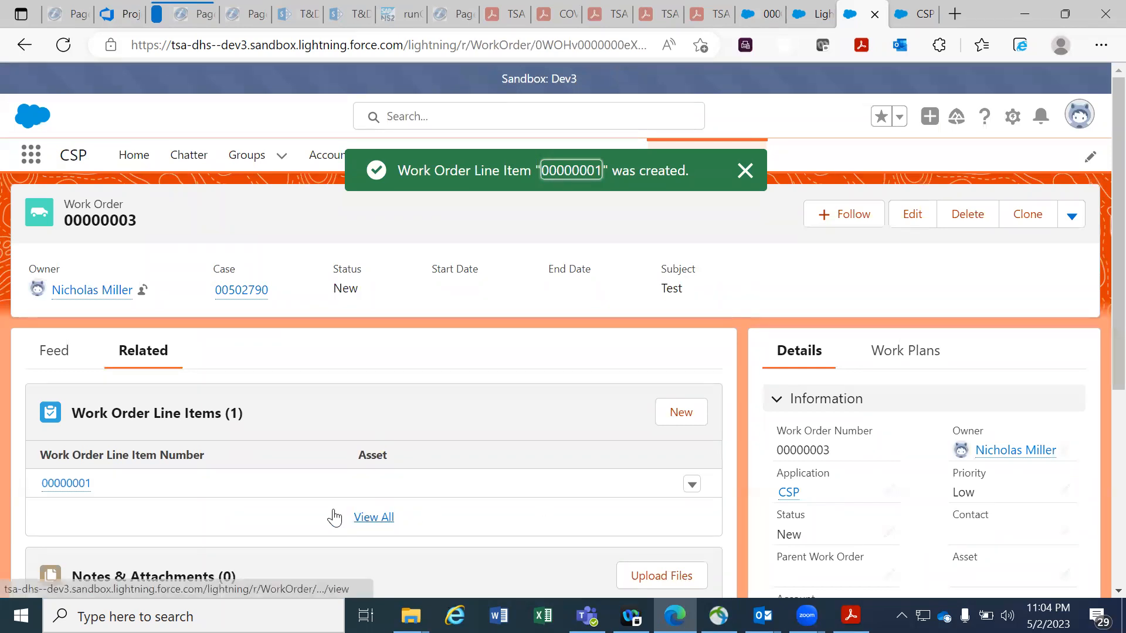
Open the new work order line item and edit its record page in the Lightning App Builder, dismissing the walkthrough hint.
{"action": "left_click", "coordinate": [63, 484]}
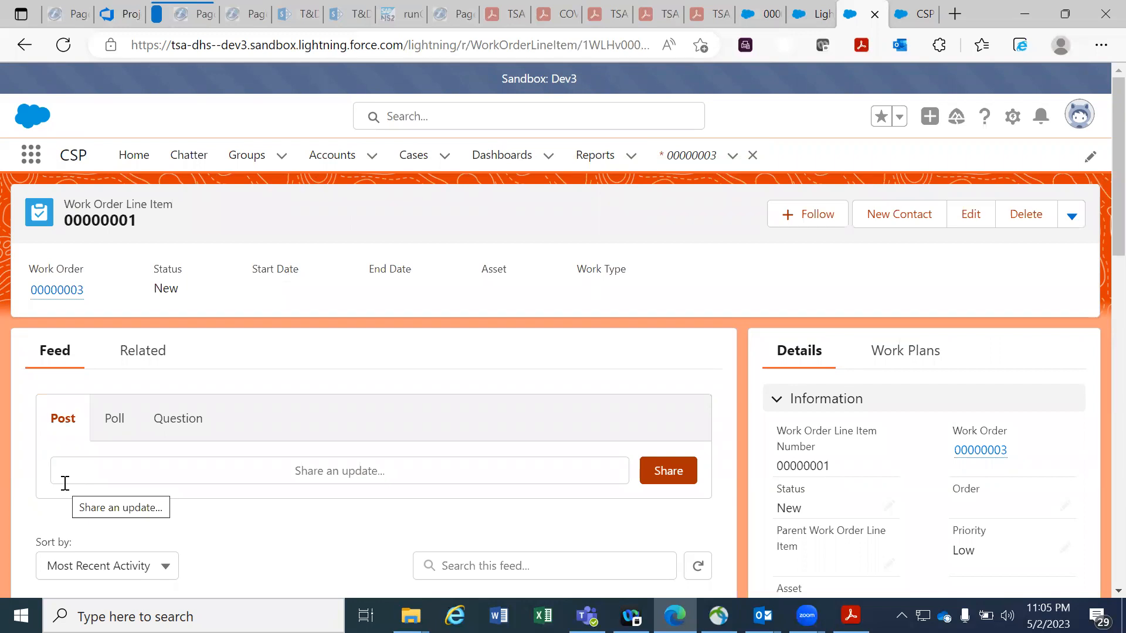
{"action": "left_click", "coordinate": [1013, 120]}
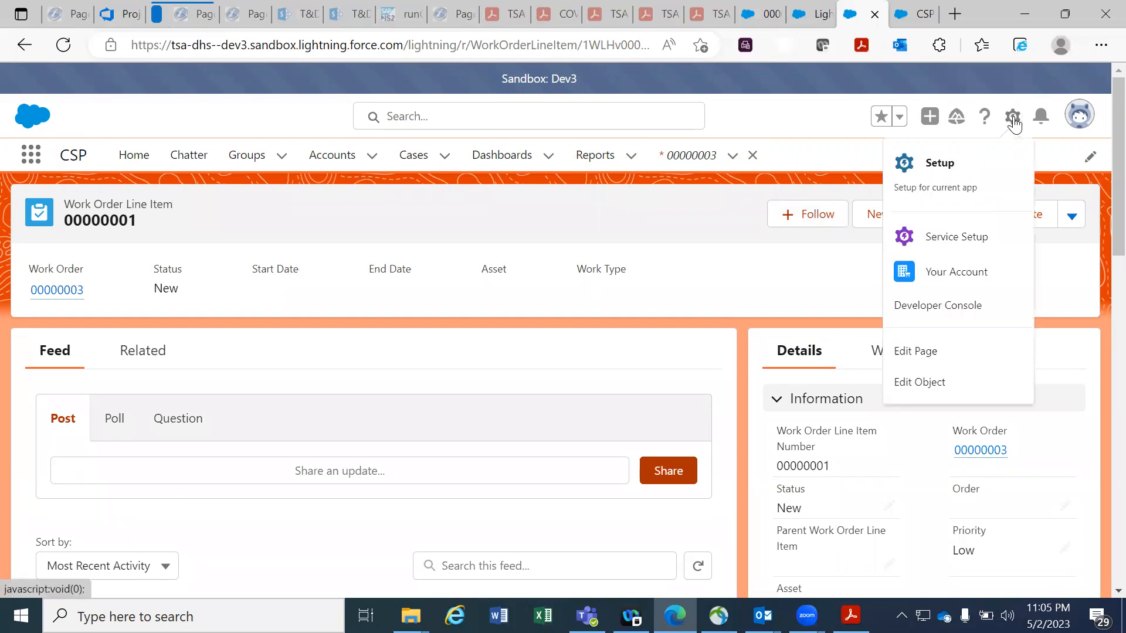
{"action": "left_click", "coordinate": [921, 353]}
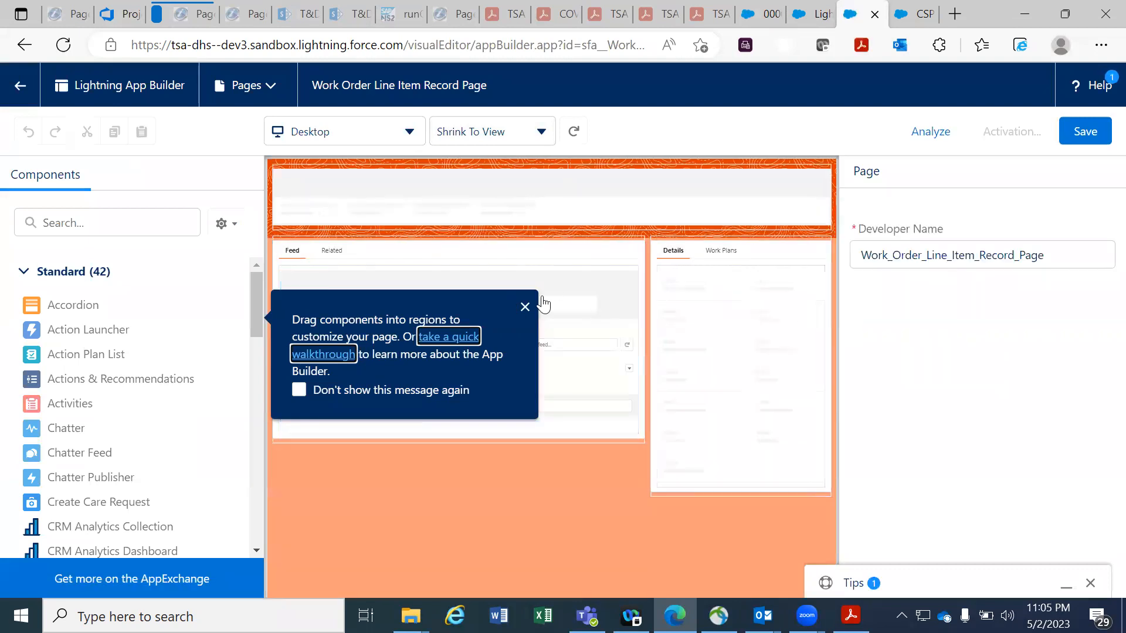
{"action": "left_click", "coordinate": [526, 306]}
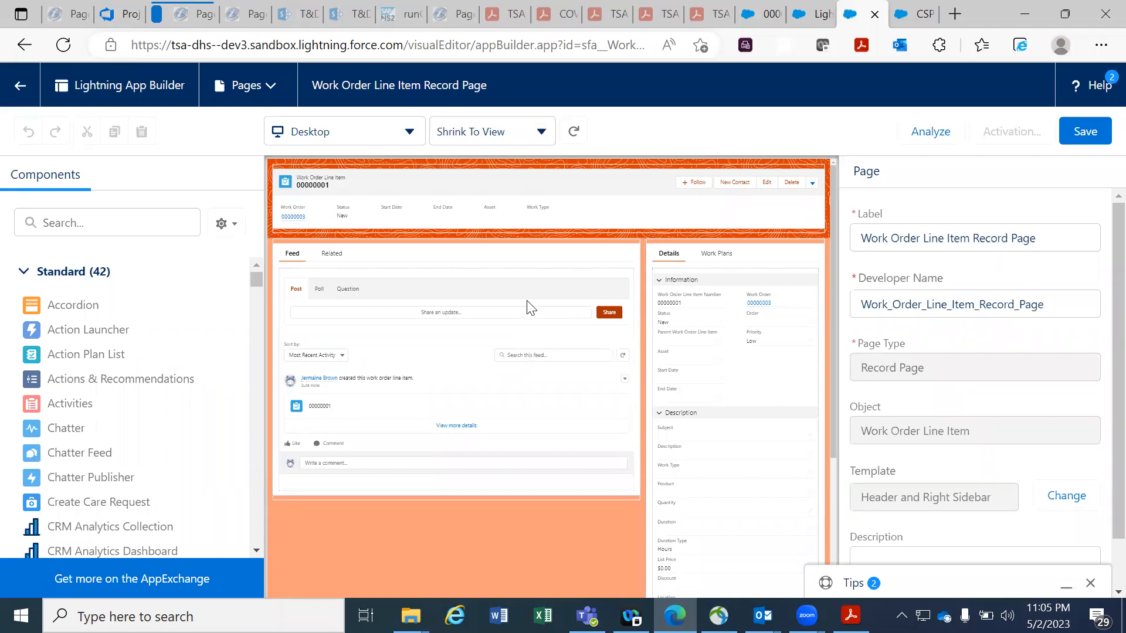
Close the CSP Work Order Record Page builder and duplicate the browser tab holding the Work Order Line Item Record Page.
{"action": "key", "text": "ctrl+Tab"}
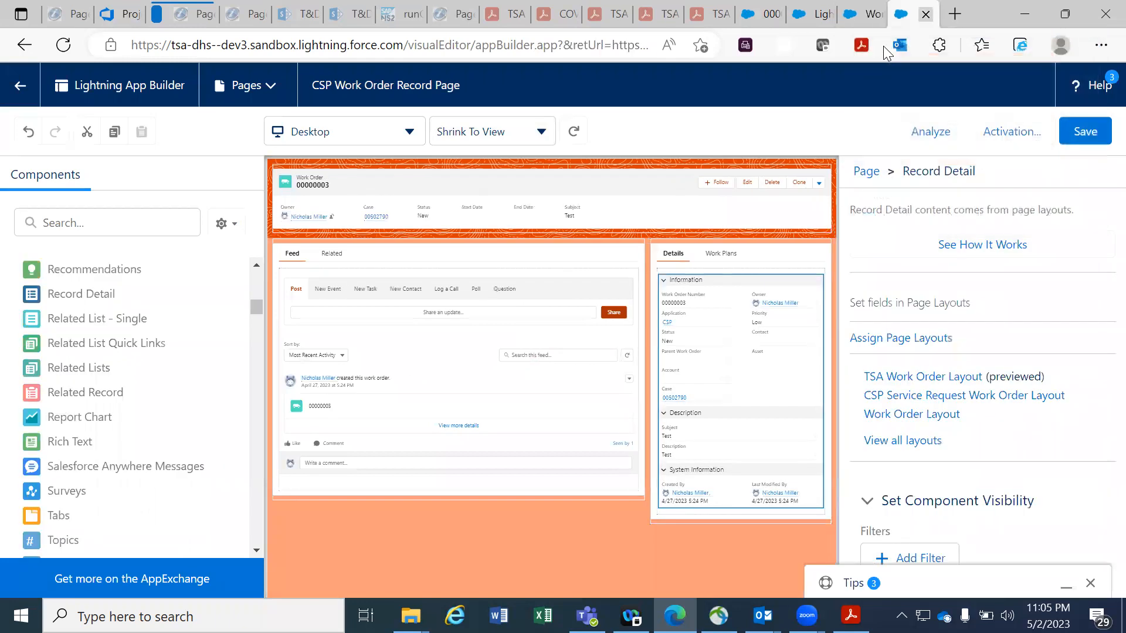
{"action": "key", "text": "ctrl+w"}
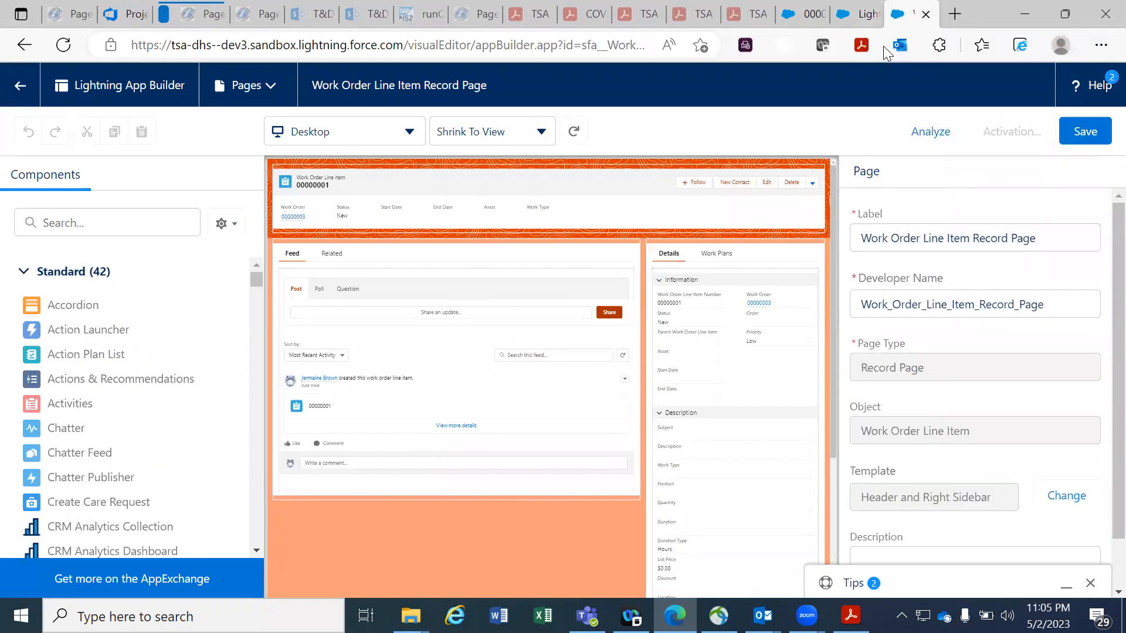
{"action": "right_click", "coordinate": [900, 18]}
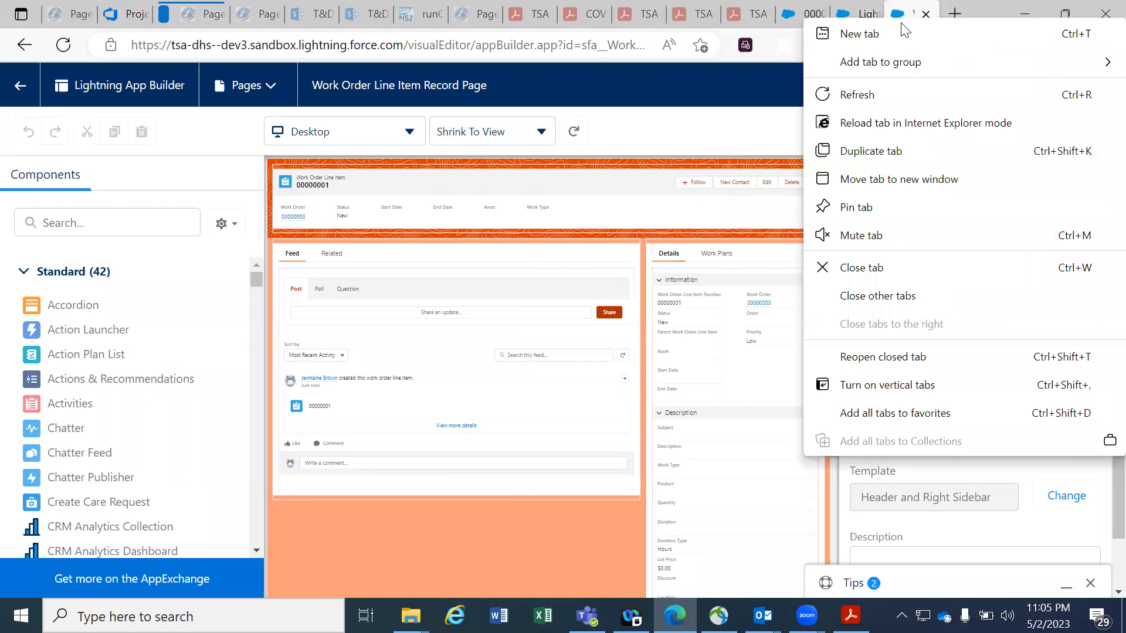
{"action": "left_click", "coordinate": [880, 157]}
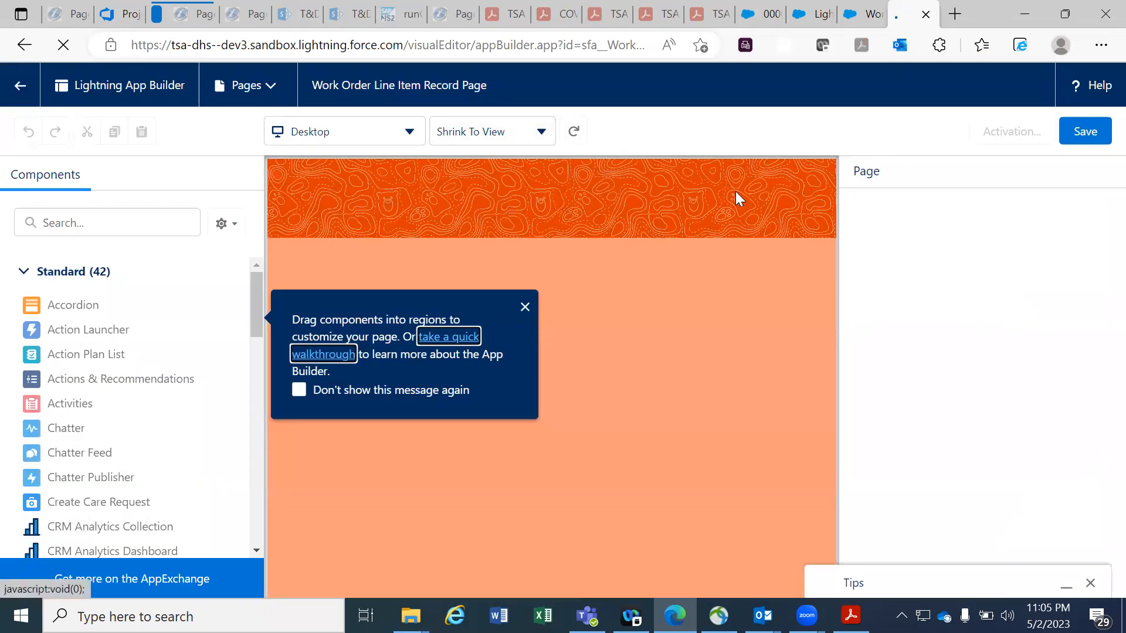
{"action": "left_click", "coordinate": [525, 302]}
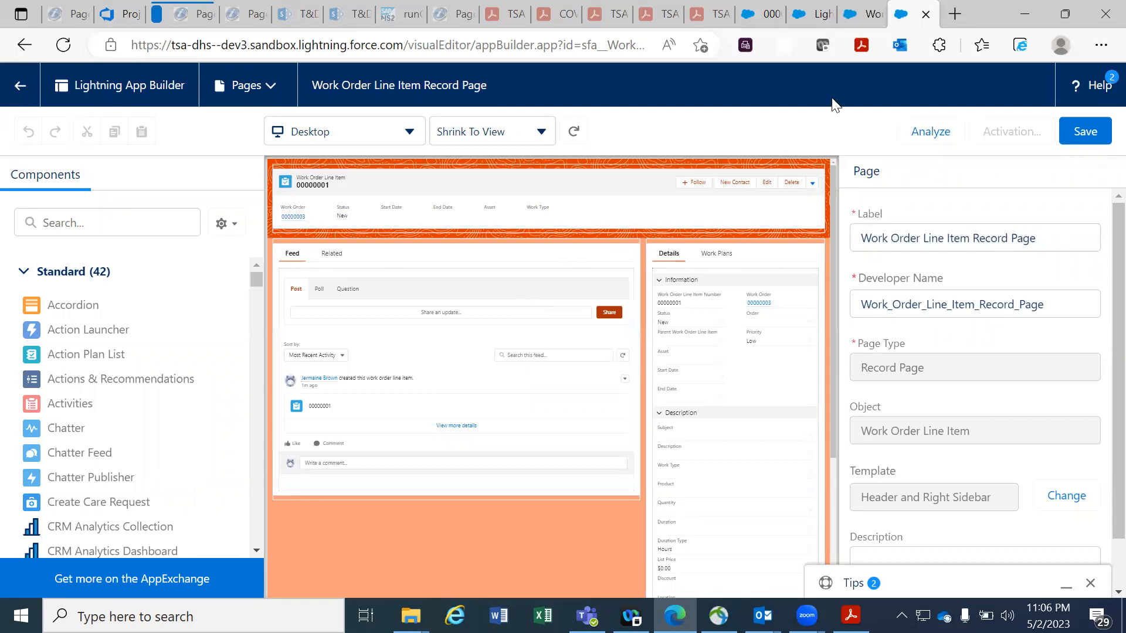
{"action": "key", "text": "ctrl+shift+Tab"}
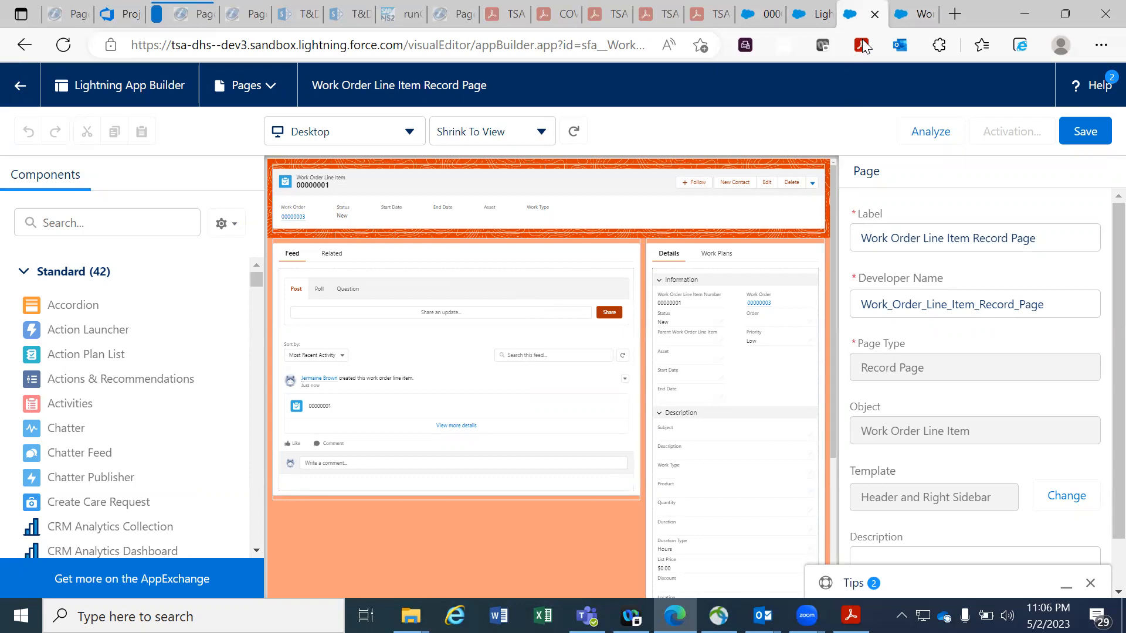
{"action": "key", "text": "ctrl+Tab"}
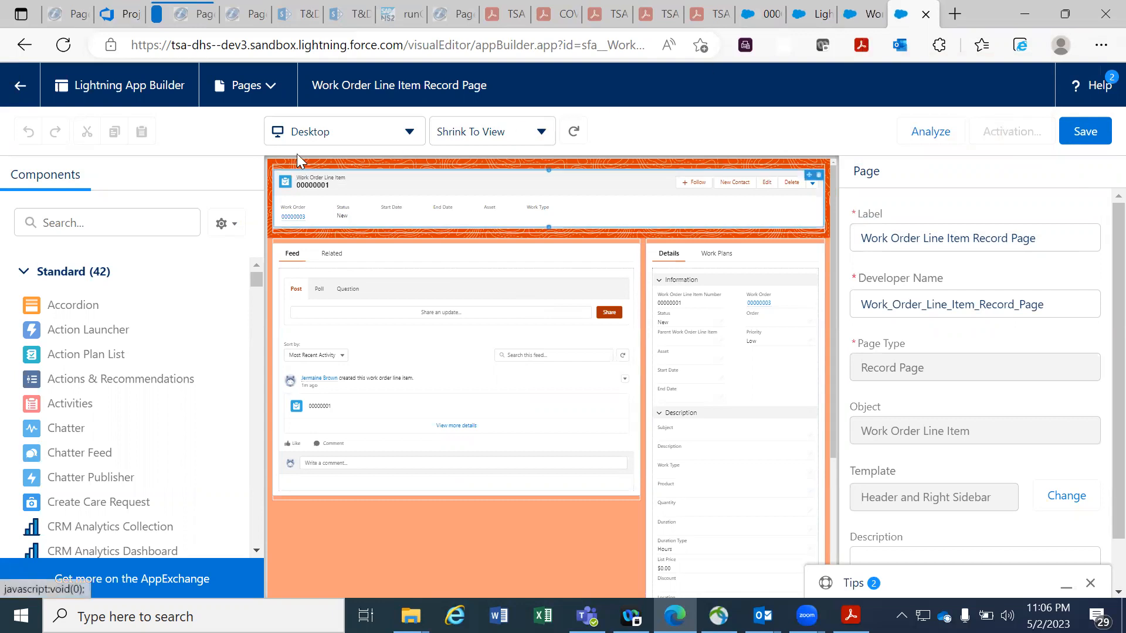
Start a new Lightning page of type Record Page in the duplicate tab, leaving the Work Order Line Item Record Page.
{"action": "left_click", "coordinate": [268, 84]}
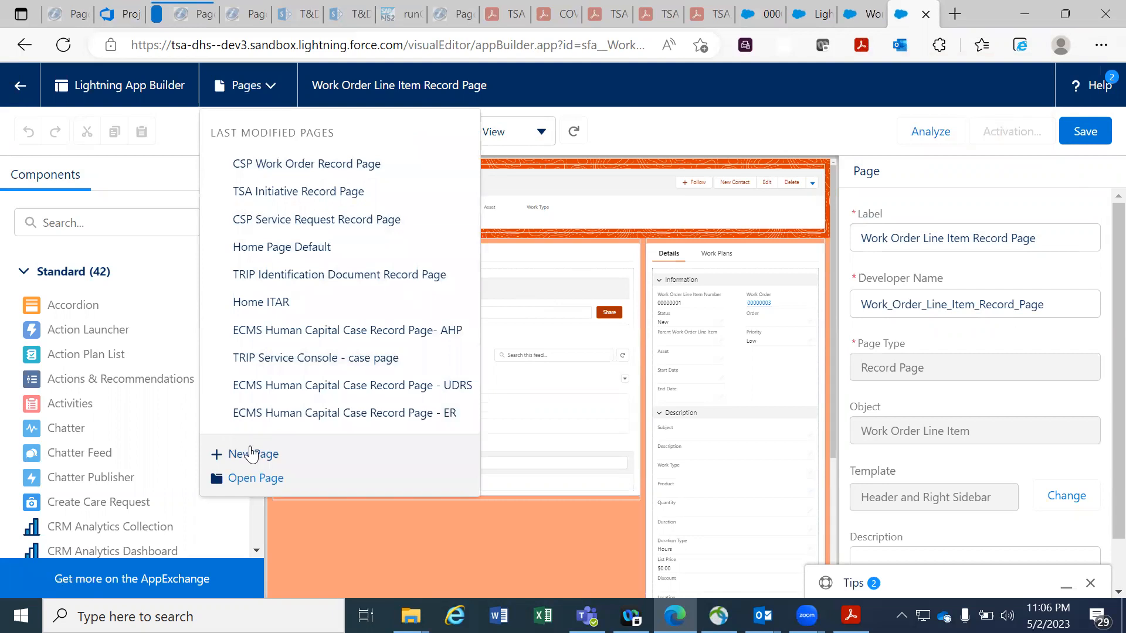
{"action": "left_click", "coordinate": [272, 454]}
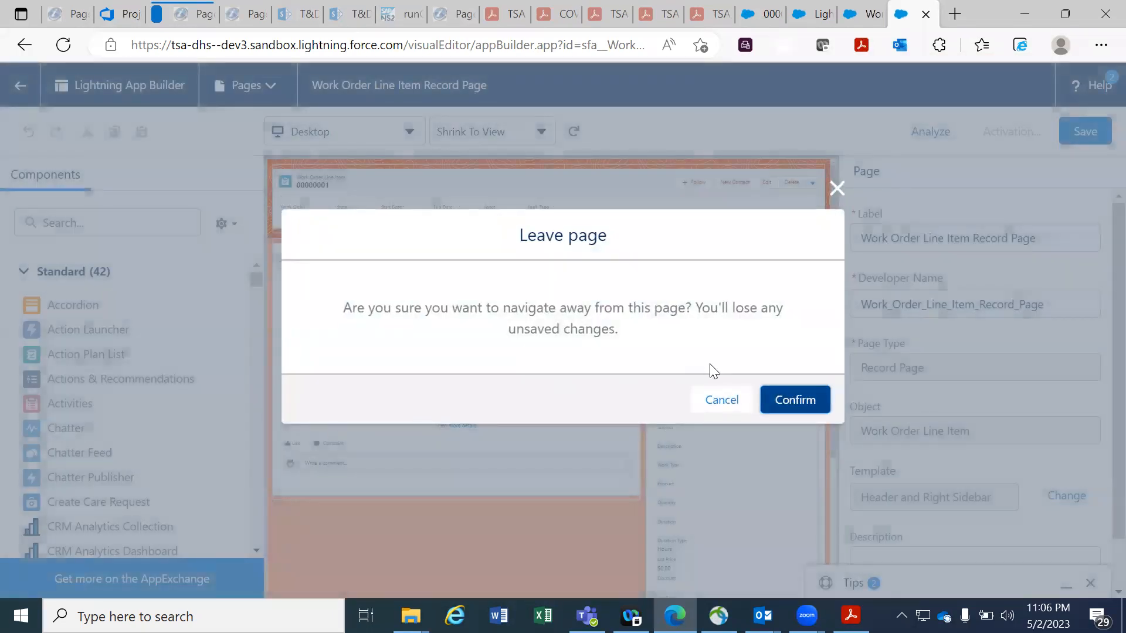
{"action": "left_click", "coordinate": [799, 405]}
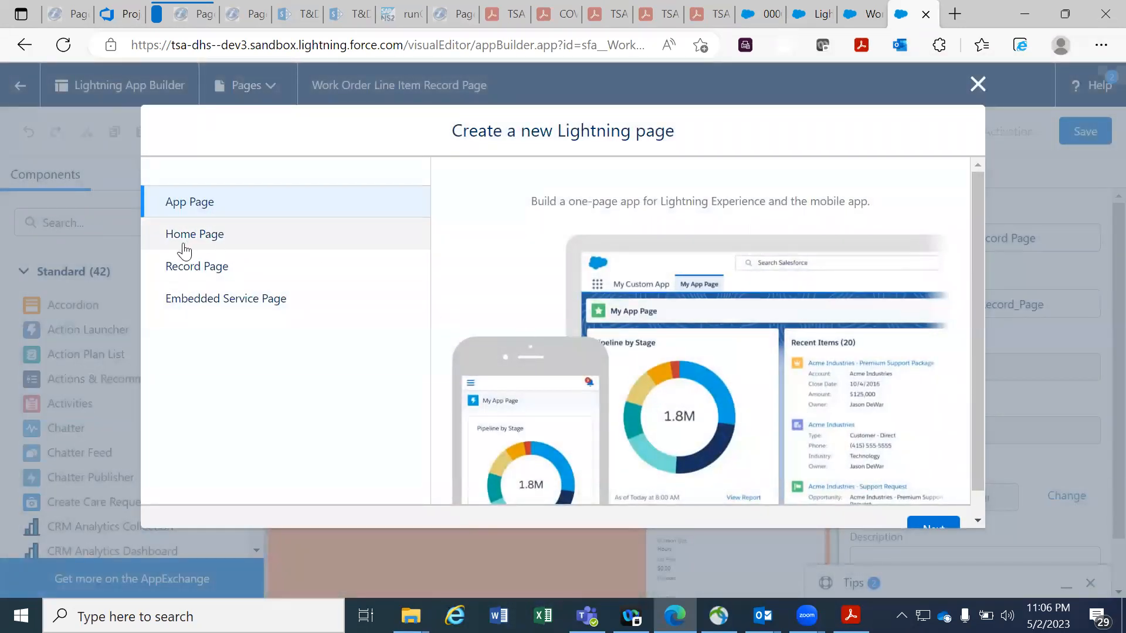
{"action": "left_click", "coordinate": [199, 269]}
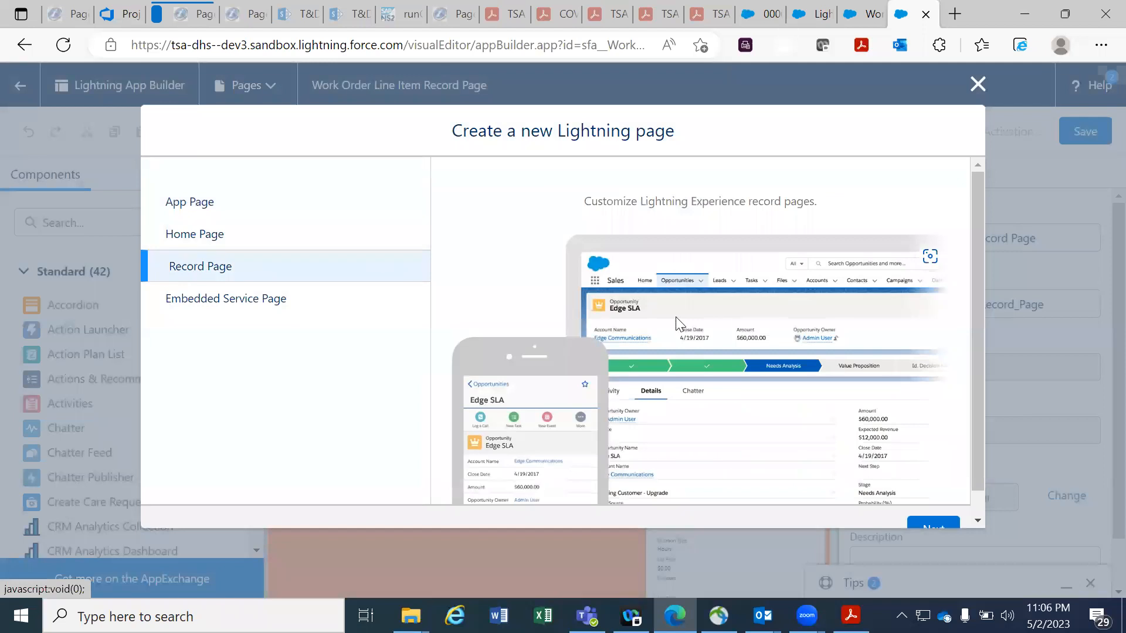
{"action": "left_click", "coordinate": [927, 524]}
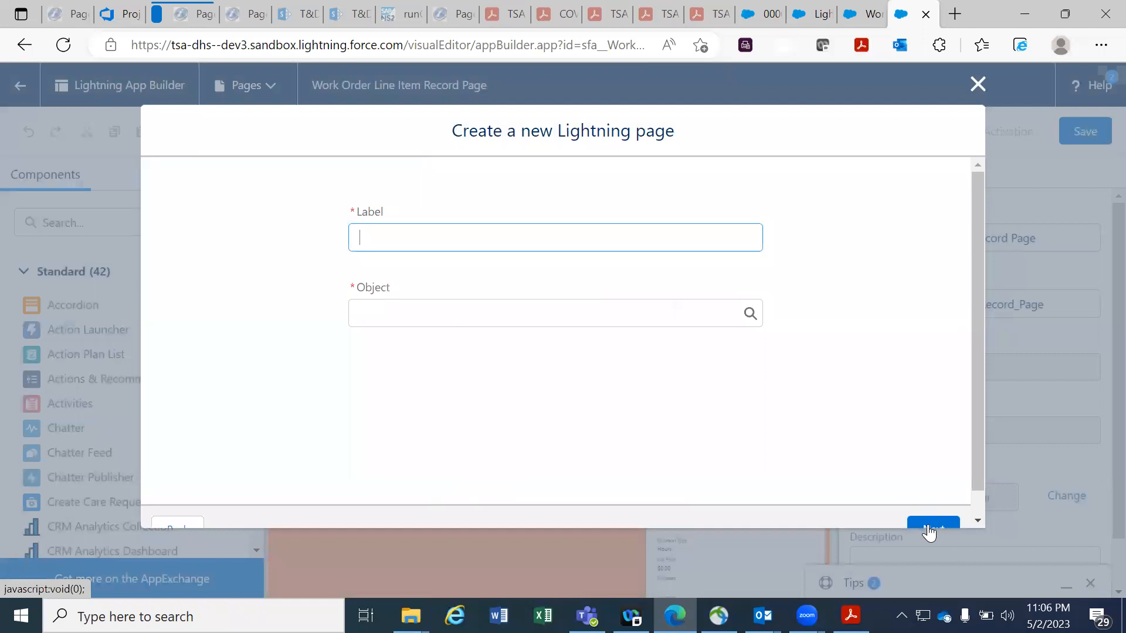
Label the new page "CSP Work Order Line Item Record Page" and set its object to Work Order Line Item.
{"action": "type", "text": "c"}
{"action": "key", "text": "BackSpace"}
{"action": "type", "text": "CSP Work Order Line Item Re"}
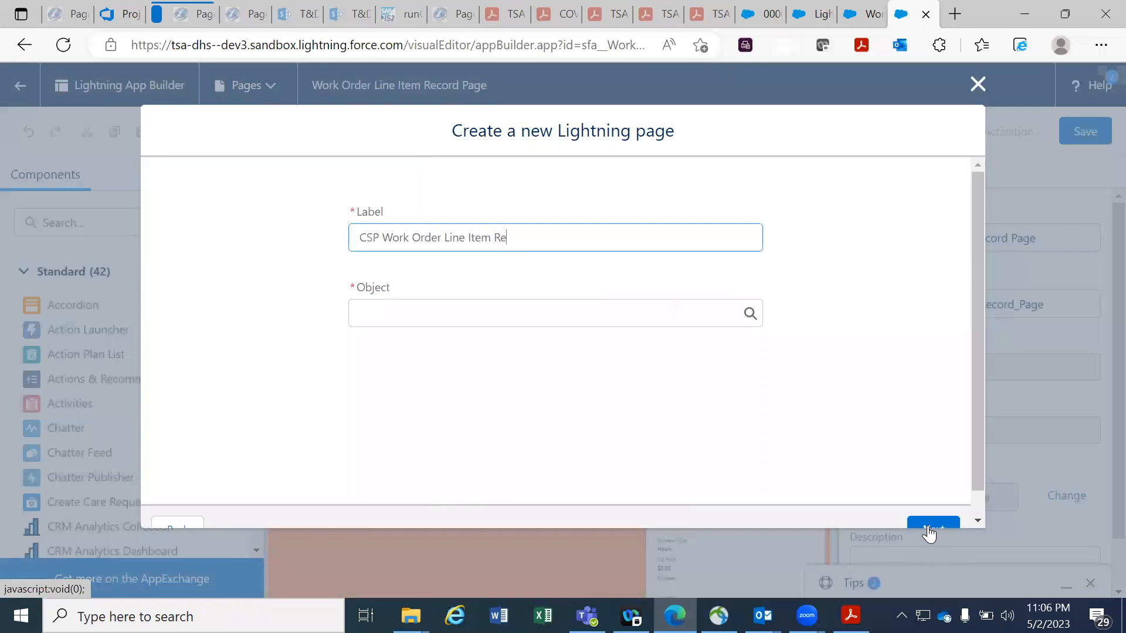
{"action": "type", "text": "cord Page"}
{"action": "left_click", "coordinate": [928, 529]}
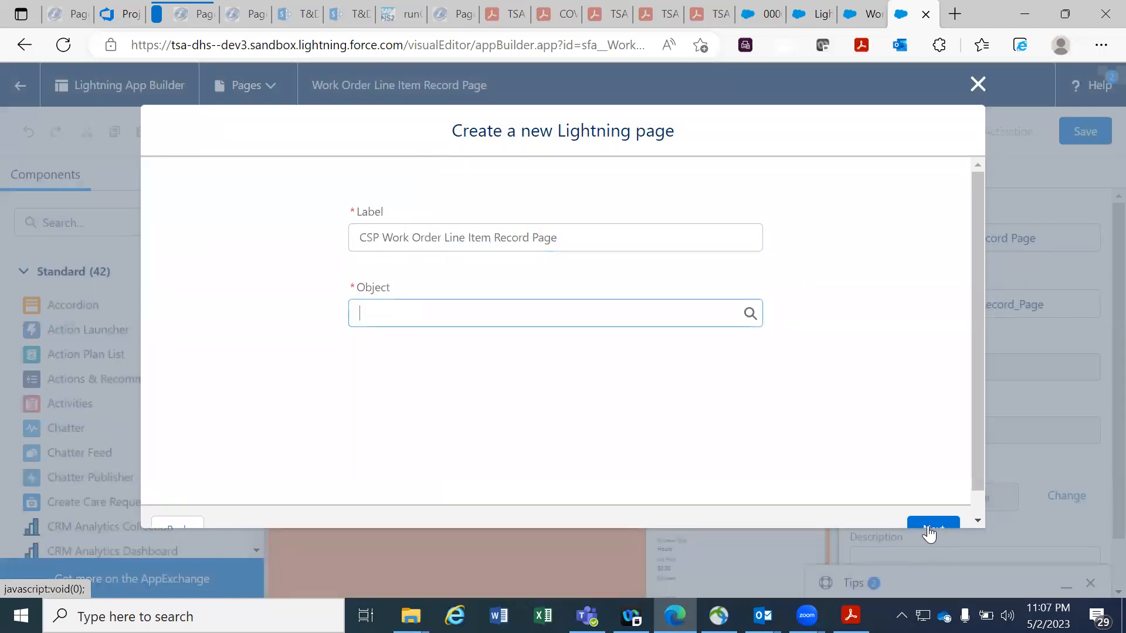
{"action": "type", "text": "Work O"}
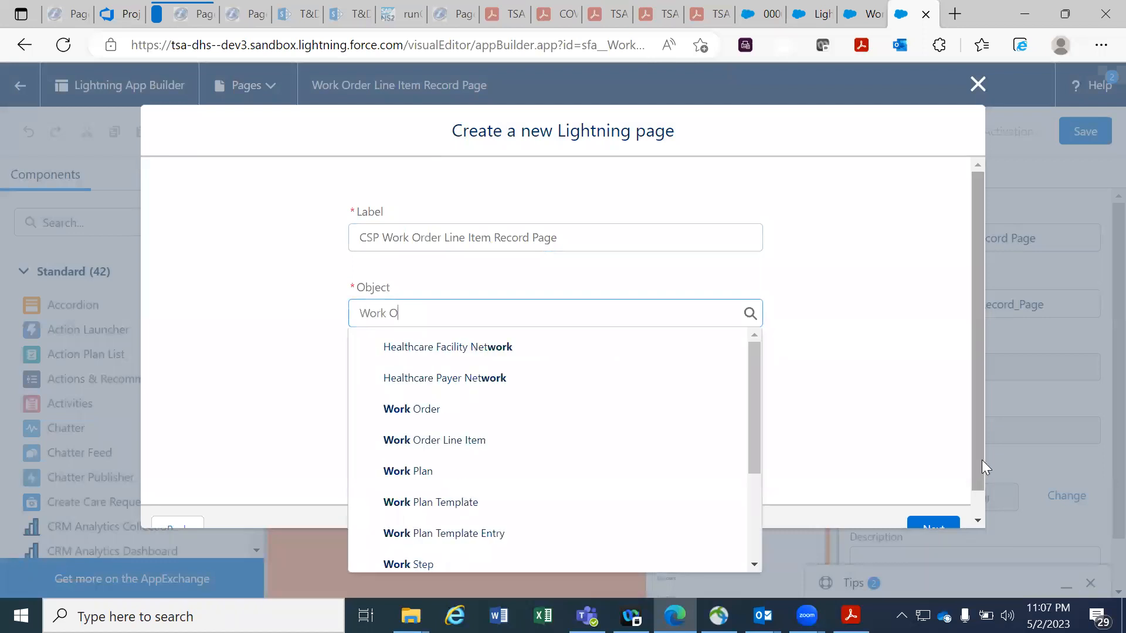
{"action": "type", "text": "r"}
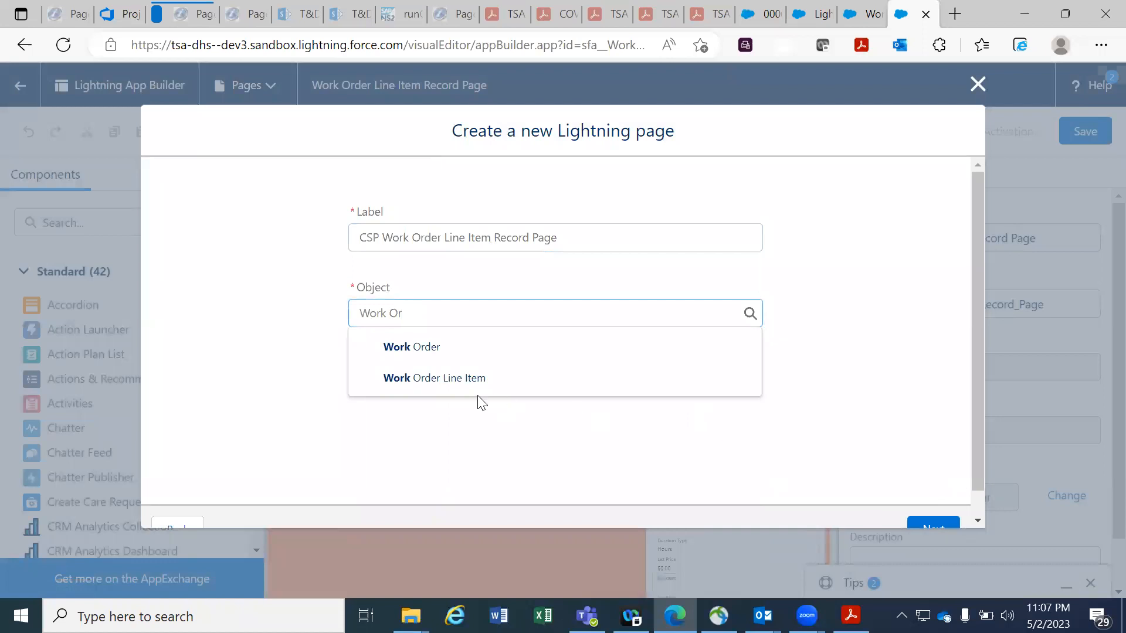
{"action": "left_click", "coordinate": [473, 380]}
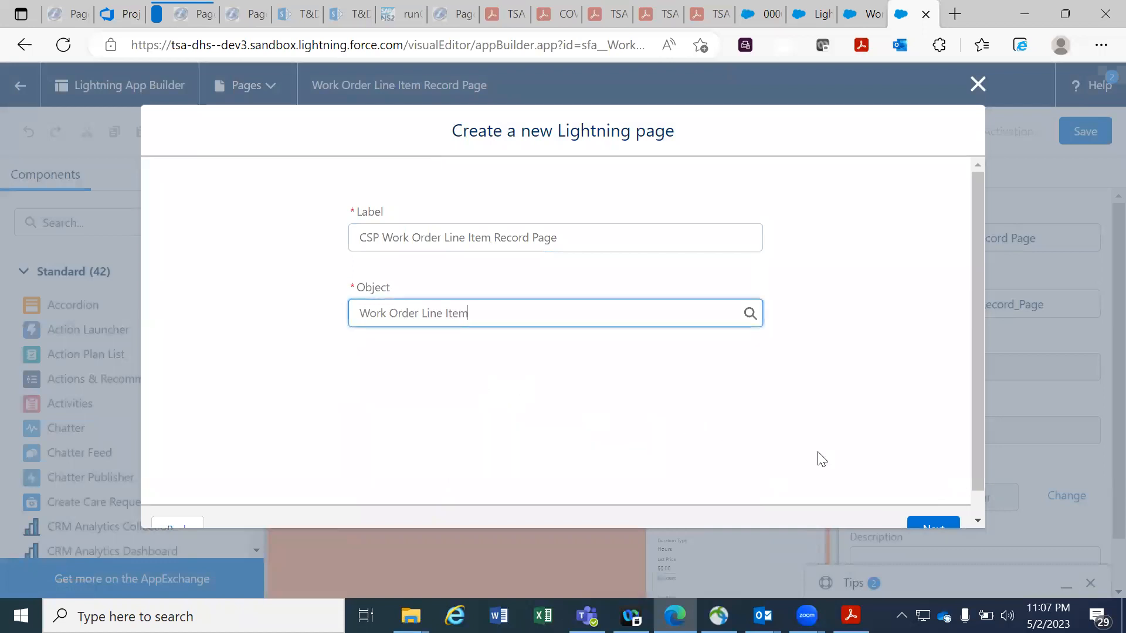
{"action": "left_click", "coordinate": [941, 526]}
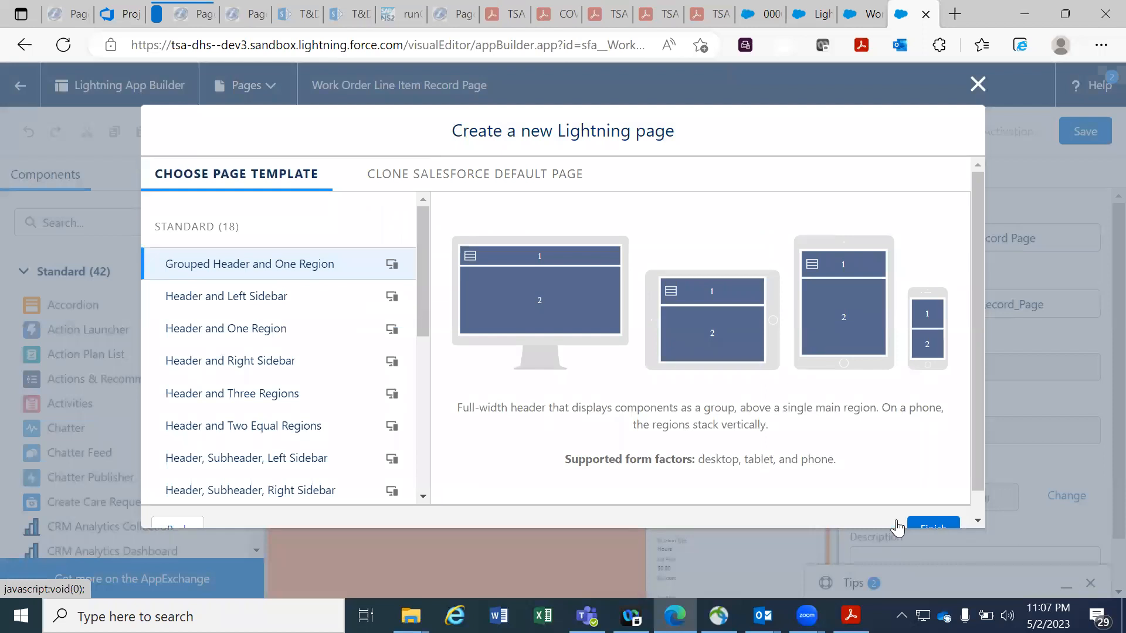
Choose the Header and Right Sidebar template, finish creating the page, and dismiss the walkthrough hint.
{"action": "left_click", "coordinate": [261, 371]}
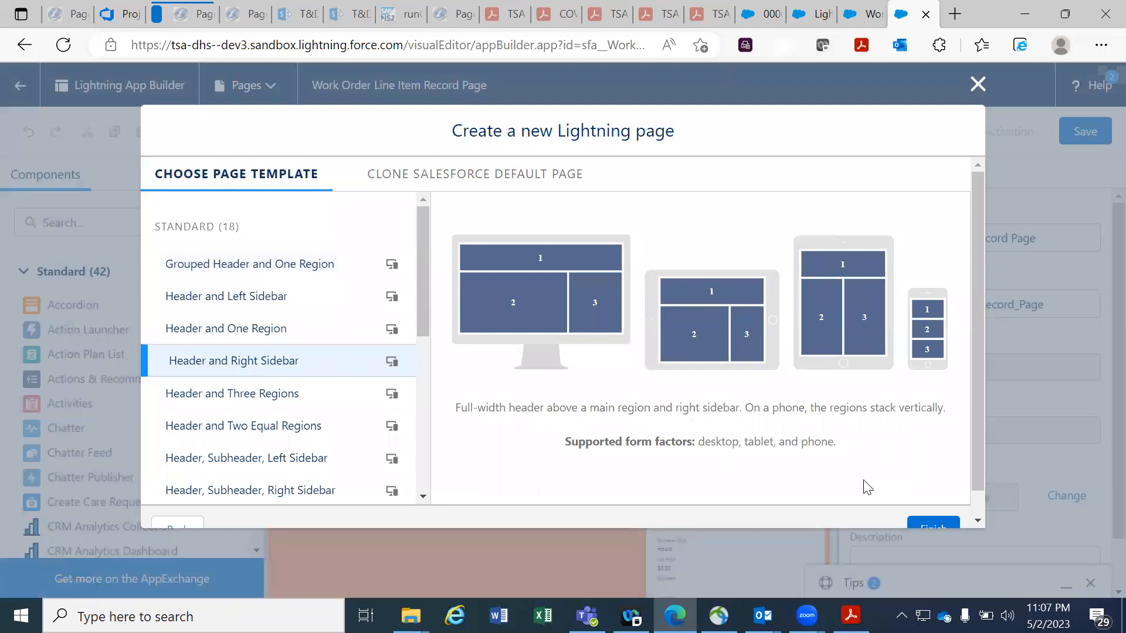
{"action": "left_click", "coordinate": [923, 520]}
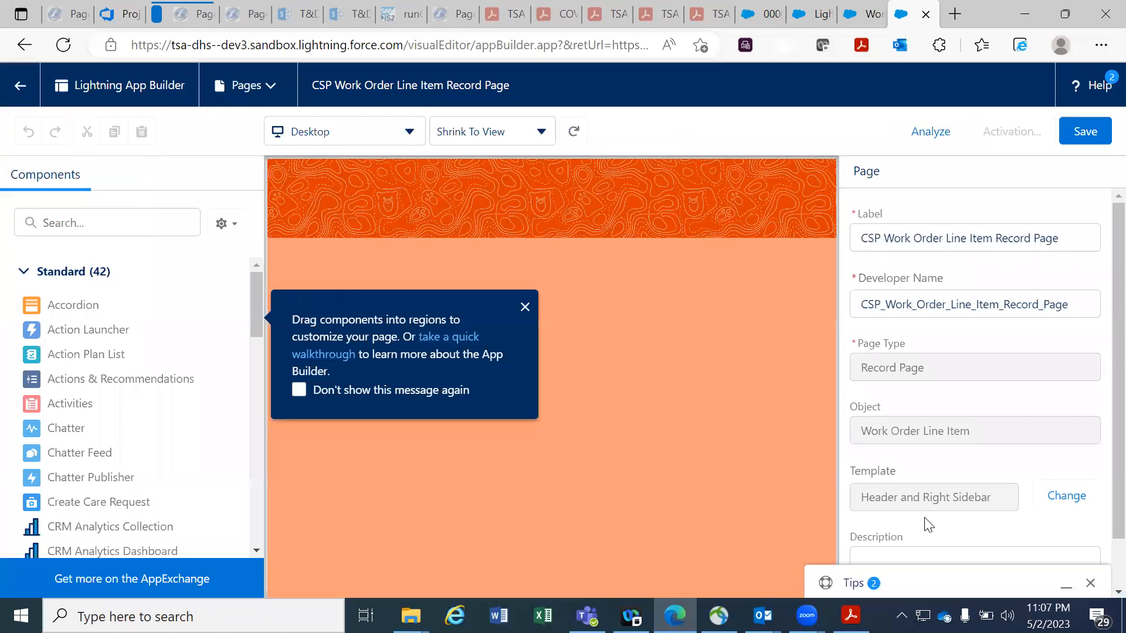
{"action": "left_click", "coordinate": [525, 308]}
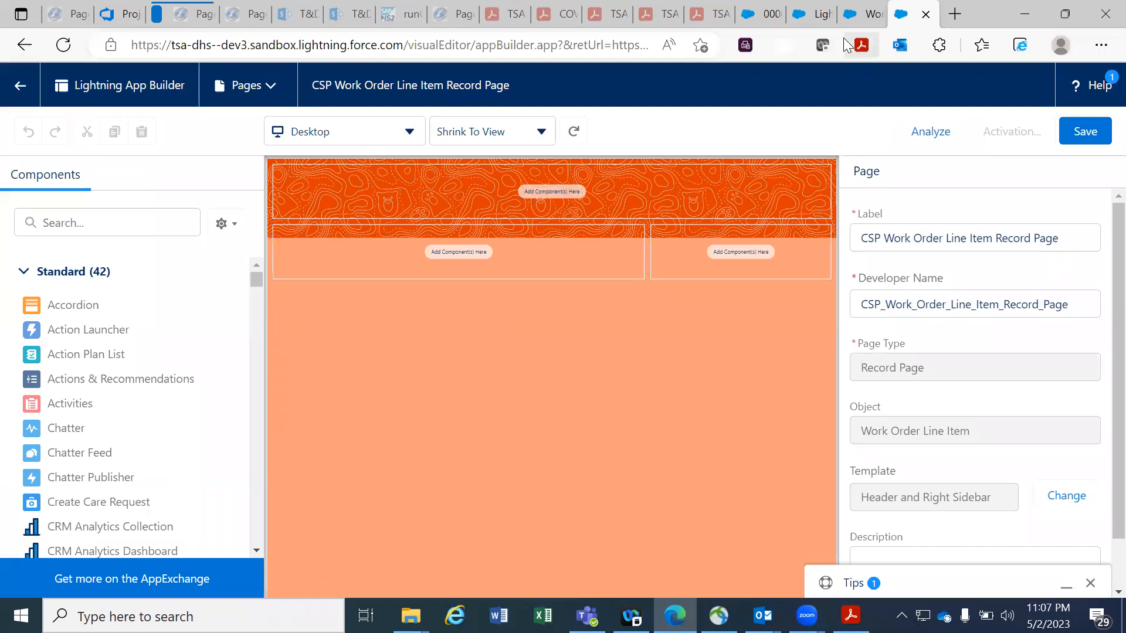
Check the header component of the original Work Order Line Item Record Page and add a Highlights Panel to the CSP page's header region.
{"action": "left_click", "coordinate": [852, 22]}
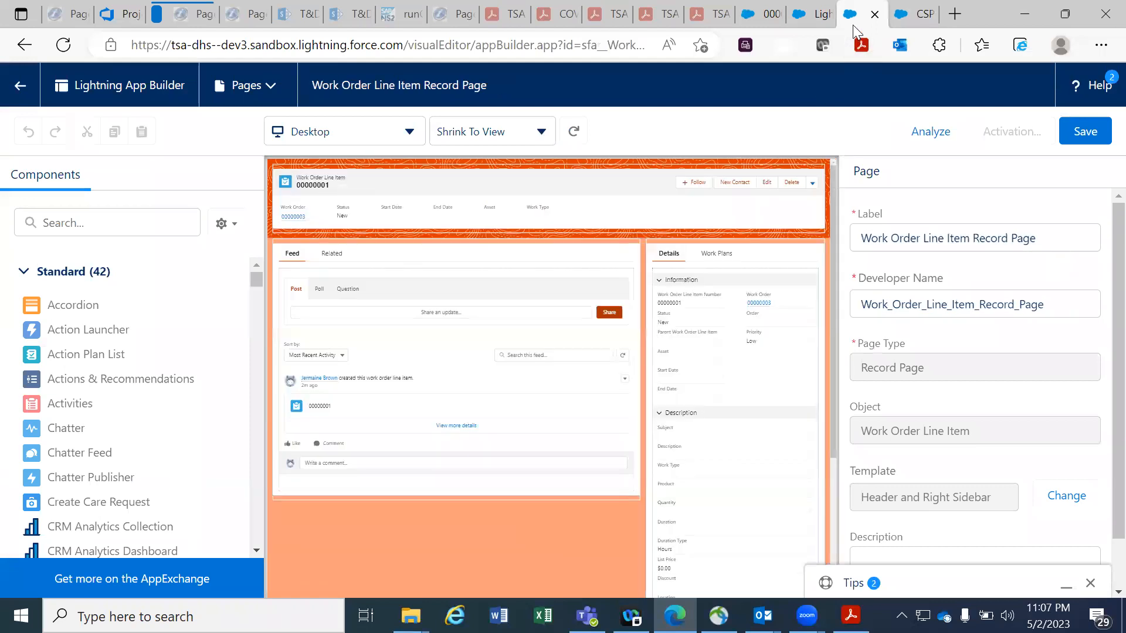
{"action": "left_click", "coordinate": [568, 189]}
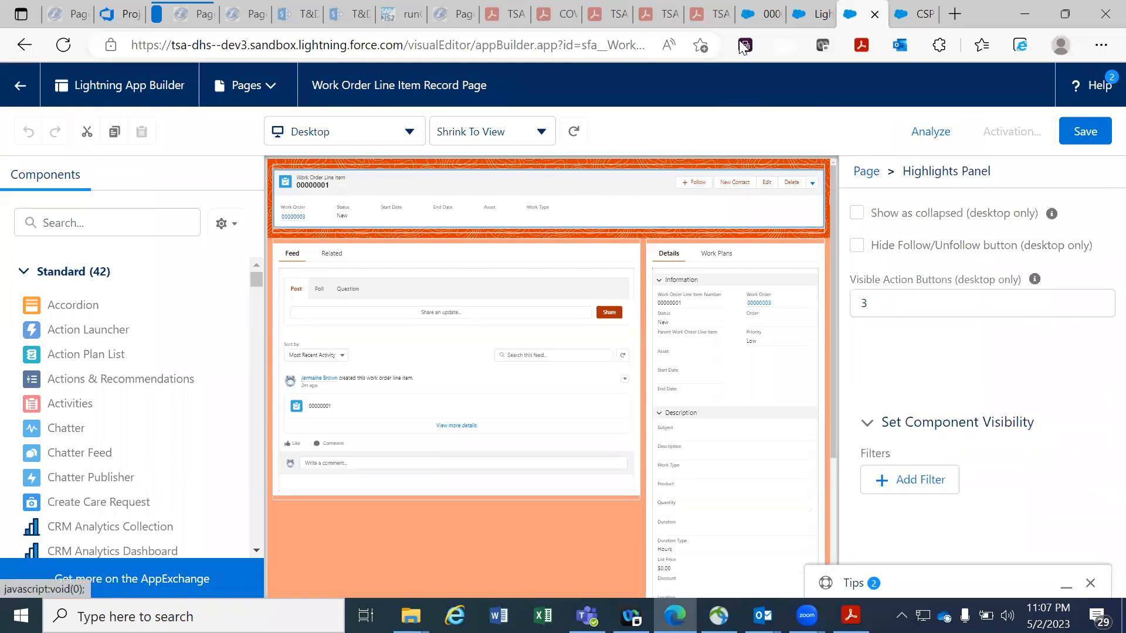
{"action": "left_click", "coordinate": [906, 14]}
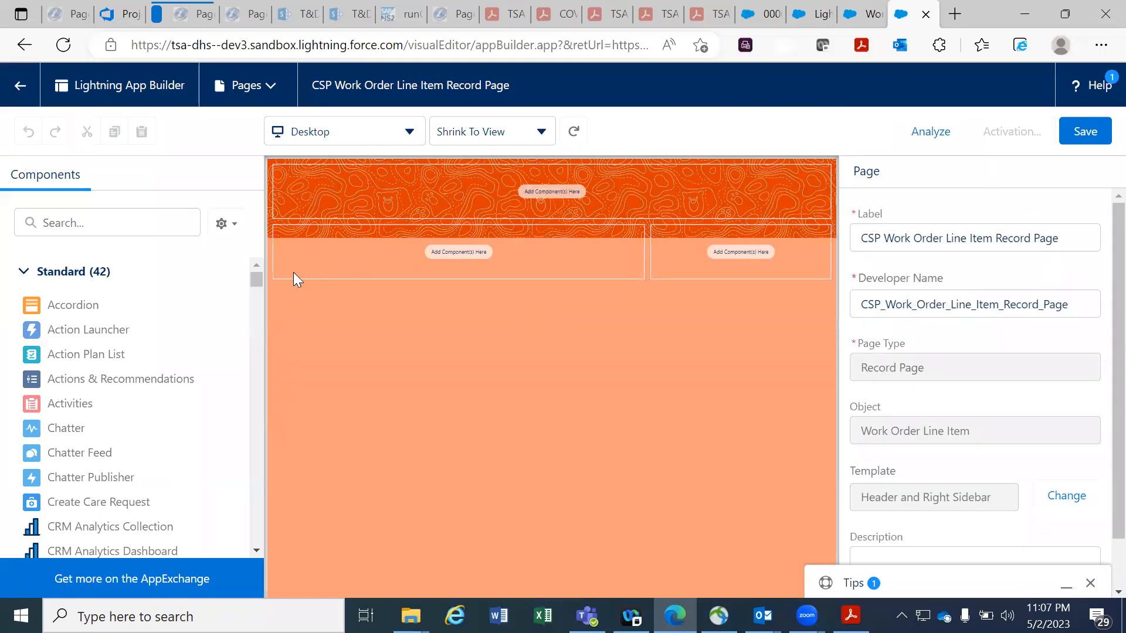
{"action": "scroll", "coordinate": [256, 278], "scroll_direction": "down", "scroll_amount": 5}
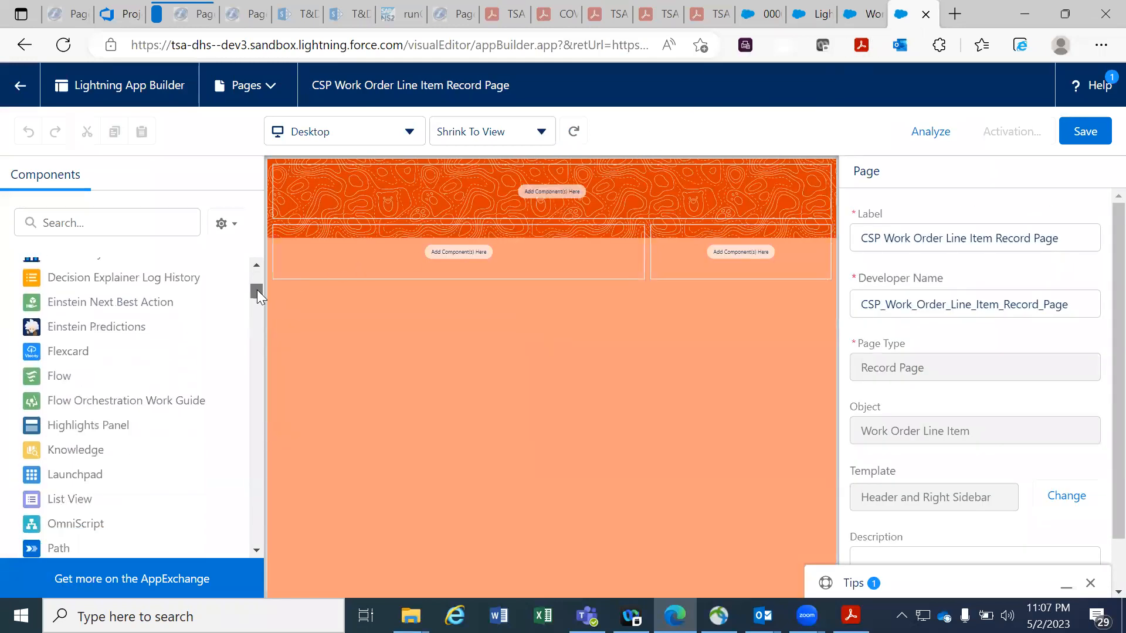
{"action": "scroll", "coordinate": [258, 292], "scroll_direction": "down", "scroll_amount": 1}
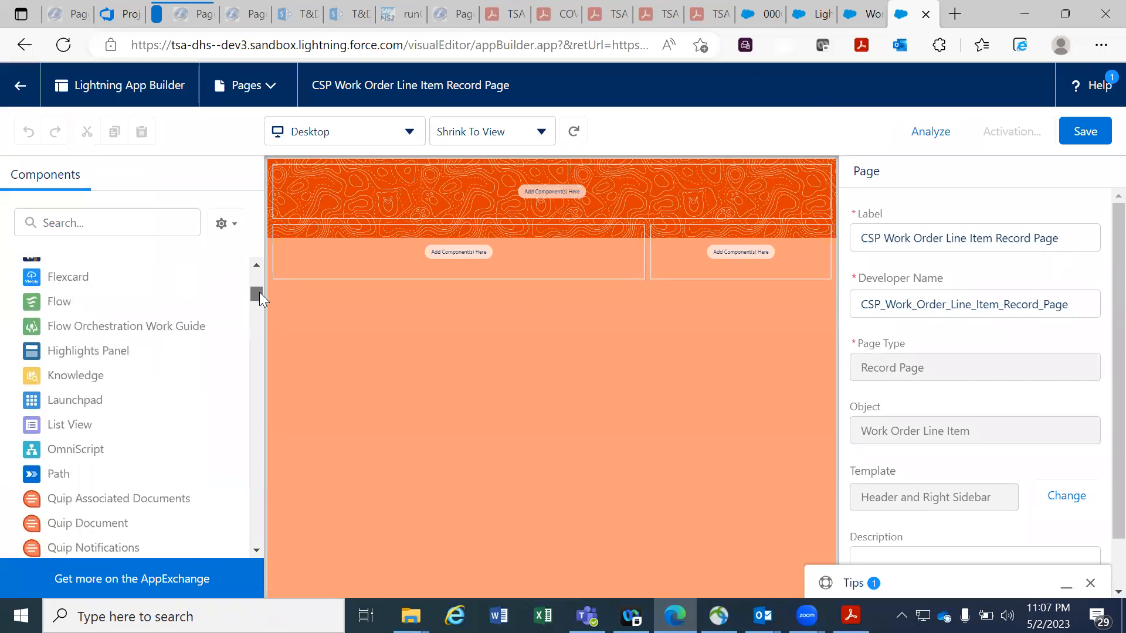
{"action": "left_click_drag", "start_coordinate": [120, 350], "coordinate": [499, 187]}
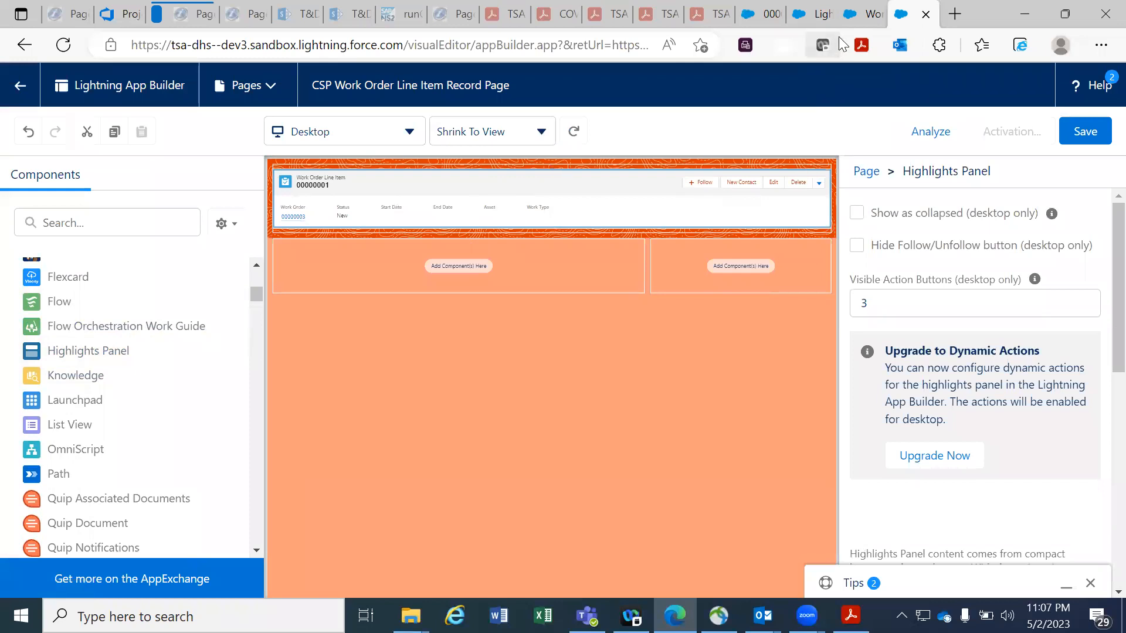
Check the main-column component of the original page and add a Tabs component to the CSP page's main region.
{"action": "key", "text": "ctrl+shift+Tab"}
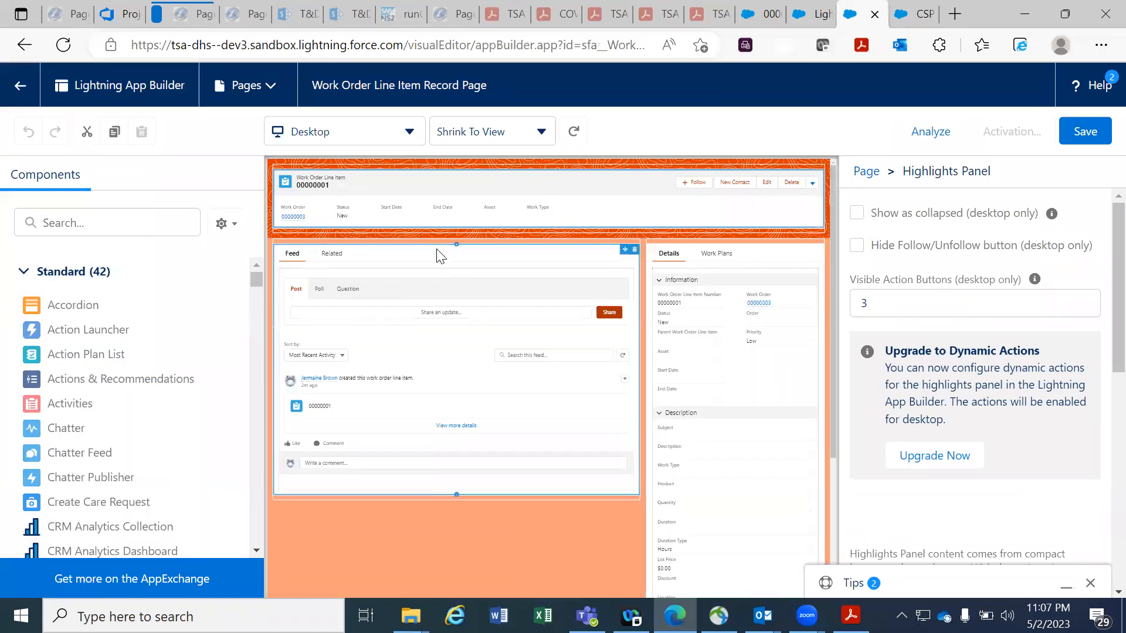
{"action": "left_click", "coordinate": [440, 263]}
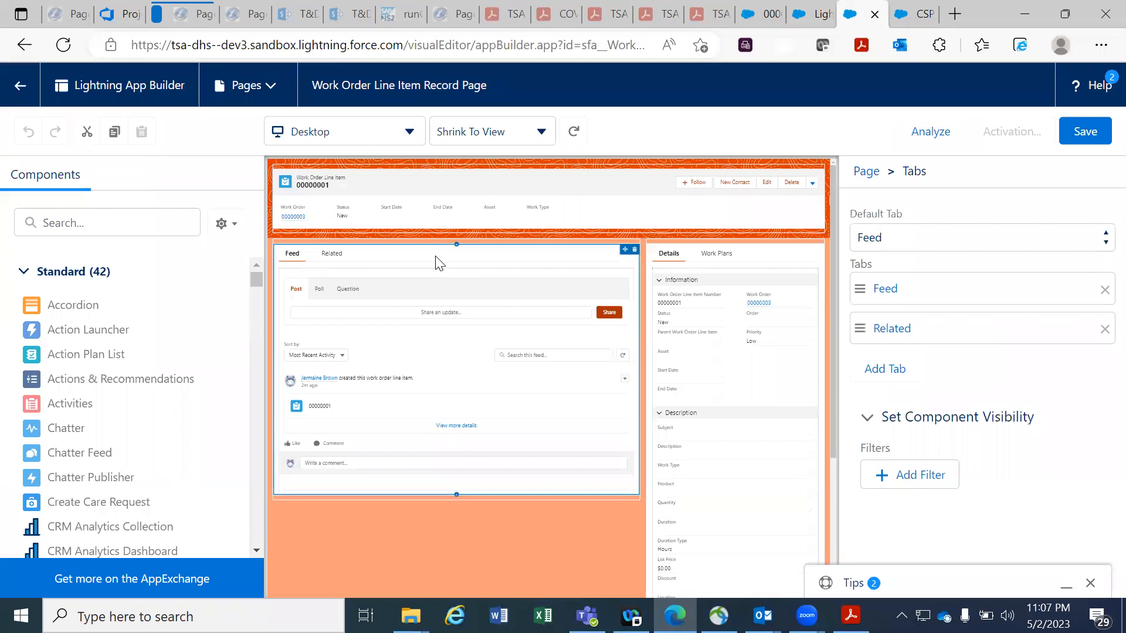
{"action": "left_click", "coordinate": [894, 27]}
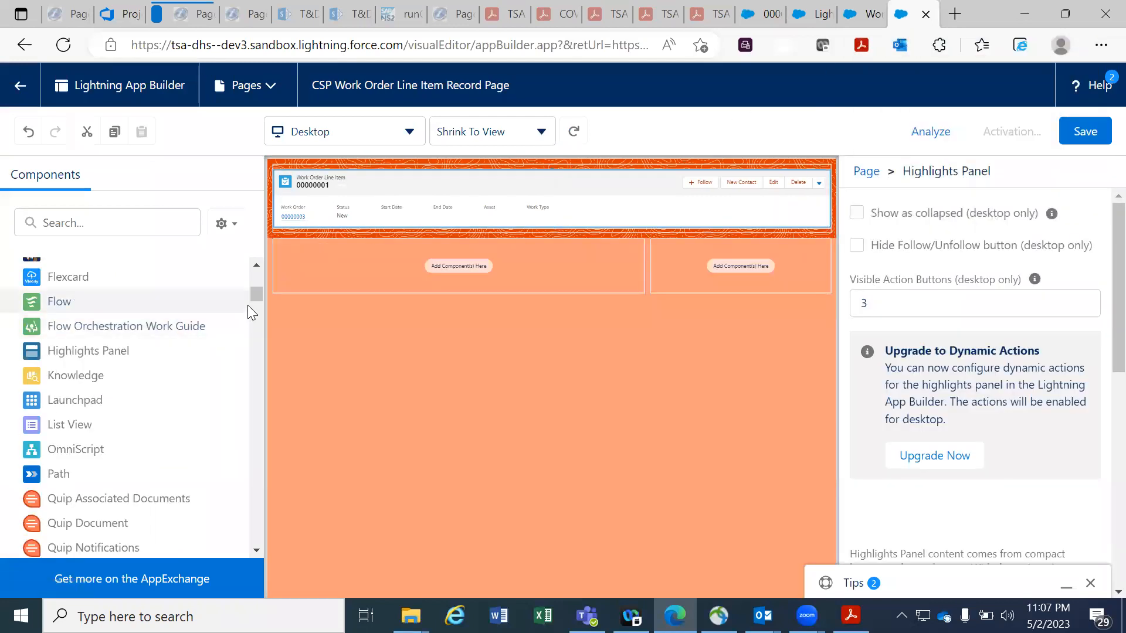
{"action": "mouse_move", "coordinate": [259, 296]}
{"action": "left_mouse_down"}
{"action": "mouse_move", "coordinate": [253, 329]}
{"action": "mouse_move", "coordinate": [253, 313]}
{"action": "left_mouse_up"}
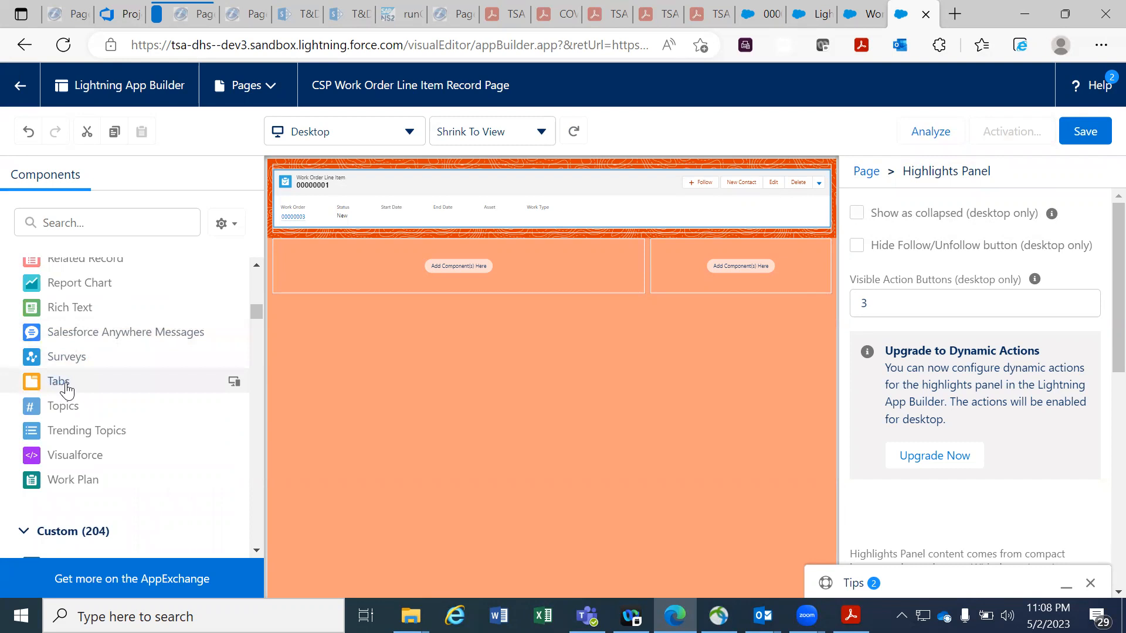
{"action": "left_click_drag", "start_coordinate": [70, 388], "coordinate": [371, 279]}
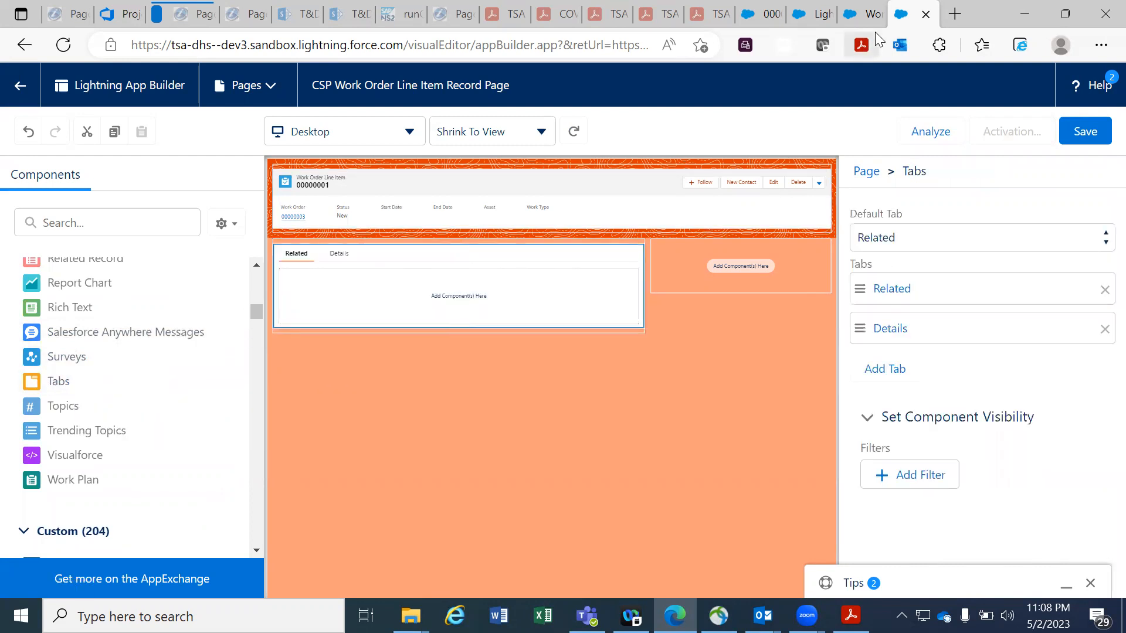
Compare the tab order with the original page and move the Related tab after Details on the CSP page.
{"action": "left_click", "coordinate": [862, 22]}
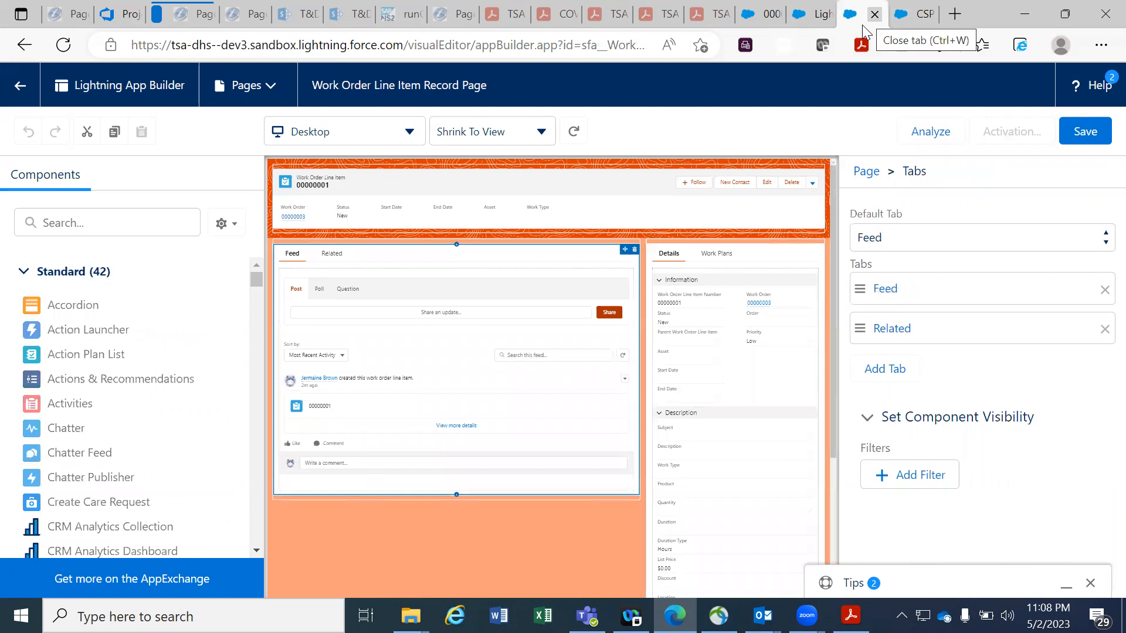
{"action": "key", "text": "ctrl+Tab"}
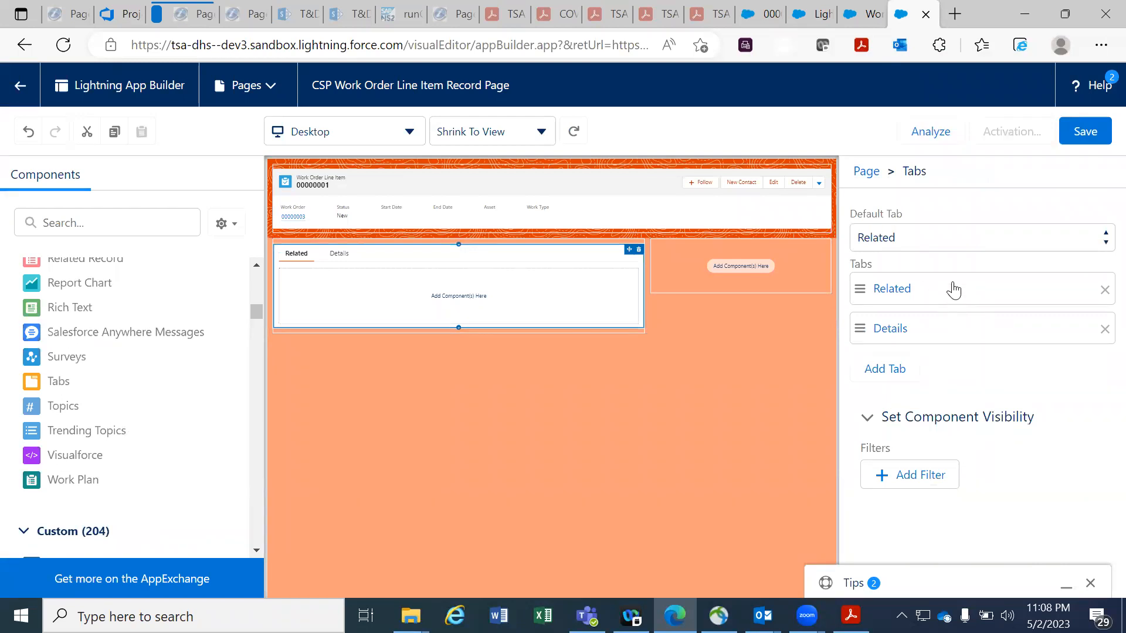
{"action": "left_click_drag", "start_coordinate": [954, 290], "coordinate": [952, 331]}
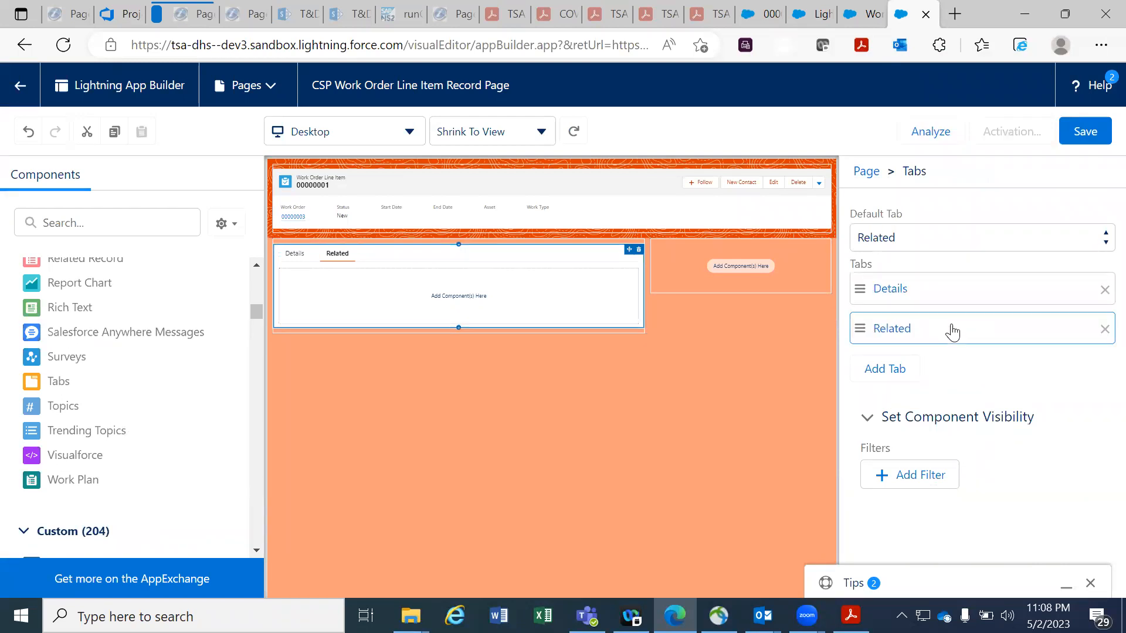
Relabel the Details tab in the main region as Chatter.
{"action": "left_click", "coordinate": [887, 289]}
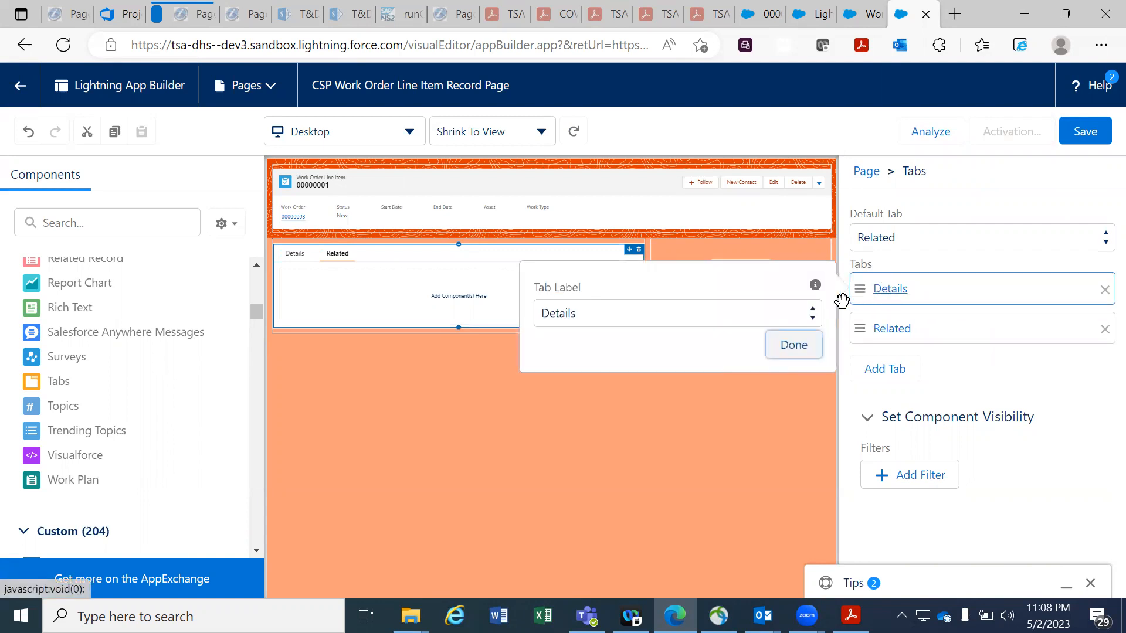
{"action": "left_click", "coordinate": [815, 314]}
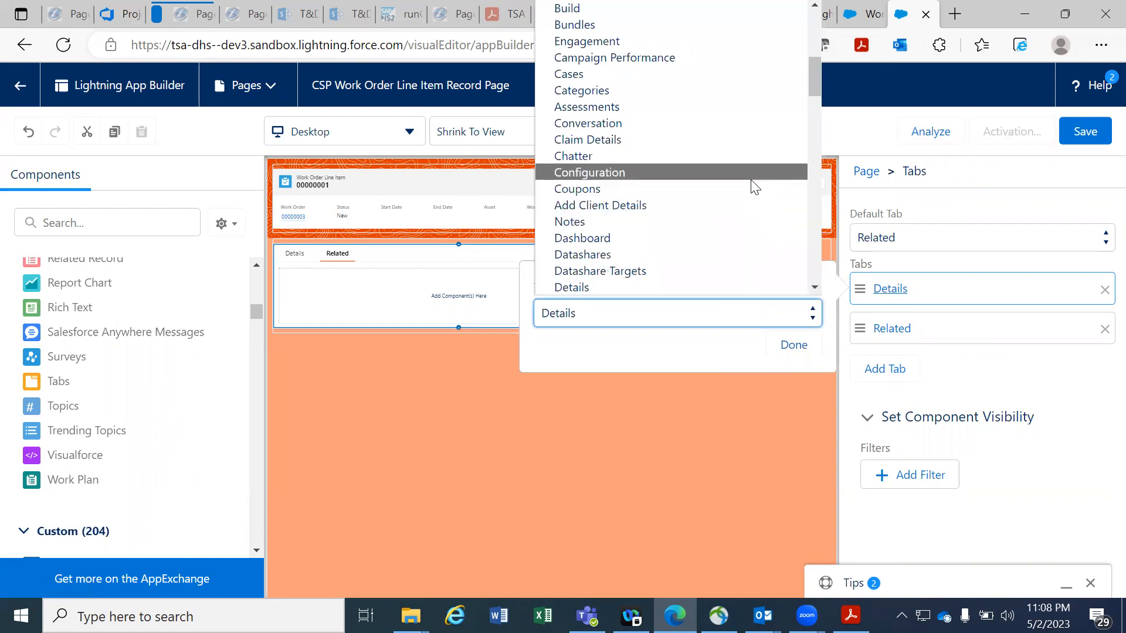
{"action": "left_click", "coordinate": [751, 157]}
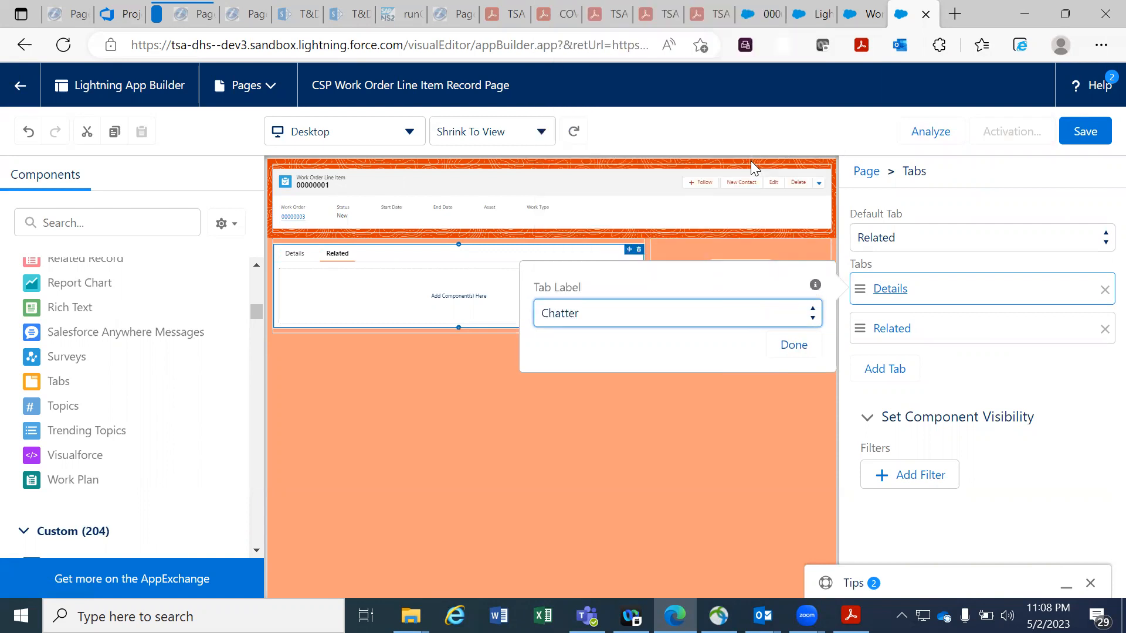
{"action": "left_click", "coordinate": [787, 351]}
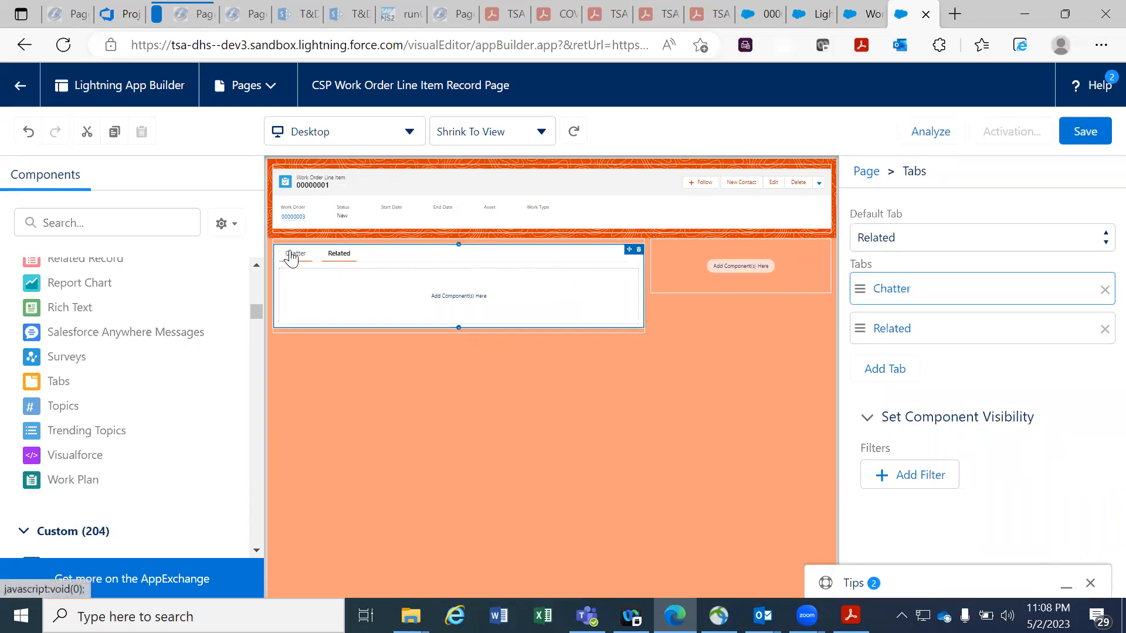
Change the label of the first tab in the main region to Feed.
{"action": "left_click", "coordinate": [889, 293]}
{"action": "left_click", "coordinate": [815, 316]}
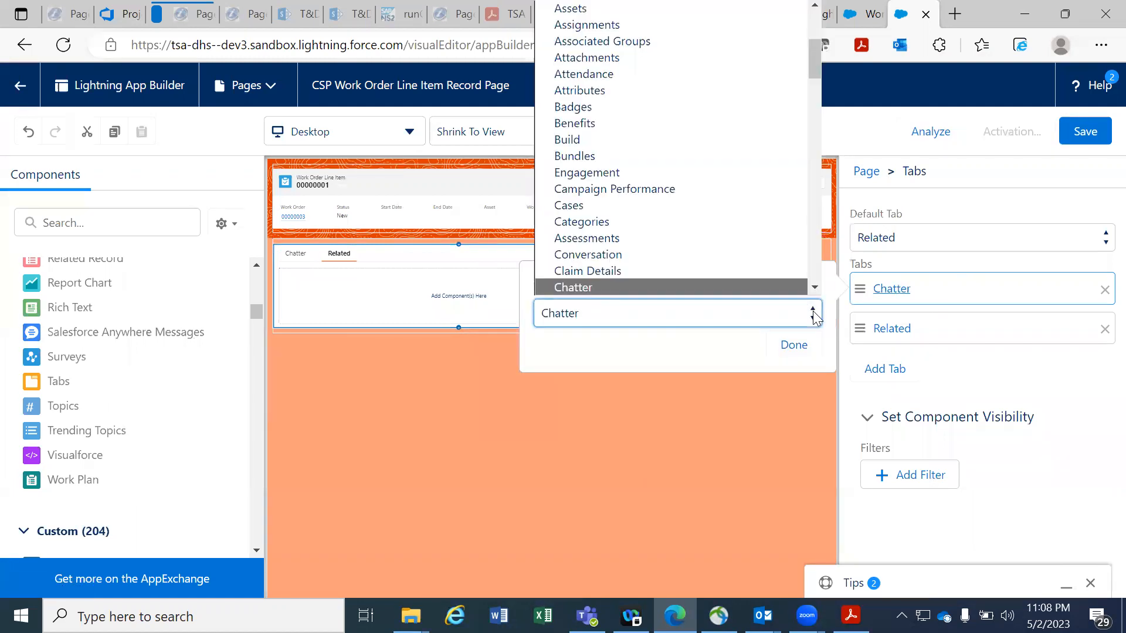
{"action": "scroll", "coordinate": [819, 181], "scroll_direction": "down", "scroll_amount": 10}
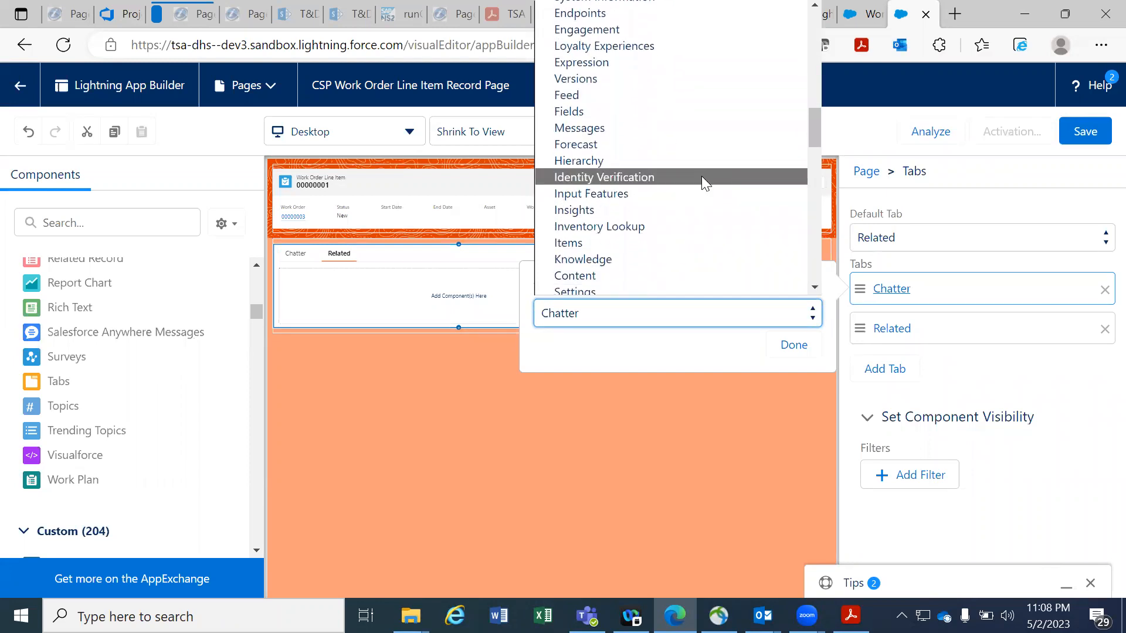
{"action": "left_click", "coordinate": [647, 95]}
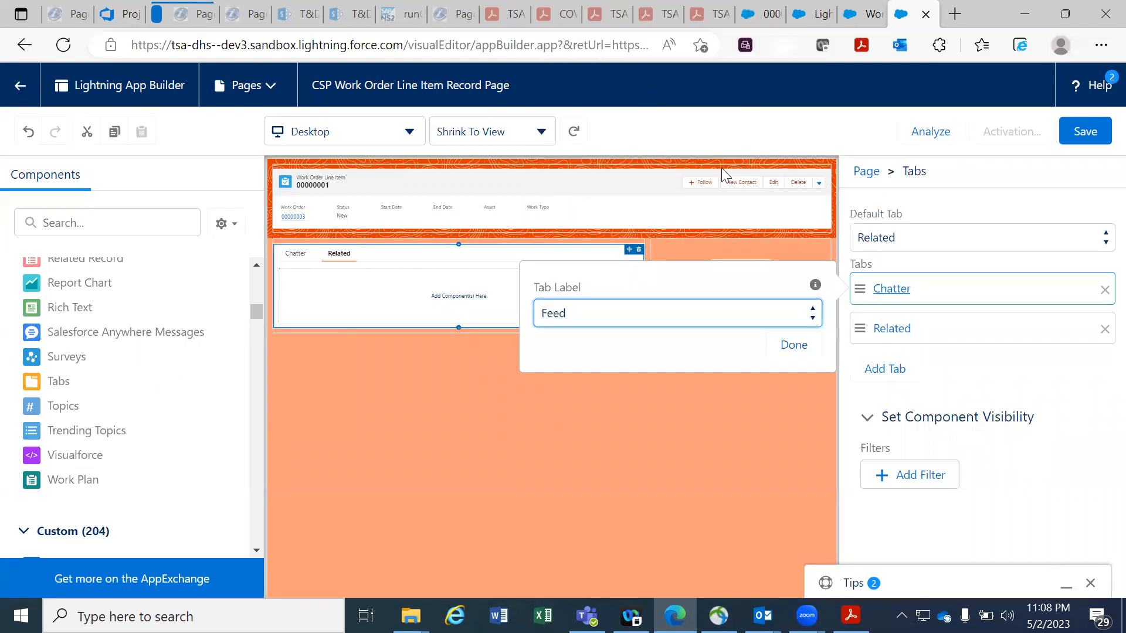
{"action": "left_click", "coordinate": [798, 346]}
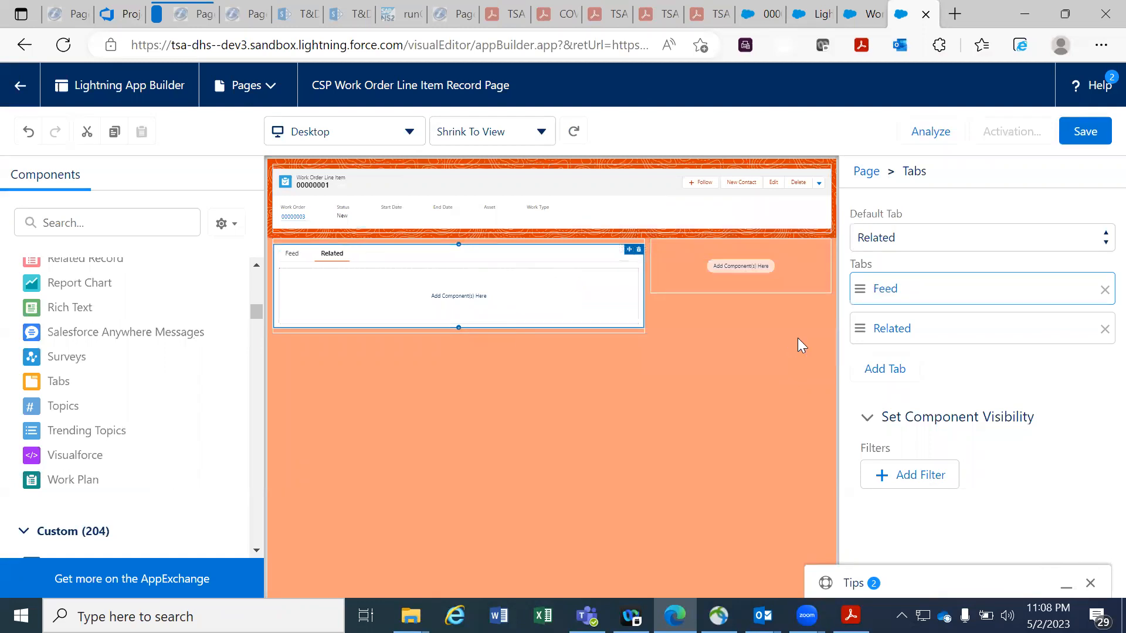
Set Feed as the default tab of the Tabs component.
{"action": "left_click", "coordinate": [936, 251]}
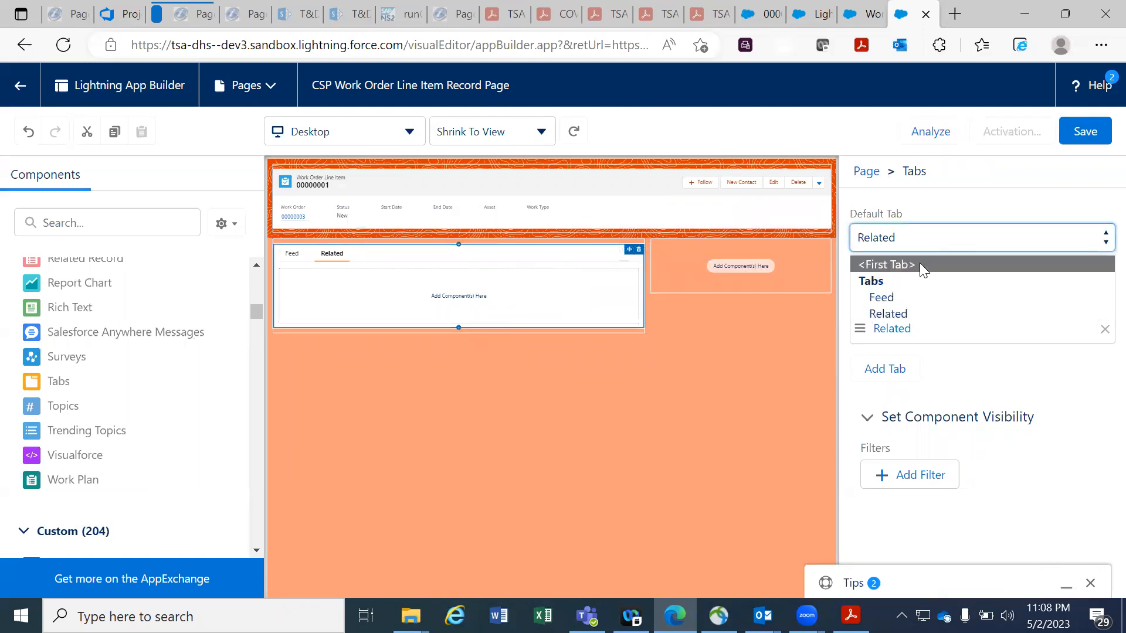
{"action": "left_click", "coordinate": [894, 298]}
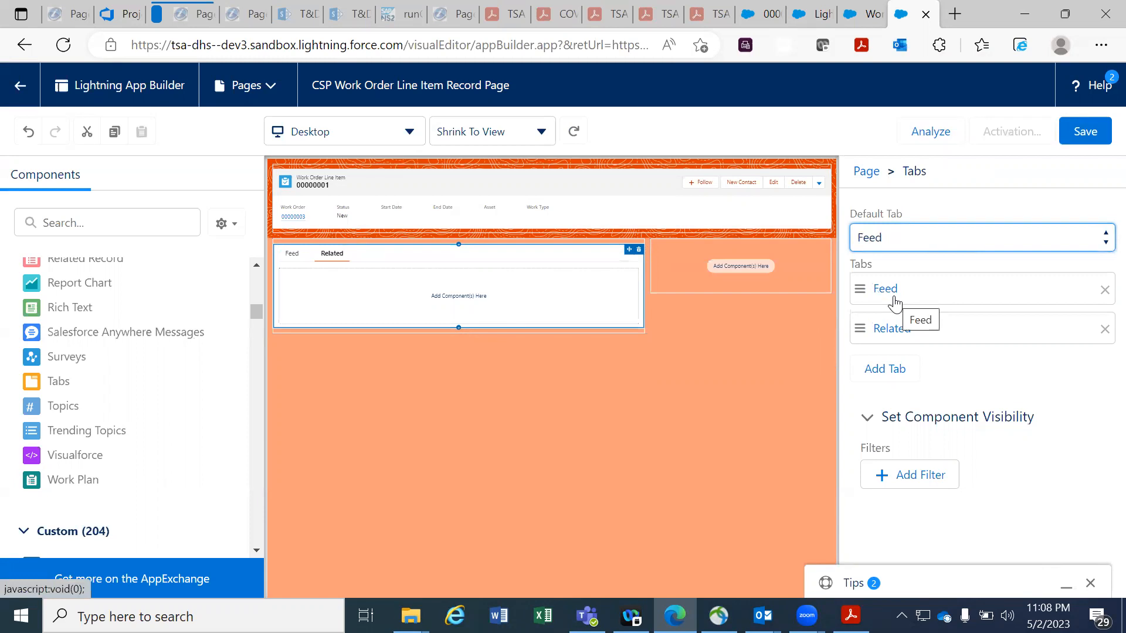
{"action": "left_click", "coordinate": [291, 258]}
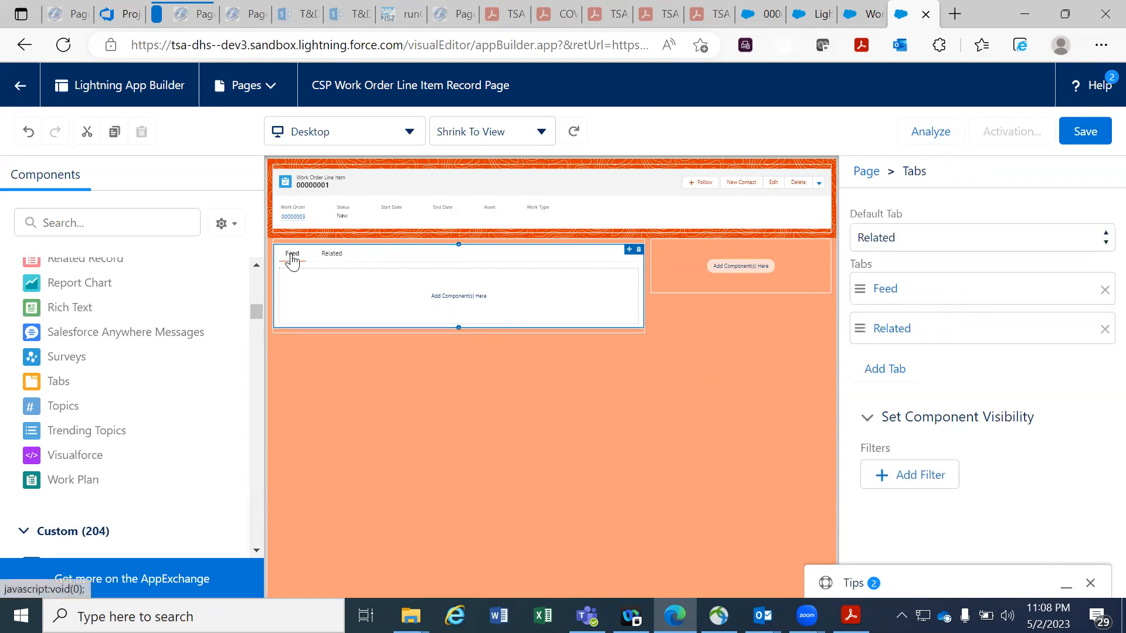
{"action": "left_click", "coordinate": [879, 238]}
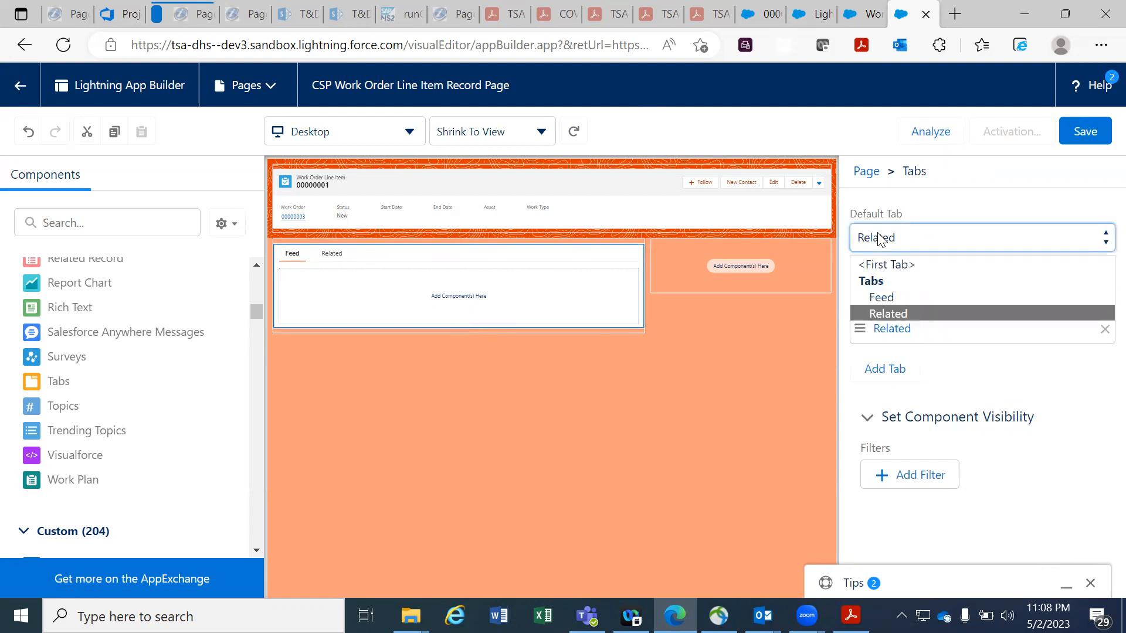
{"action": "left_click", "coordinate": [878, 299]}
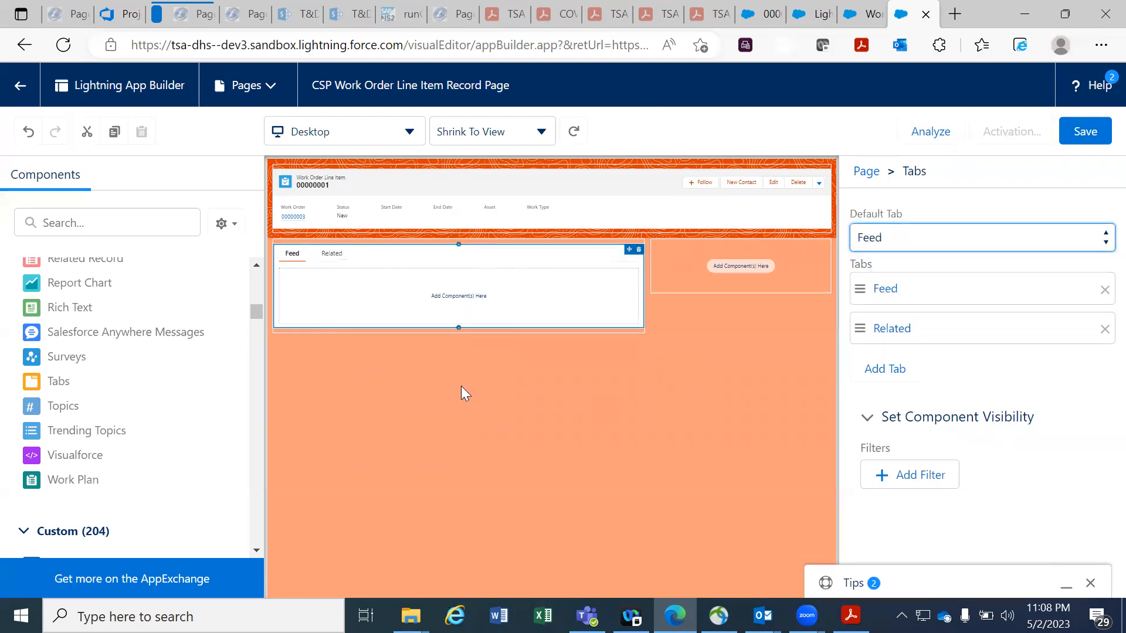
Add the Chatter component to the empty Feed tab in the main region.
{"action": "left_click", "coordinate": [382, 293]}
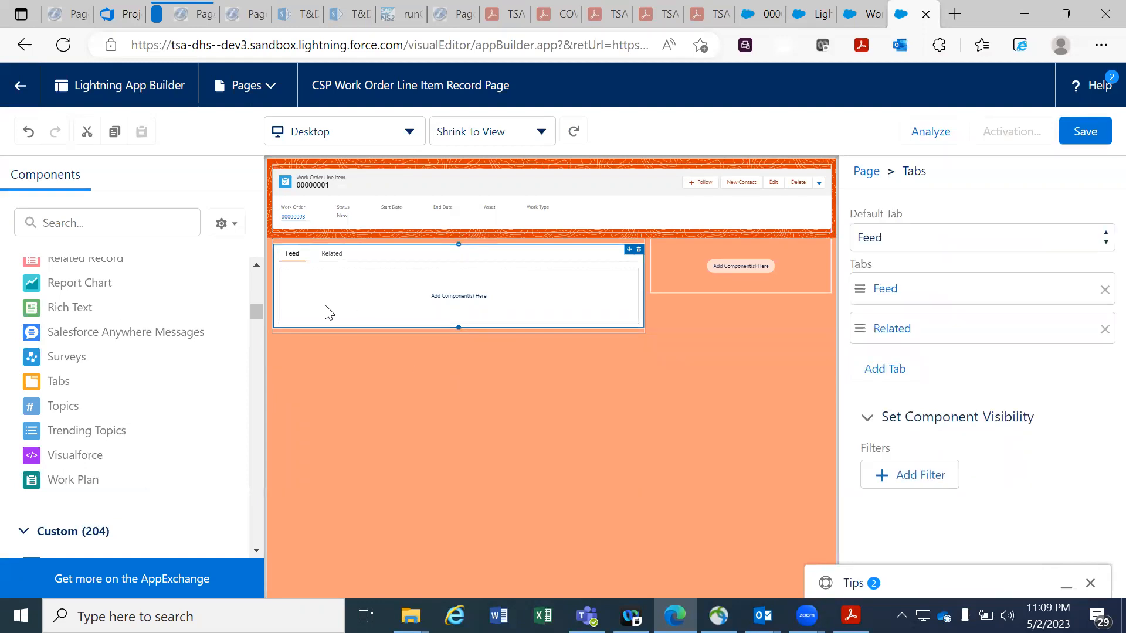
{"action": "left_click_drag", "start_coordinate": [250, 310], "coordinate": [253, 282]}
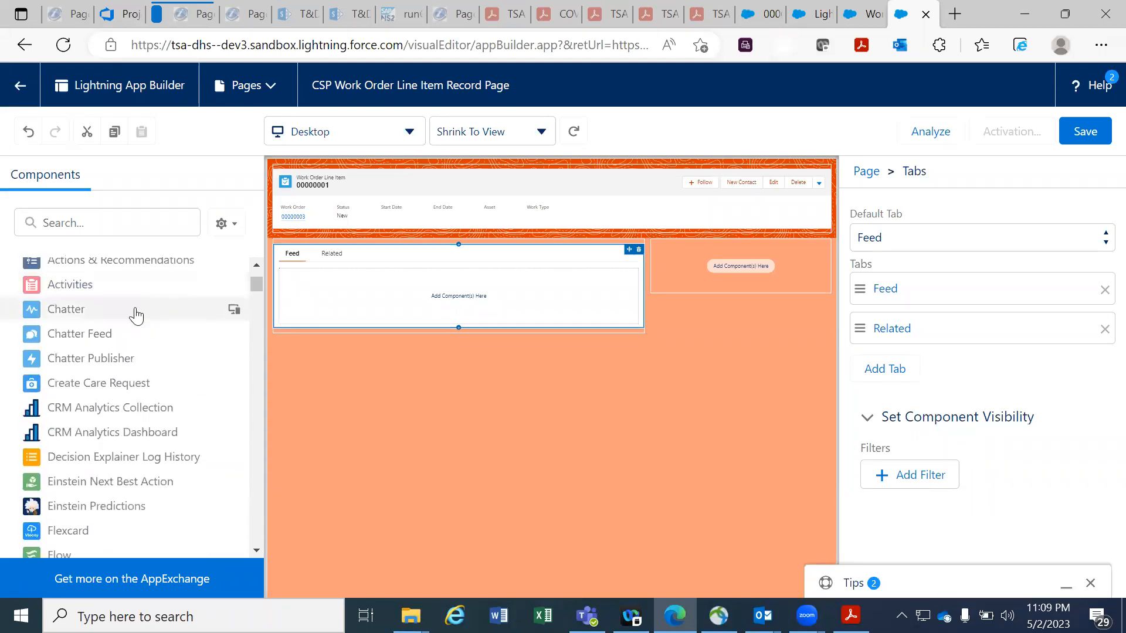
{"action": "left_click_drag", "start_coordinate": [113, 311], "coordinate": [390, 289]}
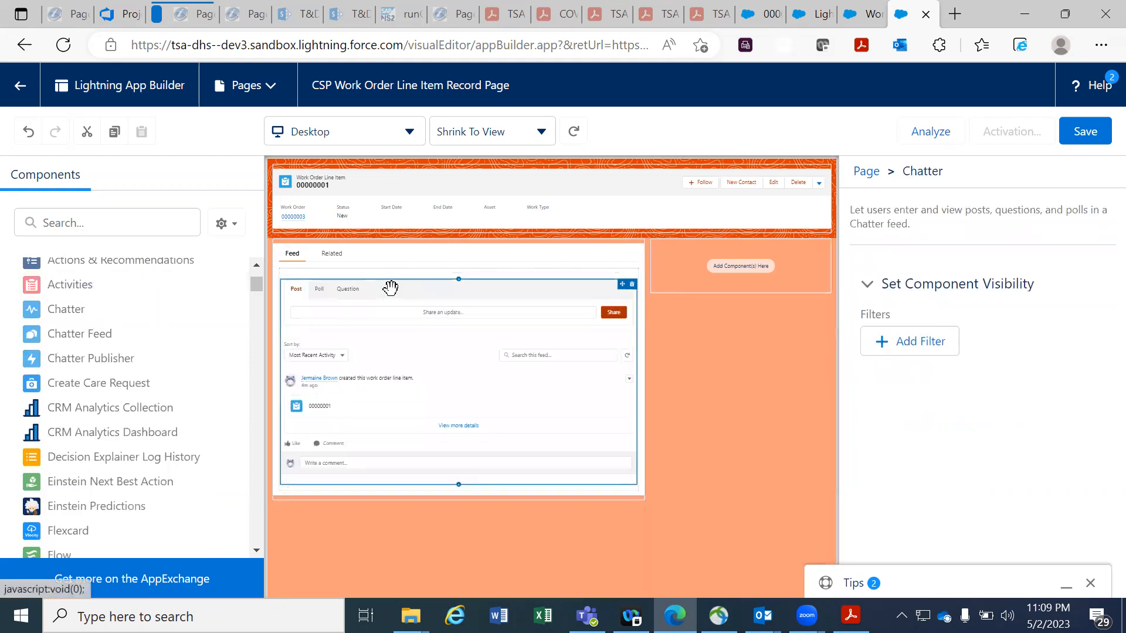
Add the Related Lists component to the Related tab in the main region, matching the standard Work Order Line Item page.
{"action": "left_click", "coordinate": [332, 254]}
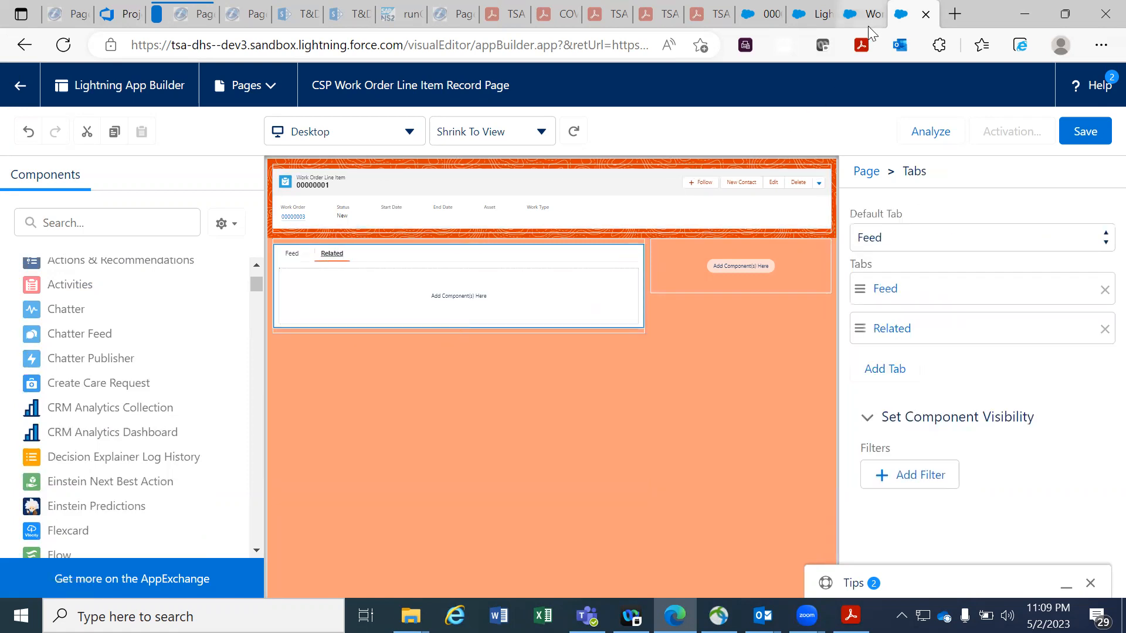
{"action": "left_click", "coordinate": [867, 26]}
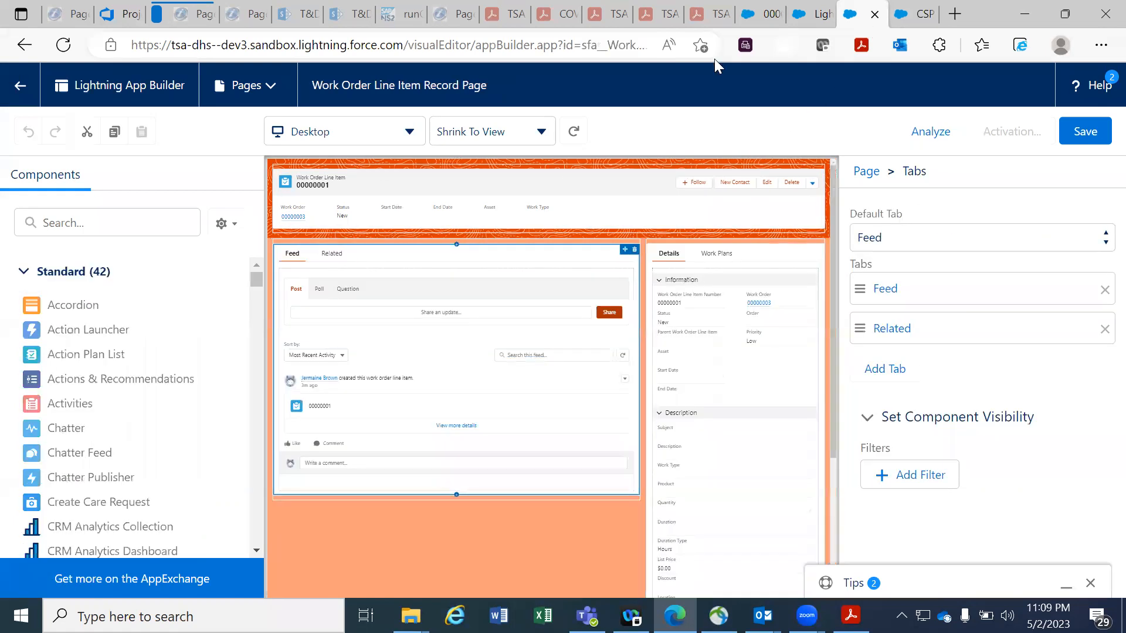
{"action": "left_click", "coordinate": [332, 260]}
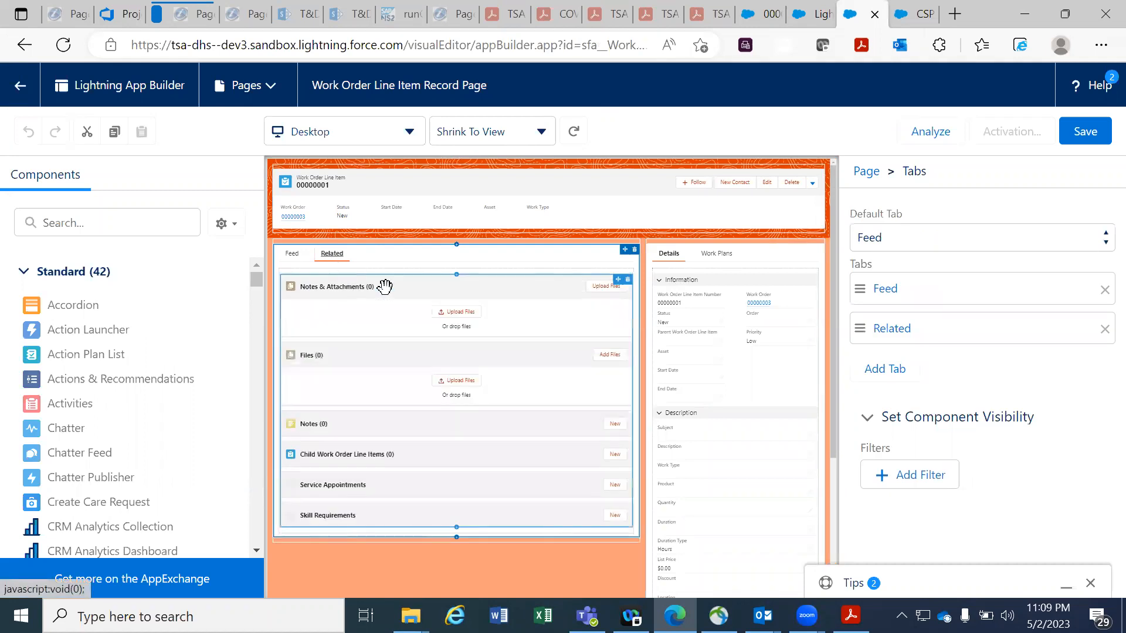
{"action": "left_click", "coordinate": [390, 284]}
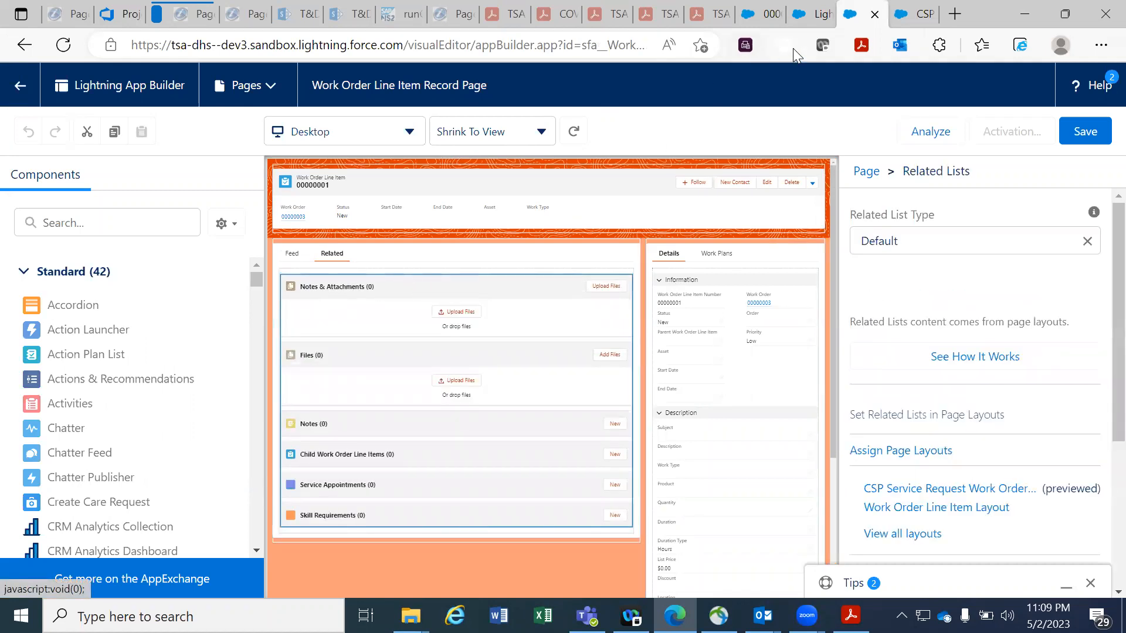
{"action": "key", "text": "ctrl+Tab"}
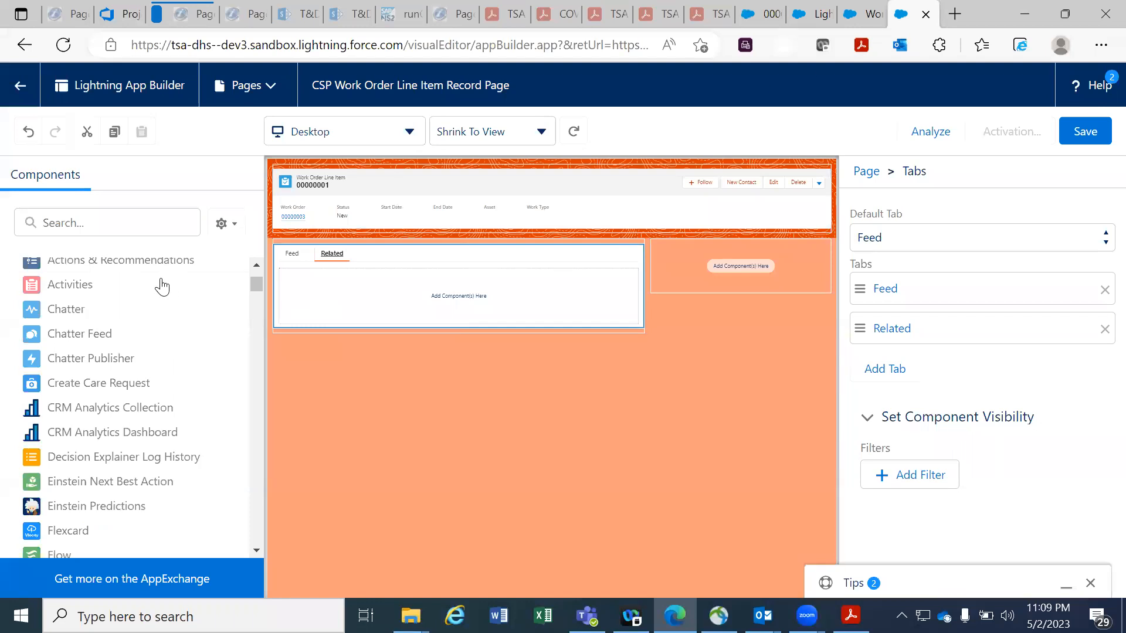
{"action": "mouse_move", "coordinate": [257, 285]}
{"action": "left_mouse_down"}
{"action": "mouse_move", "coordinate": [253, 358]}
{"action": "mouse_move", "coordinate": [263, 290]}
{"action": "mouse_move", "coordinate": [259, 308]}
{"action": "left_mouse_up"}
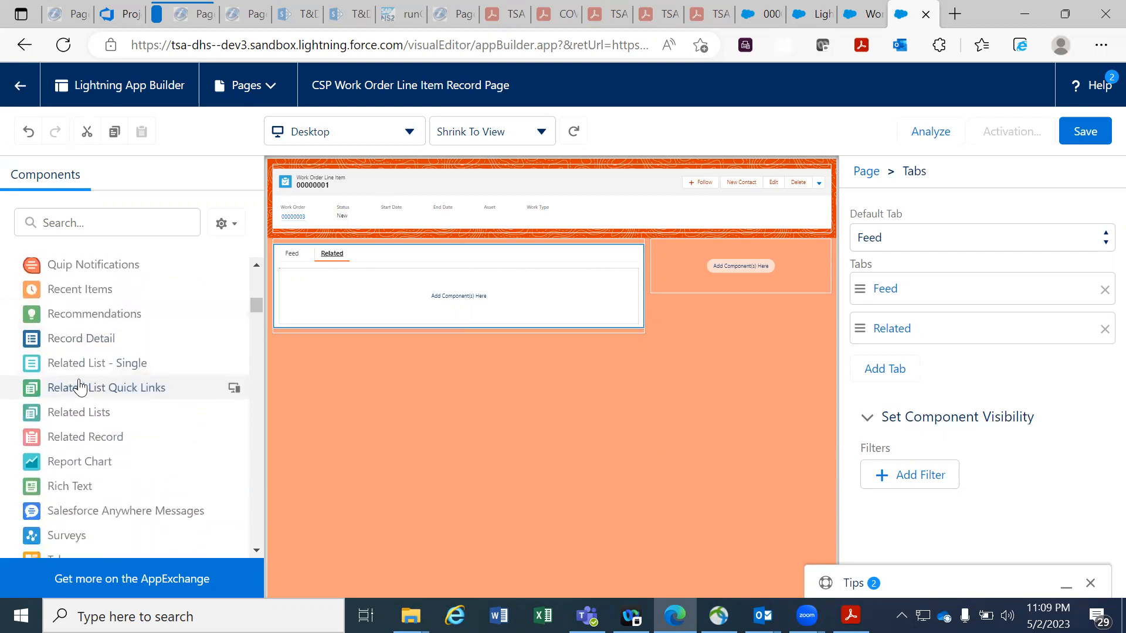
{"action": "left_click_drag", "start_coordinate": [87, 415], "coordinate": [374, 299]}
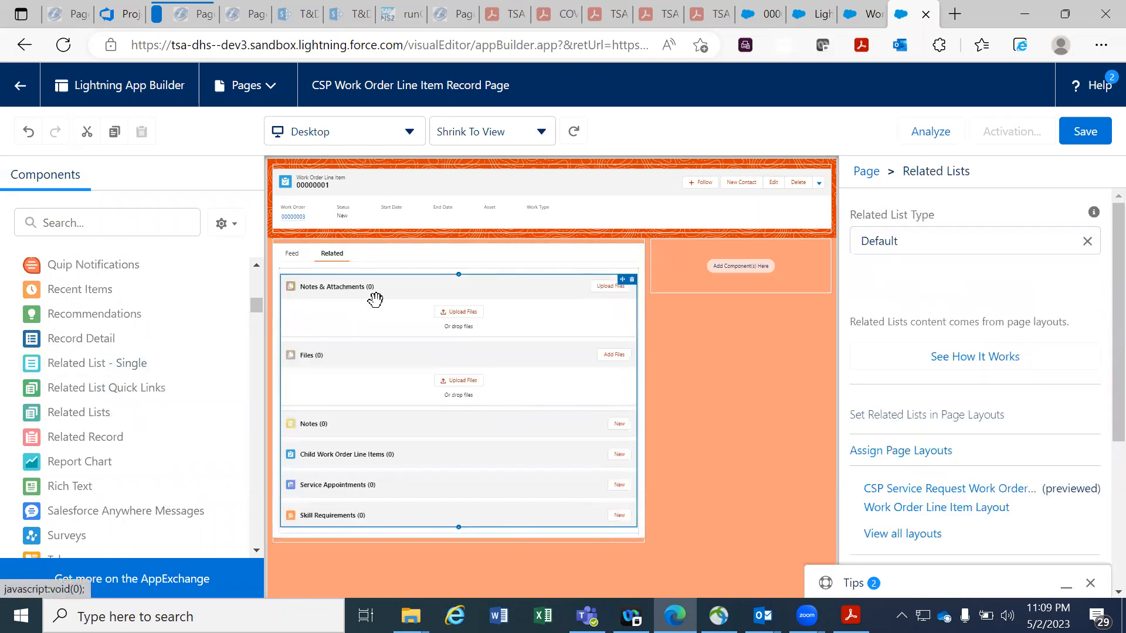
Check the sidebar of the standard page and add a Tabs component to the empty sidebar region of the CSP page.
{"action": "left_click", "coordinate": [845, 26]}
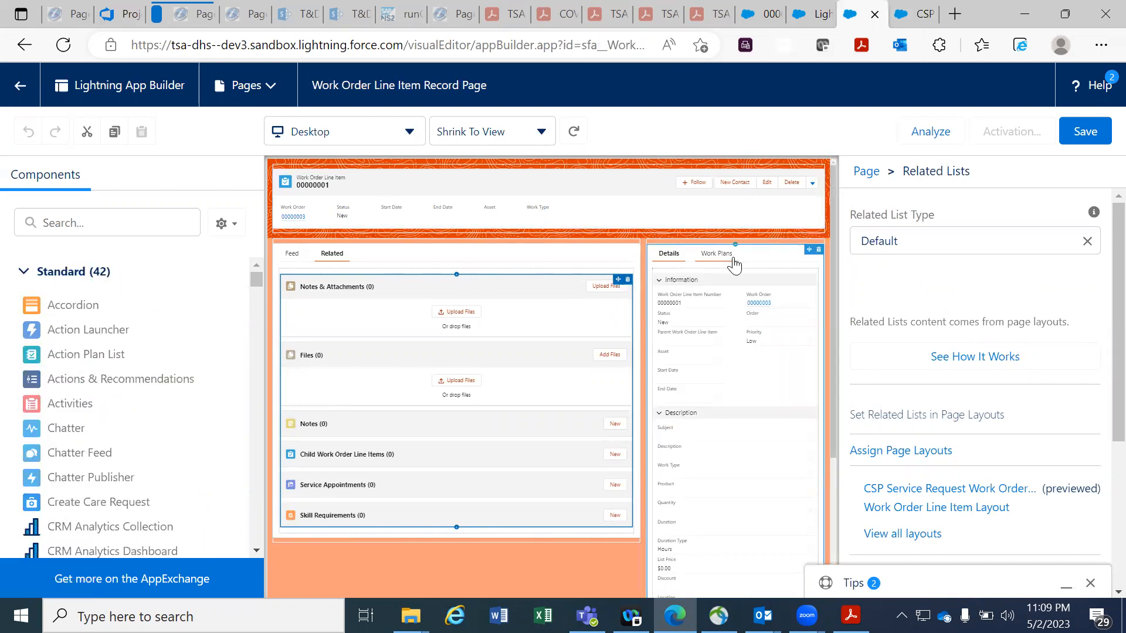
{"action": "left_click", "coordinate": [762, 261]}
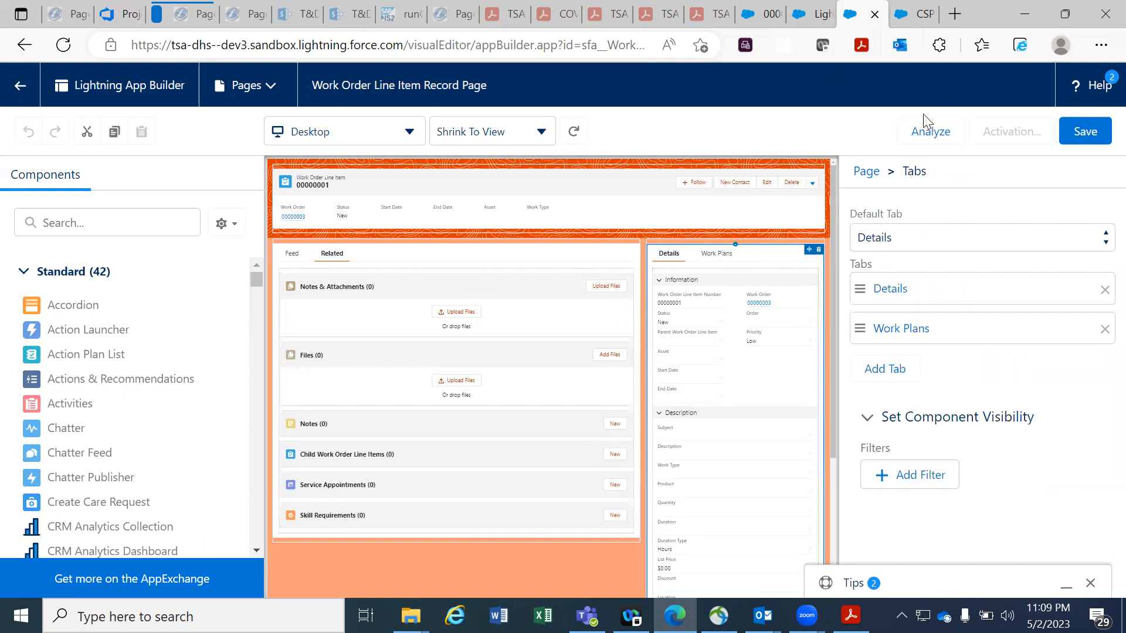
{"action": "left_click", "coordinate": [915, 23]}
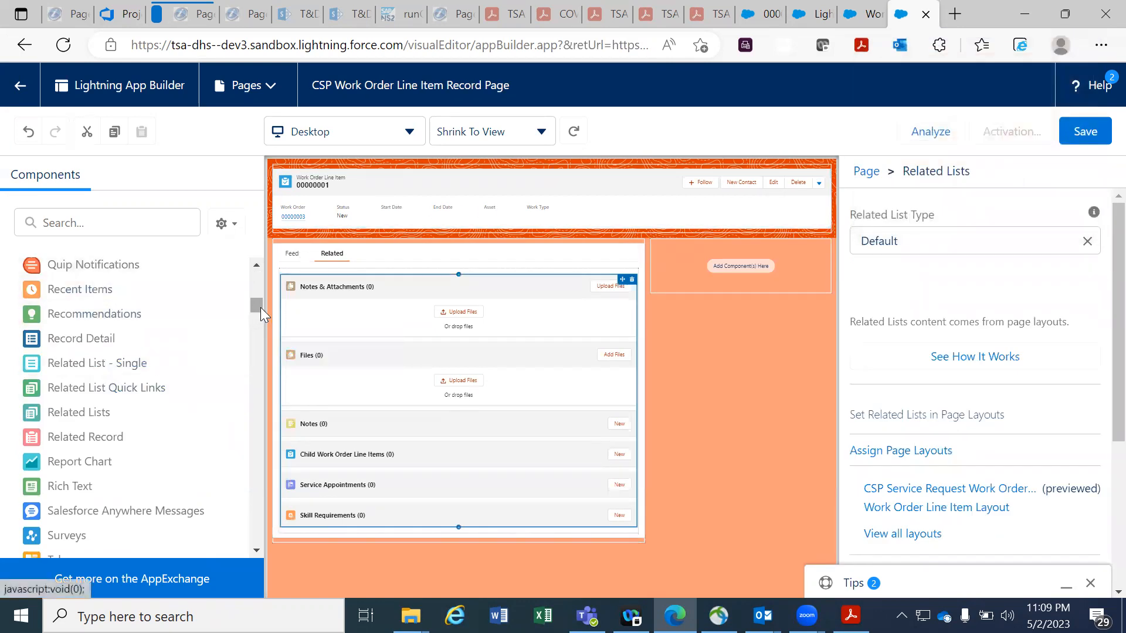
{"action": "mouse_move", "coordinate": [261, 306]}
{"action": "left_mouse_down"}
{"action": "mouse_move", "coordinate": [262, 327]}
{"action": "mouse_move", "coordinate": [262, 316]}
{"action": "left_mouse_up"}
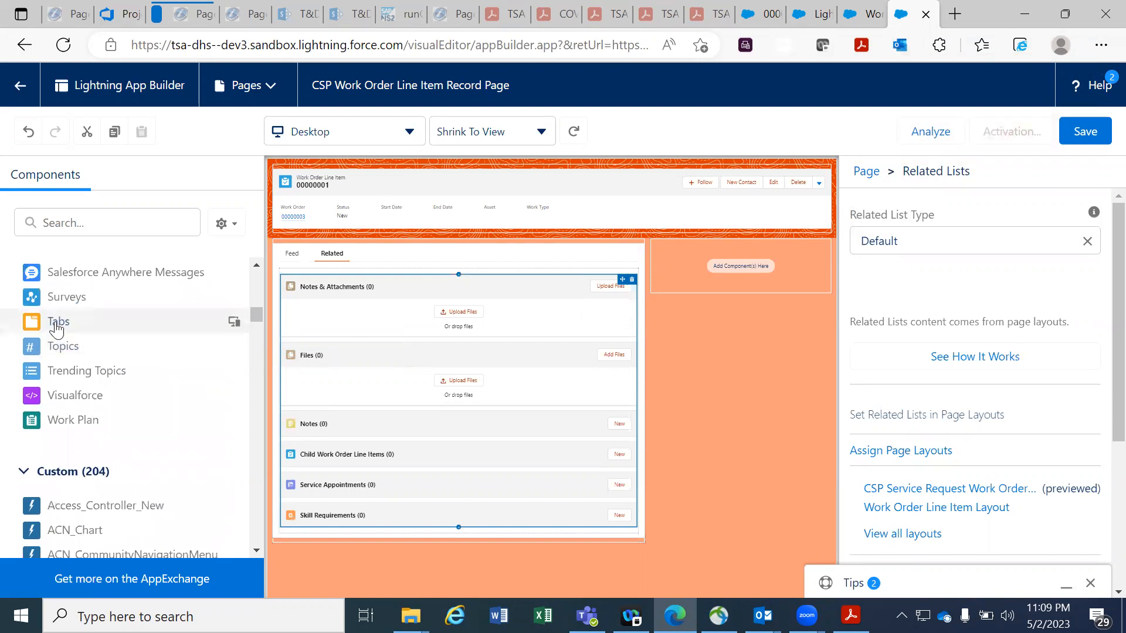
{"action": "left_click_drag", "start_coordinate": [57, 321], "coordinate": [707, 271]}
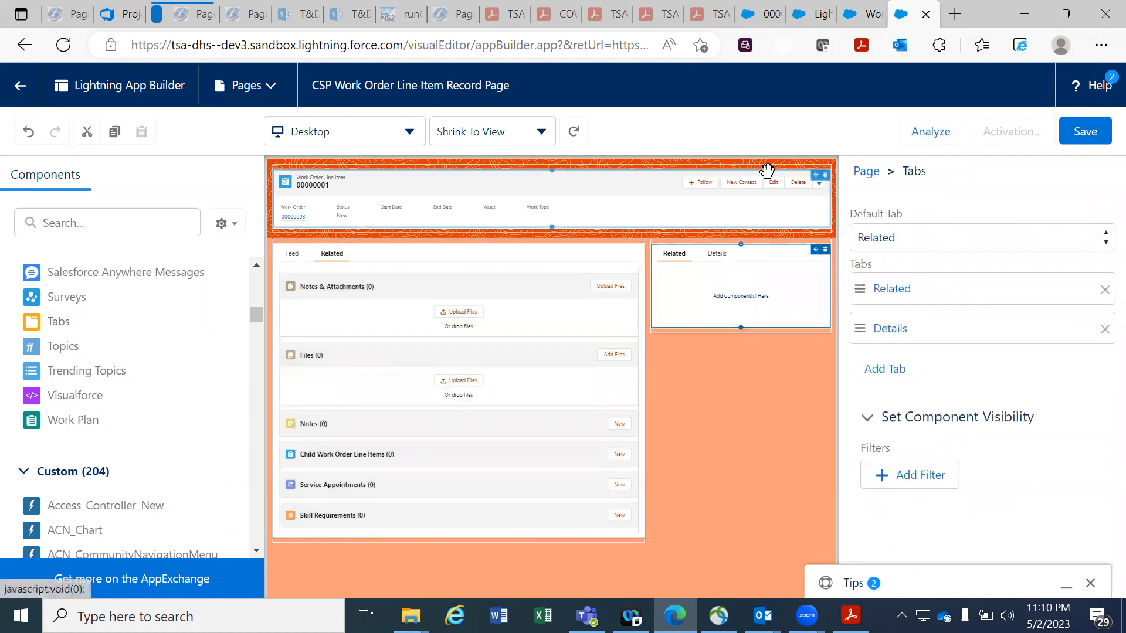
Compare the sidebar tab order with the standard page and move the Details tab ahead of Related.
{"action": "left_click", "coordinate": [858, 14]}
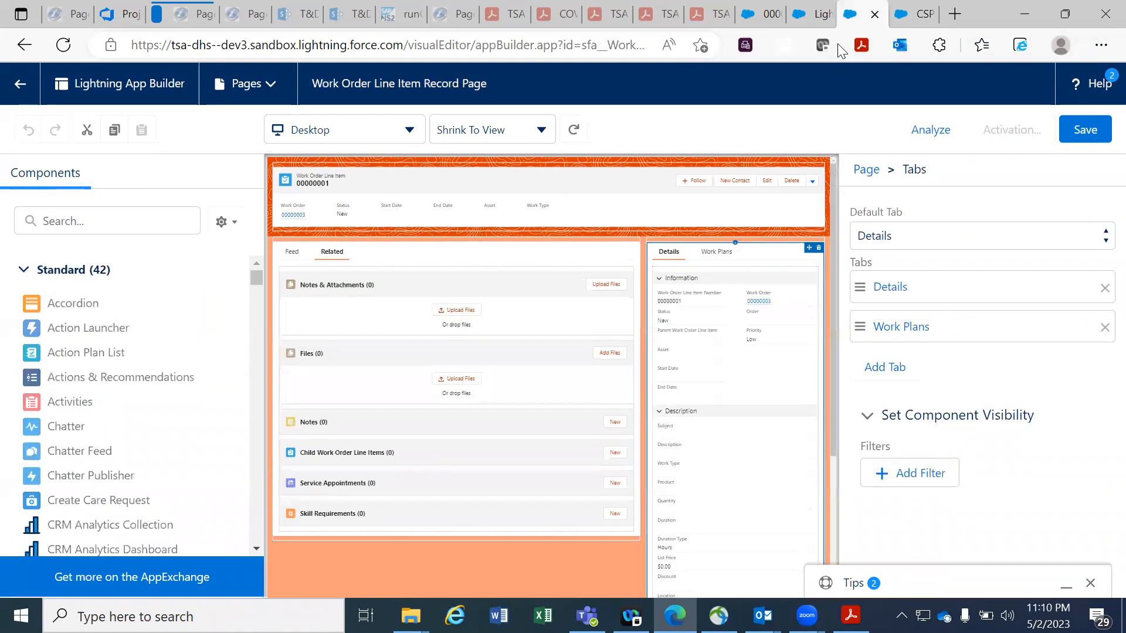
{"action": "left_click", "coordinate": [907, 14]}
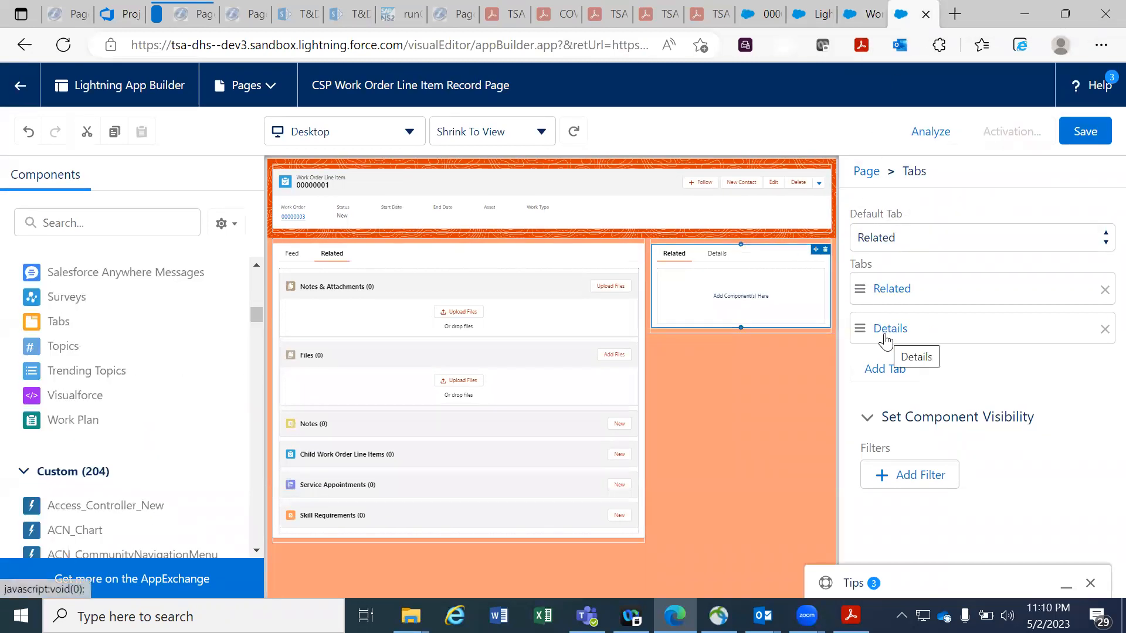
{"action": "left_click_drag", "start_coordinate": [908, 328], "coordinate": [910, 289]}
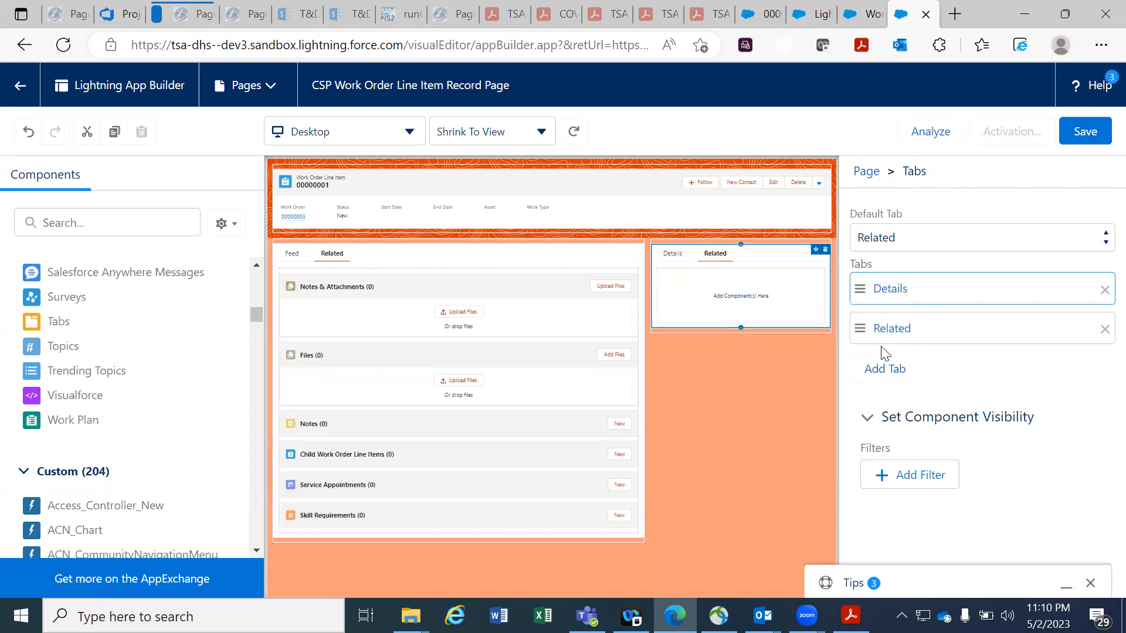
Change the label of the sidebar's Related tab to Work Plans.
{"action": "left_click", "coordinate": [897, 330]}
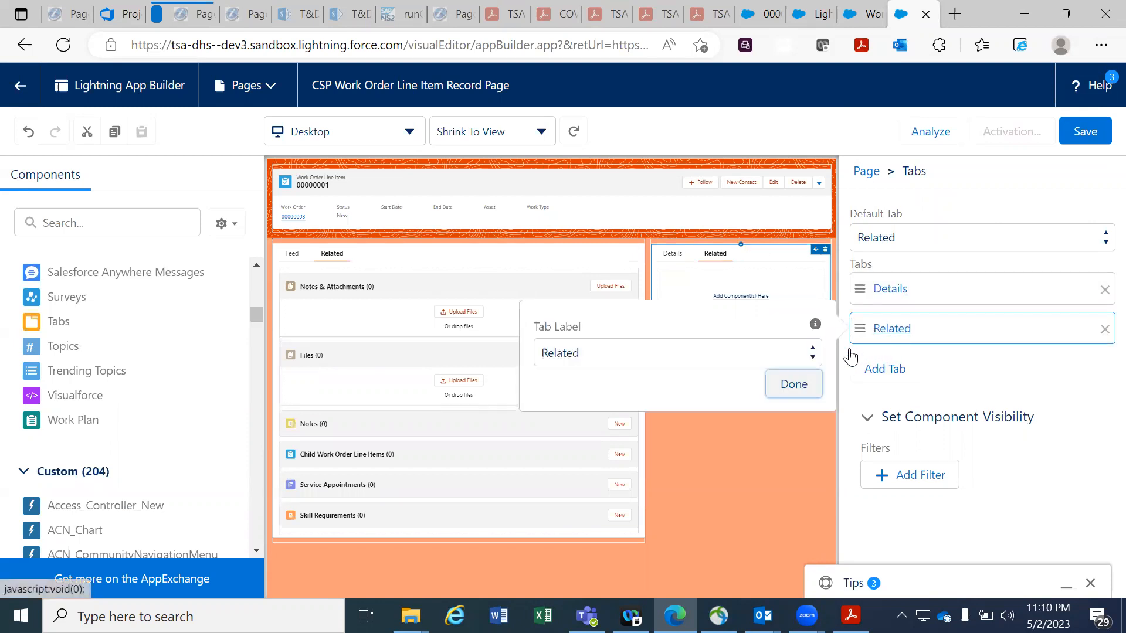
{"action": "left_click", "coordinate": [812, 352]}
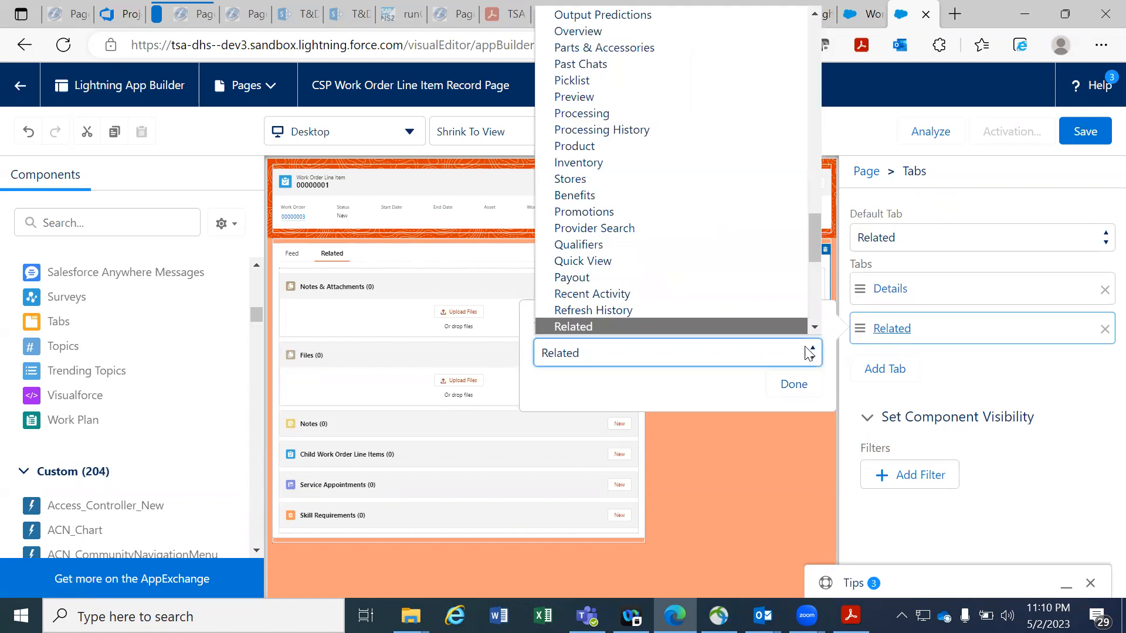
{"action": "scroll", "coordinate": [811, 313], "scroll_direction": "down", "scroll_amount": 7}
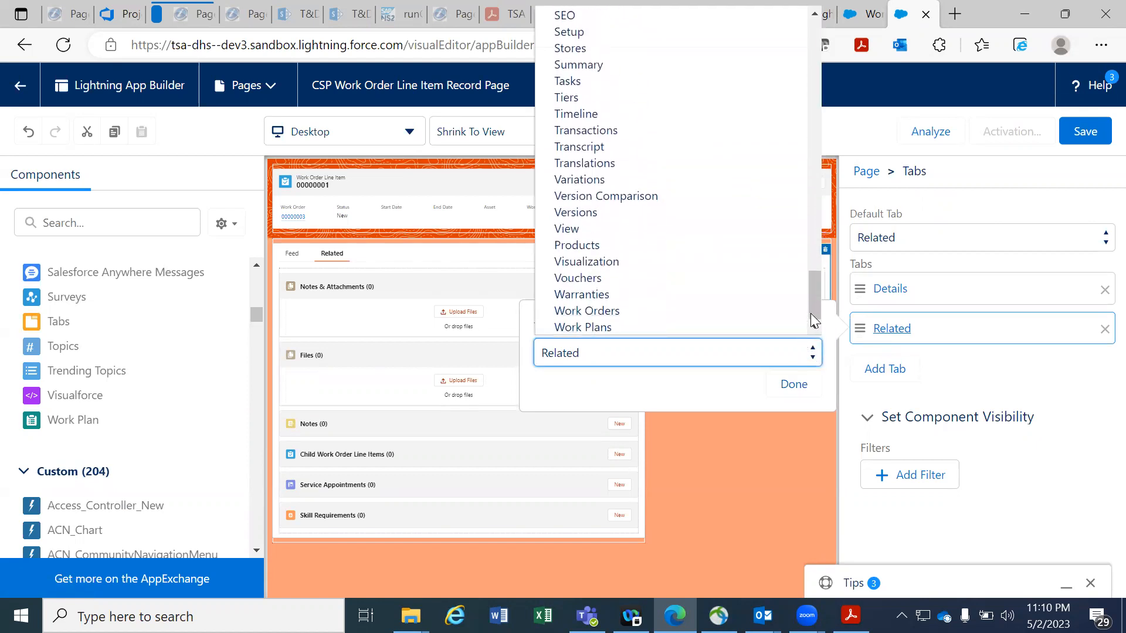
{"action": "left_click", "coordinate": [692, 326]}
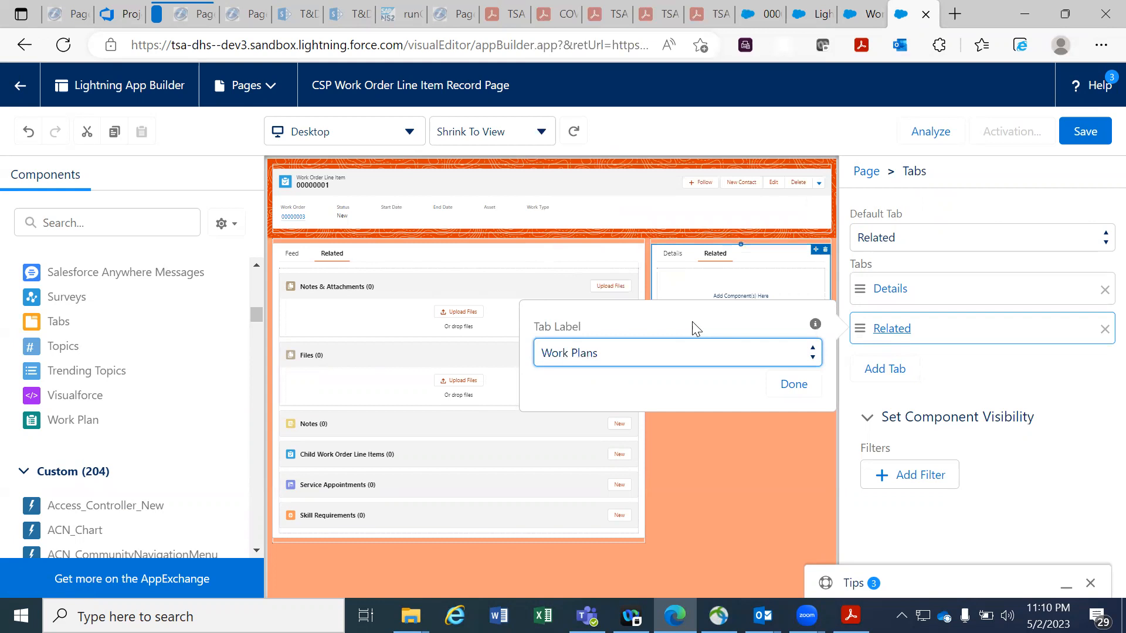
{"action": "left_click", "coordinate": [797, 389]}
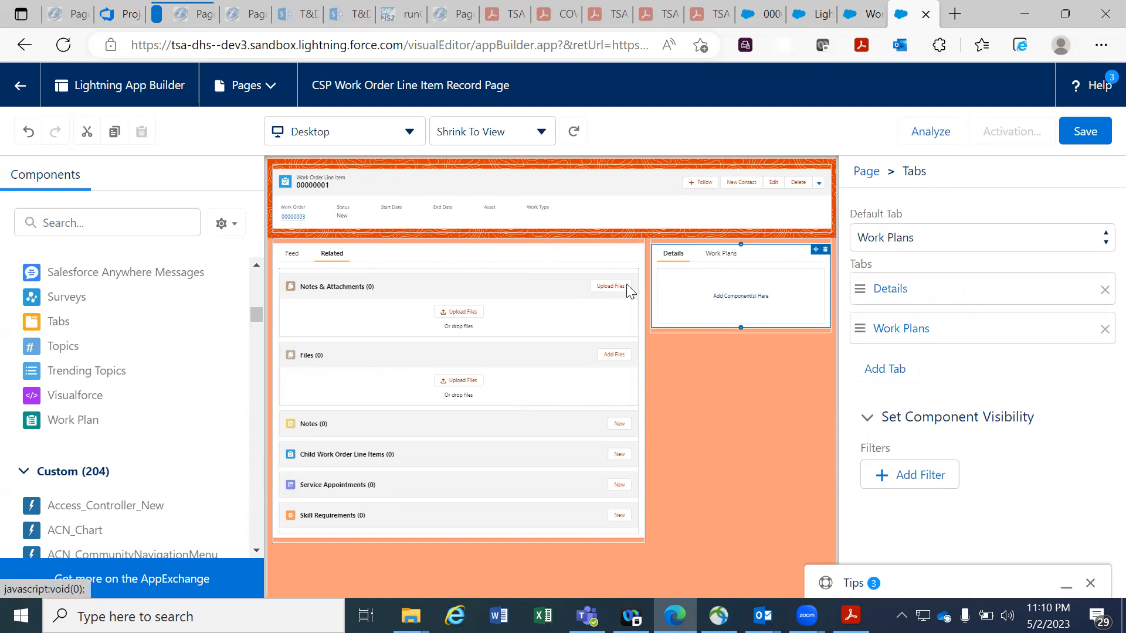
Add the Record Detail component to the sidebar's Details tab, following the standard page.
{"action": "left_click", "coordinate": [869, 26]}
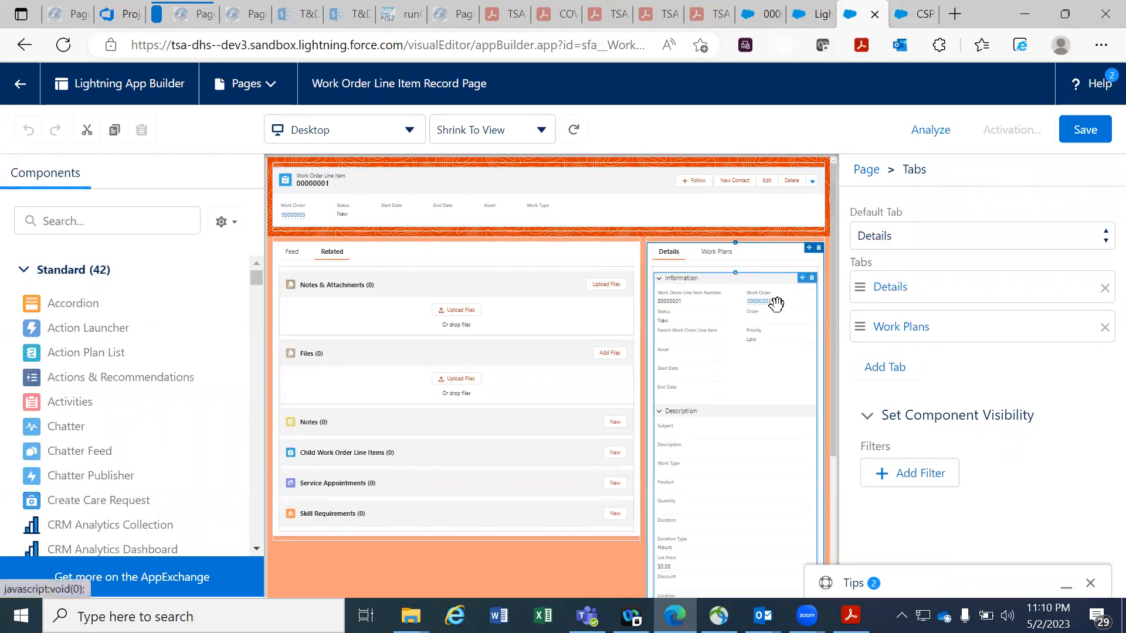
{"action": "left_click", "coordinate": [688, 320]}
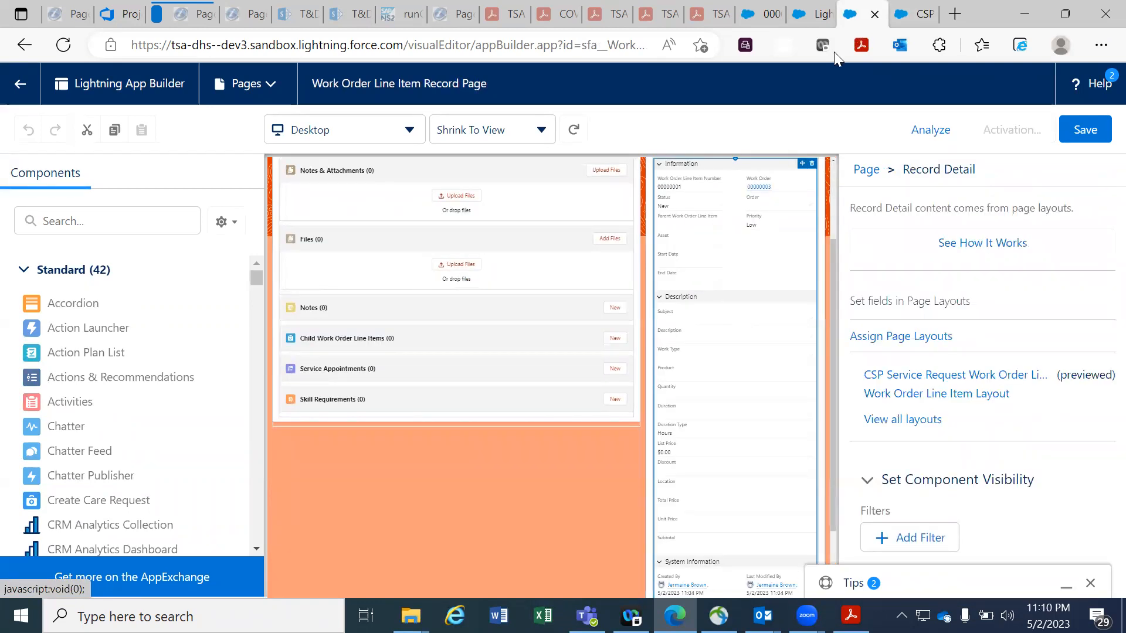
{"action": "key", "text": "ctrl+Tab"}
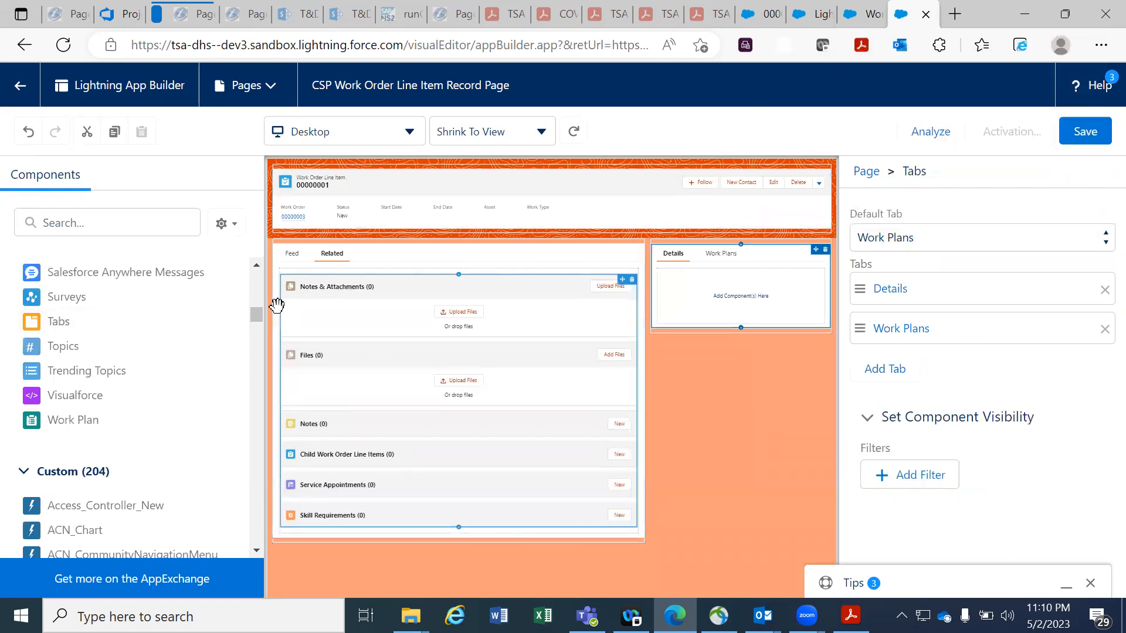
{"action": "left_click_drag", "start_coordinate": [260, 309], "coordinate": [259, 300]}
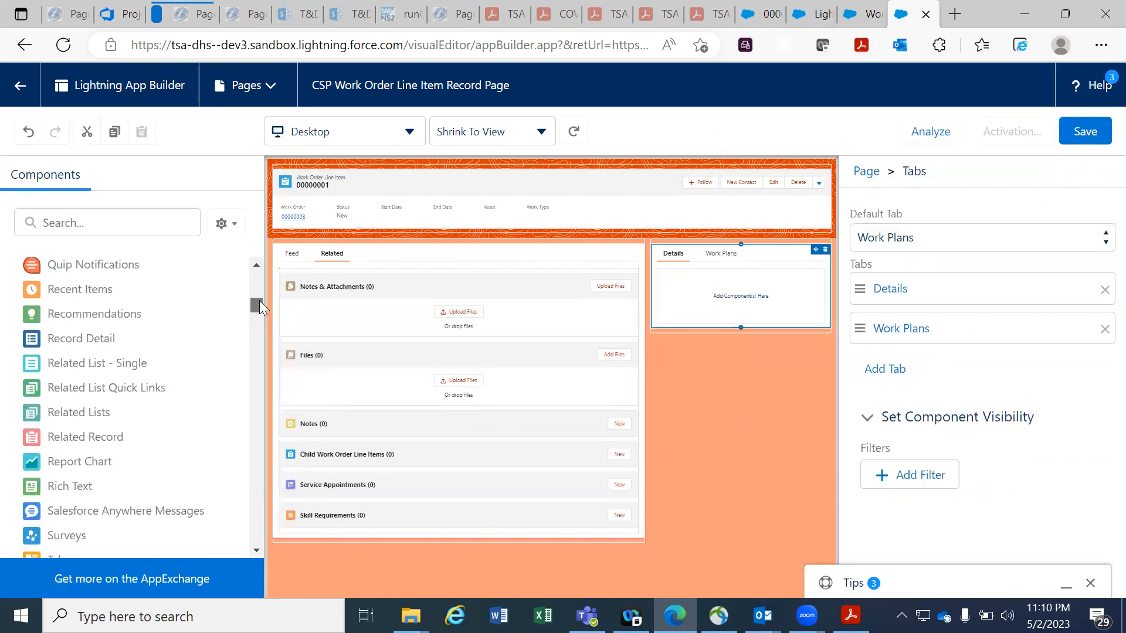
{"action": "left_click_drag", "start_coordinate": [102, 344], "coordinate": [716, 298]}
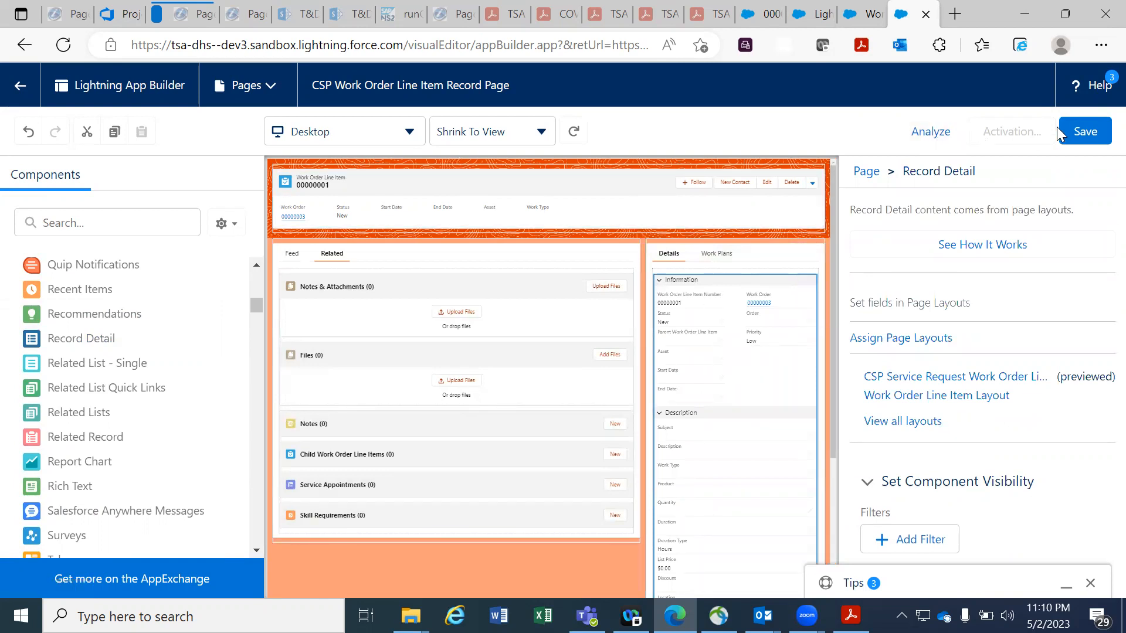
Save the page and start its activation with an assignment by app, record type, and profile.
{"action": "left_click", "coordinate": [1081, 142]}
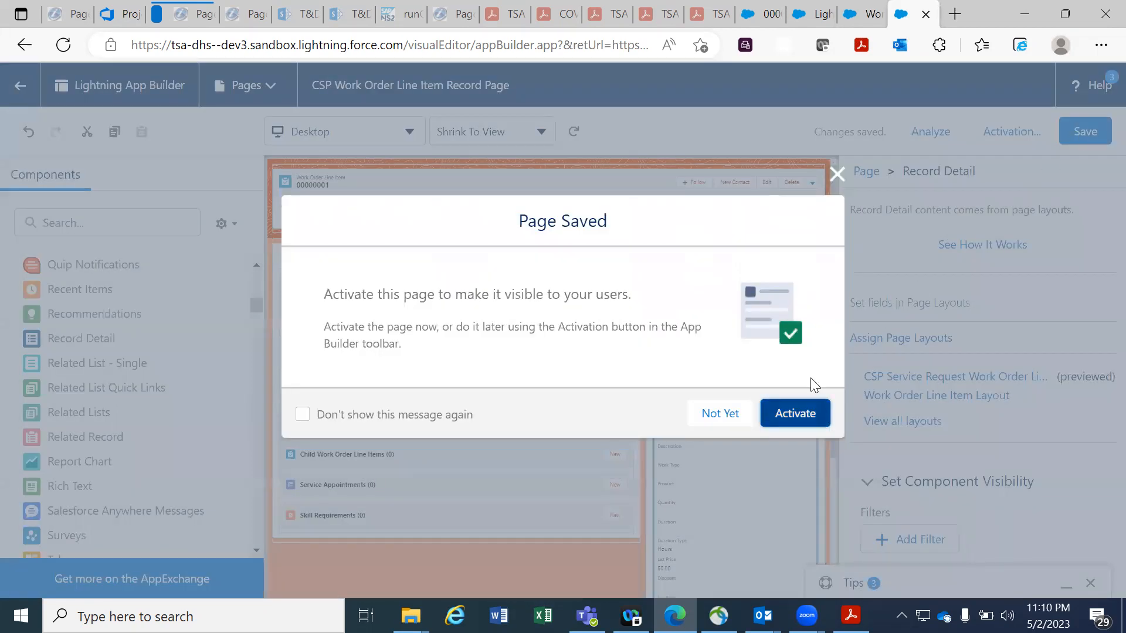
{"action": "left_click", "coordinate": [802, 413]}
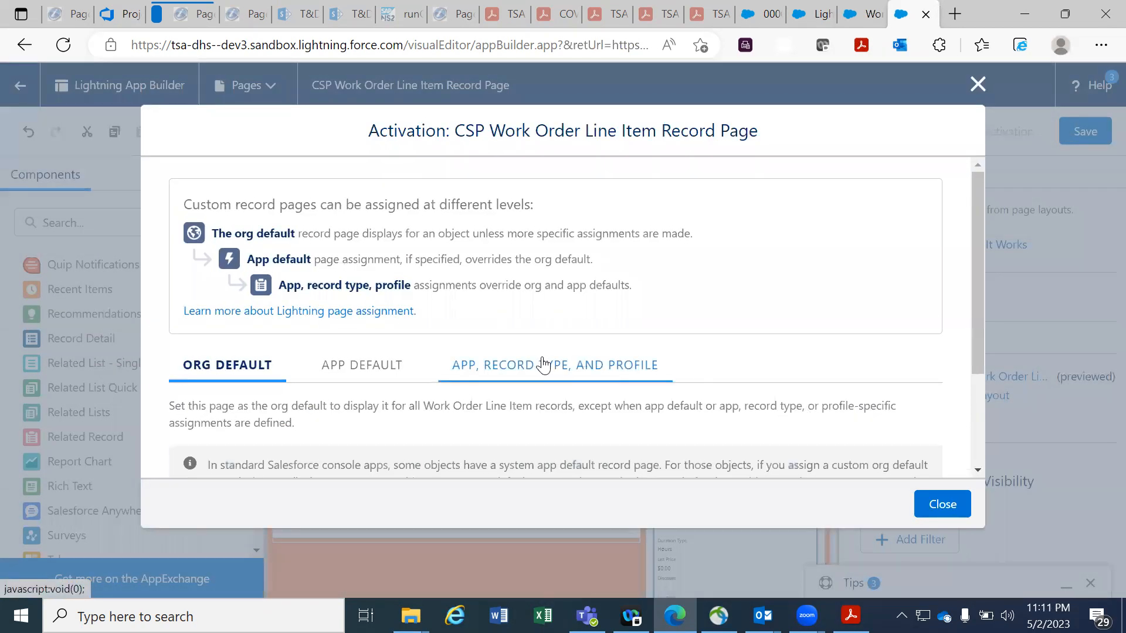
{"action": "left_click", "coordinate": [543, 366]}
{"action": "left_click", "coordinate": [311, 464]}
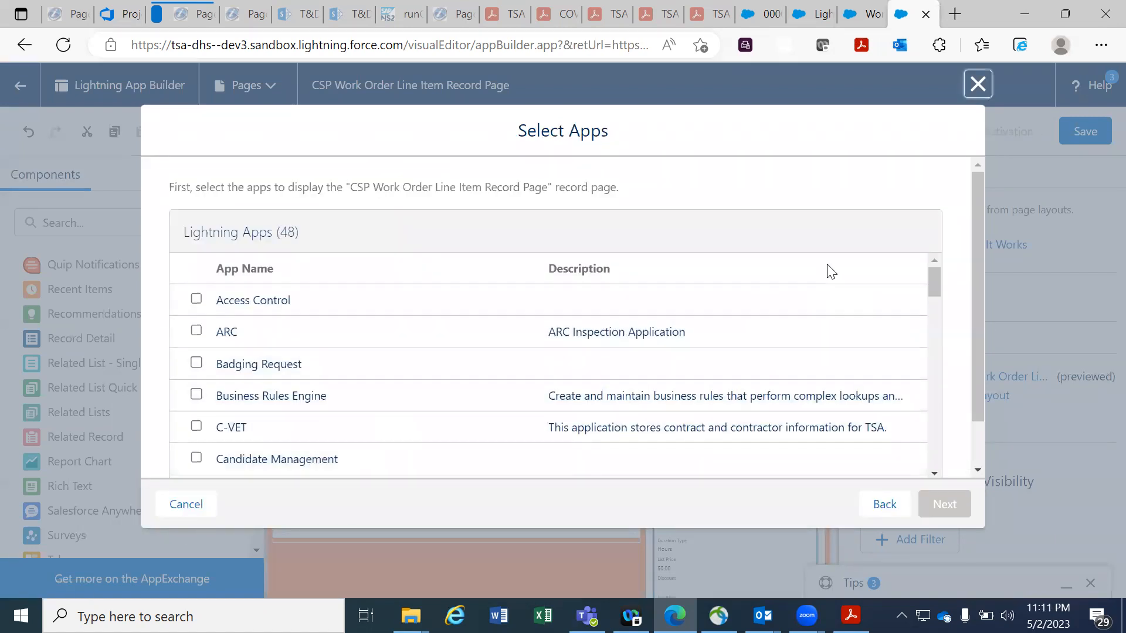
Assign the record page to the CSP app with the Desktop and phone form factor.
{"action": "left_click_drag", "start_coordinate": [935, 287], "coordinate": [934, 303]}
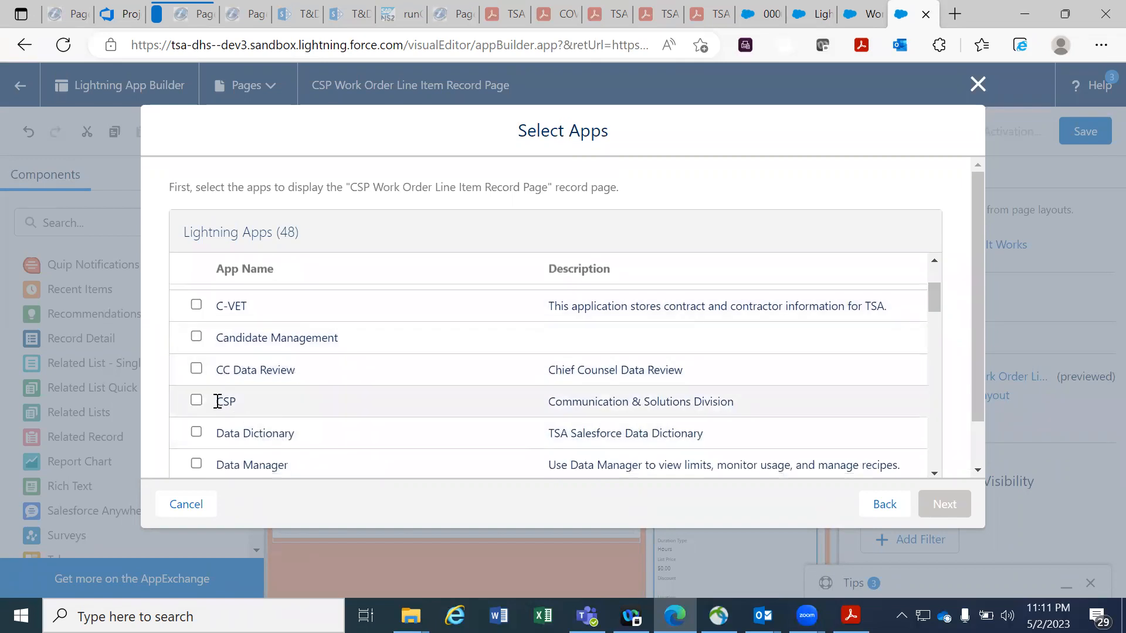
{"action": "left_click", "coordinate": [196, 401]}
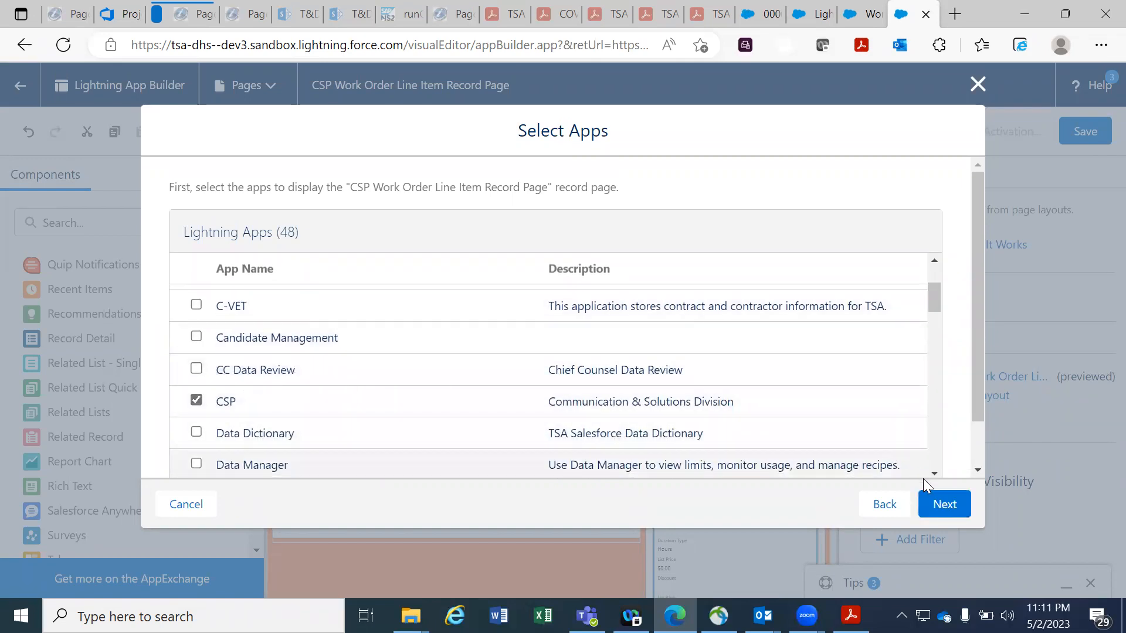
{"action": "left_click", "coordinate": [937, 514]}
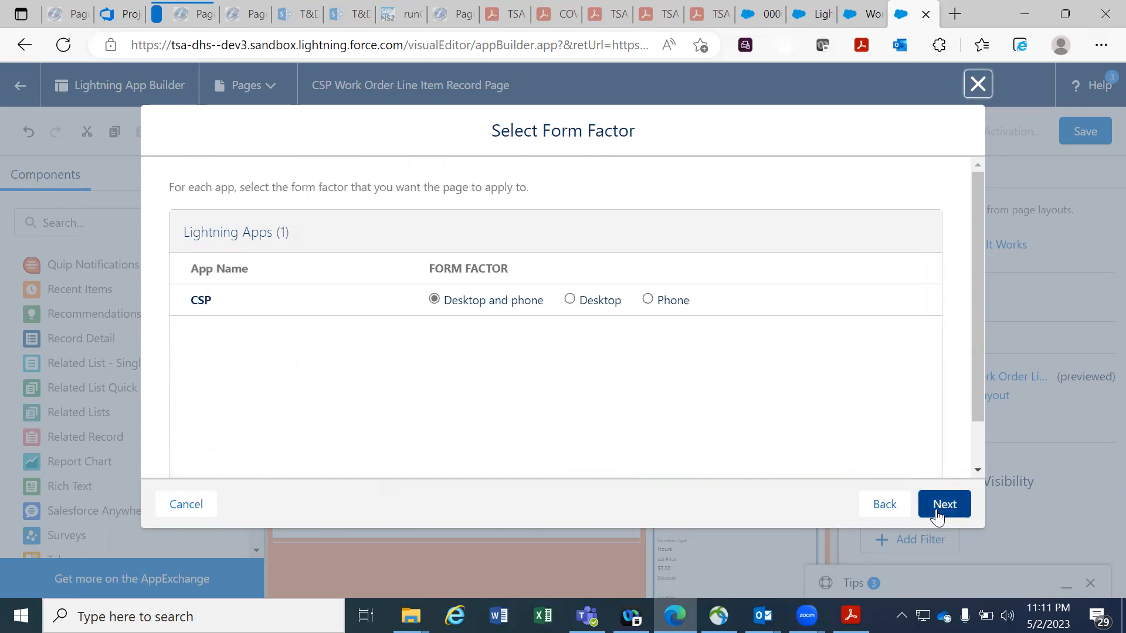
{"action": "left_click", "coordinate": [955, 507]}
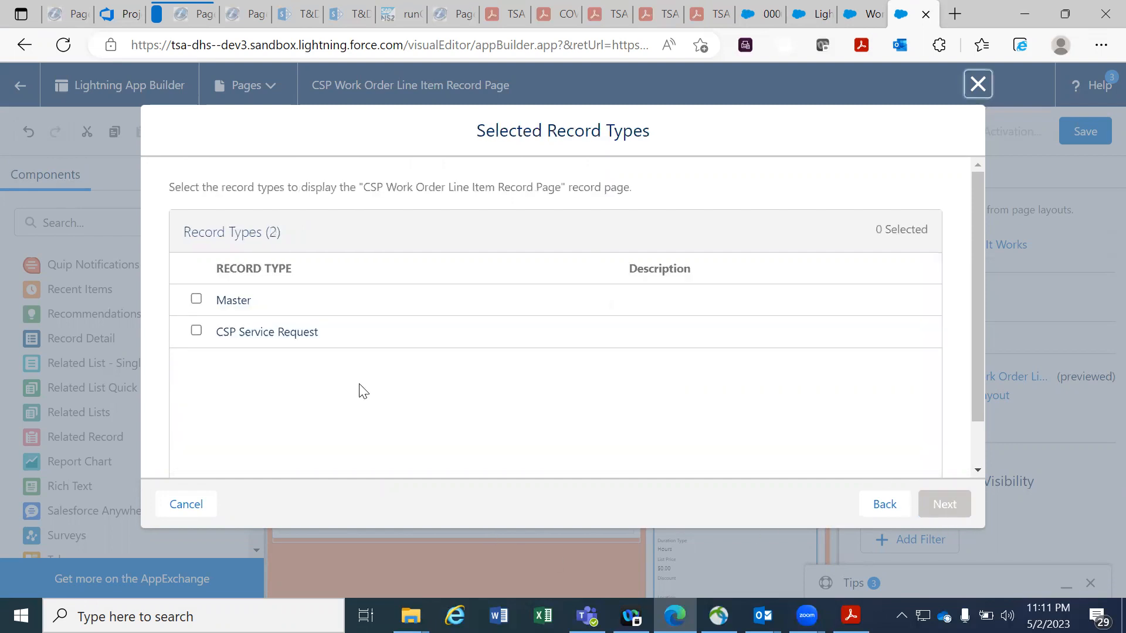
Assign the page to the CSP Service Request record type and System Administrator profile, review the assignments, and save them.
{"action": "left_click", "coordinate": [195, 331]}
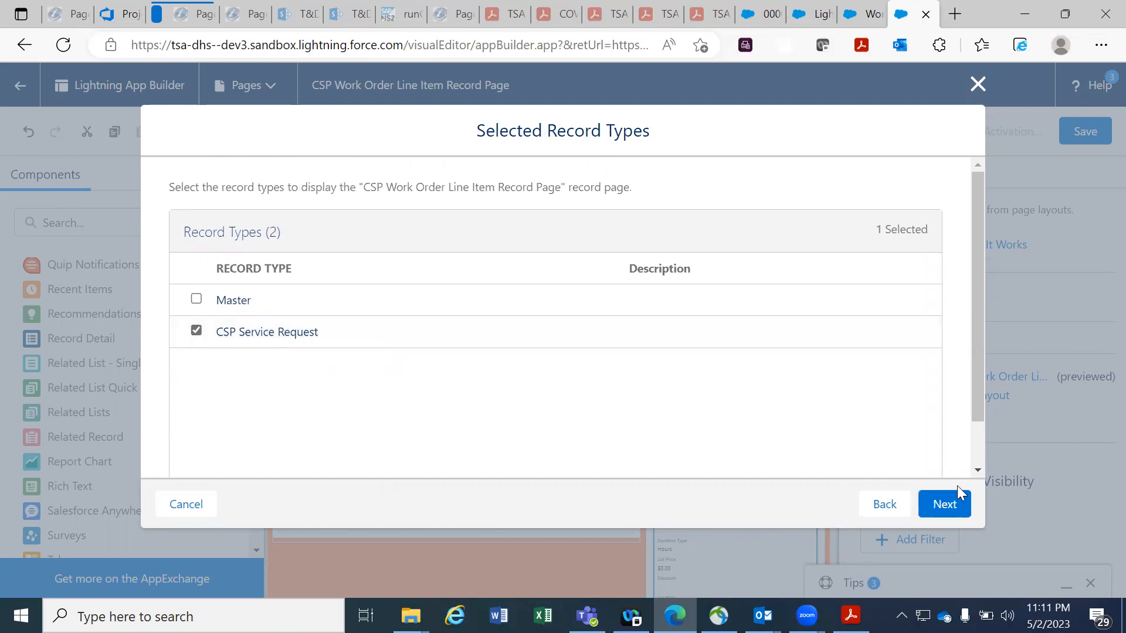
{"action": "left_click", "coordinate": [951, 504]}
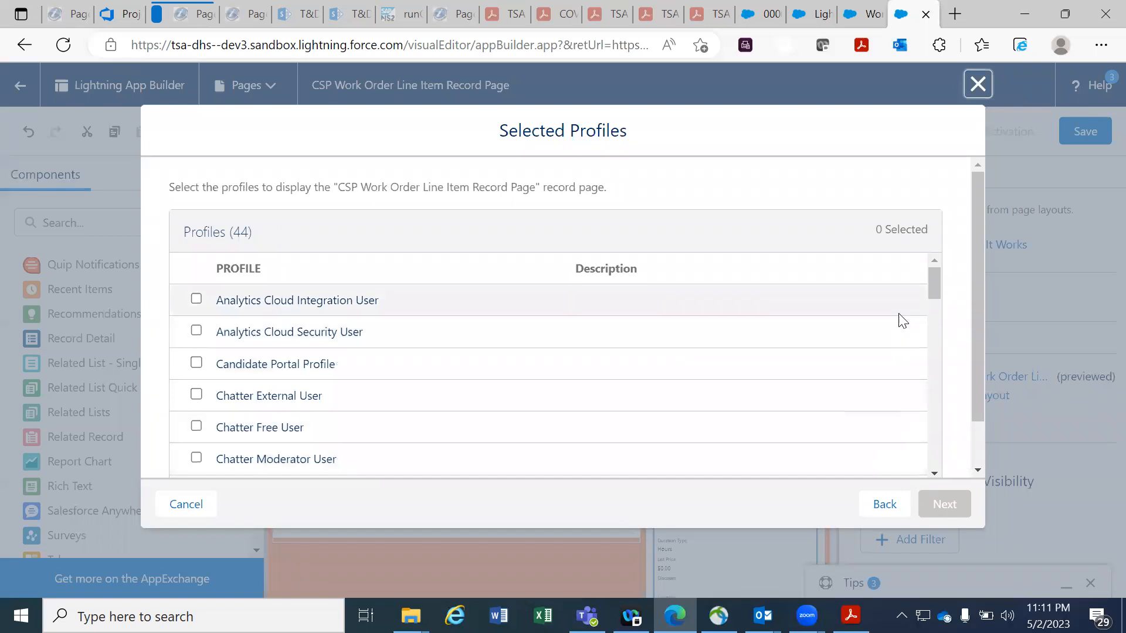
{"action": "left_click_drag", "start_coordinate": [935, 293], "coordinate": [948, 430]}
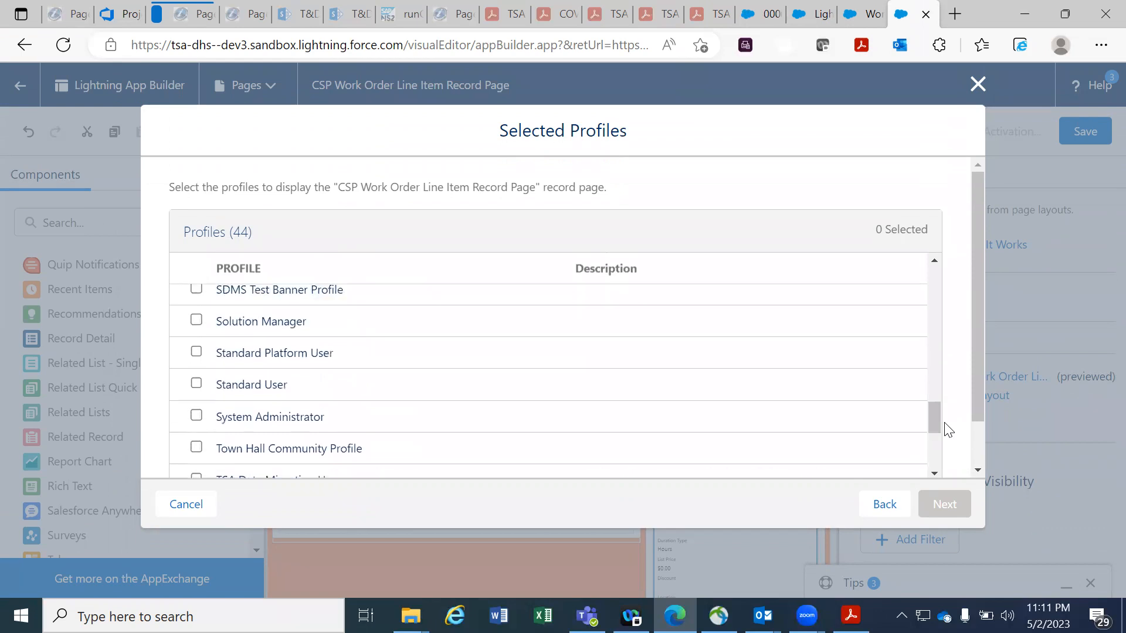
{"action": "left_click", "coordinate": [196, 416]}
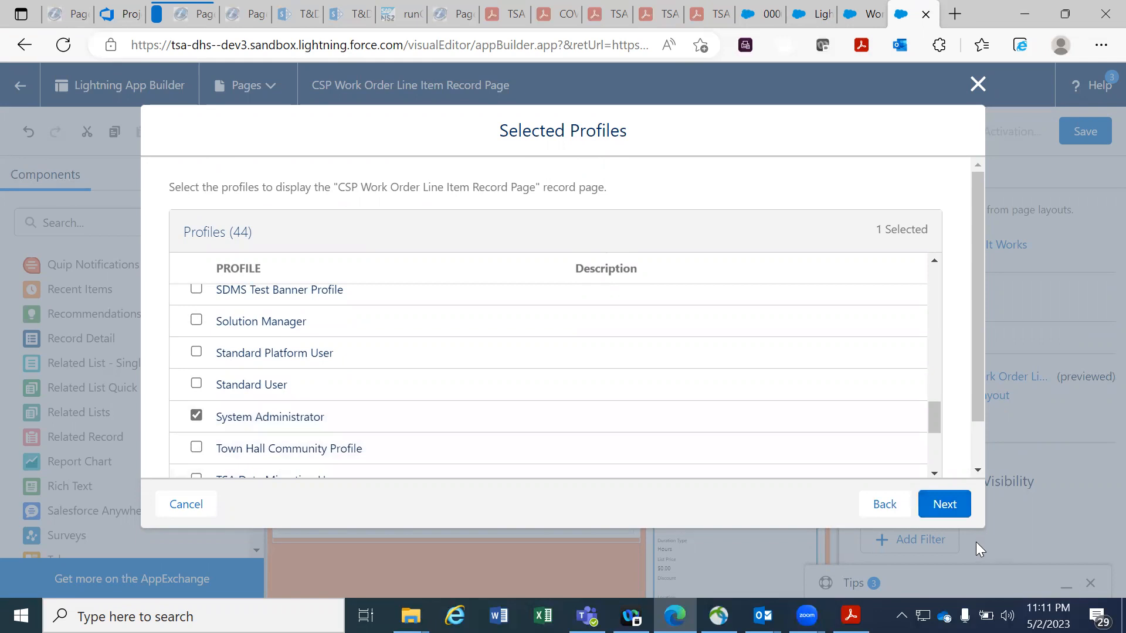
{"action": "left_click", "coordinate": [945, 505]}
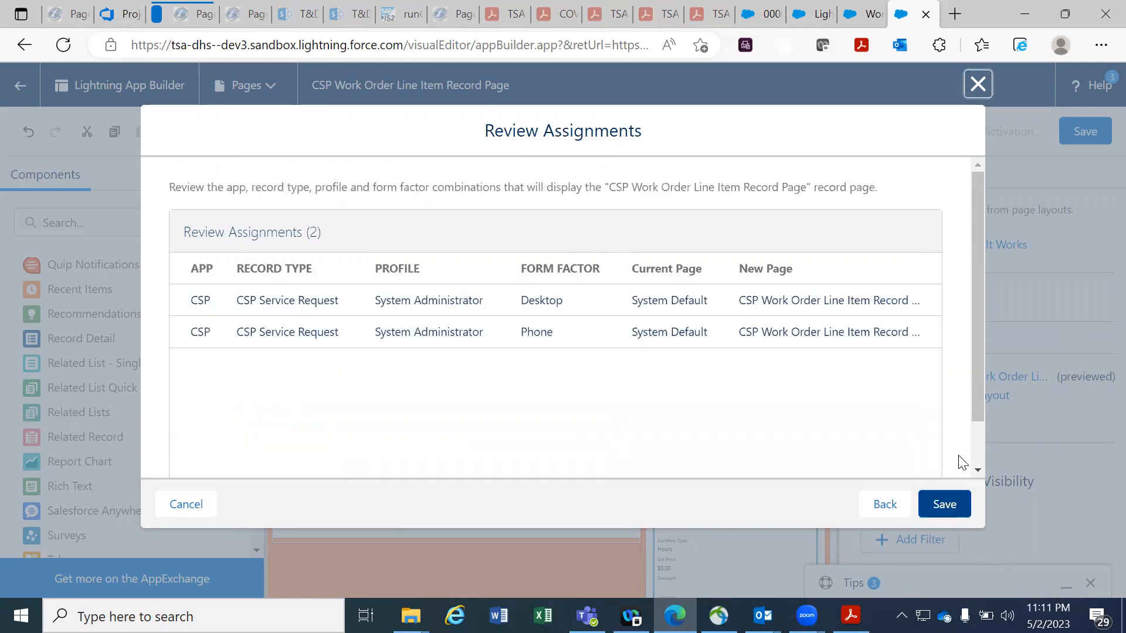
{"action": "left_click_drag", "start_coordinate": [977, 389], "coordinate": [979, 439]}
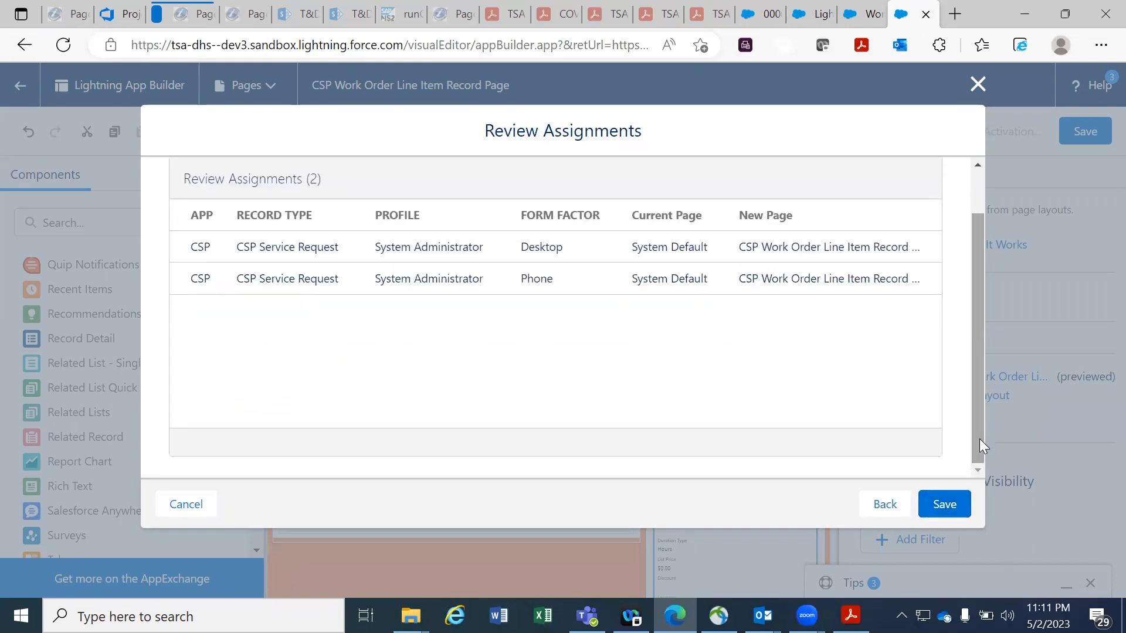
{"action": "left_click", "coordinate": [939, 503]}
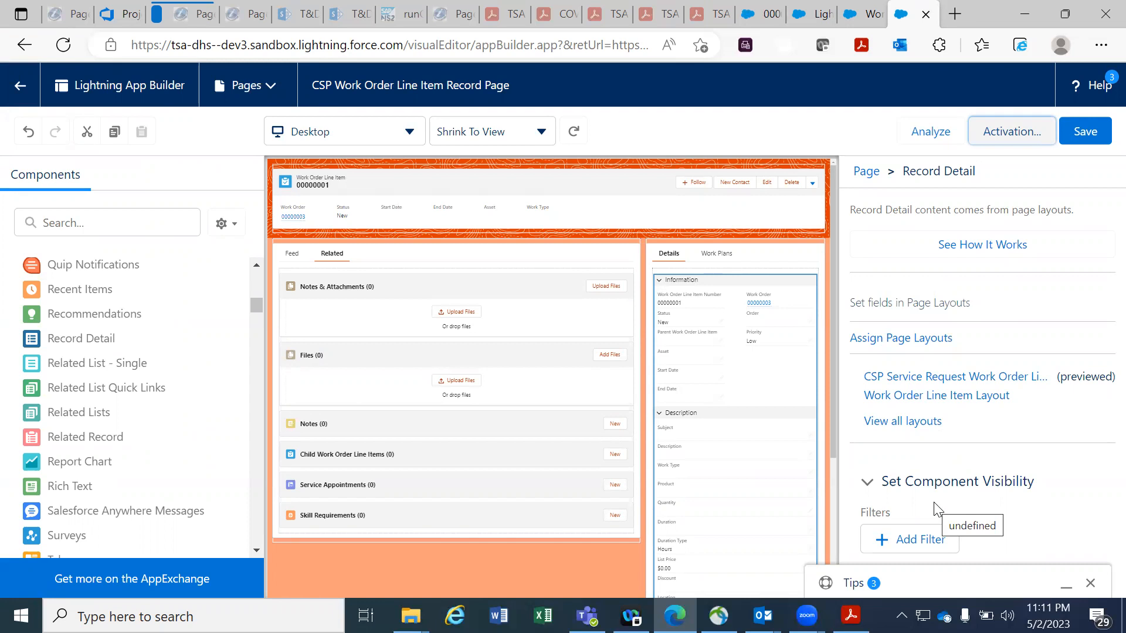
Examine the component in the standard page's sidebar Work Plans tab and return to the same tab on the CSP Work Order Line Item page.
{"action": "left_click", "coordinate": [714, 254]}
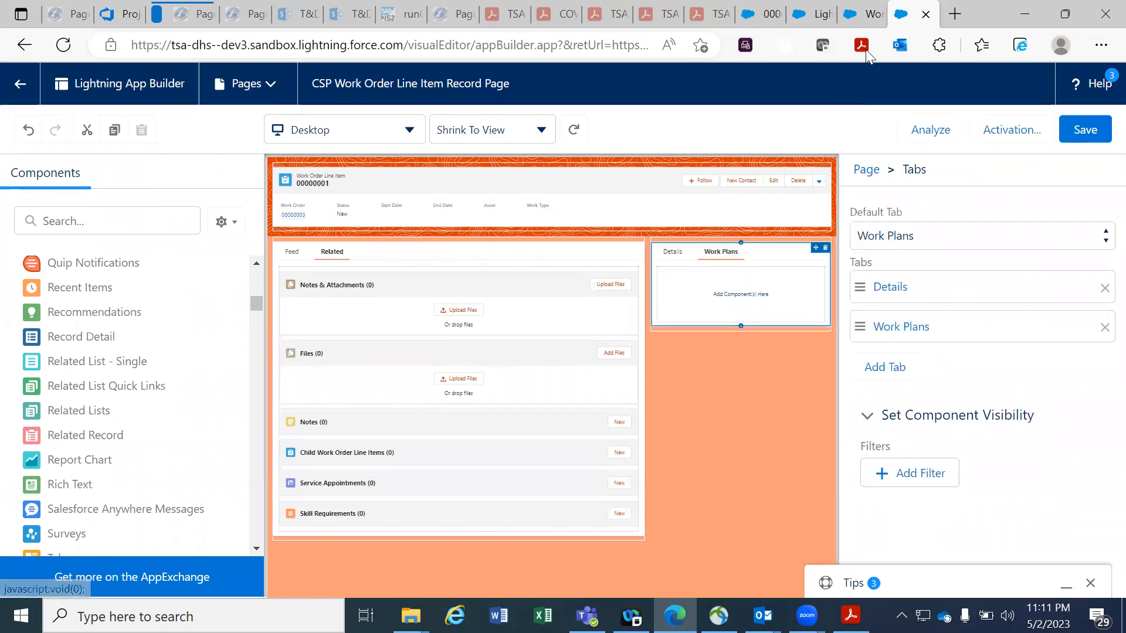
{"action": "key", "text": "ctrl+shift+Tab"}
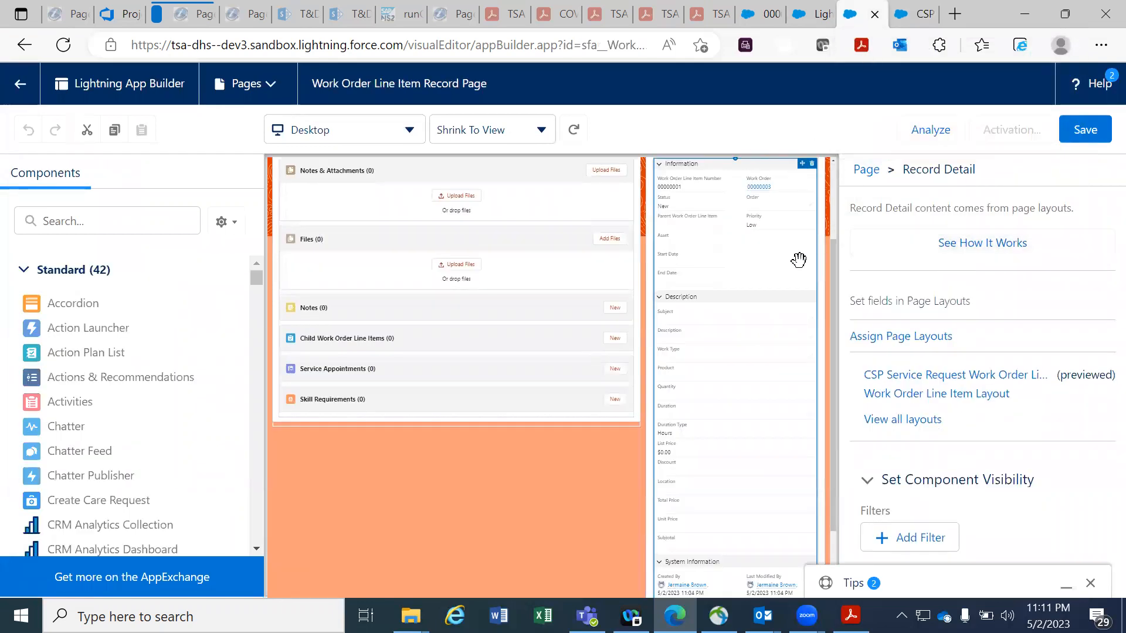
{"action": "left_click_drag", "start_coordinate": [834, 258], "coordinate": [836, 176]}
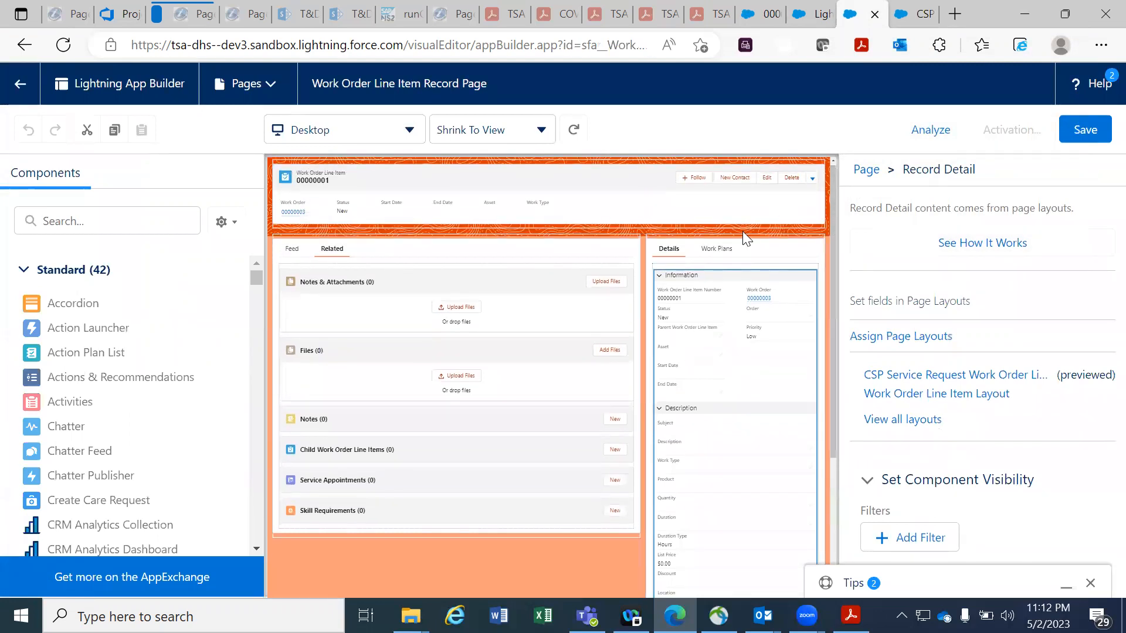
{"action": "left_click", "coordinate": [716, 250]}
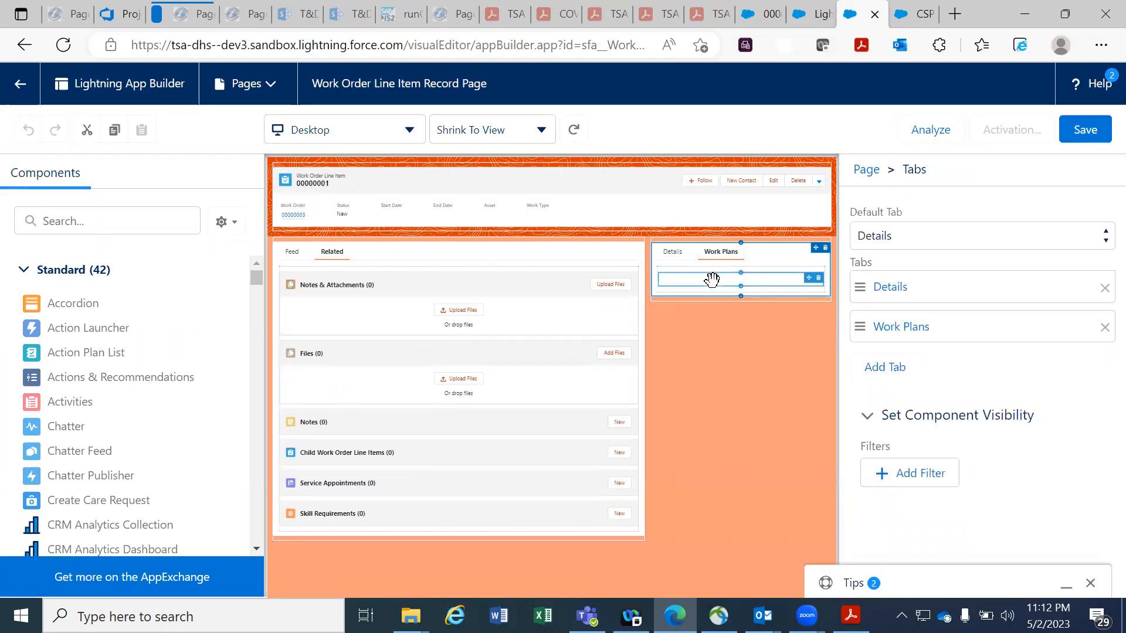
{"action": "left_click", "coordinate": [713, 280]}
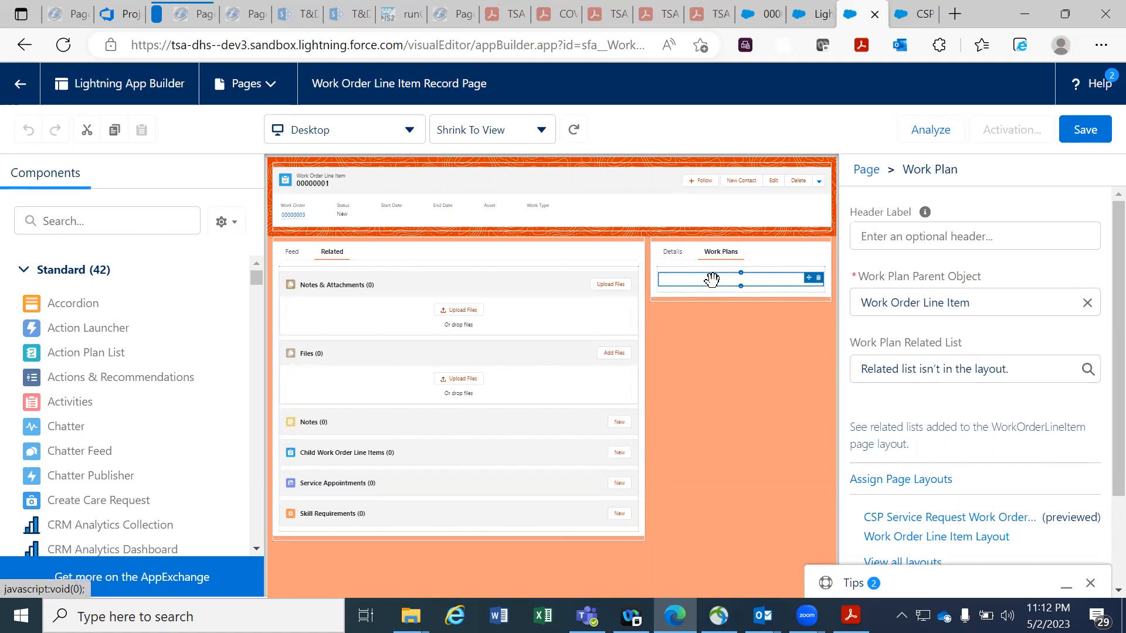
{"action": "left_click", "coordinate": [916, 14]}
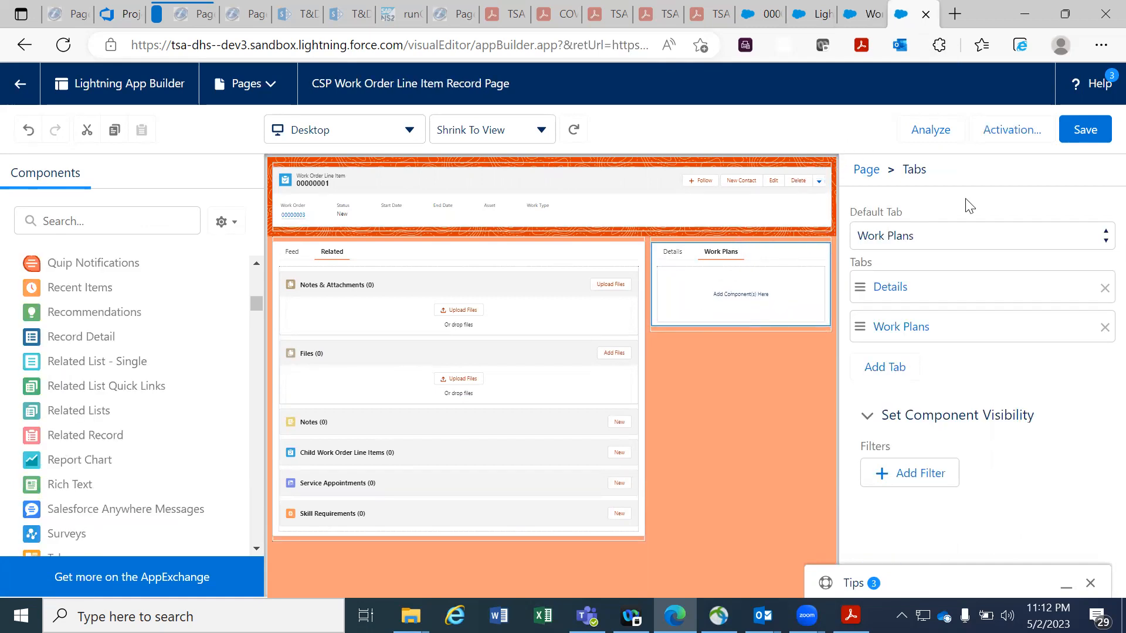
{"action": "left_click", "coordinate": [743, 289]}
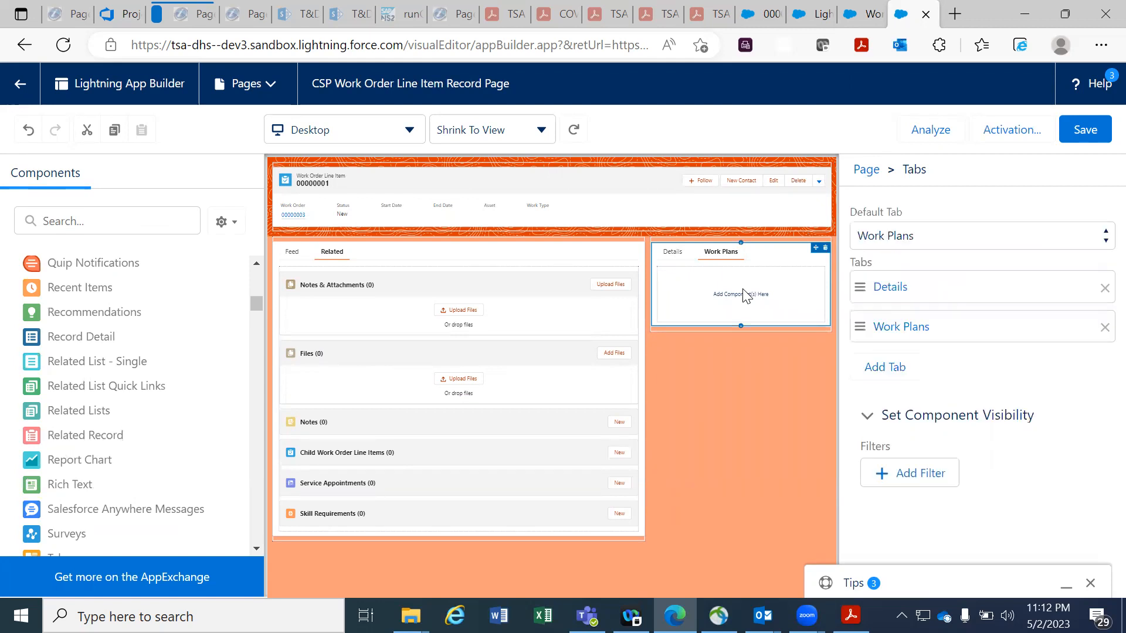